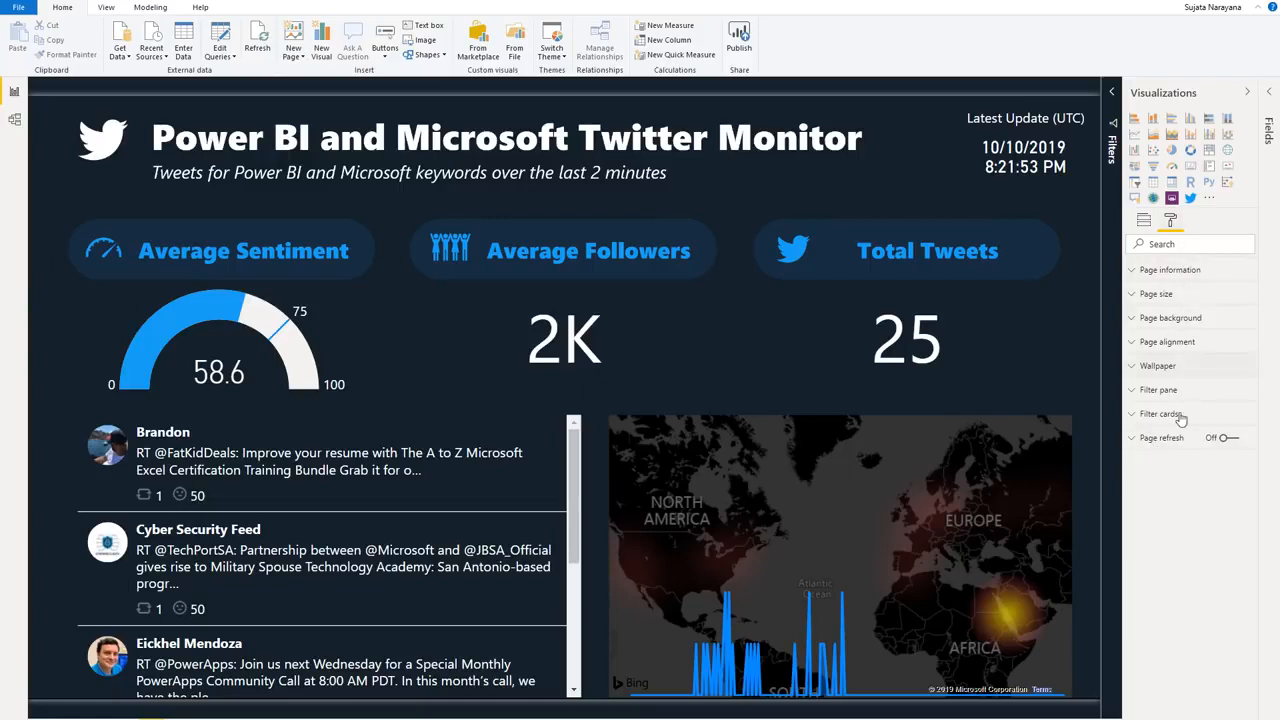
# Step: Turn on automatic page refresh for the Twitter monitor page, toggling it off and back on once
pyautogui.click(1140, 440)
pyautogui.click(1238, 441)
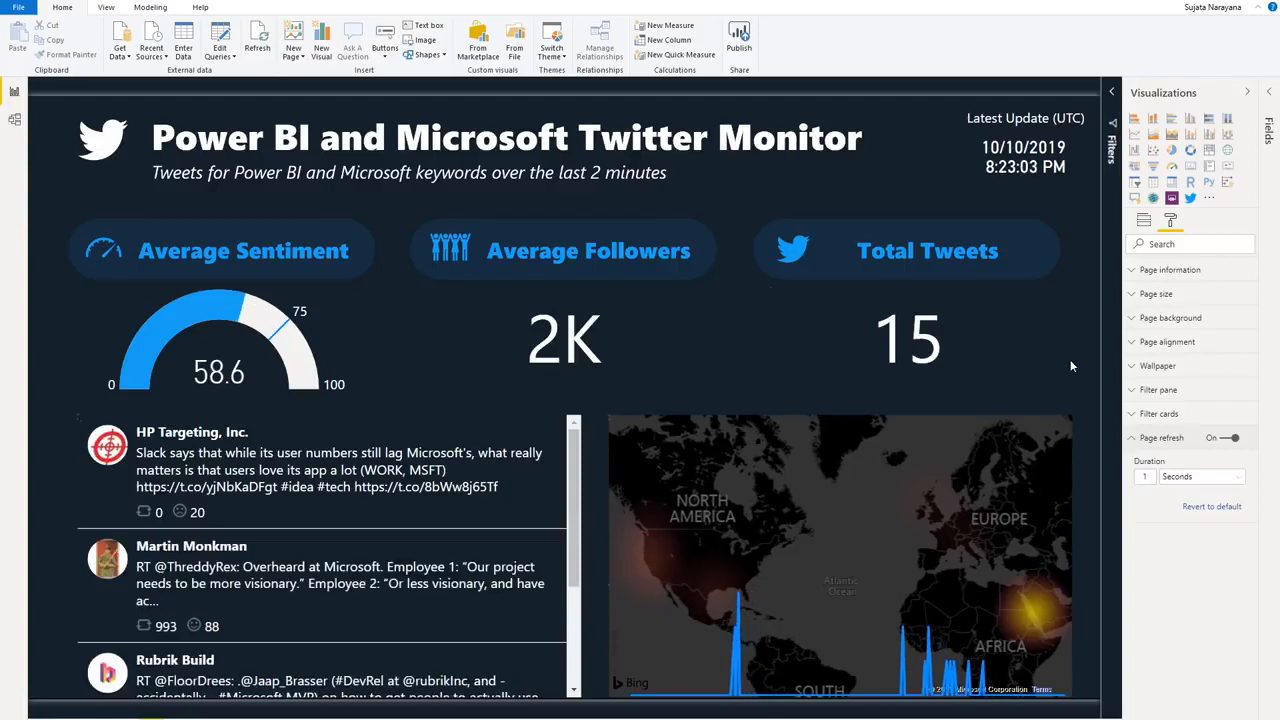
pyautogui.click(1230, 440)
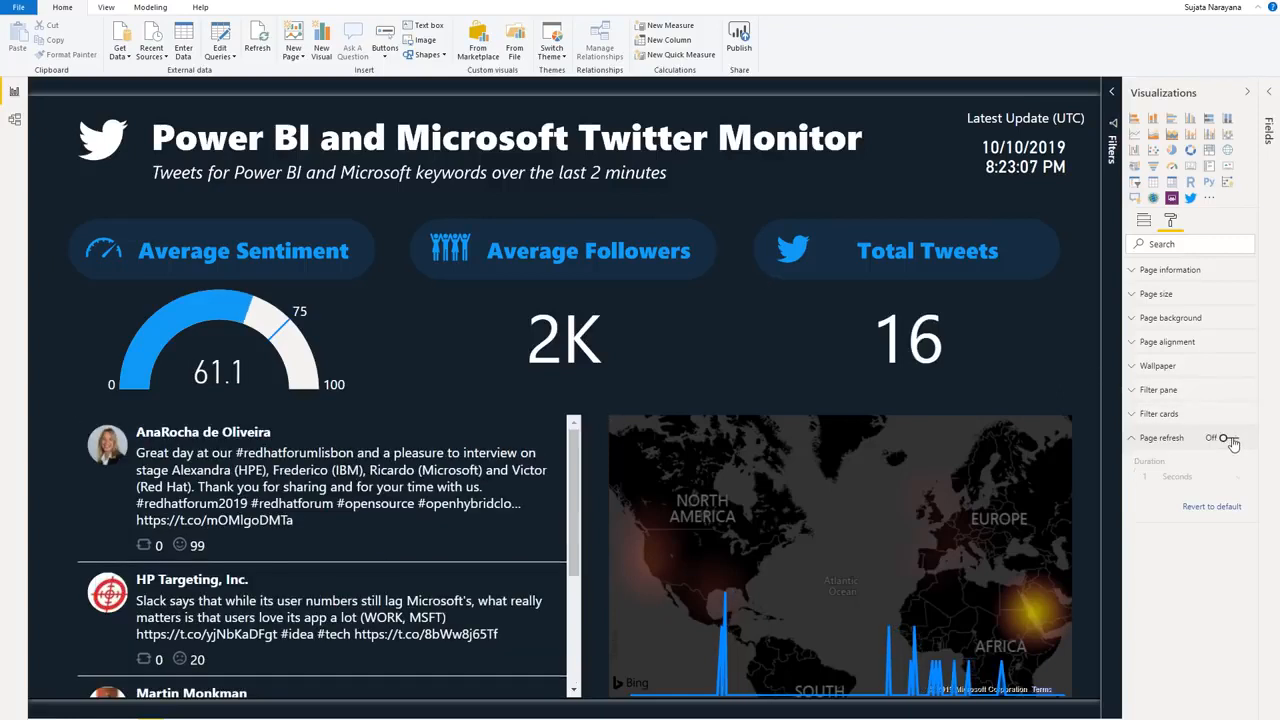
pyautogui.click(1236, 440)
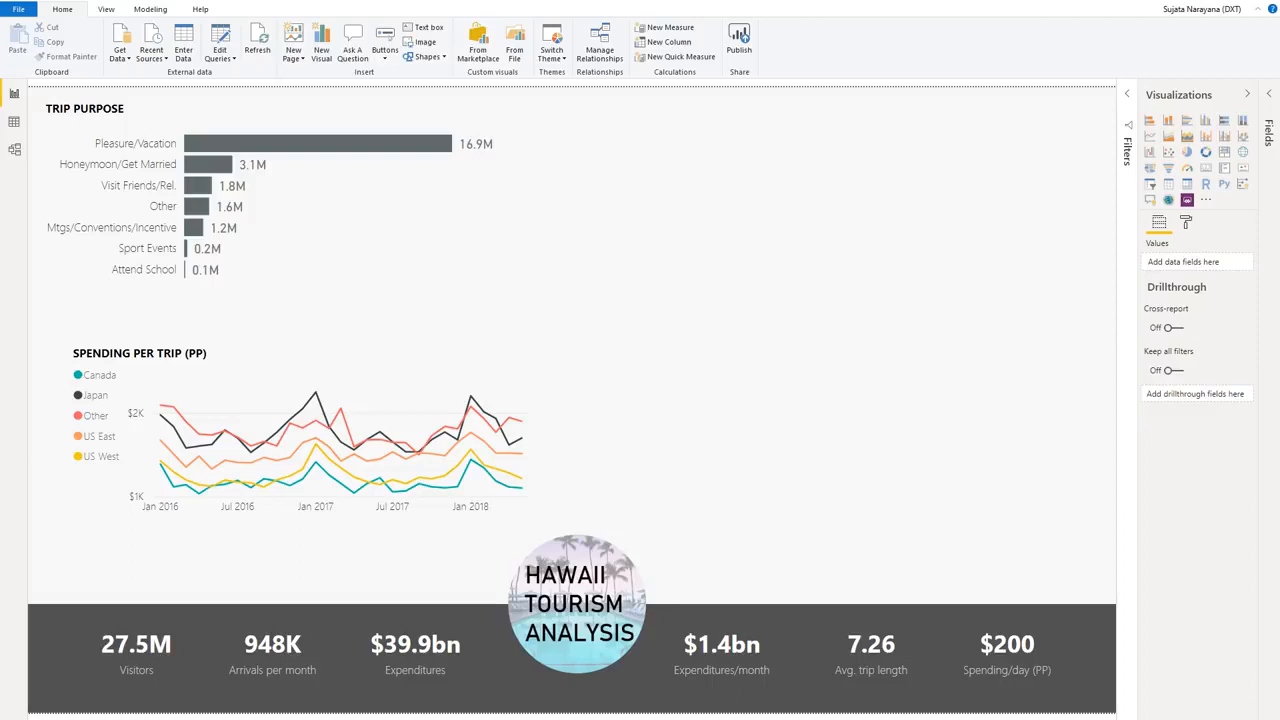
# Step: Add a Q&A visual to the Hawaii tourism page and enlarge it to fill the empty area above the title image
pyautogui.click(1151, 201)
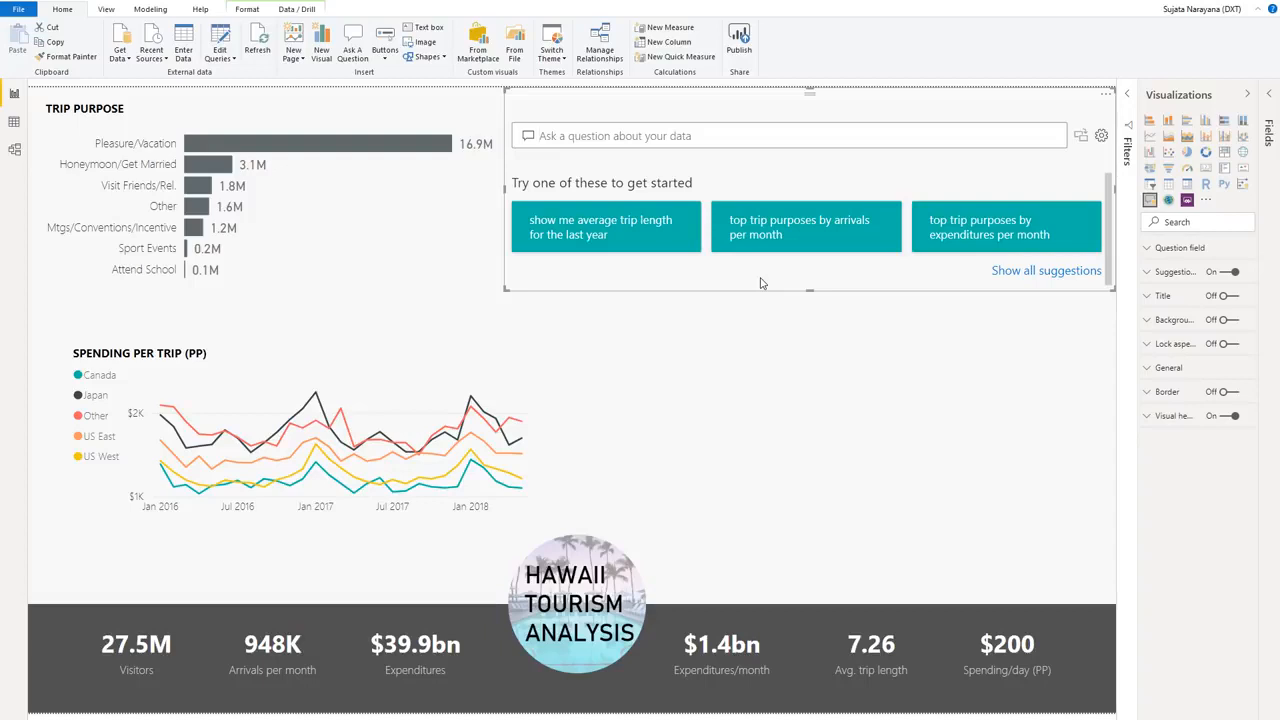
pyautogui.moveTo(784, 279); pyautogui.dragTo(811, 523)
pyautogui.click(811, 523)
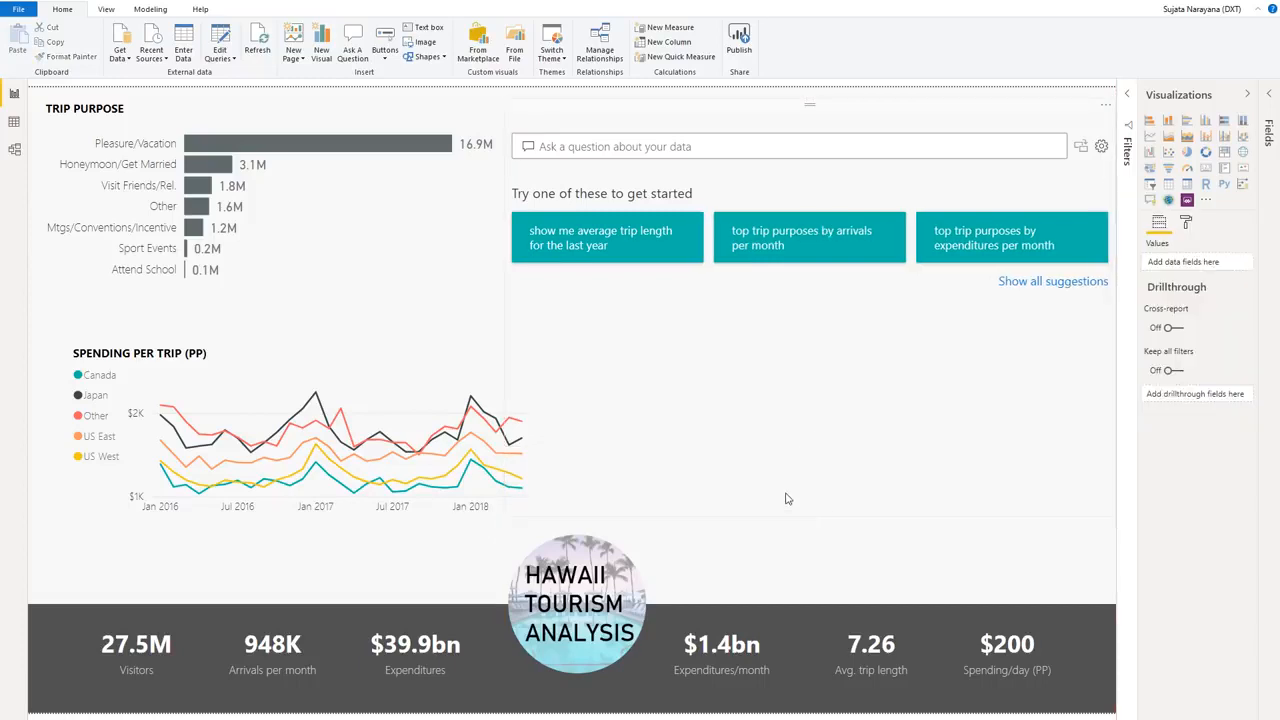
pyautogui.click(731, 441)
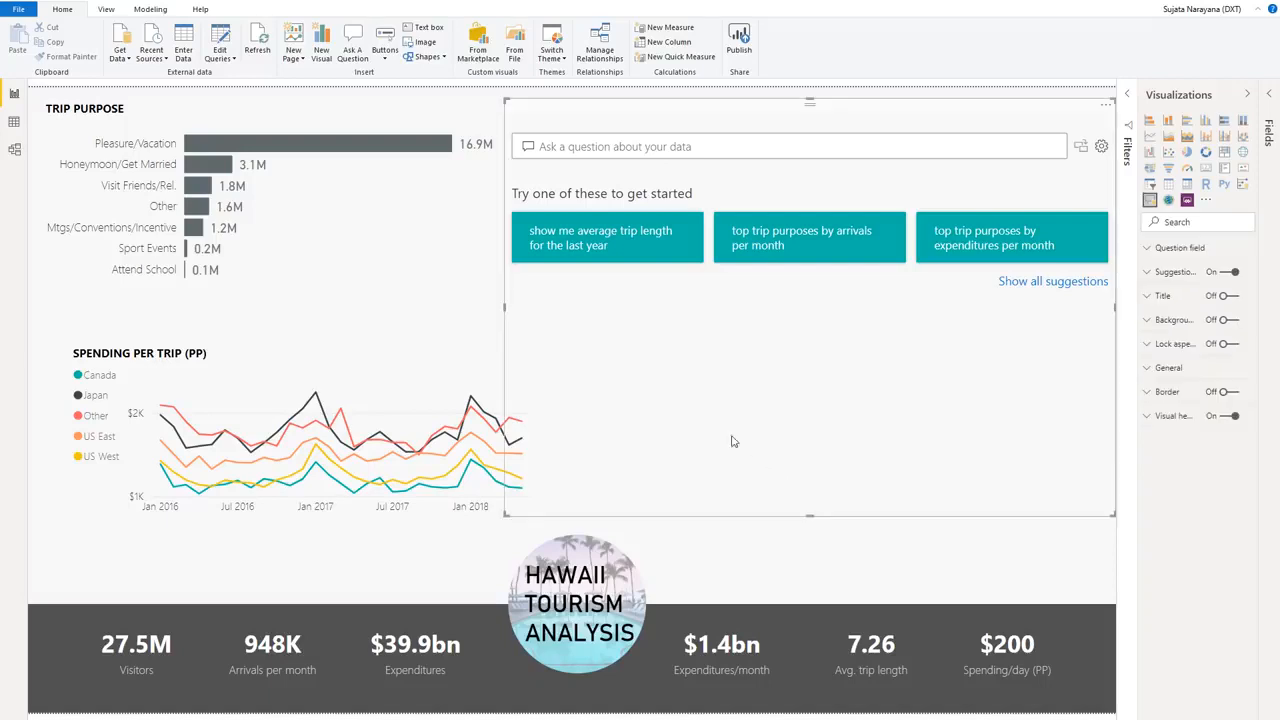
# Step: Apply the Electric theme to the report
pyautogui.click(551, 48)
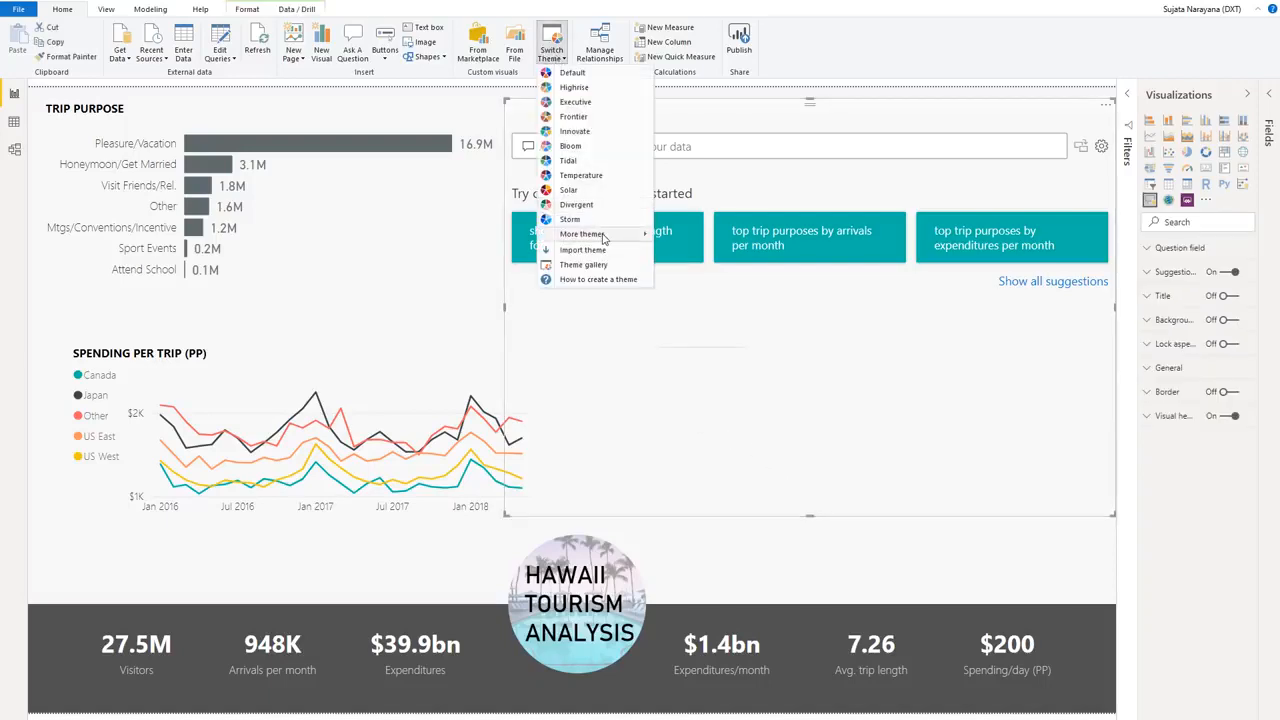
pyautogui.moveTo(603, 236)
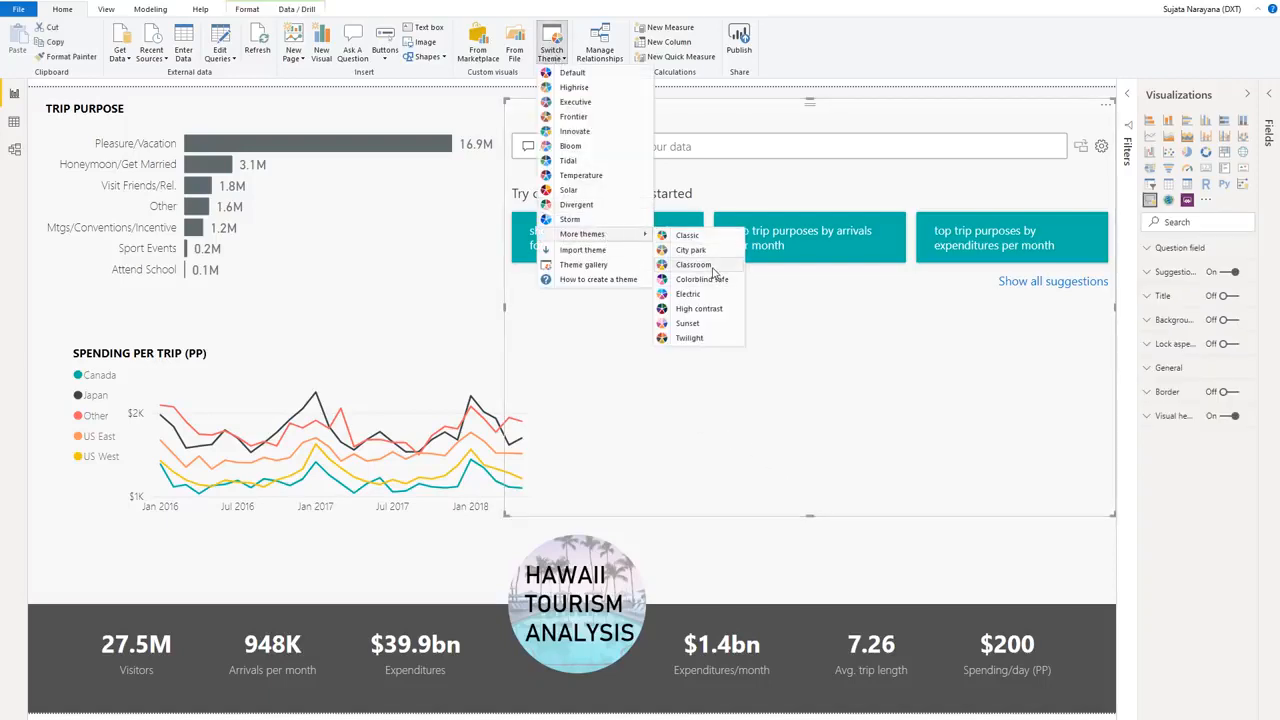
pyautogui.click(690, 296)
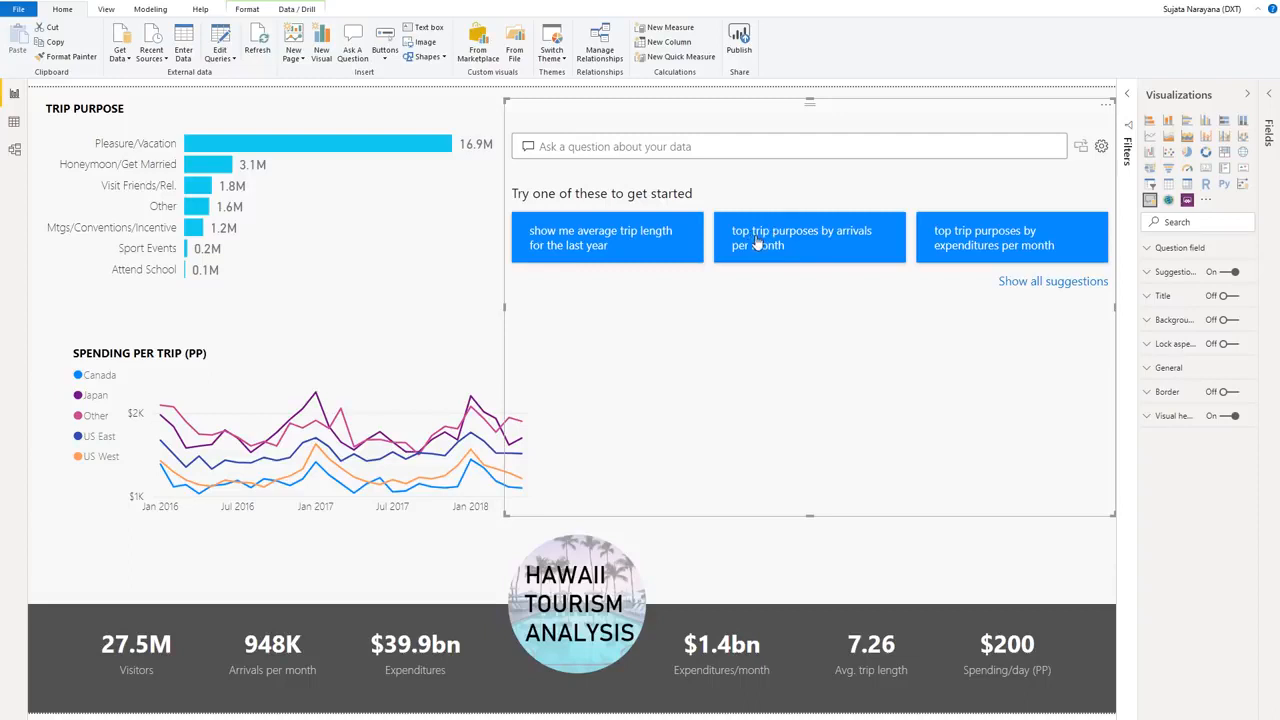
# Step: Ask the suggested question "top trip purposes by arrivals per month" in the Q&A visual and clear it after viewing
pyautogui.click(800, 248)
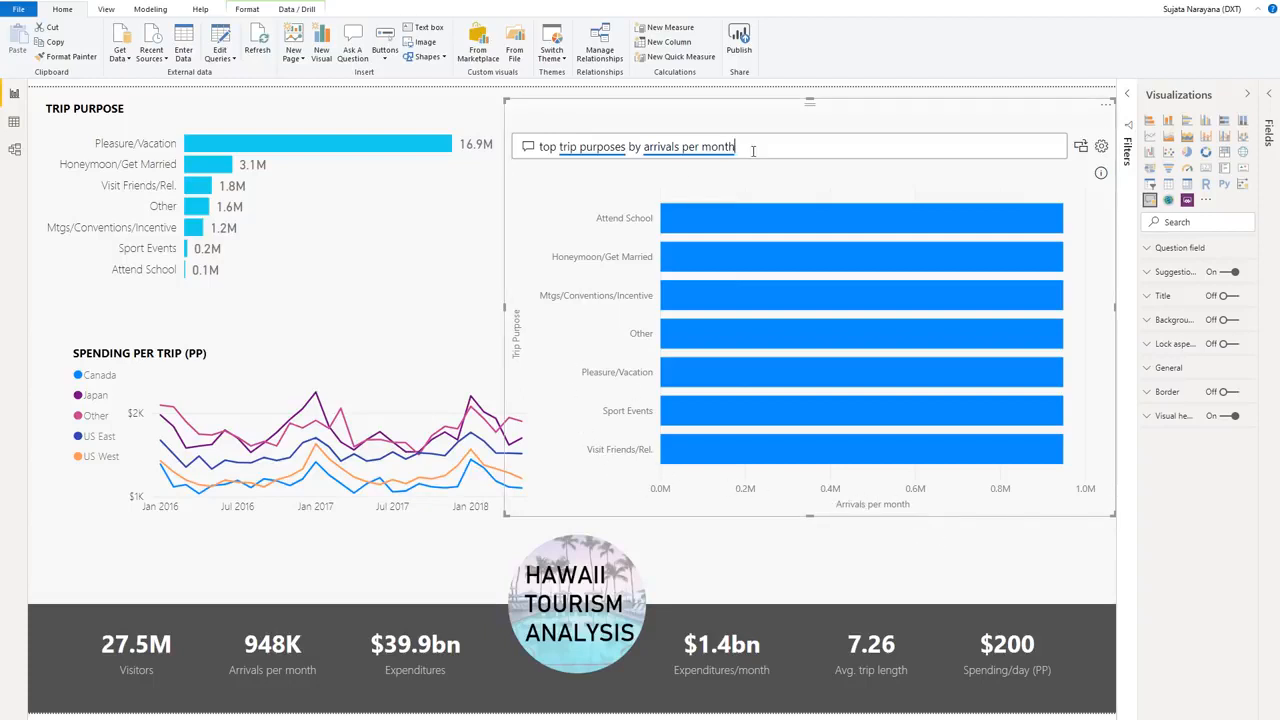
pyautogui.moveTo(737, 147); pyautogui.dragTo(539, 148)
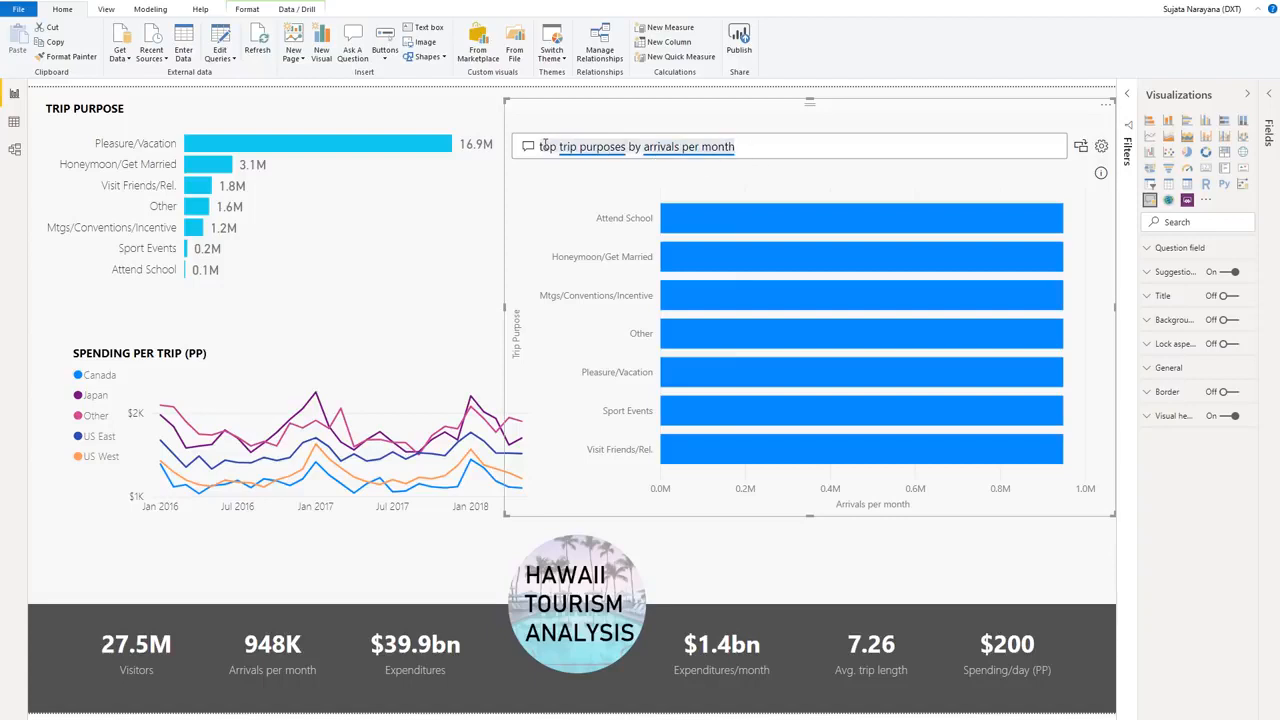
pyautogui.press('BackSpace')
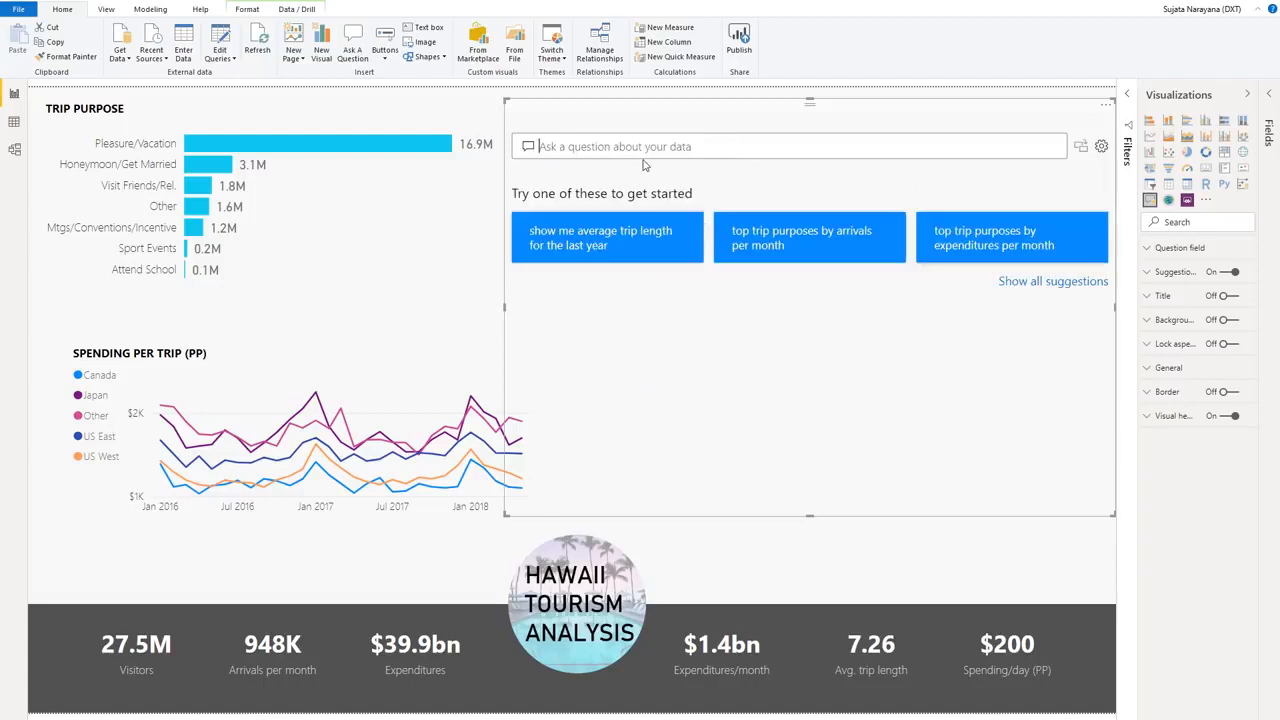
# Step: Ask "total visits by island" in the Q&A visual, misspell the last word and accept the suggested correction
pyautogui.write('total')
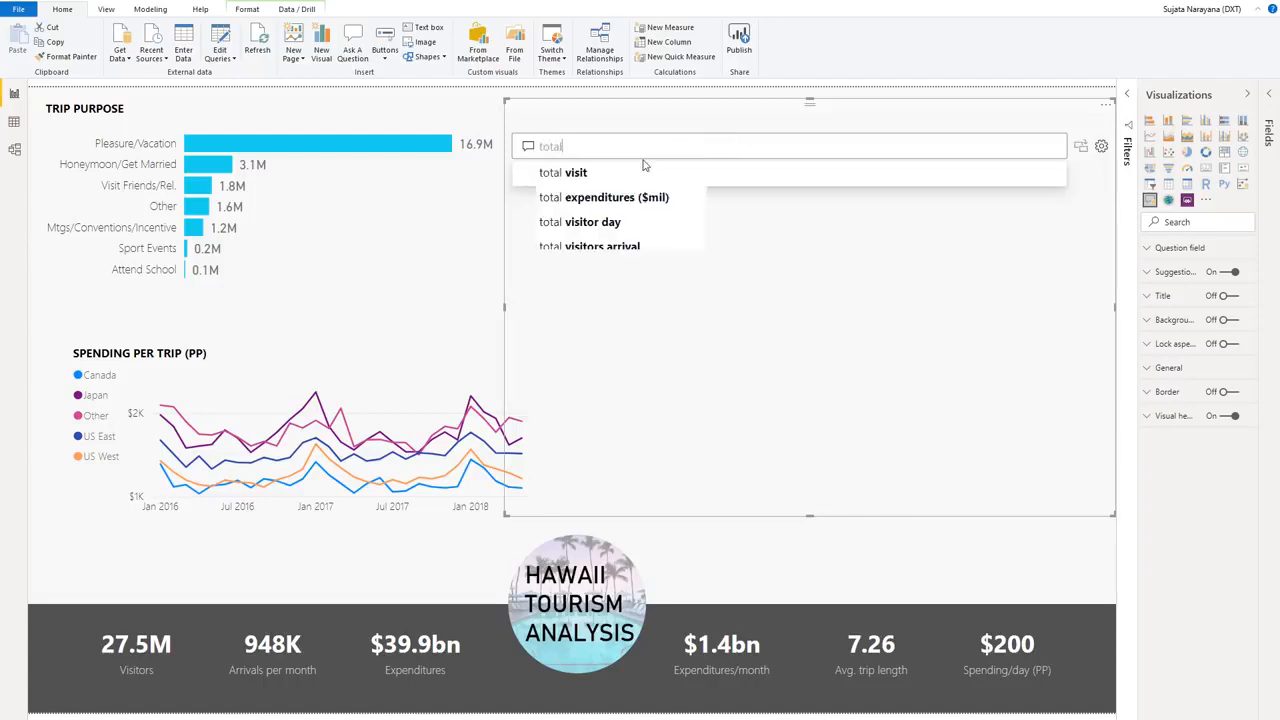
pyautogui.write(' visits by isla')
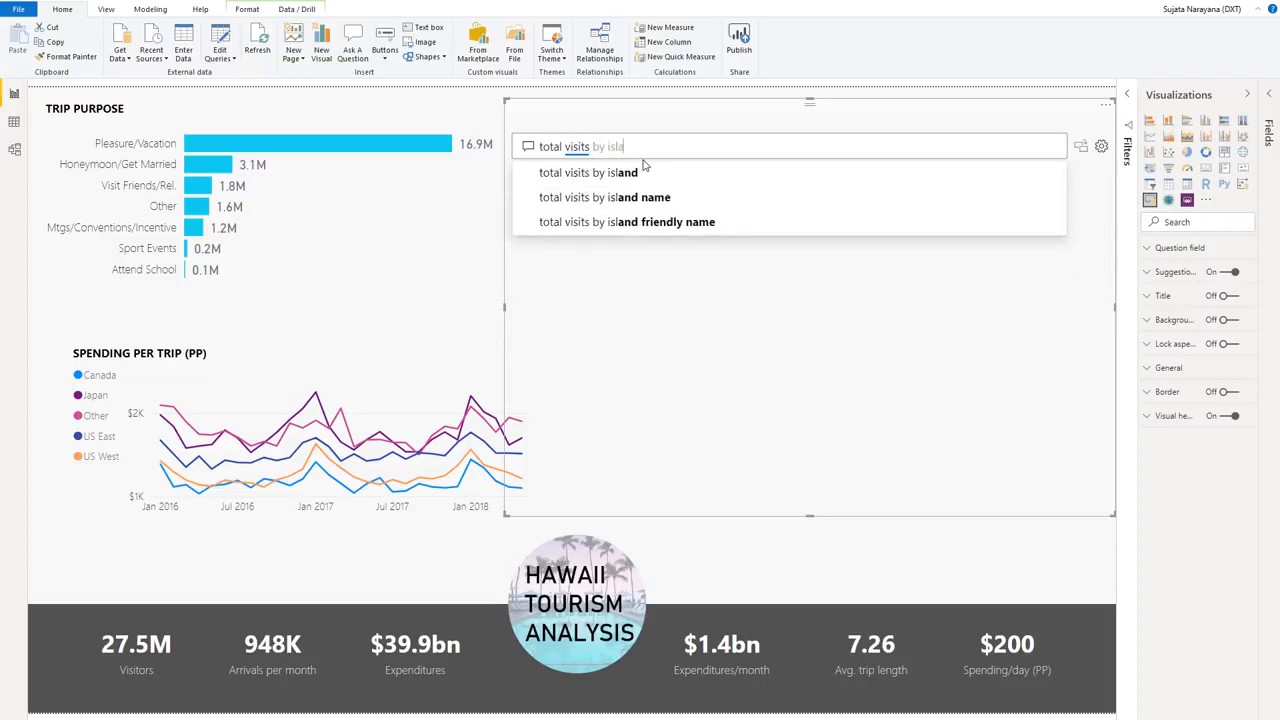
pyautogui.write('nd')
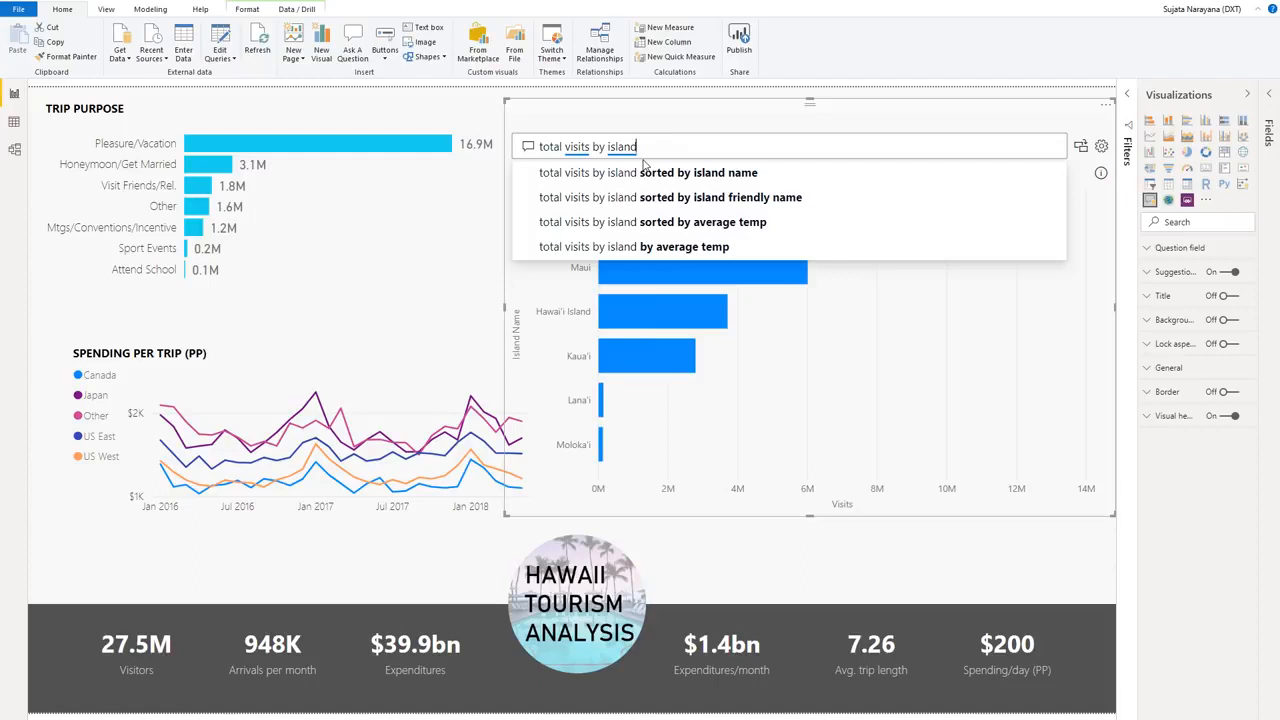
pyautogui.press('Return')
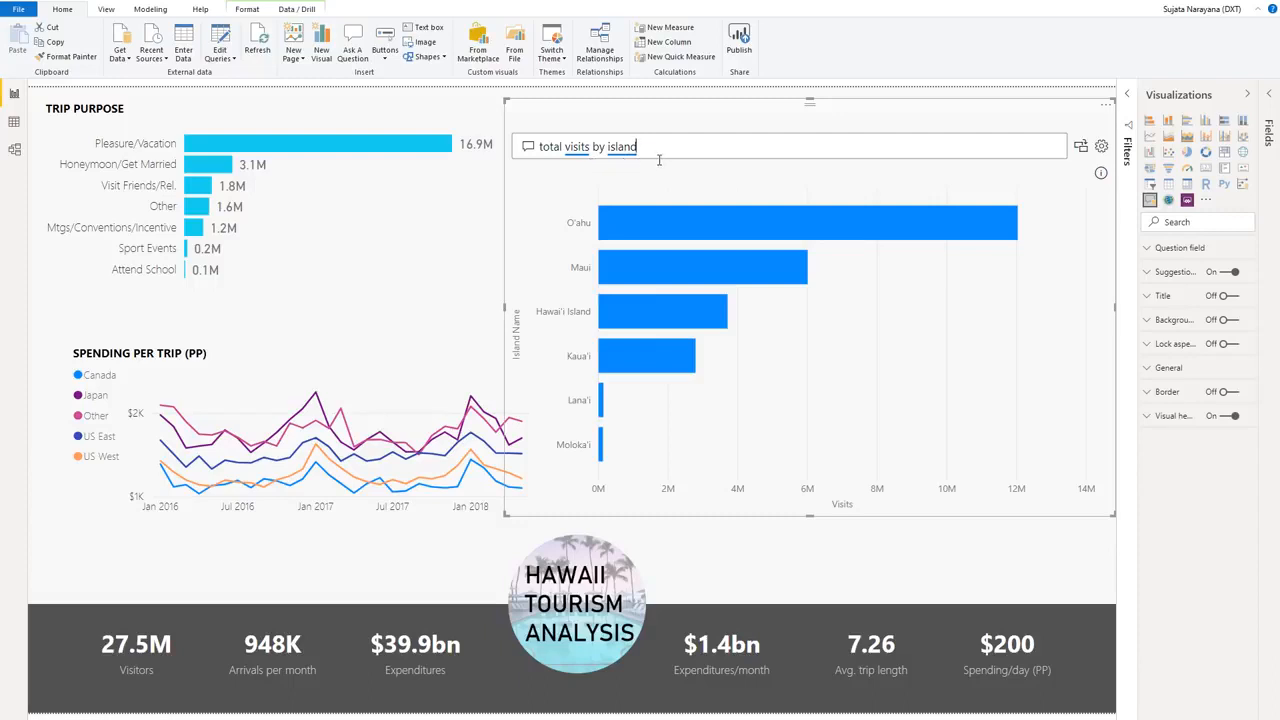
pyautogui.press('BackSpace')
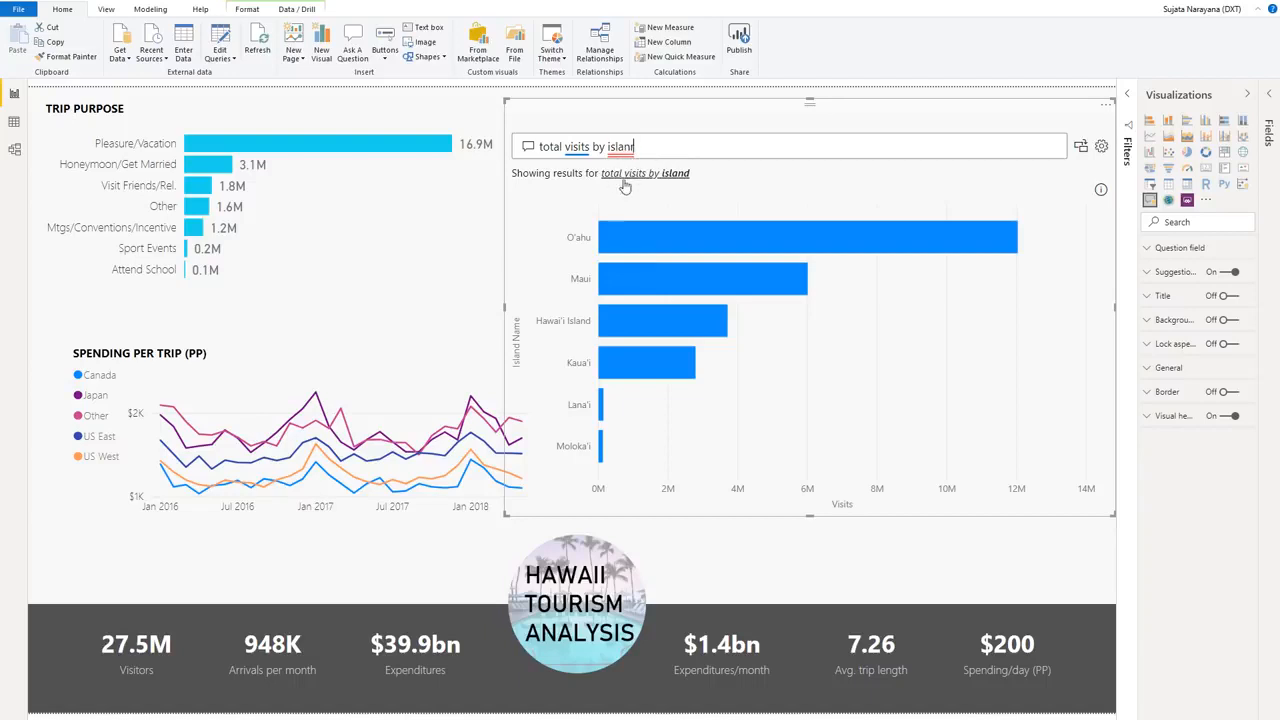
pyautogui.click(655, 176)
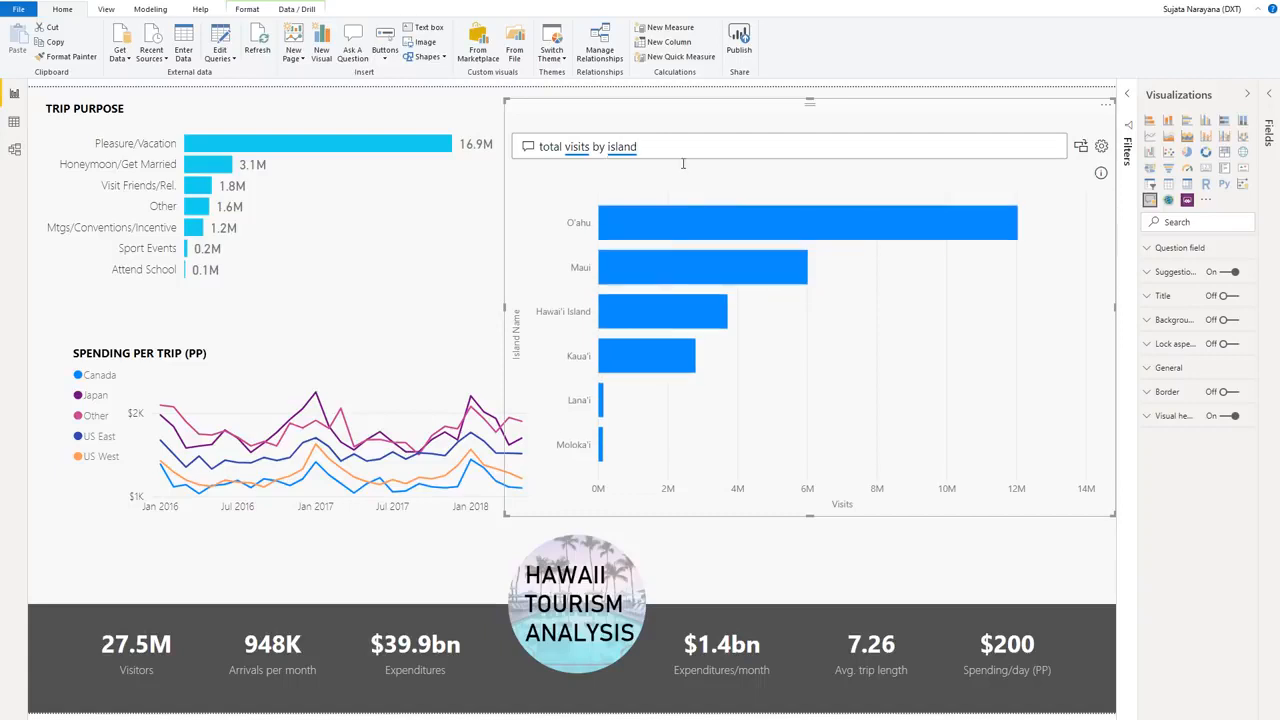
# Step: Replace the Q&A question with "Show me average temp by landmass"
pyautogui.moveTo(646, 149); pyautogui.dragTo(533, 148)
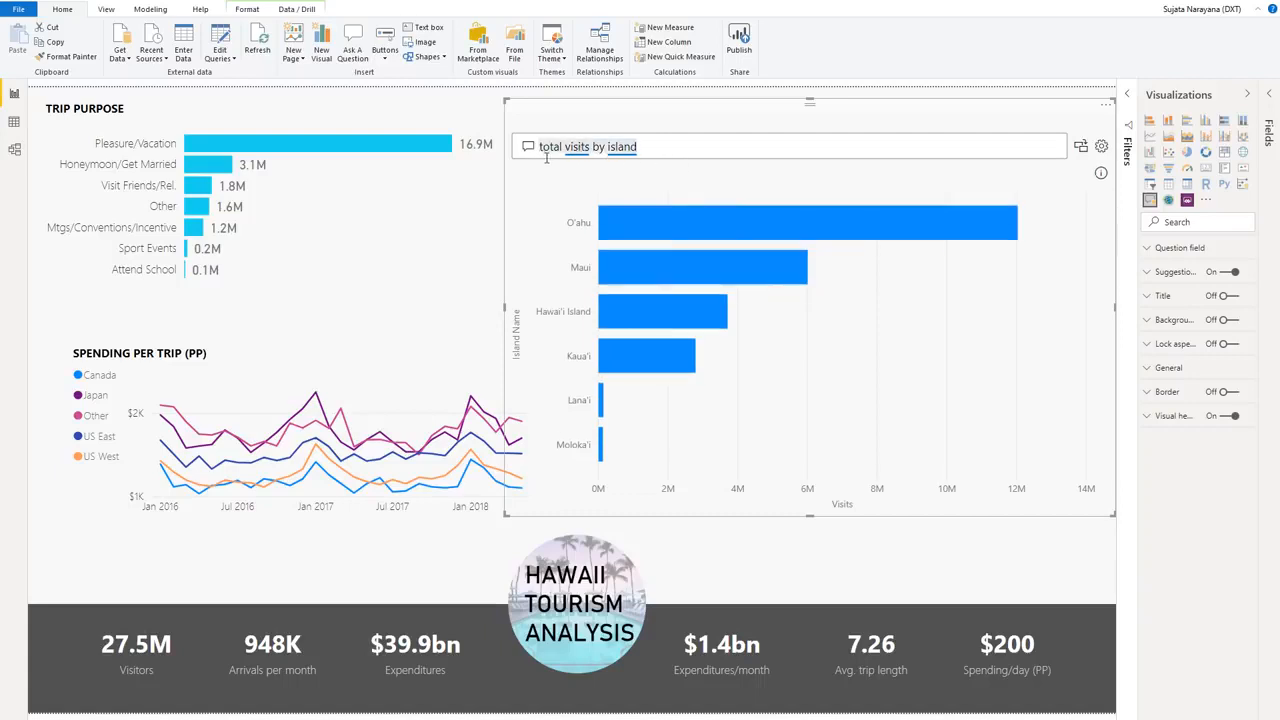
pyautogui.write('Show me average temp by landmass')
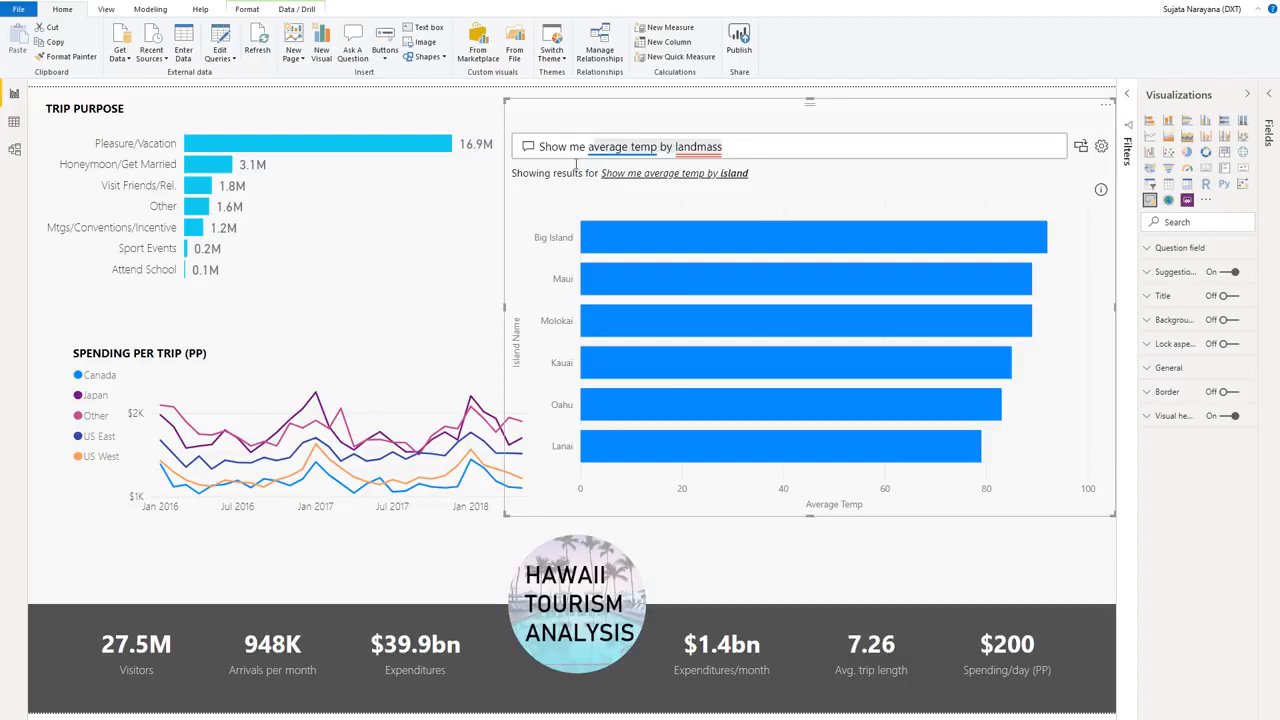
# Step: Ask "Show me total visits by cooler islands" and open the definition of the unrecognized term "cooler"
pyautogui.write('Show me total visits by cooler islands')
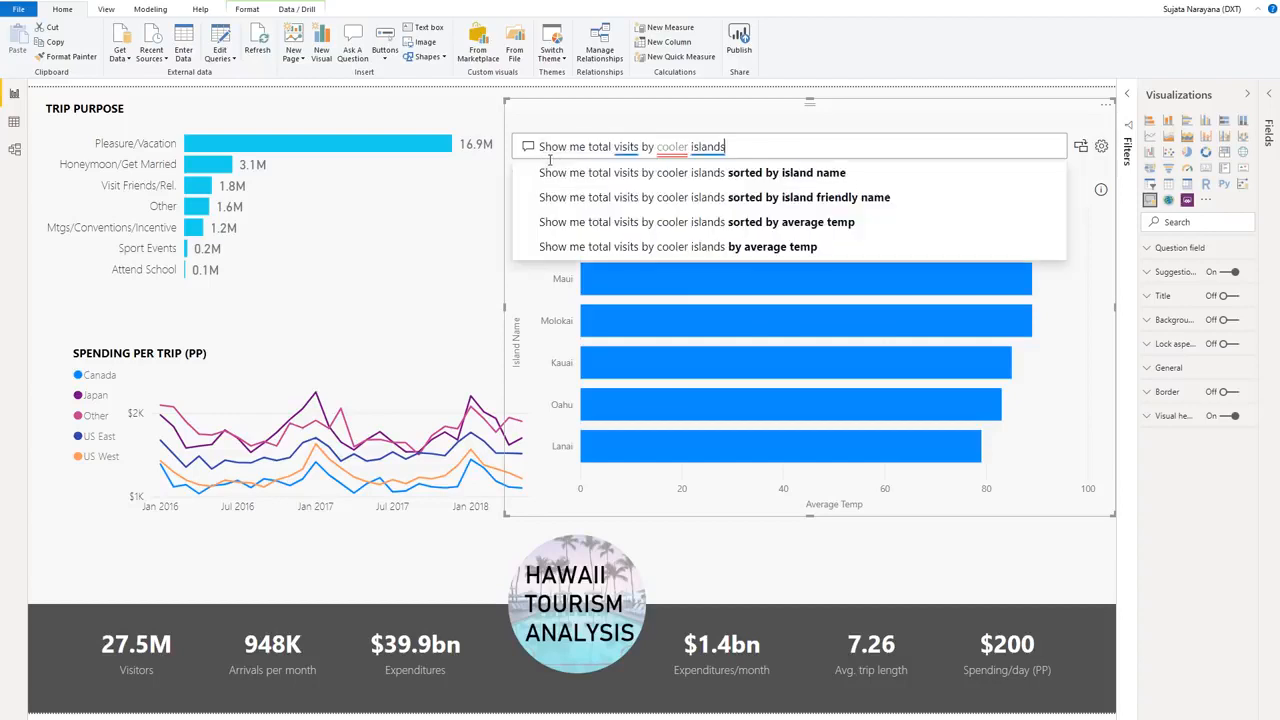
pyautogui.click(671, 117)
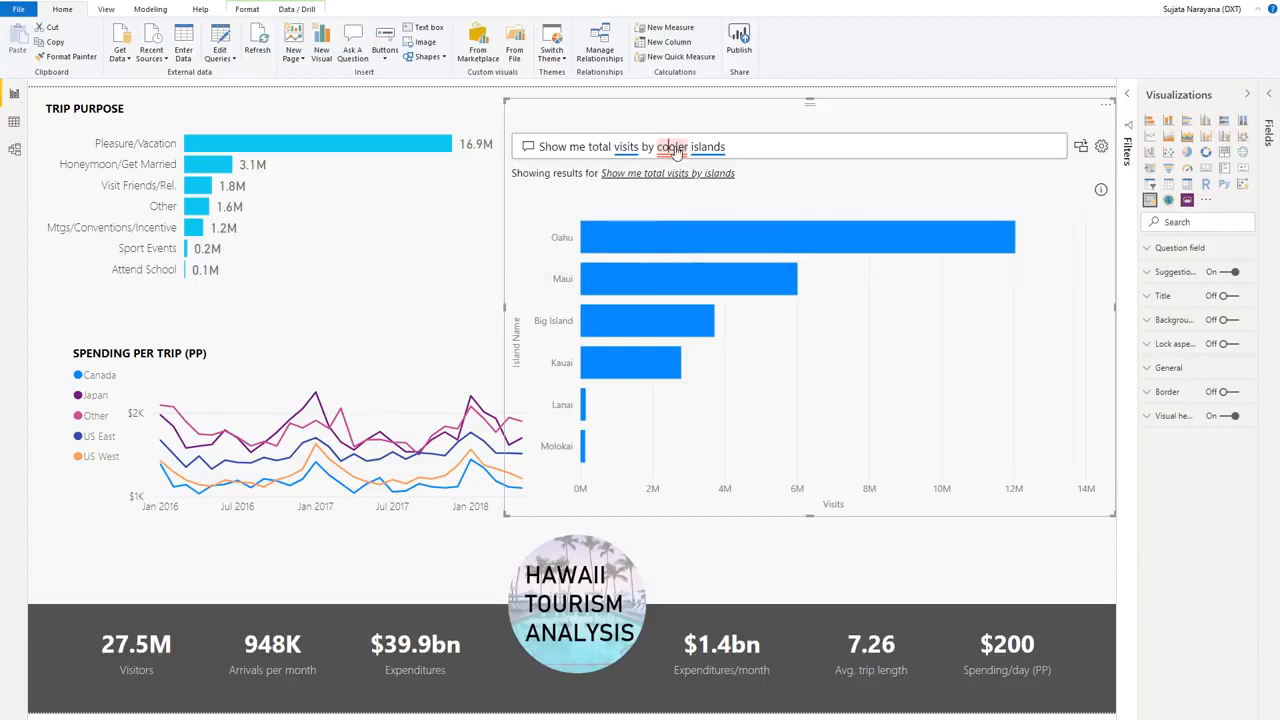
pyautogui.click(676, 148)
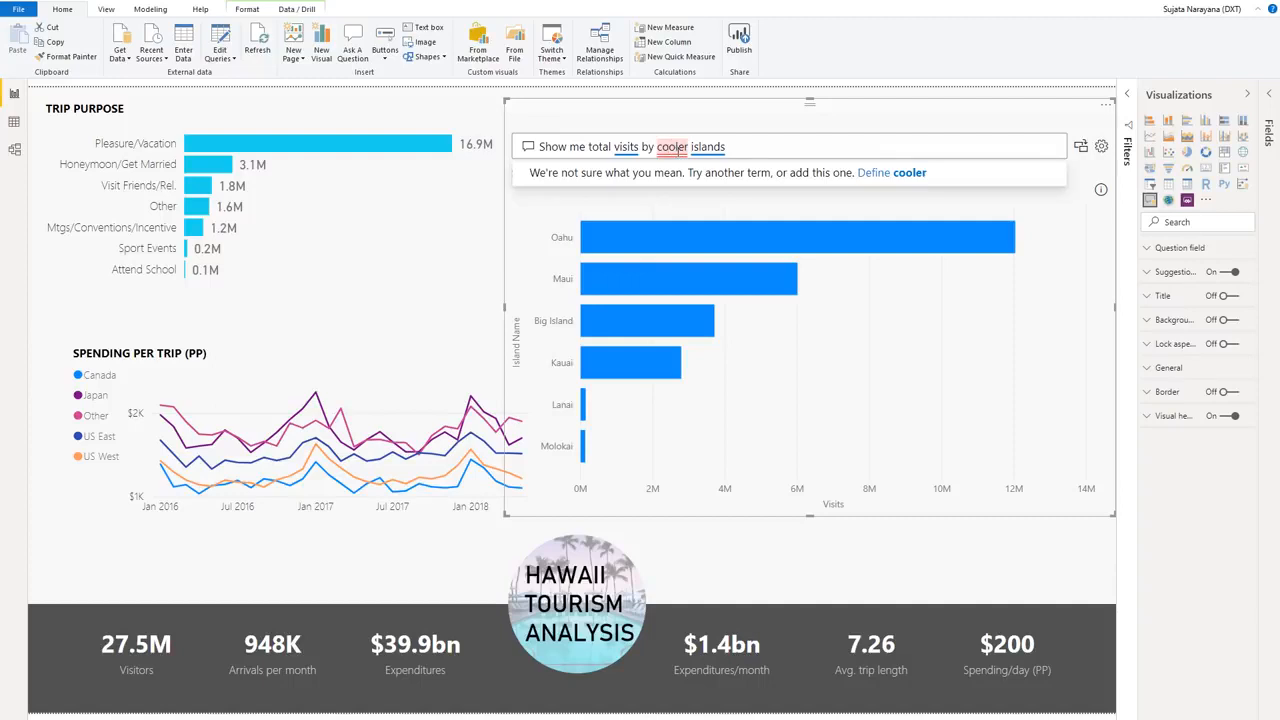
pyautogui.click(909, 177)
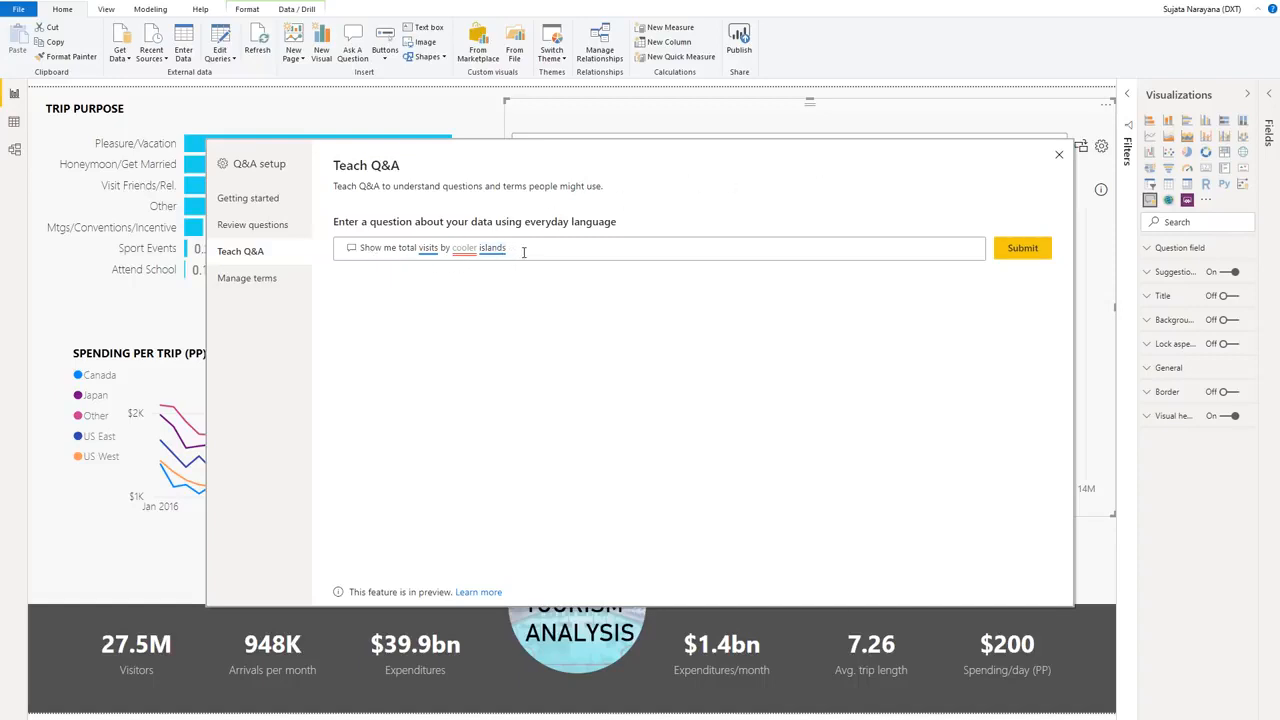
# Step: Submit the question in Teach Q&A, define cool islands as those with average temp < 85 and save the definition
pyautogui.click(1035, 258)
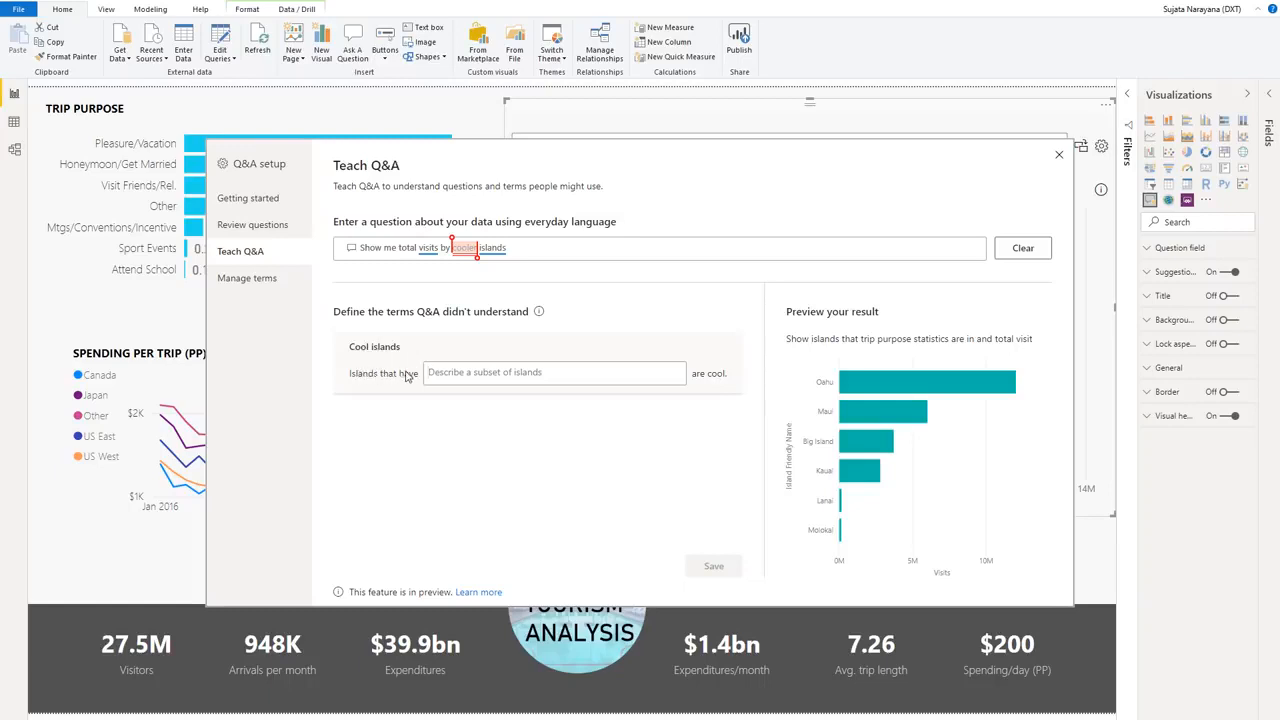
pyautogui.click(444, 374)
pyautogui.write('average')
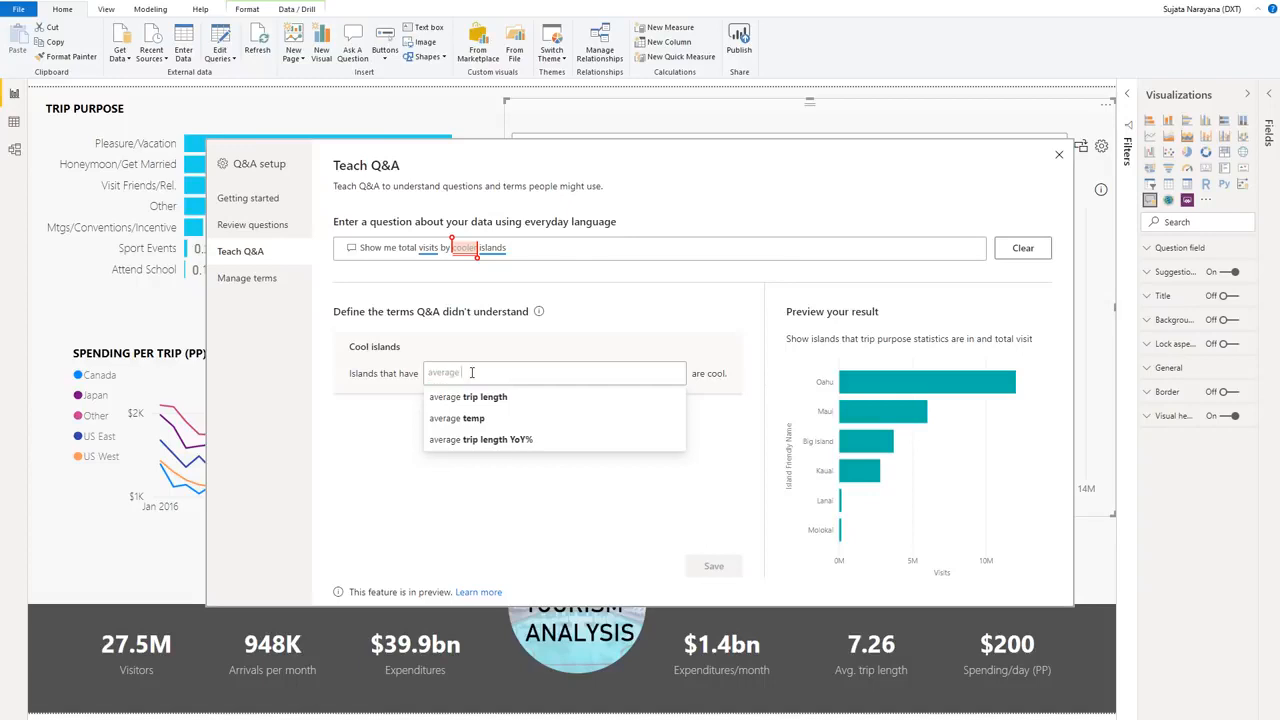
pyautogui.write(' temp ')
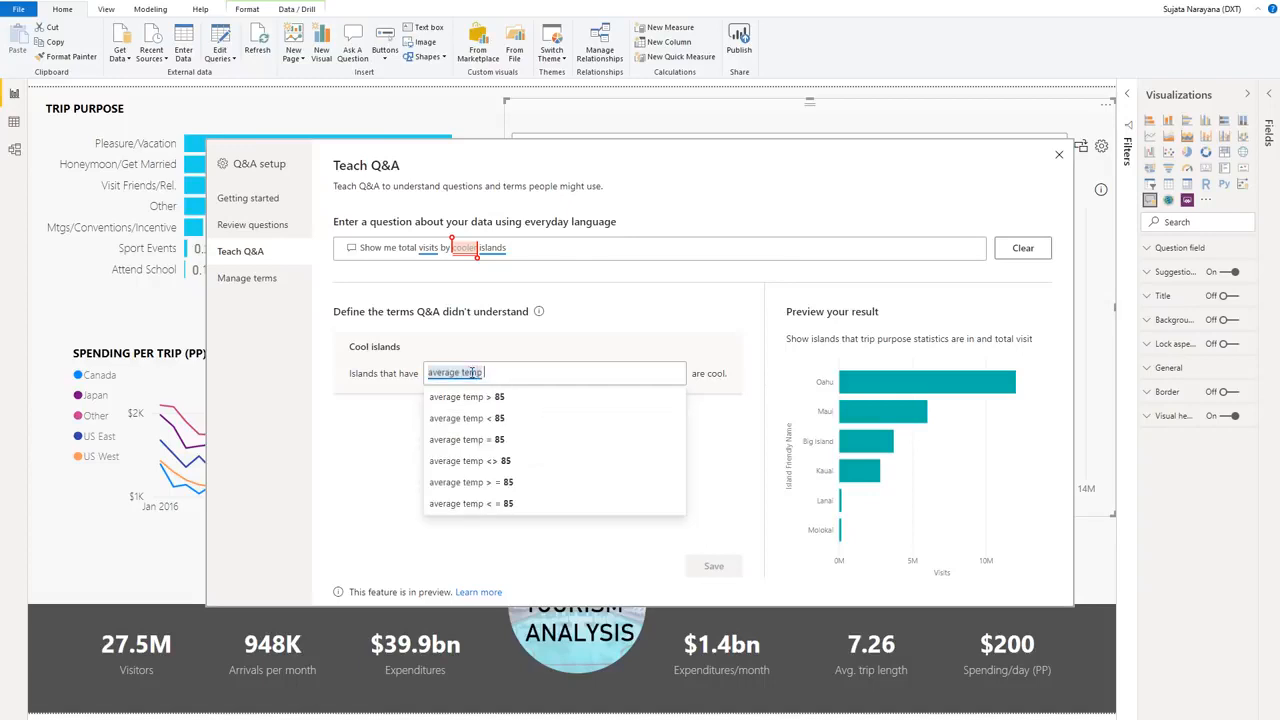
pyautogui.write('< 85')
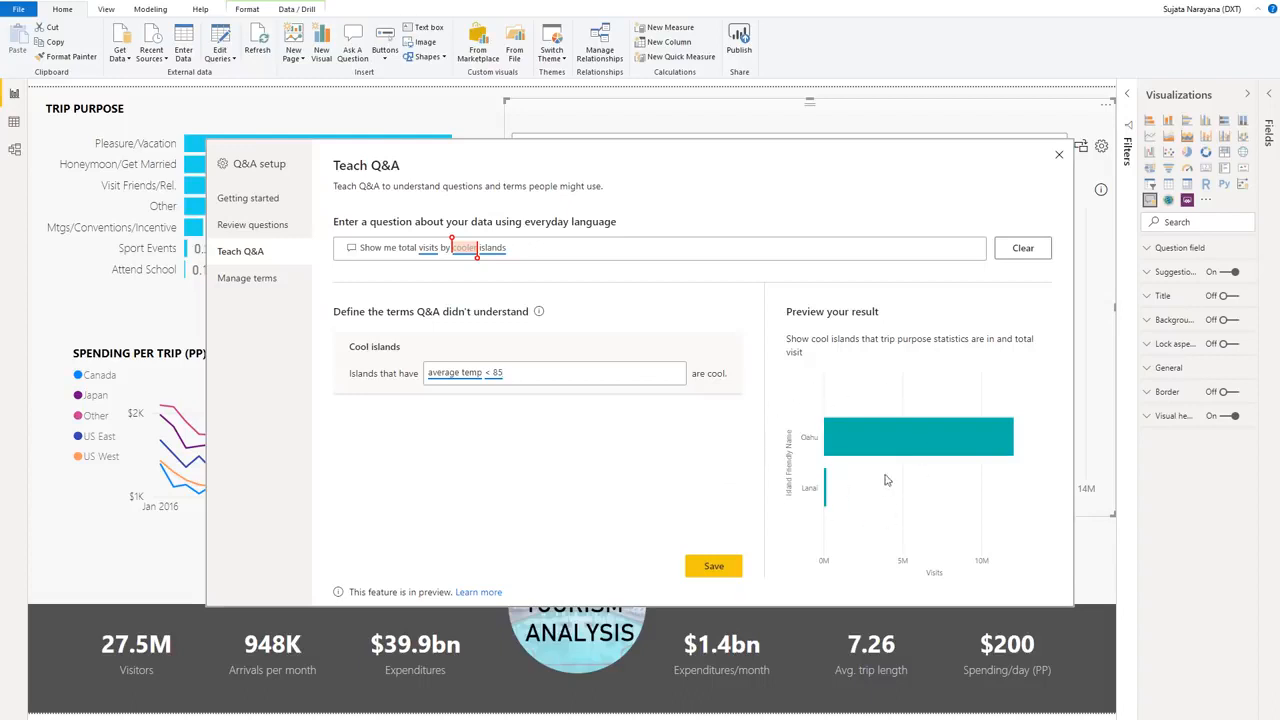
pyautogui.moveTo(826, 443)
pyautogui.click(726, 565)
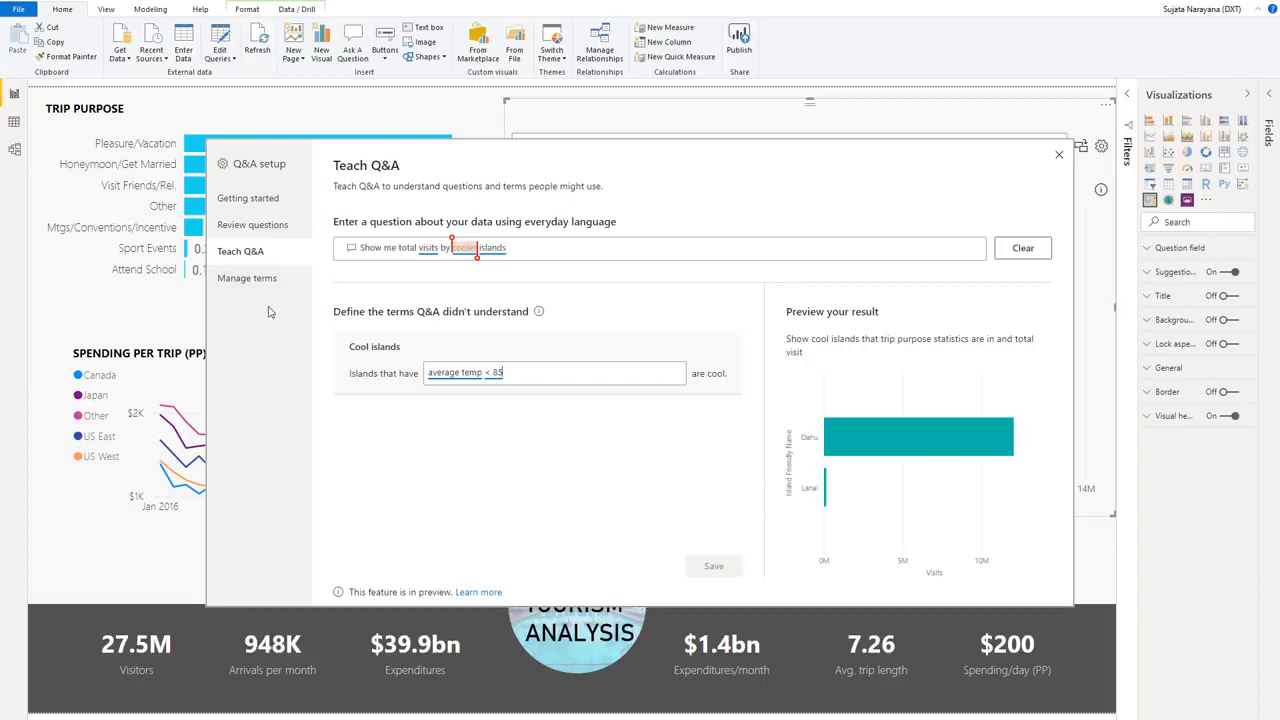
# Step: Check the taught terms in the Q&A setup and look through the questions people have asked
pyautogui.click(258, 280)
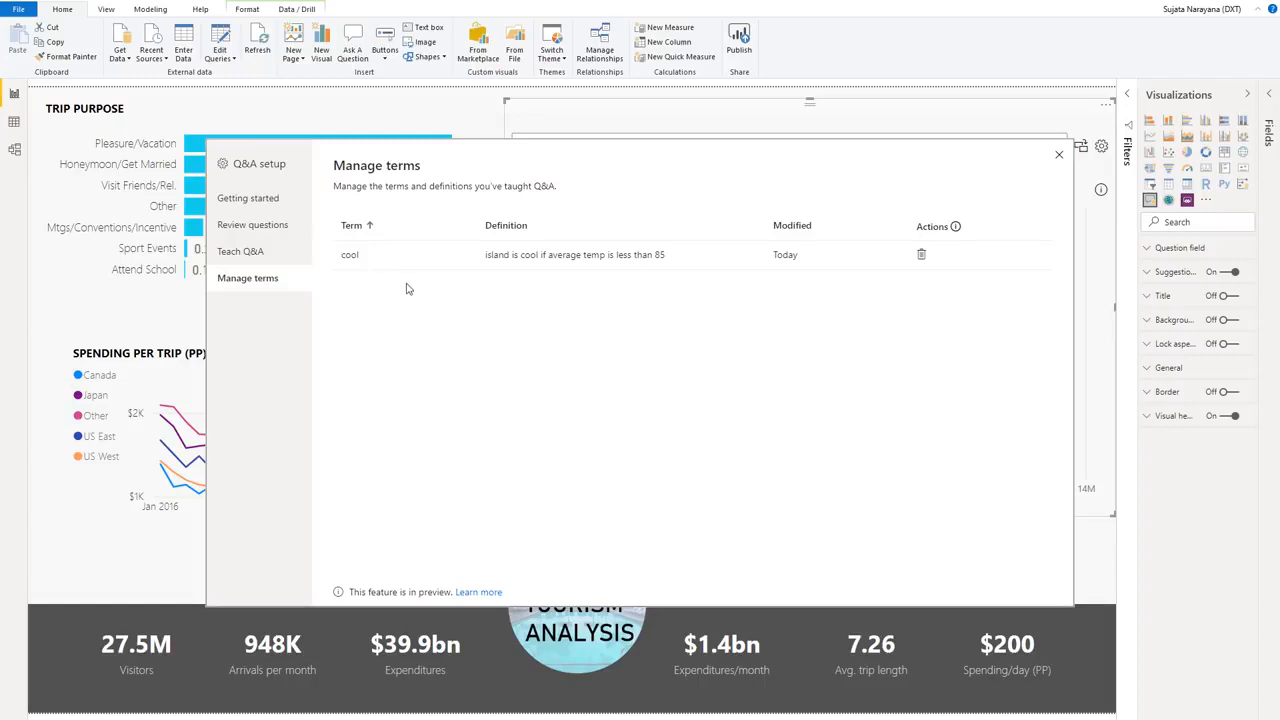
pyautogui.click(251, 226)
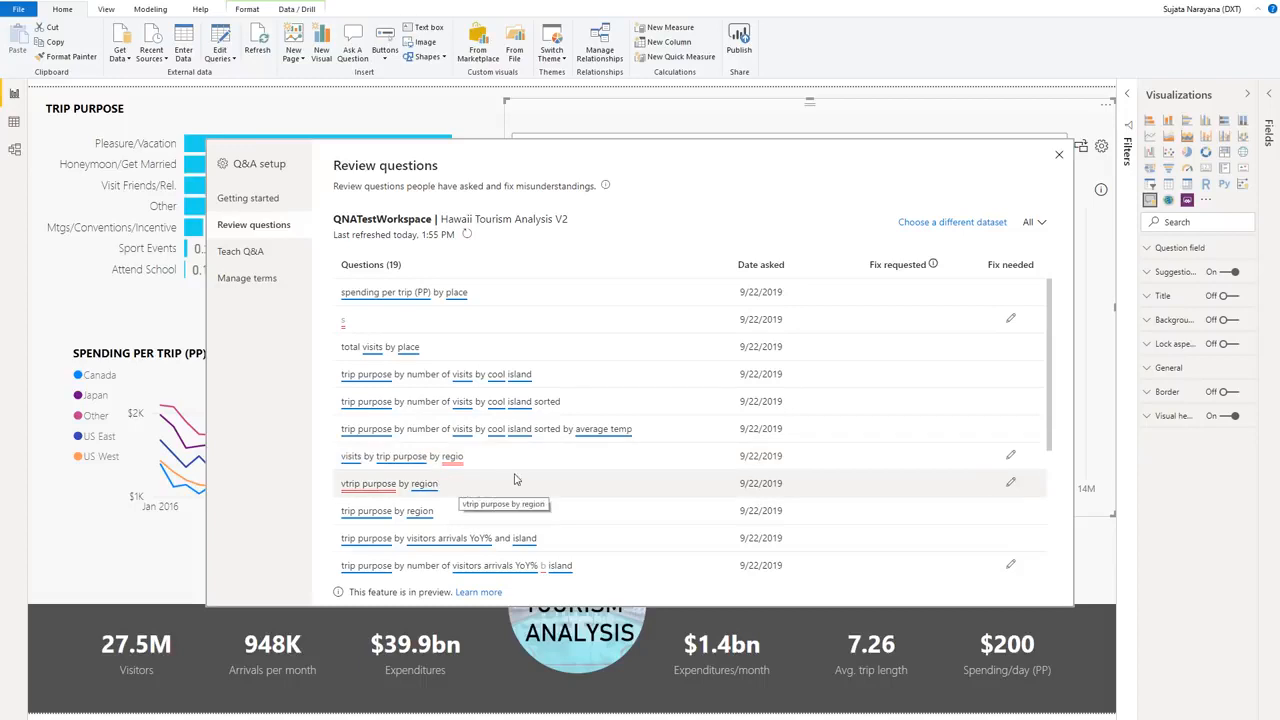
pyautogui.scroll(-2, 540, 470)
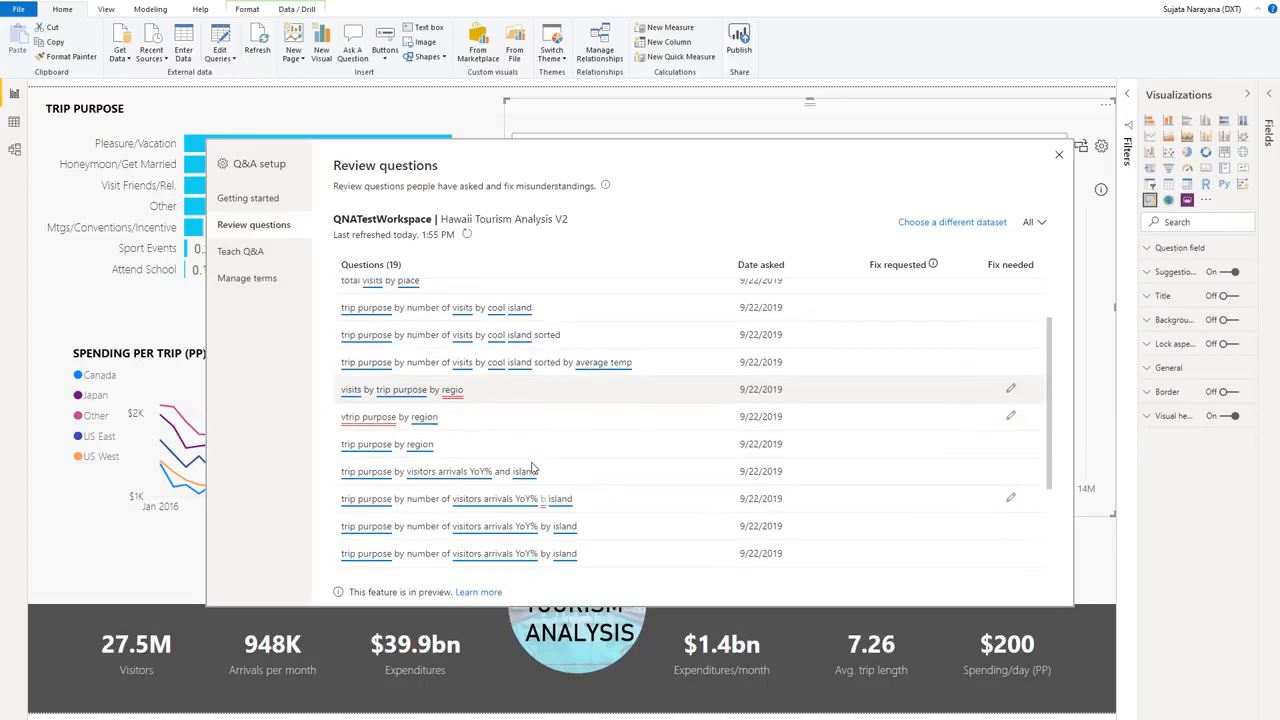
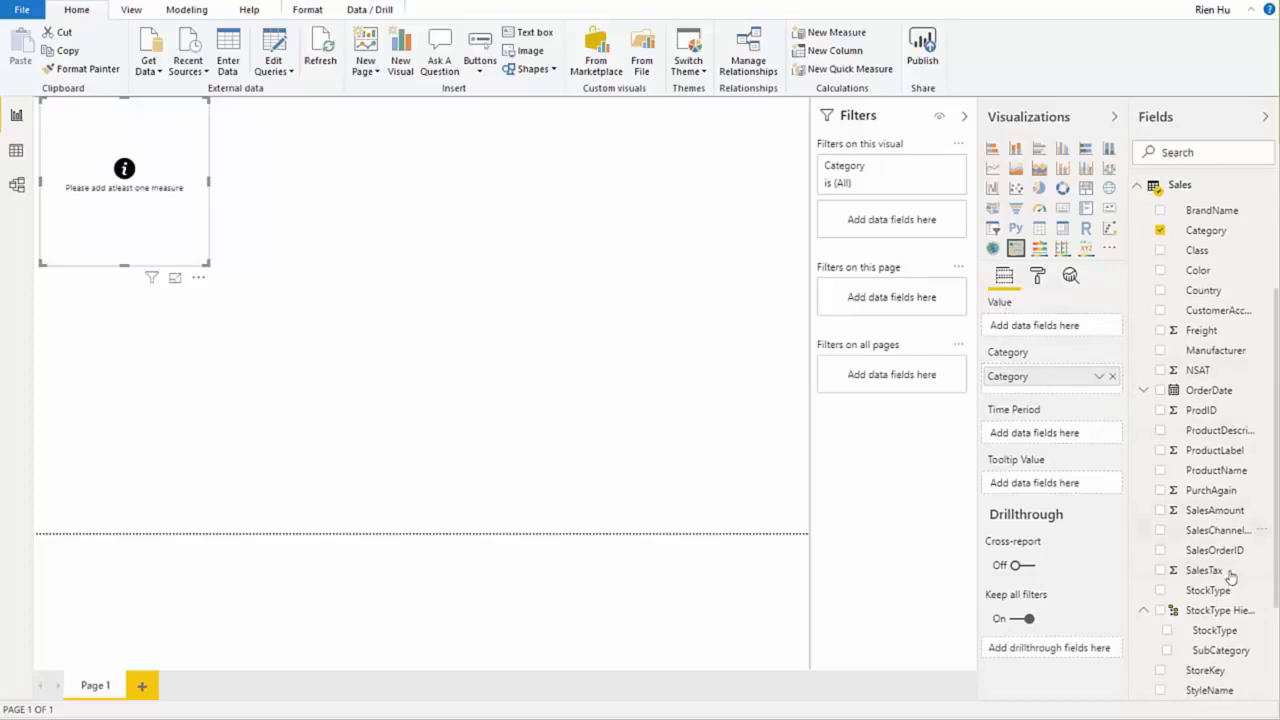
# Step: Add the SubCategory field from the Sales table to the visual's Category data, below the Category field
pyautogui.scroll(-1, 1222, 622)
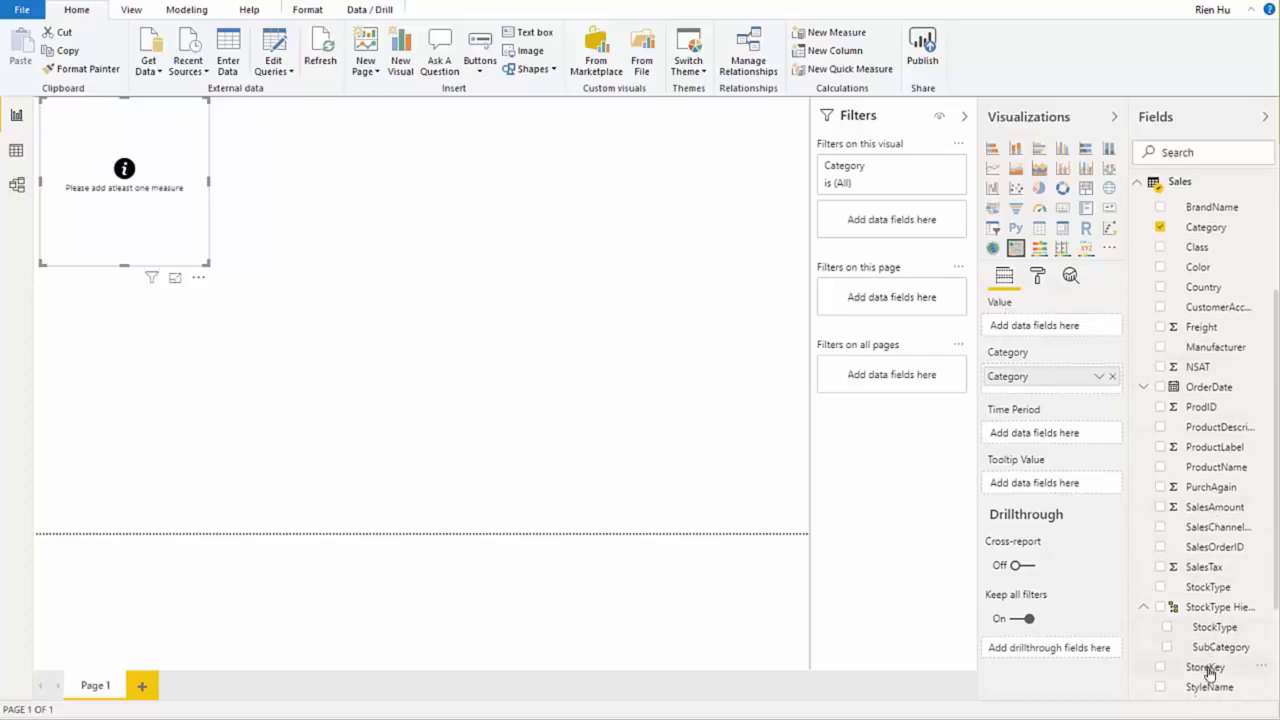
pyautogui.scroll(-2, 1210, 665)
pyautogui.moveTo(1210, 642); pyautogui.dragTo(1043, 395)
pyautogui.scroll(-1, 1220, 478)
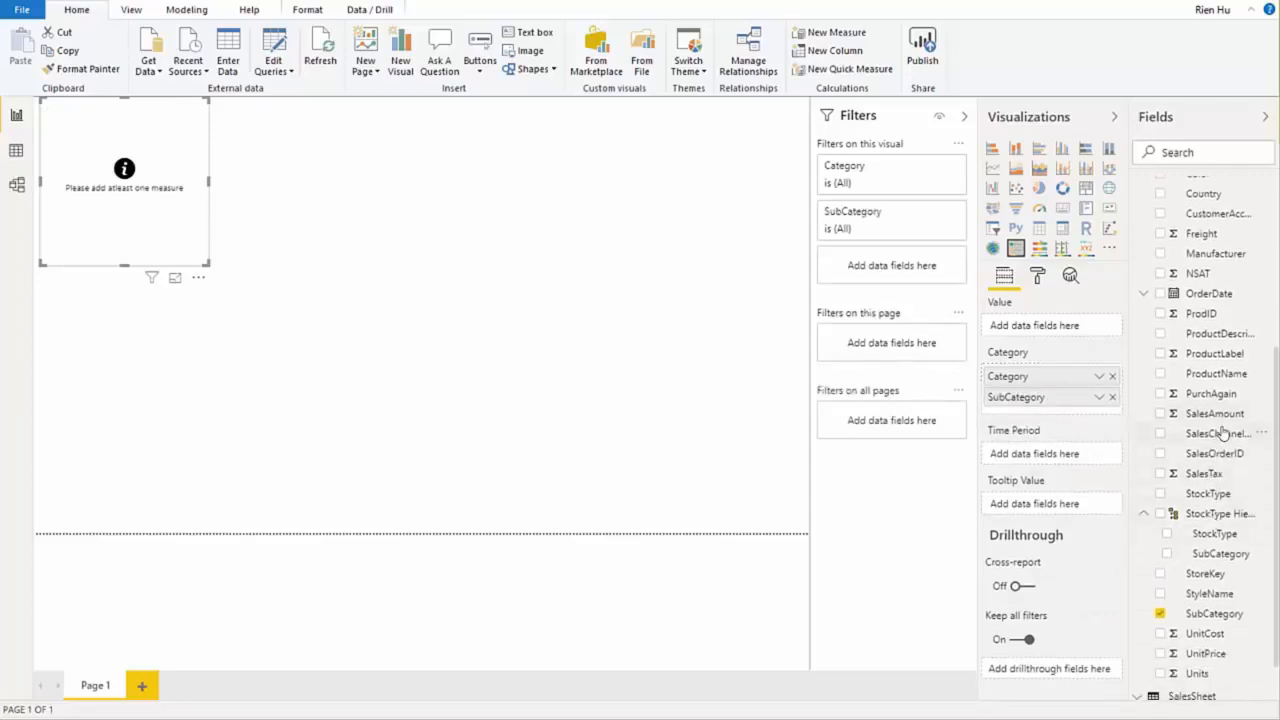
# Step: Add SalesAmount as the visual's Value and OrderDate as its Time Period, both from the Sales table
pyautogui.moveTo(1217, 415); pyautogui.dragTo(1072, 326)
pyautogui.scroll(3, 1180, 352)
pyautogui.scroll(2, 1180, 352)
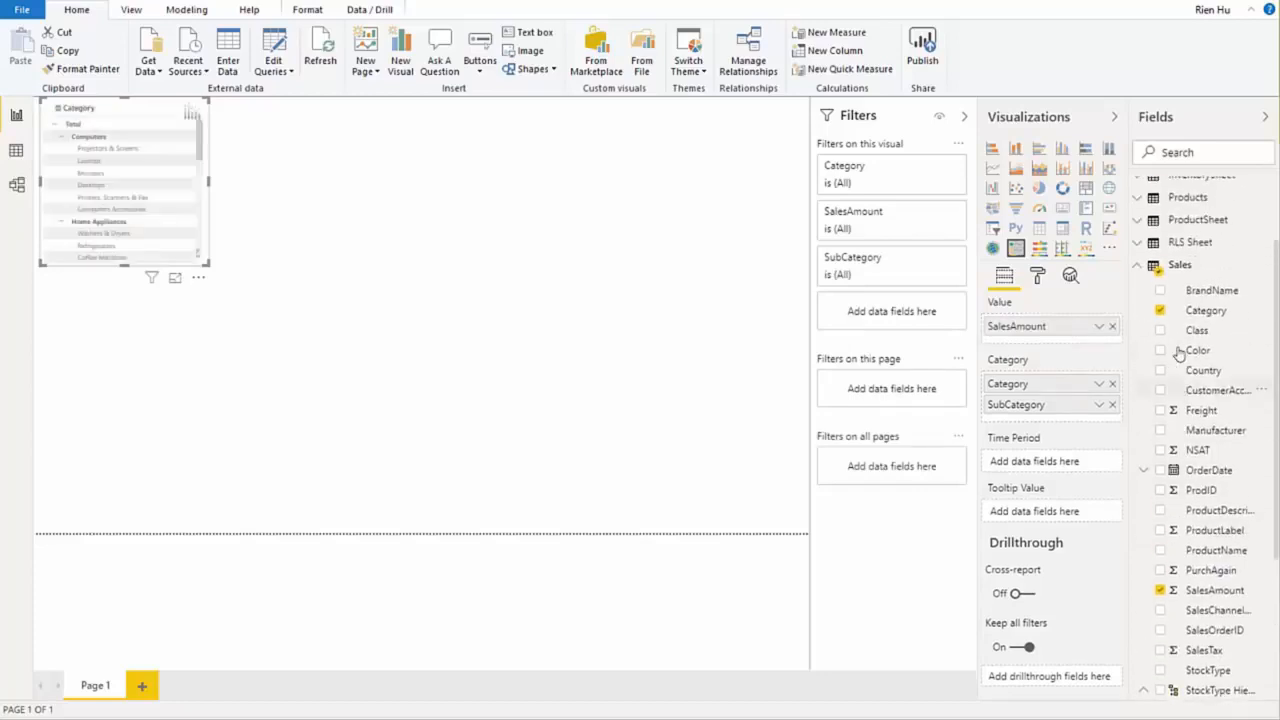
pyautogui.moveTo(1203, 473); pyautogui.dragTo(1070, 460)
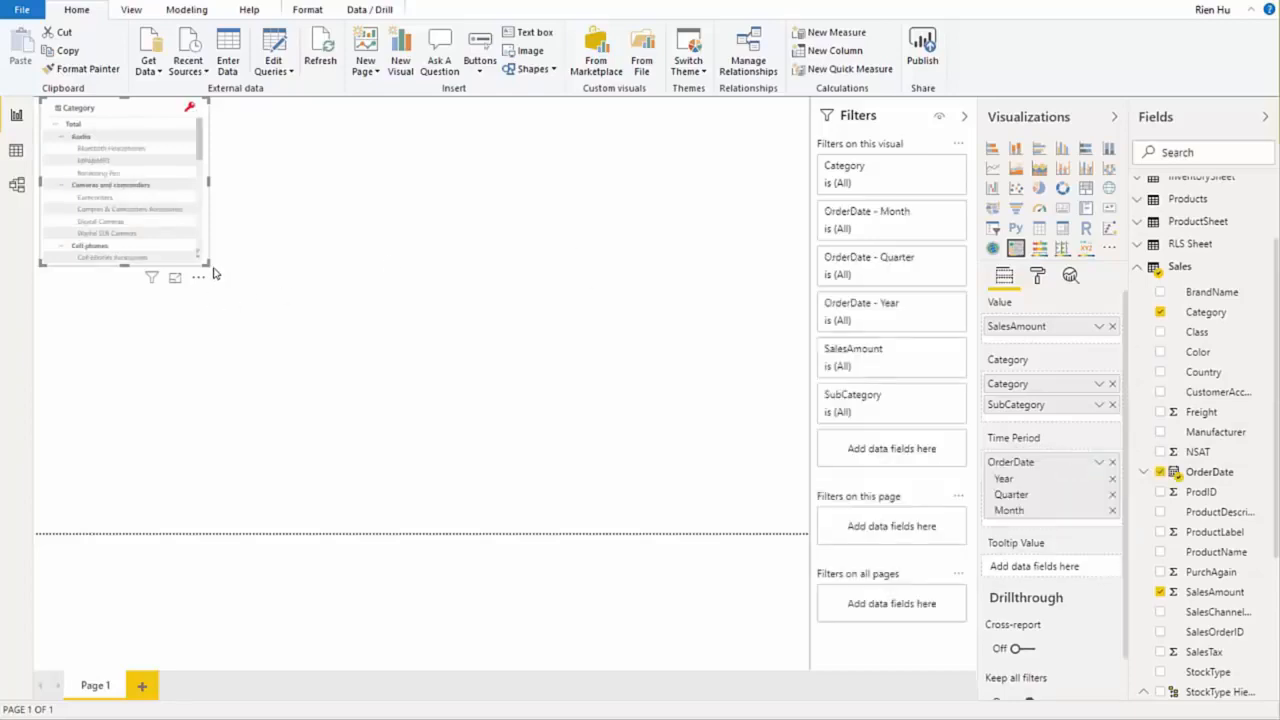
# Step: Enlarge the table visual to nearly the full width of the page and leave it selected
pyautogui.moveTo(208, 266); pyautogui.dragTo(784, 505)
pyautogui.click(784, 505)
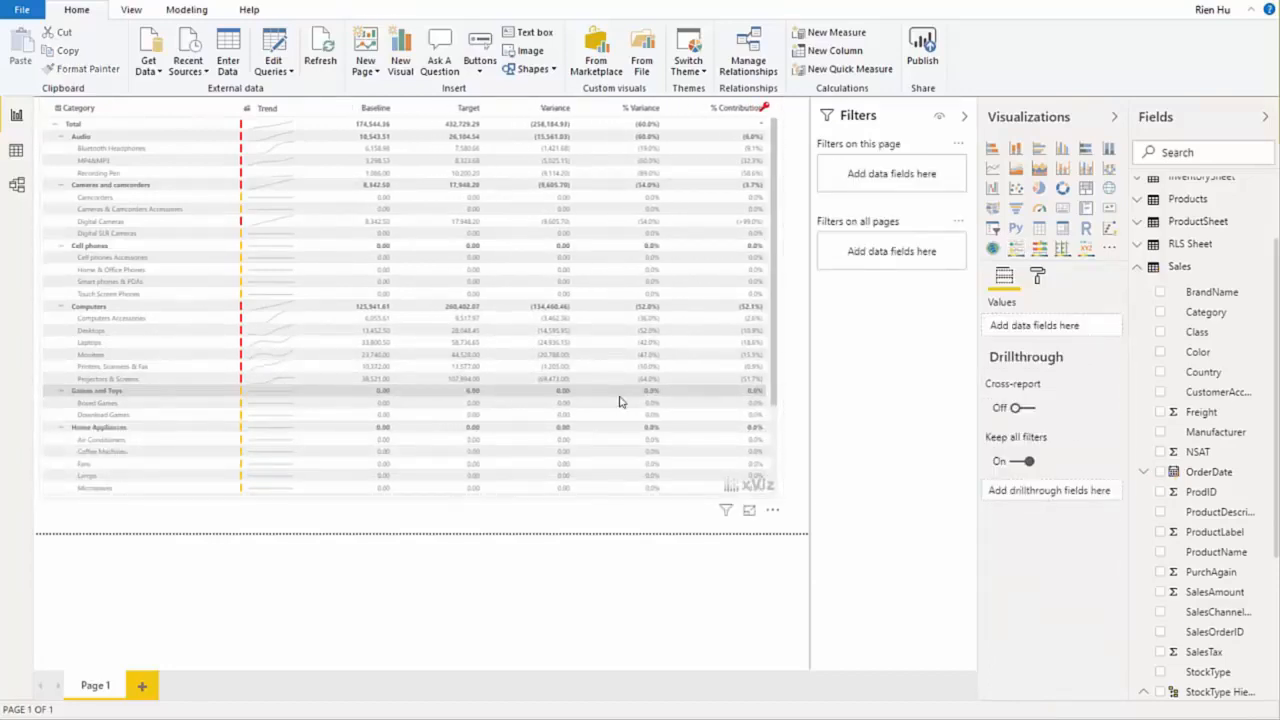
pyautogui.click(1037, 277)
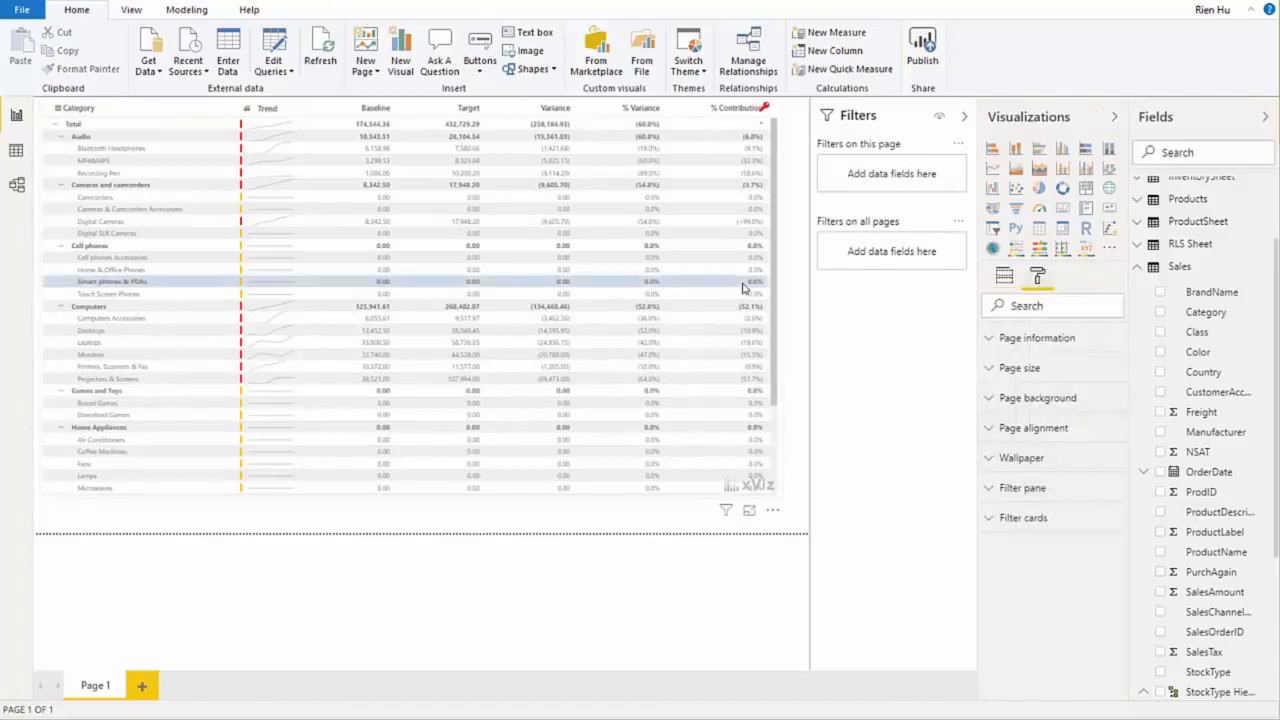
pyautogui.click(687, 116)
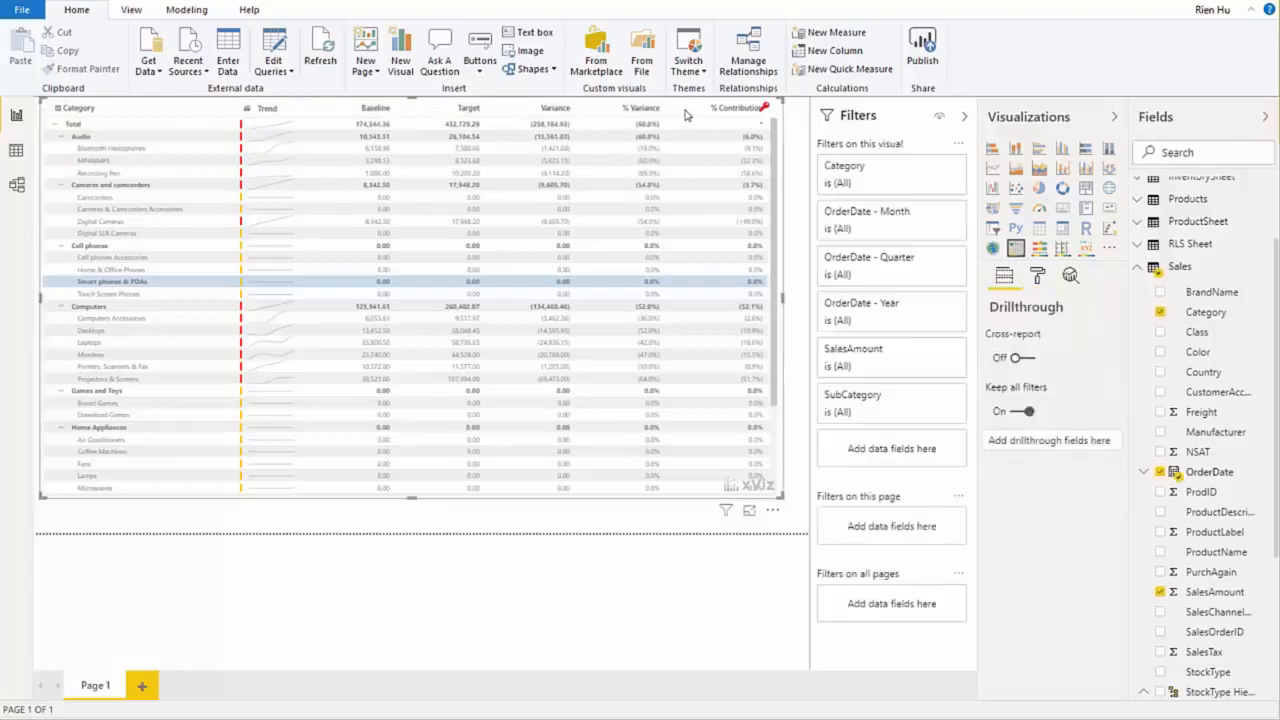
# Step: Turn on Semantic Formatting in the visual's Number Formatting (PRO) settings, with (X) as the negative value format
pyautogui.click(1038, 277)
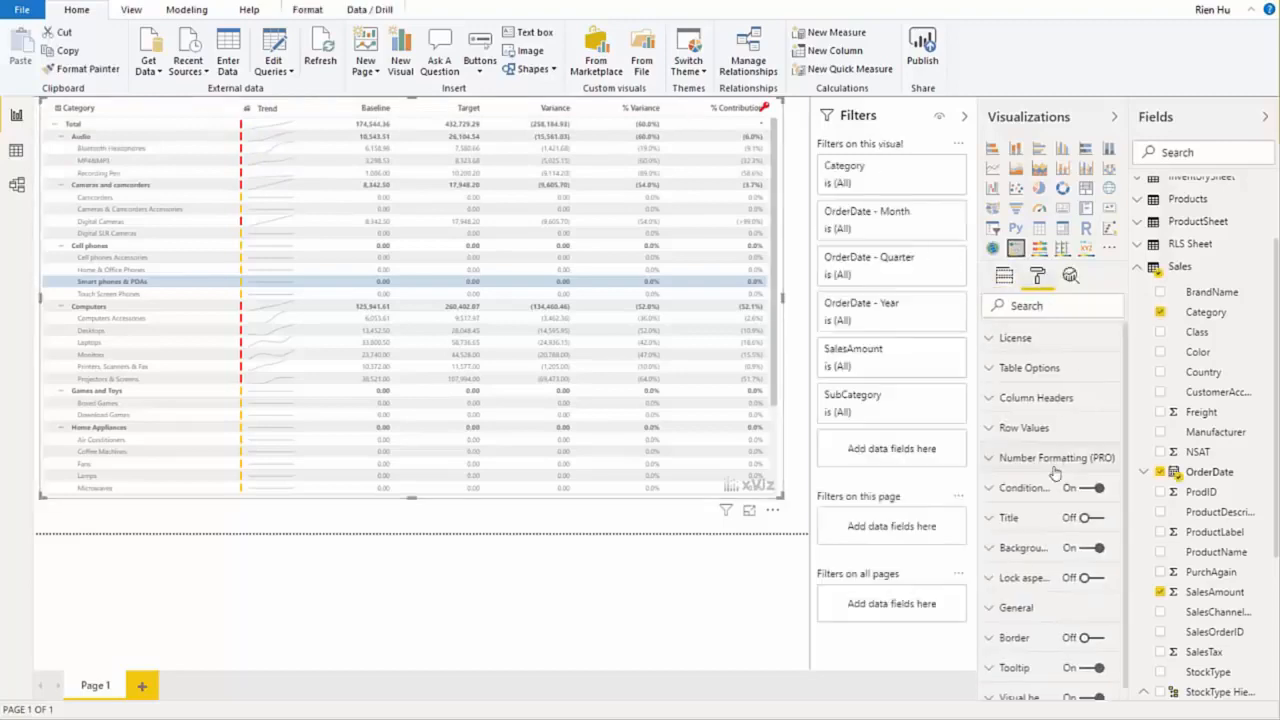
pyautogui.click(990, 457)
pyautogui.scroll(-3, 1005, 414)
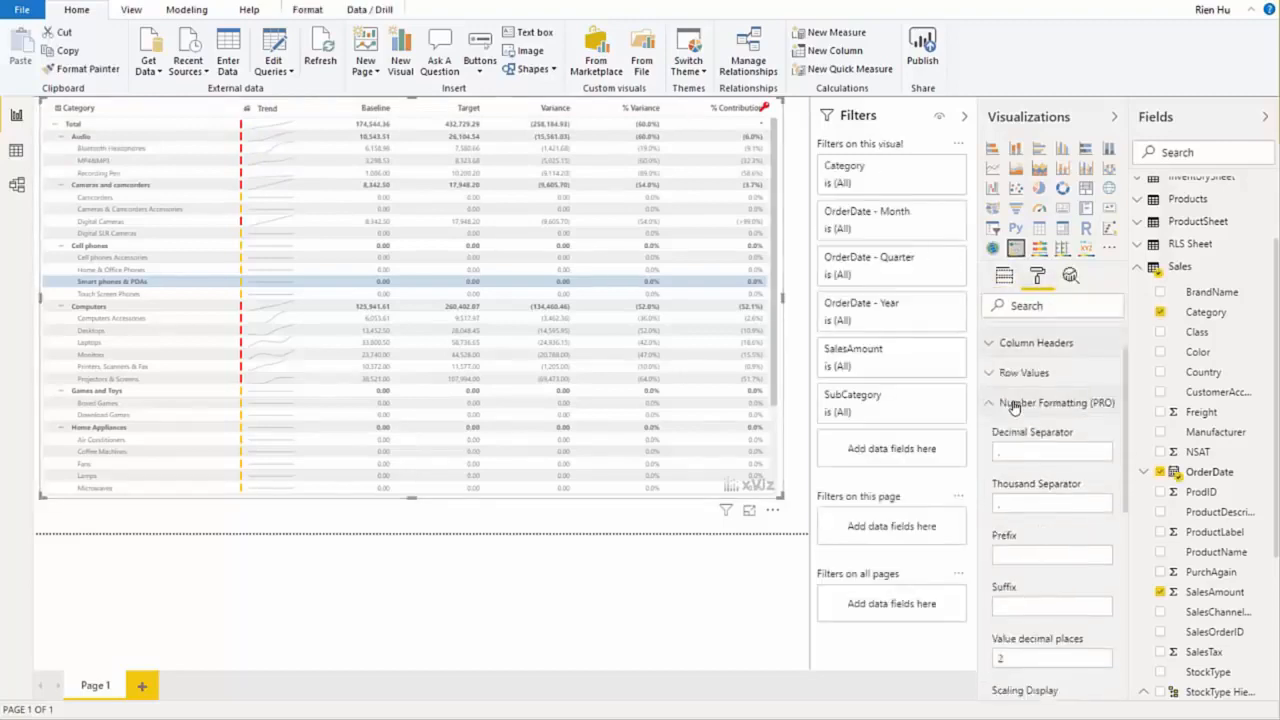
pyautogui.scroll(1, 1005, 538)
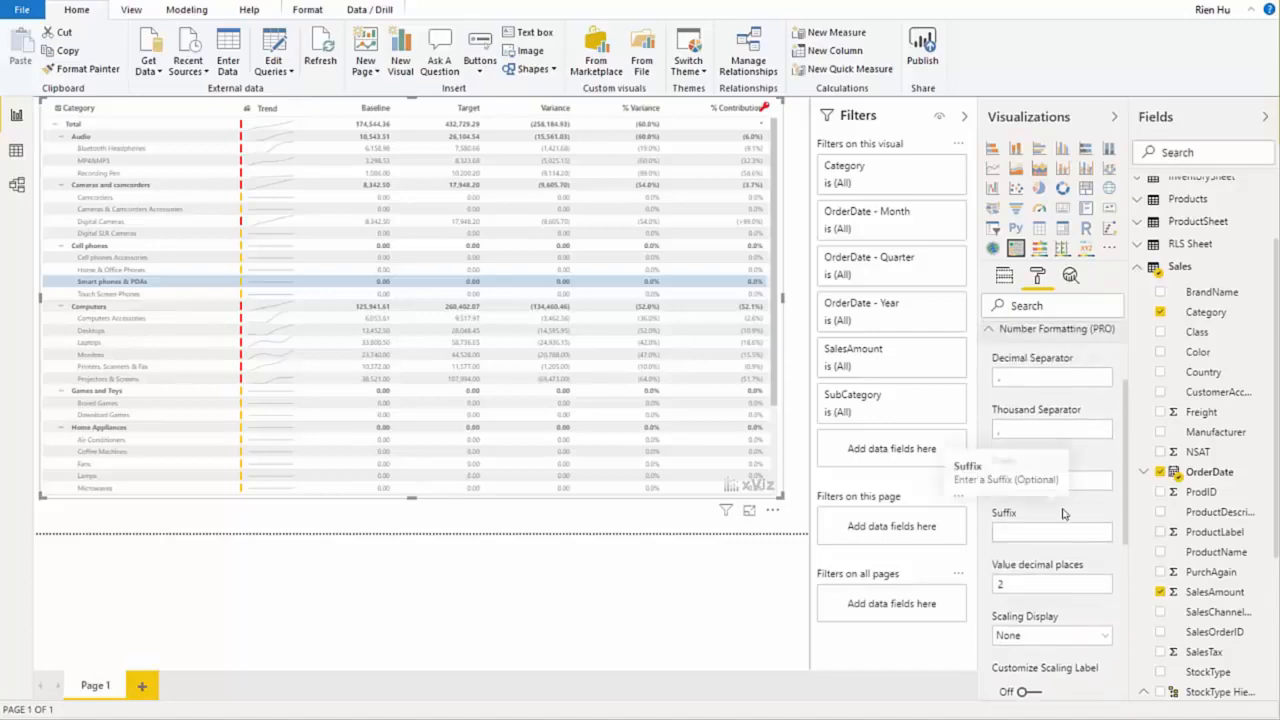
pyautogui.scroll(-3, 1055, 570)
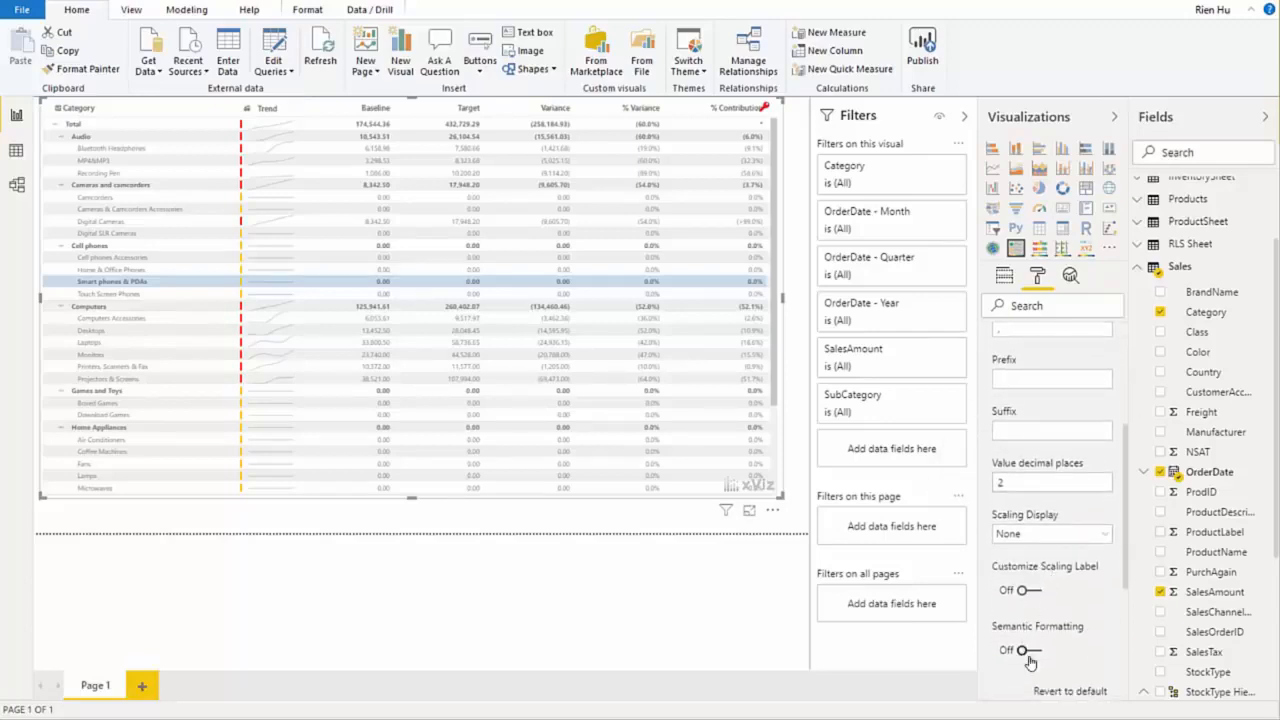
pyautogui.scroll(-1, 1028, 650)
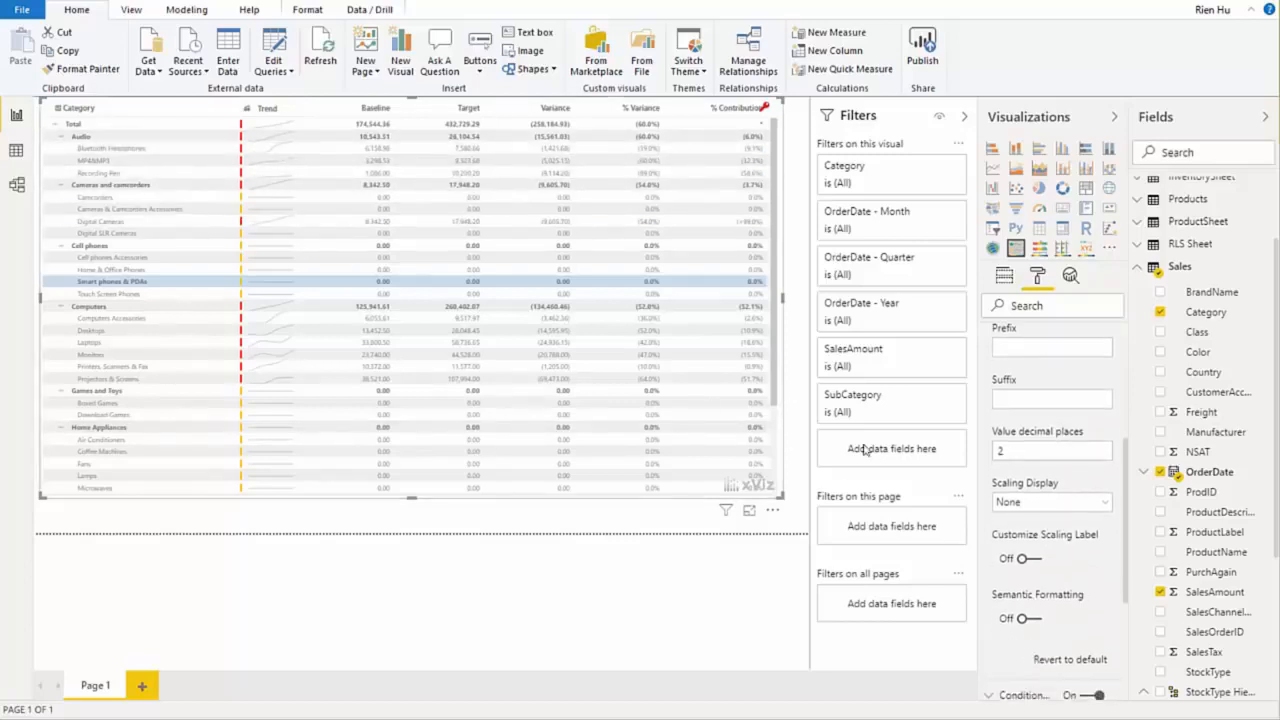
pyautogui.click(1022, 619)
pyautogui.scroll(-6, 1035, 550)
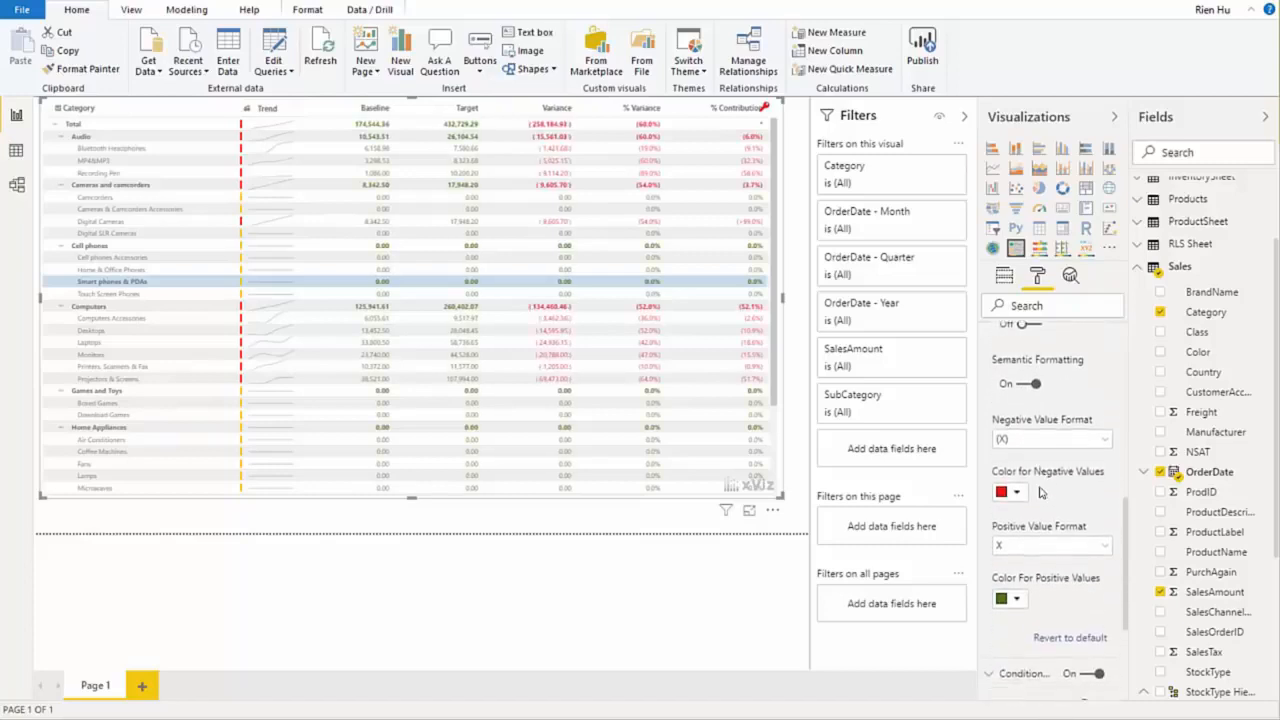
pyautogui.click(1030, 446)
pyautogui.click(1030, 457)
pyautogui.scroll(-1, 1044, 557)
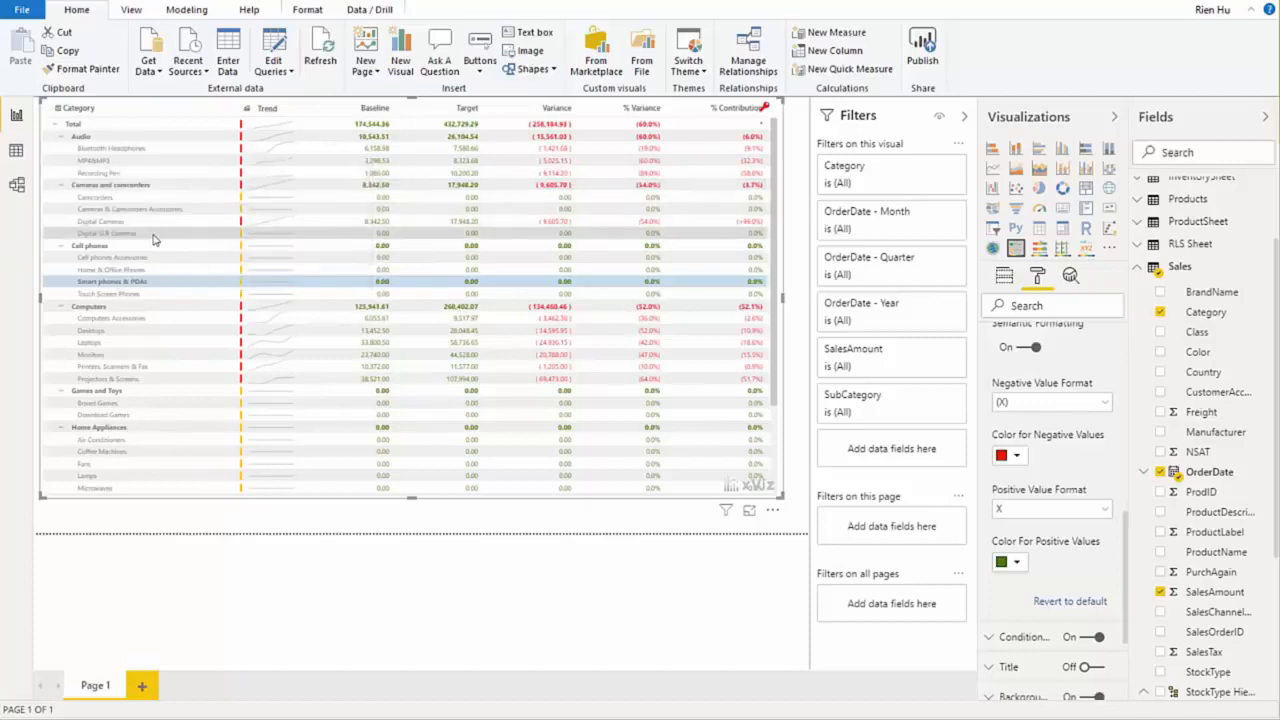
# Step: Check which options the table visual offers for the Cameras and camcorders row
pyautogui.rightClick(131, 188)
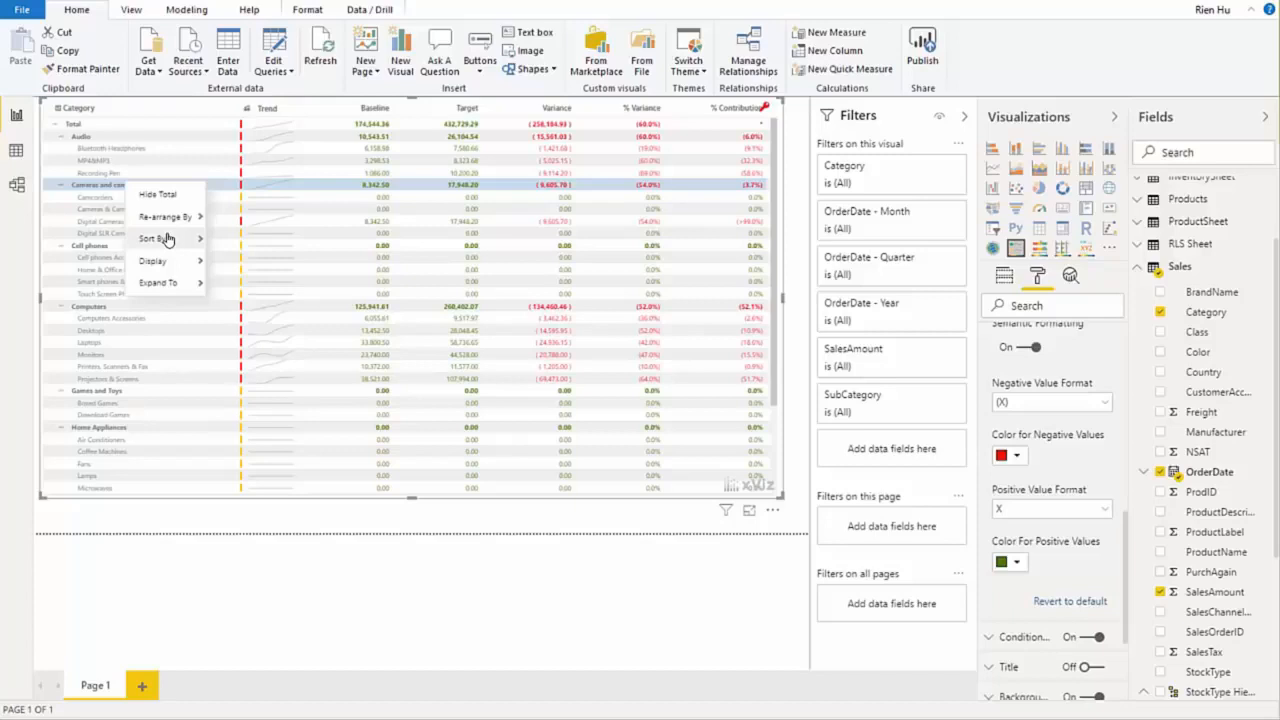
pyautogui.click(181, 314)
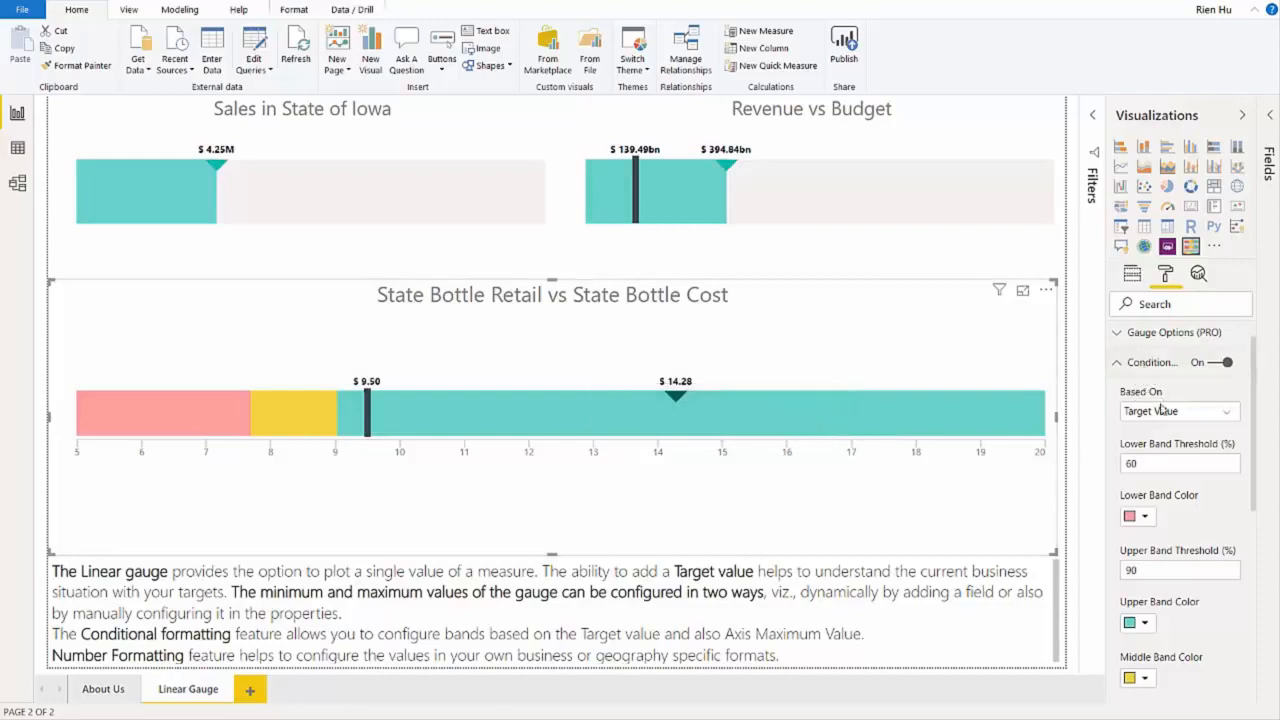
# Step: Color the lower band of the State Bottle Retail vs State Bottle Cost gauge dark gray, trying a 70% threshold before setting it to 55%
pyautogui.click(1140, 518)
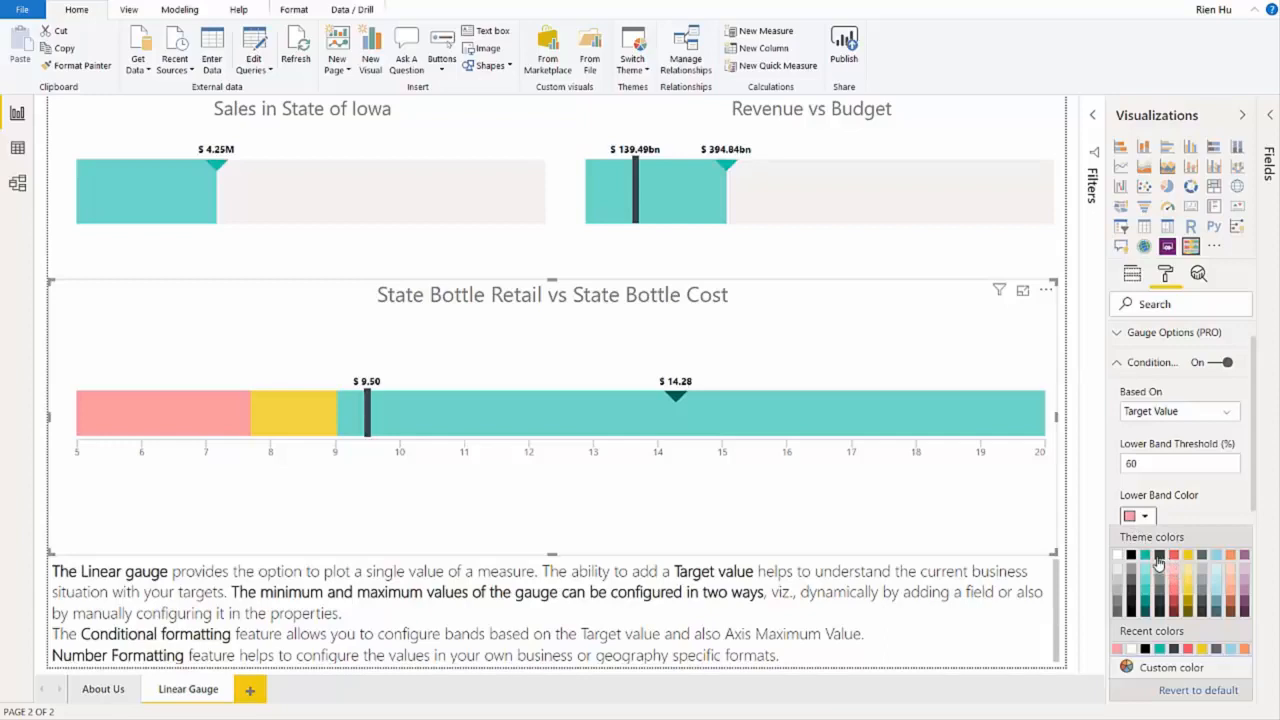
pyautogui.click(1159, 555)
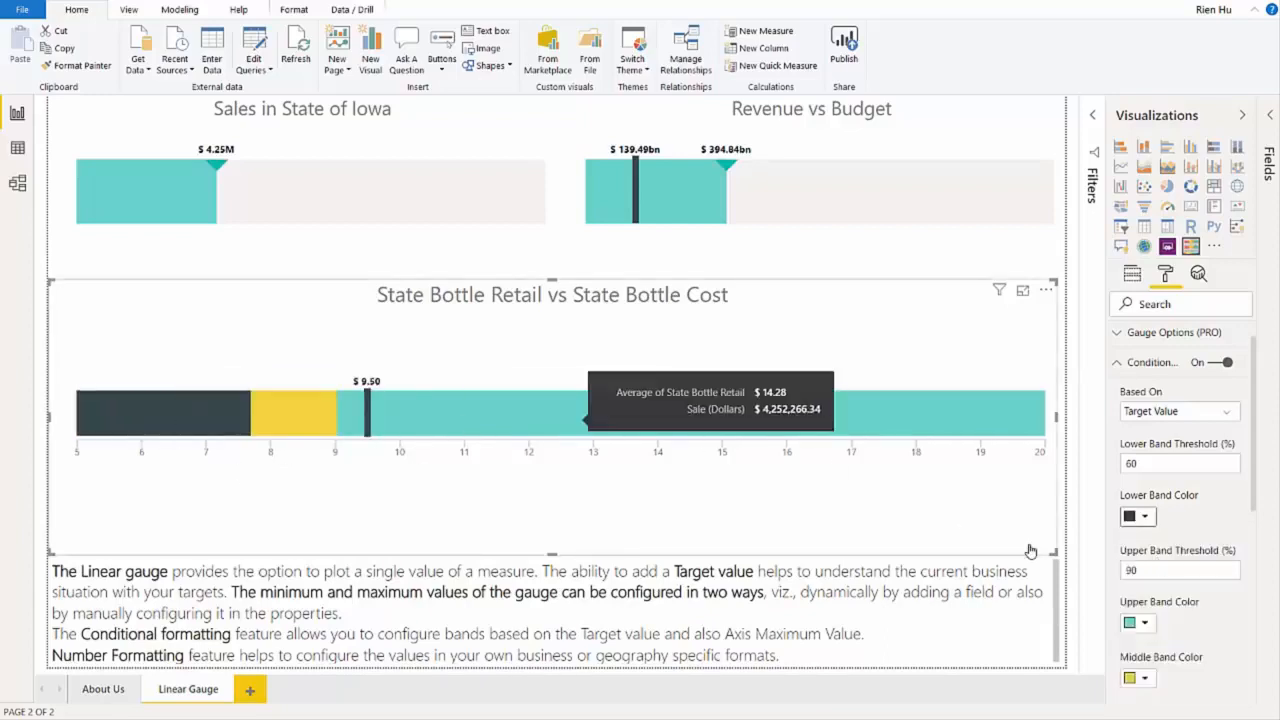
pyautogui.click(1158, 464)
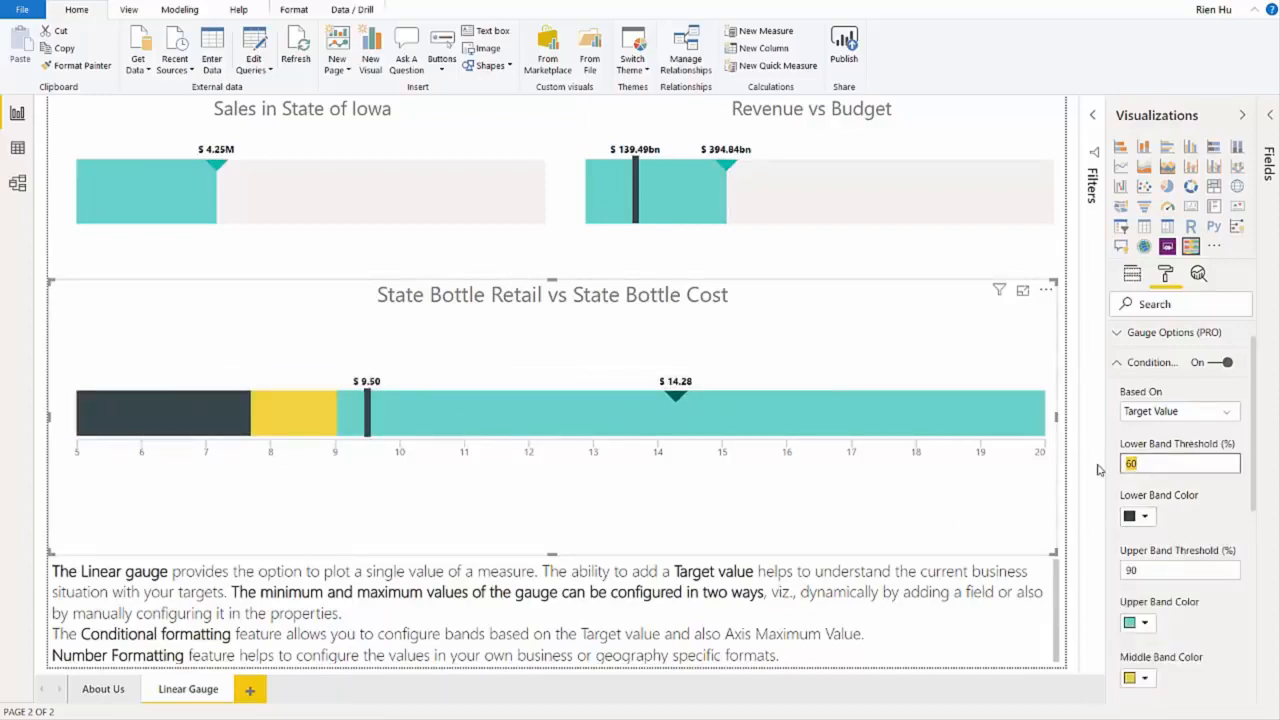
pyautogui.write('70')
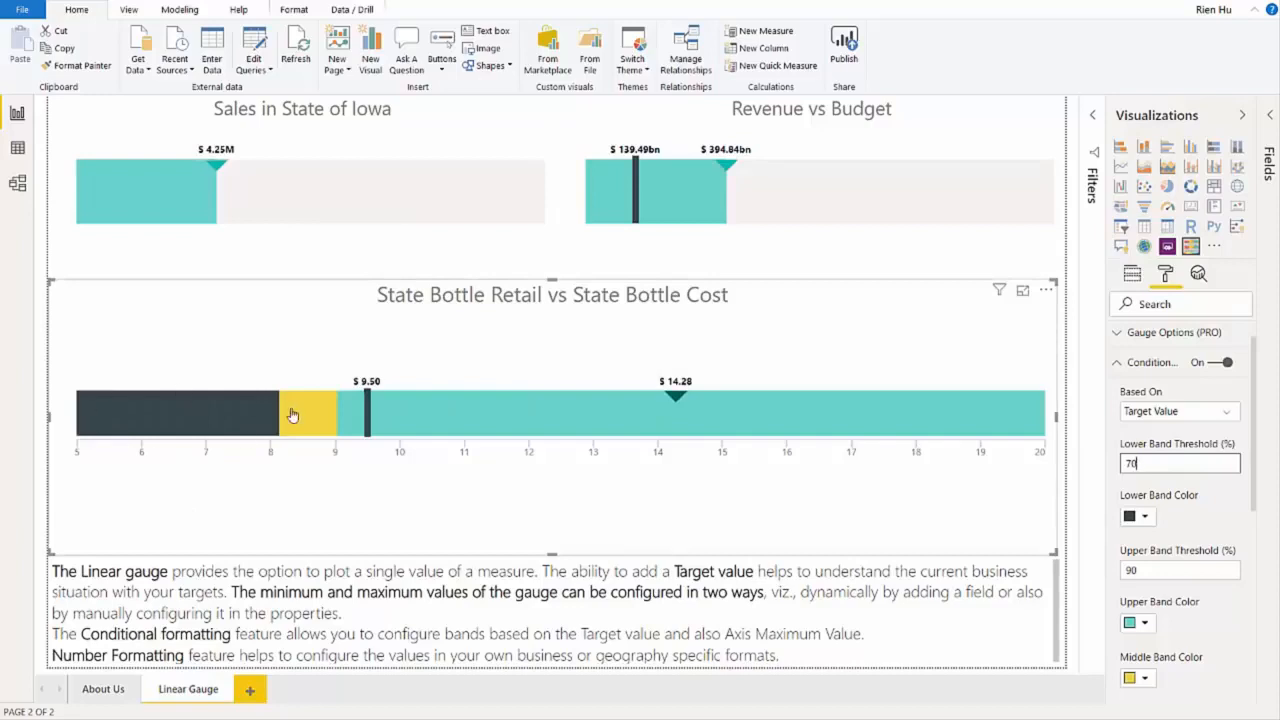
pyautogui.doubleClick(1160, 465)
pyautogui.write('55')
# Step: Look through the gauge's Gauge Options (PRO), including its minimum and maximum values and its marker settings
pyautogui.scroll(1, 1158, 465)
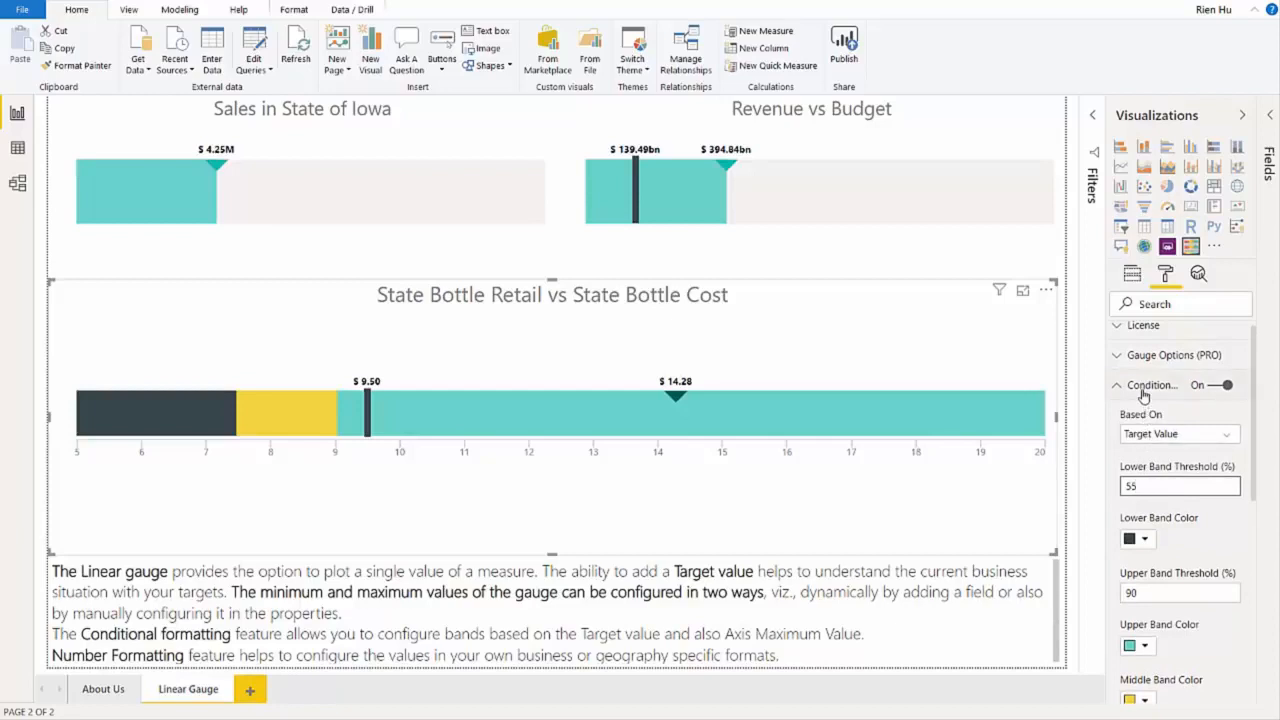
pyautogui.click(1141, 357)
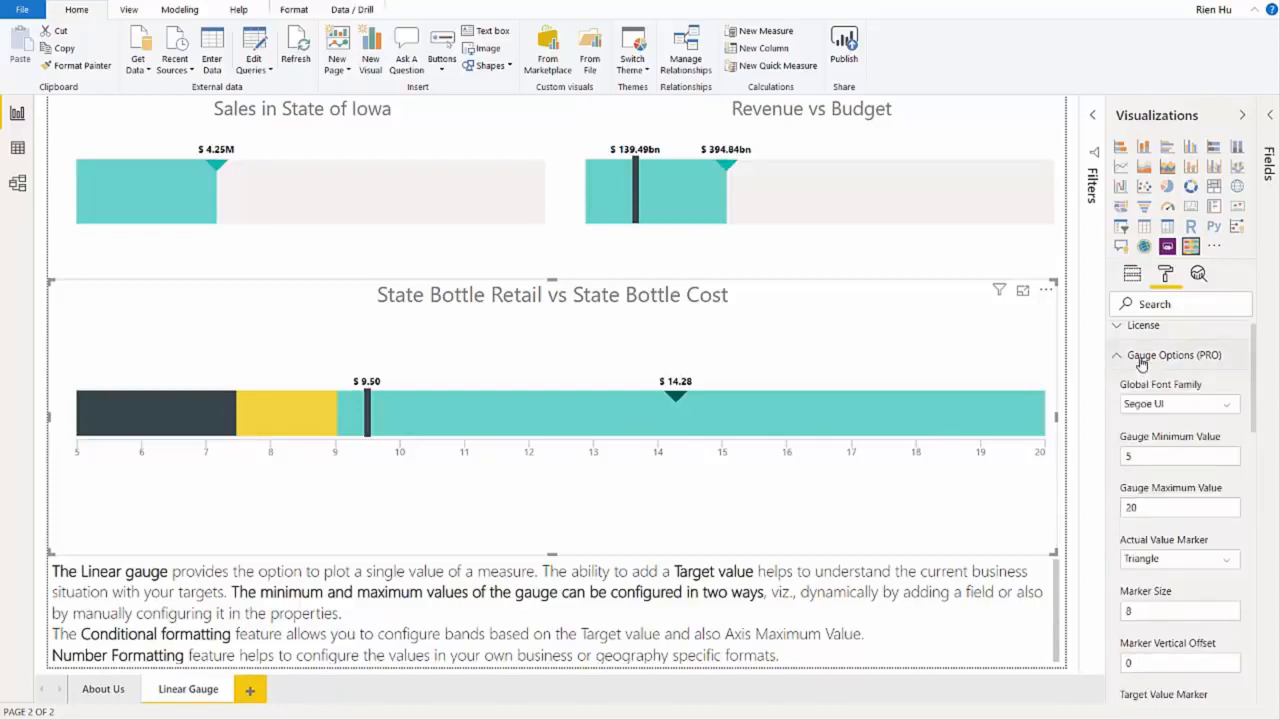
pyautogui.scroll(-3, 1174, 390)
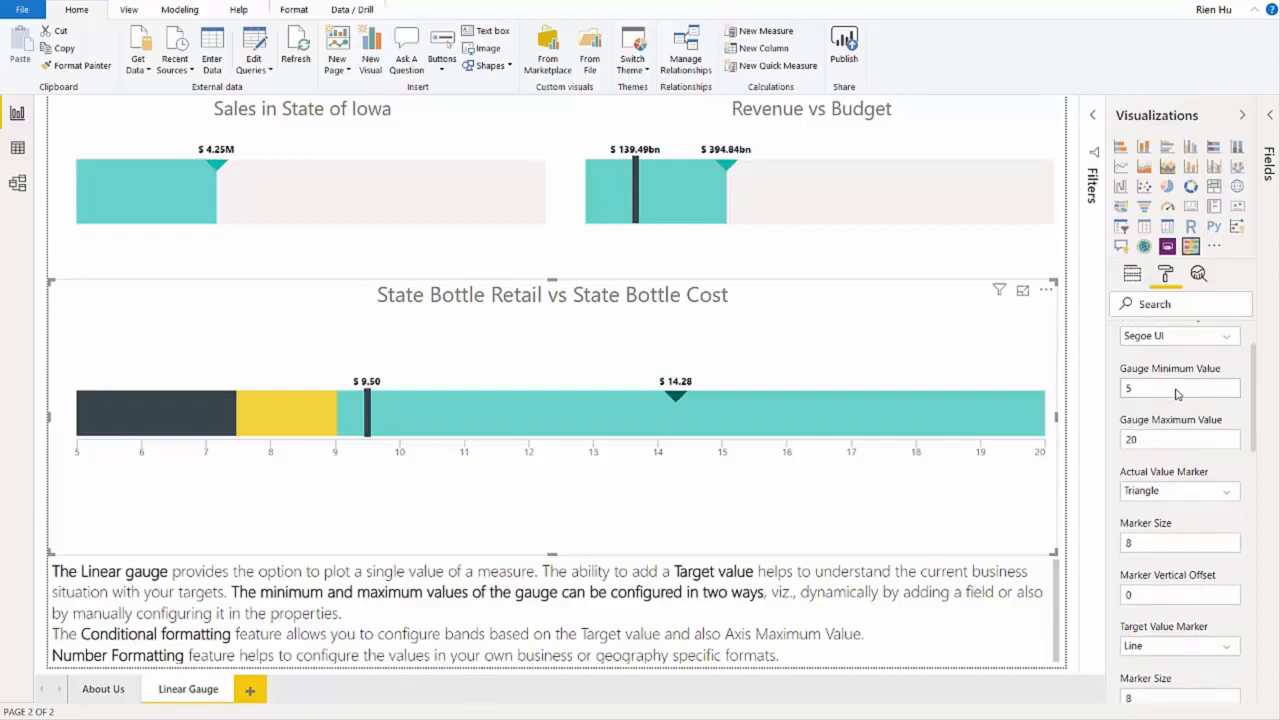
pyautogui.scroll(3, 1200, 368)
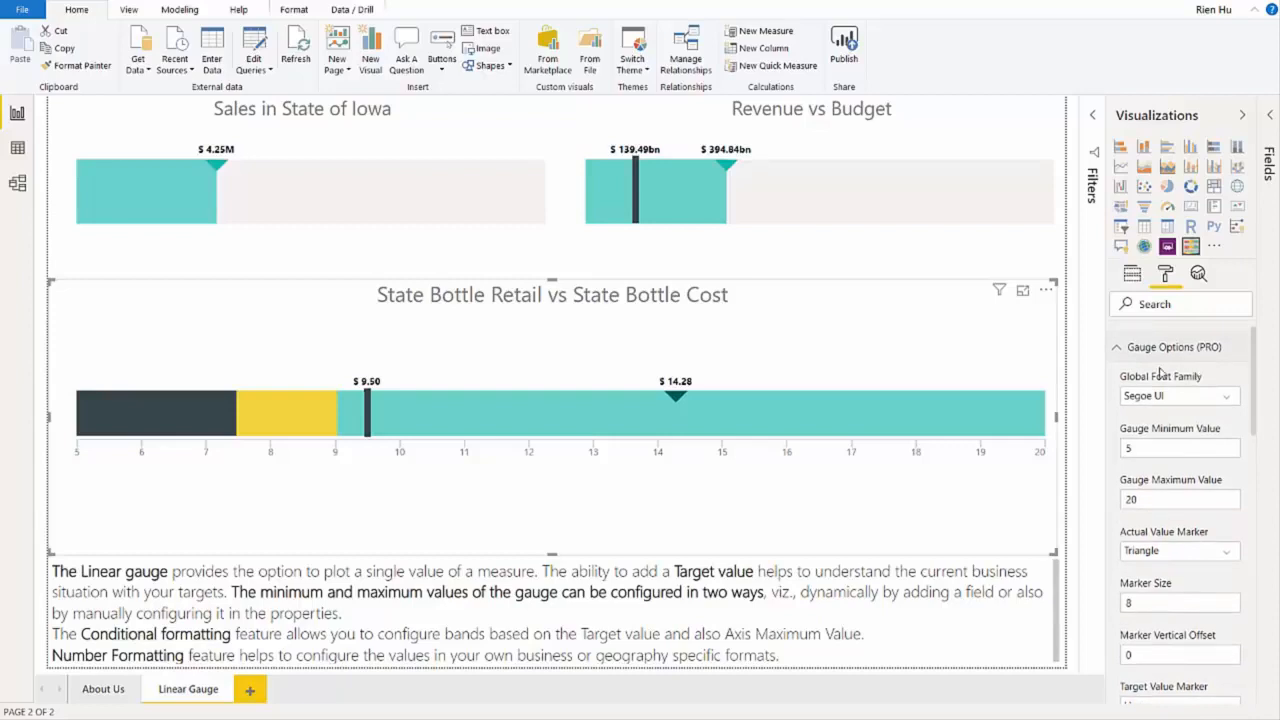
pyautogui.scroll(-2, 1160, 372)
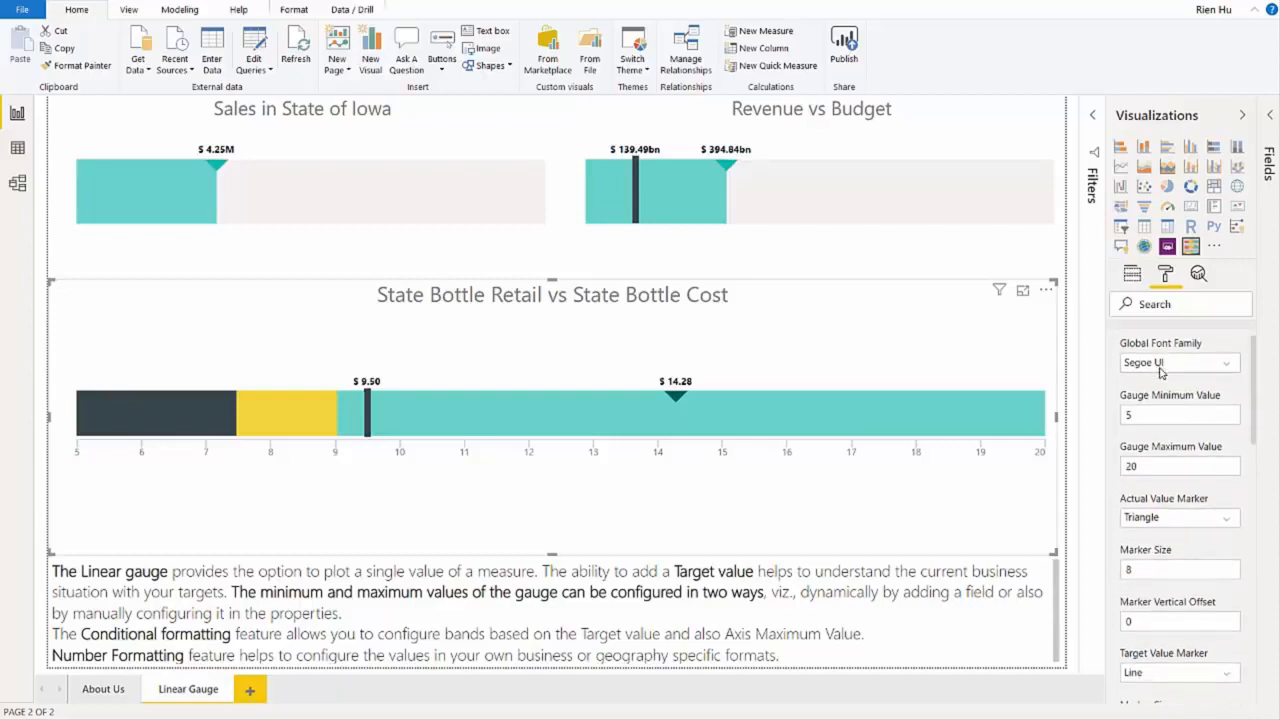
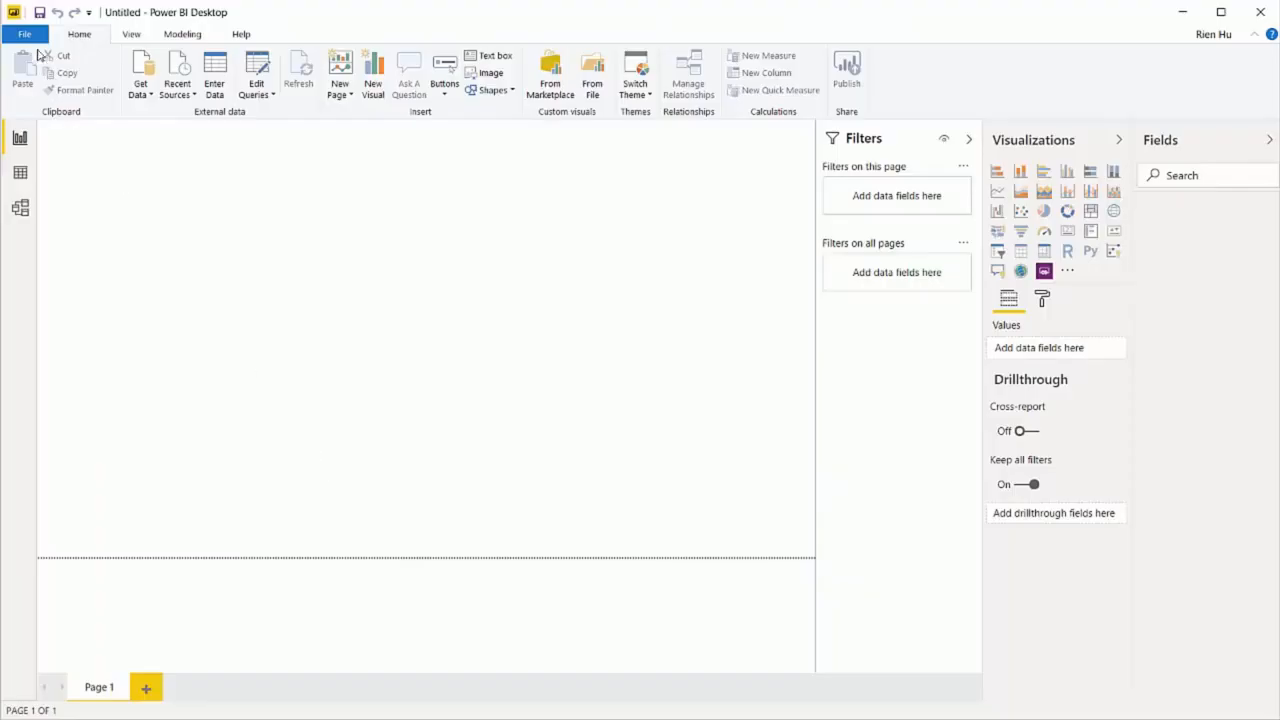
# Step: Enable the Query Diagnostics preview feature in the program options
pyautogui.click(30, 34)
pyautogui.moveTo(110, 394)
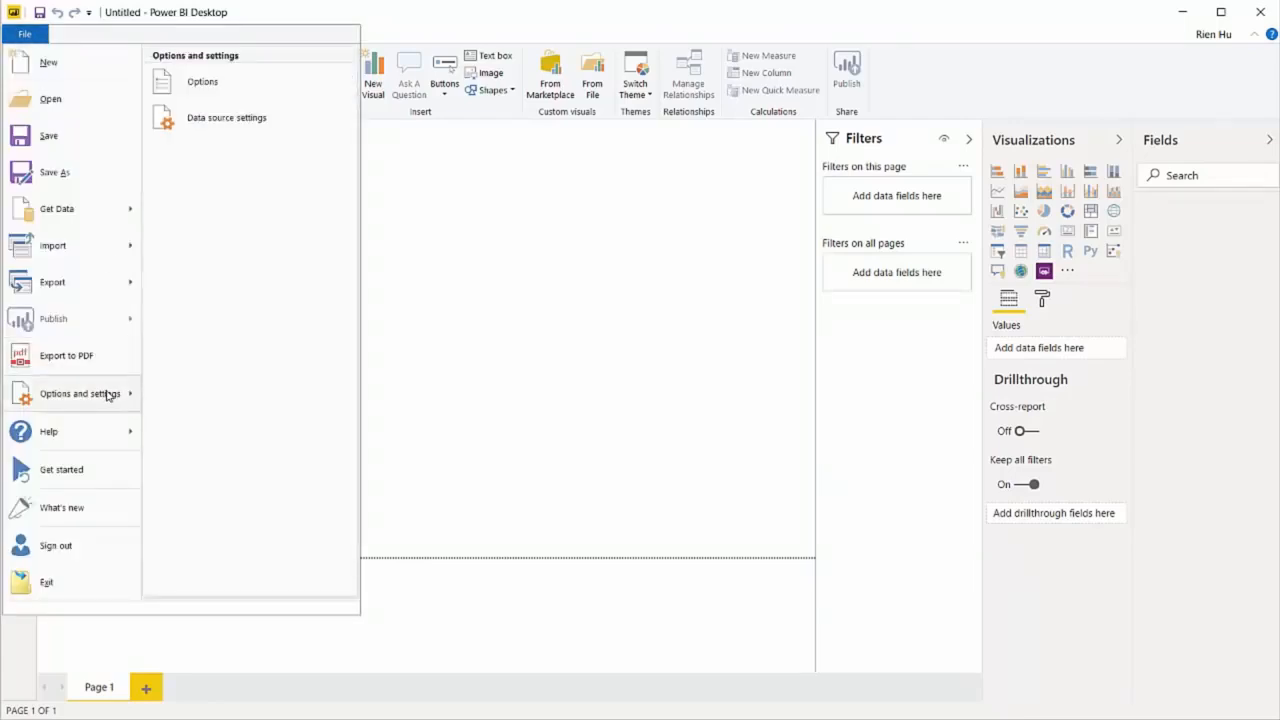
pyautogui.click(251, 88)
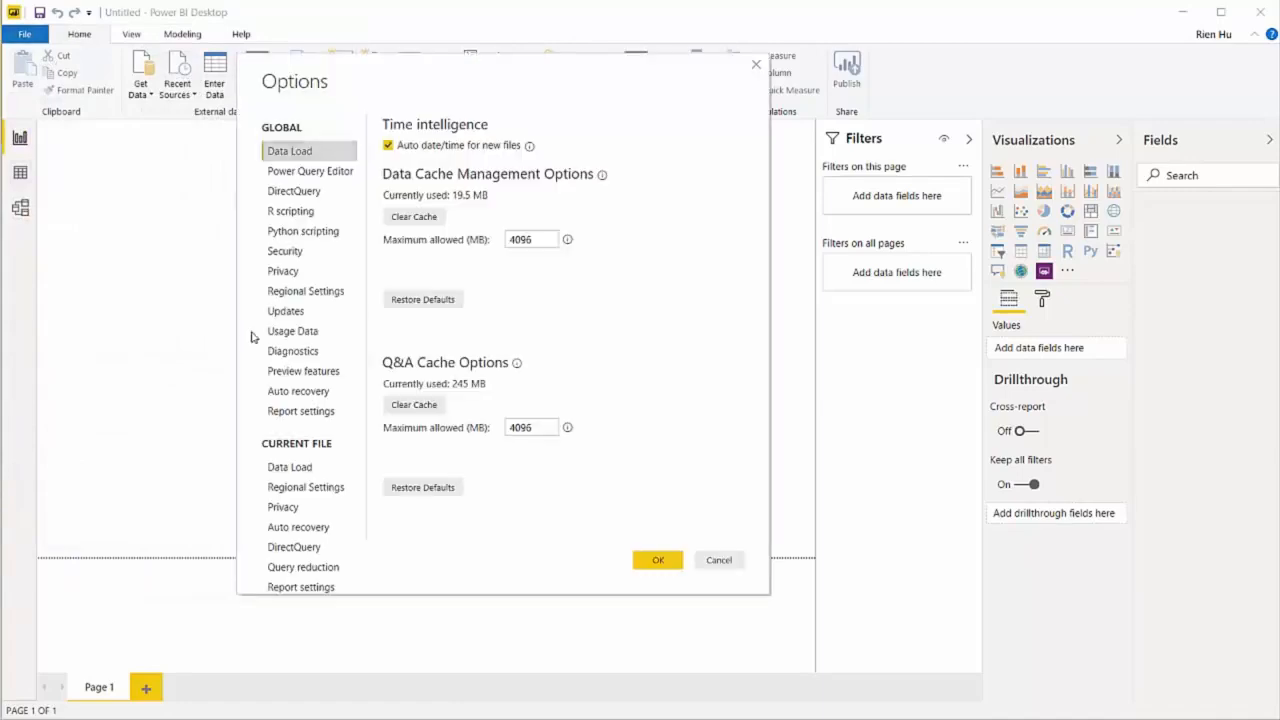
pyautogui.click(305, 374)
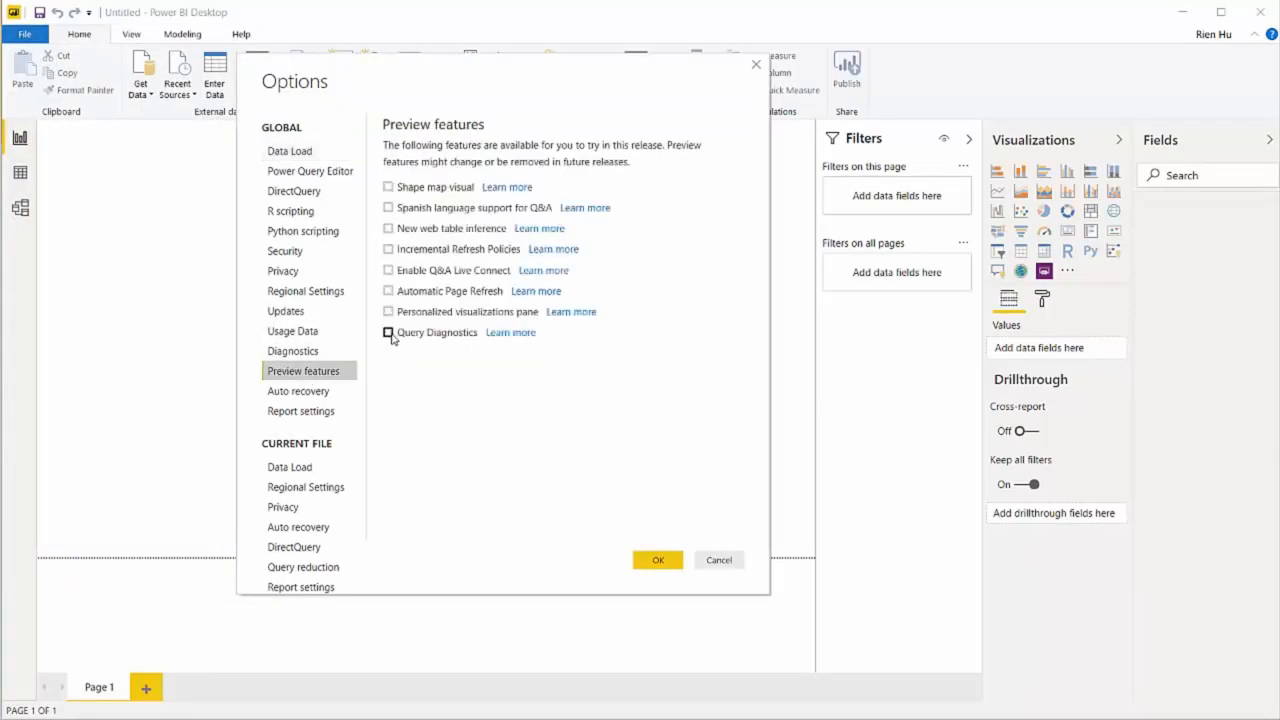
pyautogui.click(389, 333)
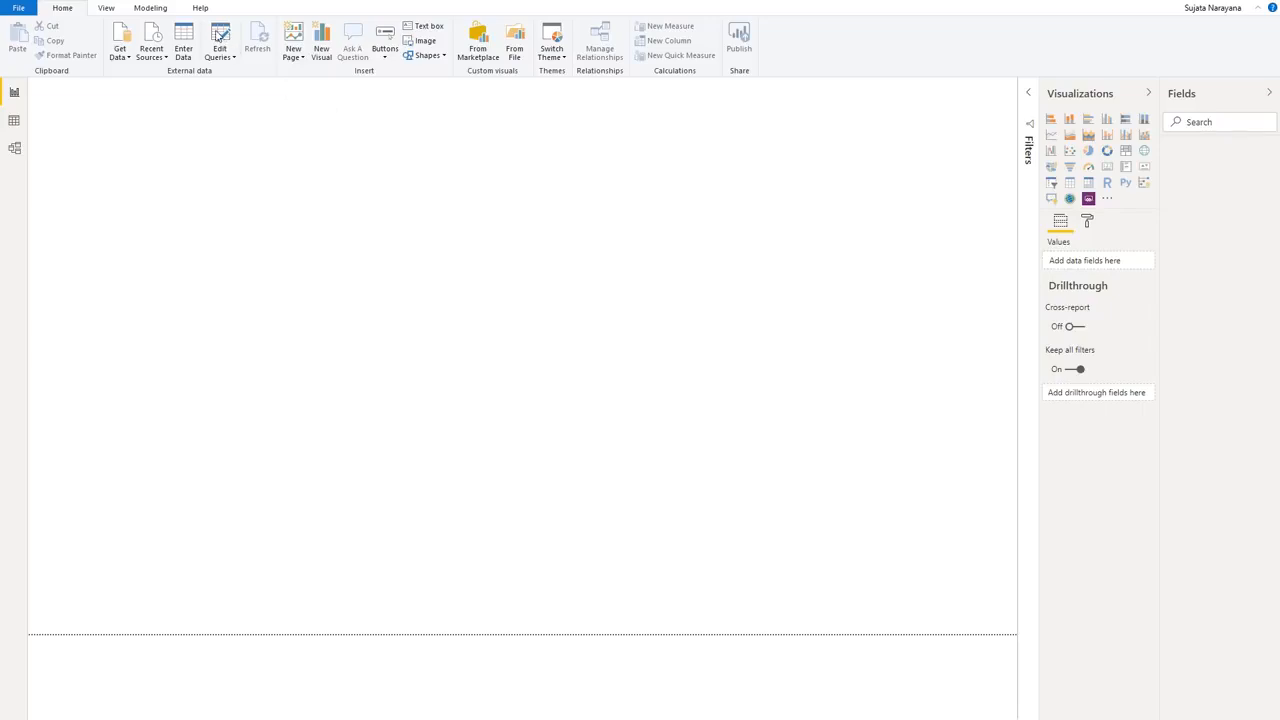
# Step: Open the Power Query Editor and start a query diagnostics session
pyautogui.click(220, 37)
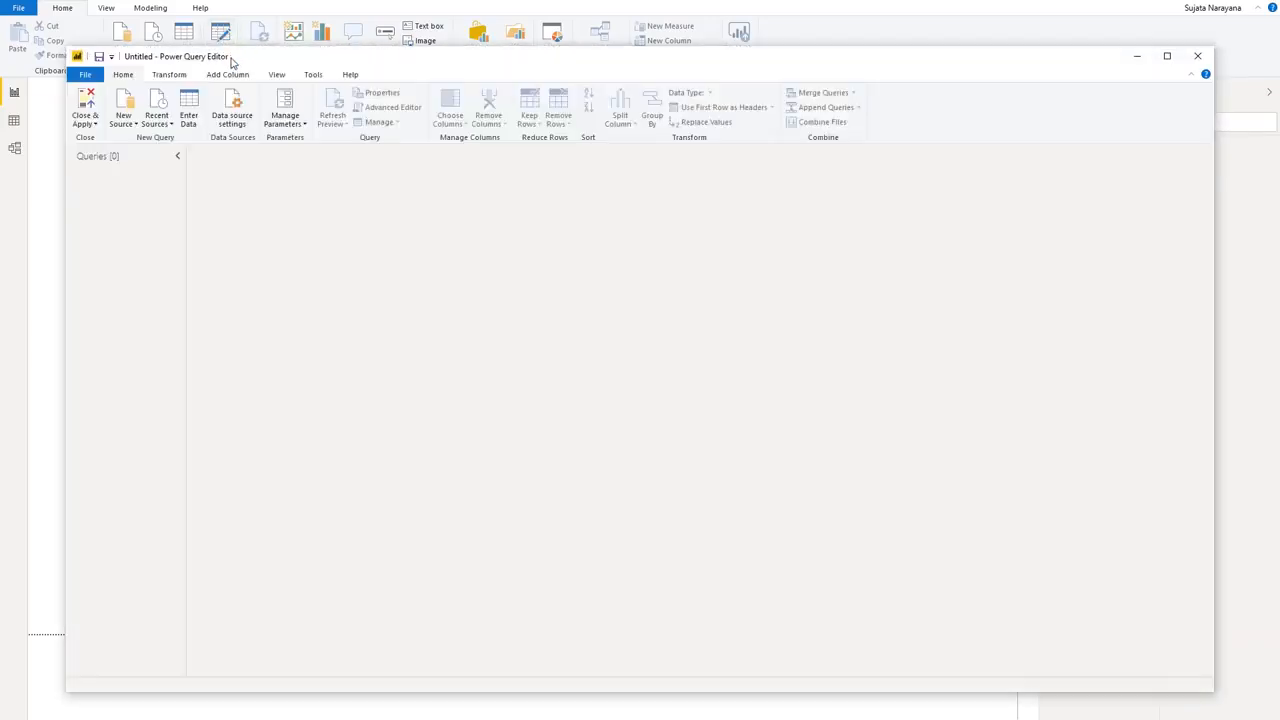
pyautogui.click(314, 76)
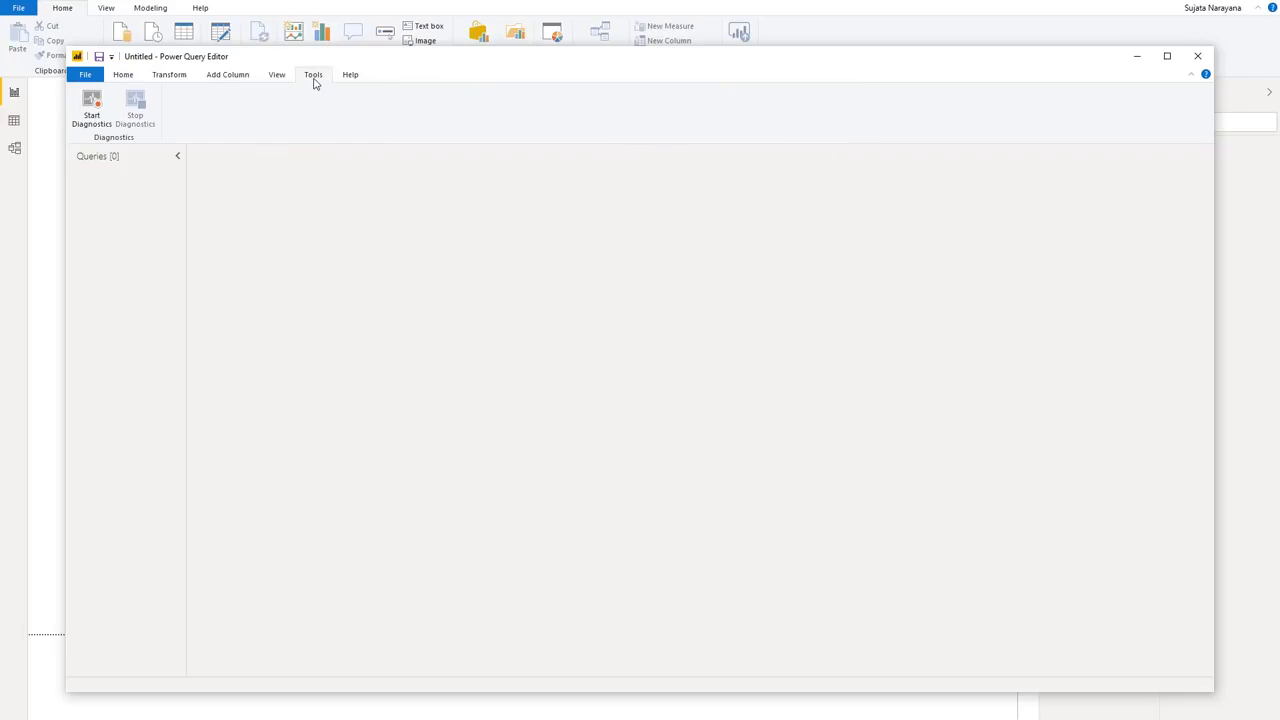
pyautogui.click(98, 112)
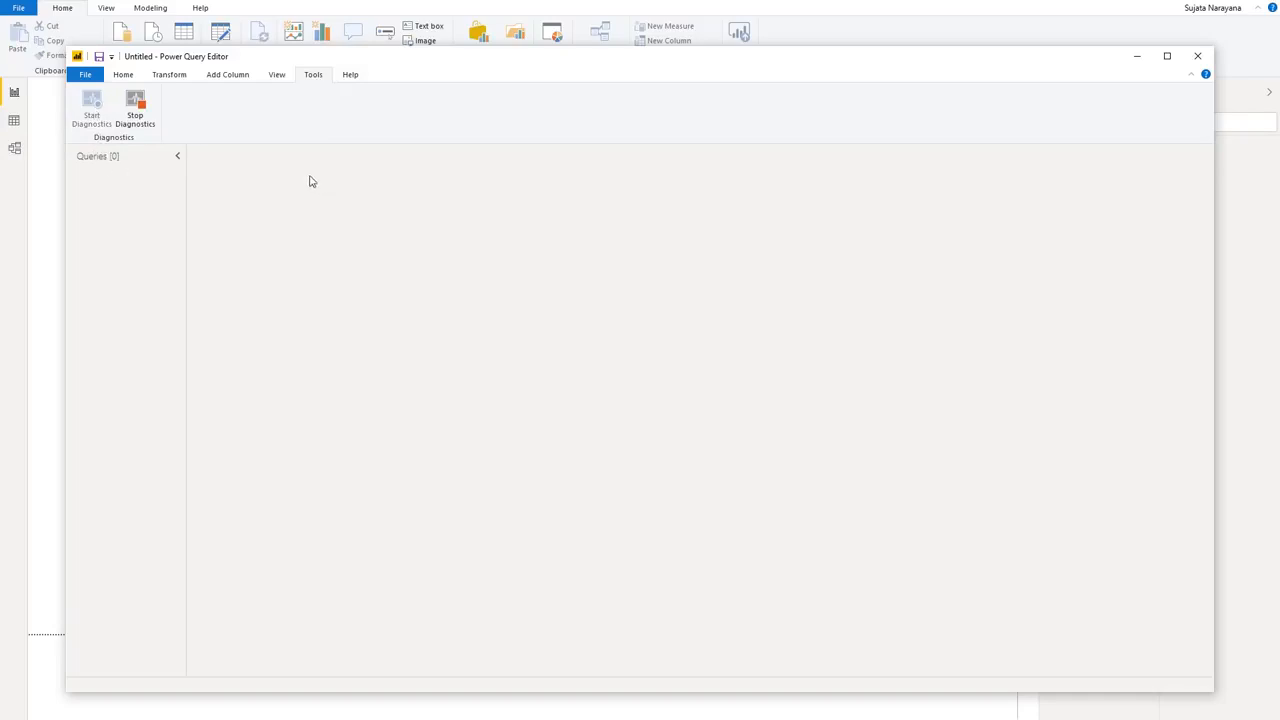
# Step: Connect to the recently used montegoref6 SQL source and load the Customers table from Northwind_UniqueKeys in Import mode
pyautogui.click(131, 76)
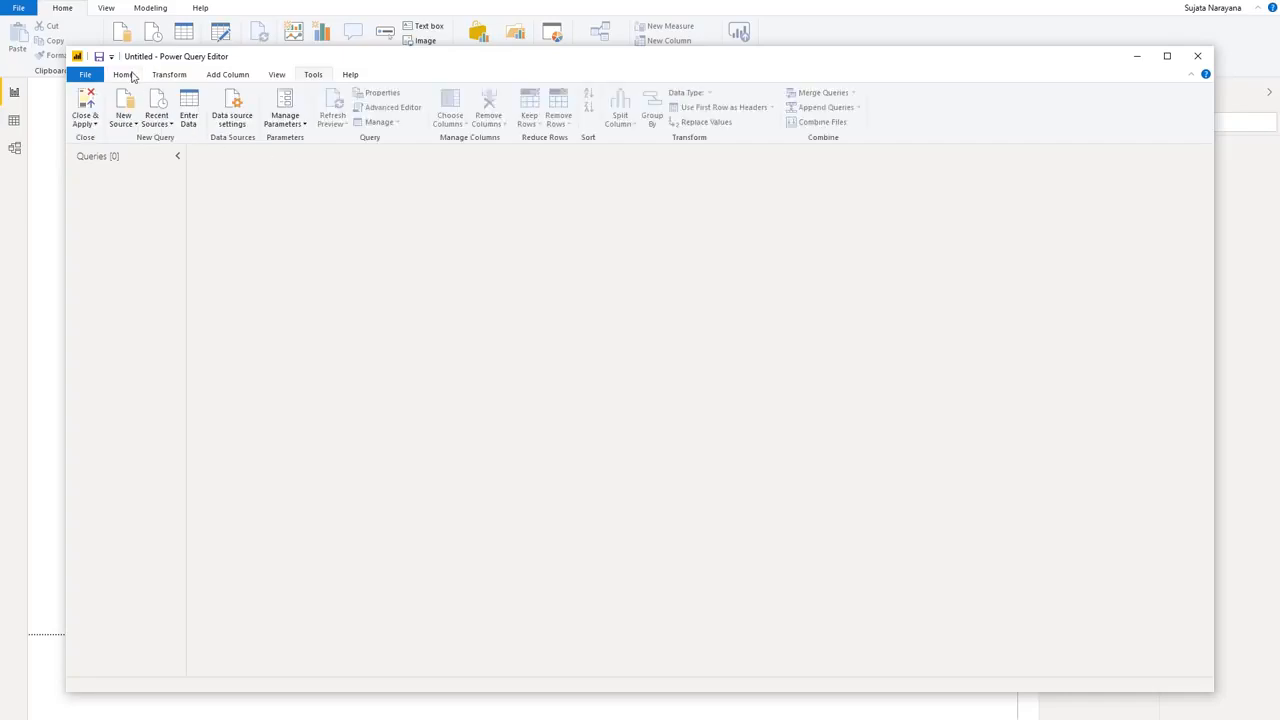
pyautogui.click(155, 121)
pyautogui.click(140, 157)
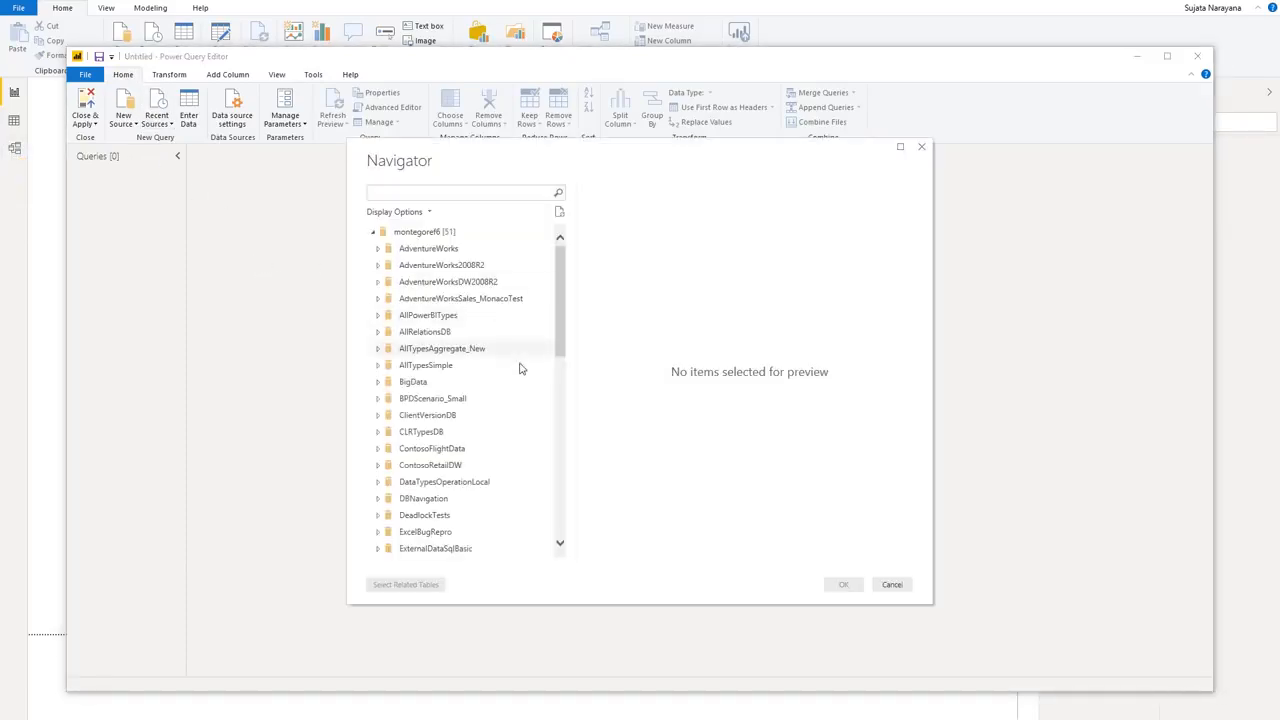
pyautogui.scroll(-2, 420, 320)
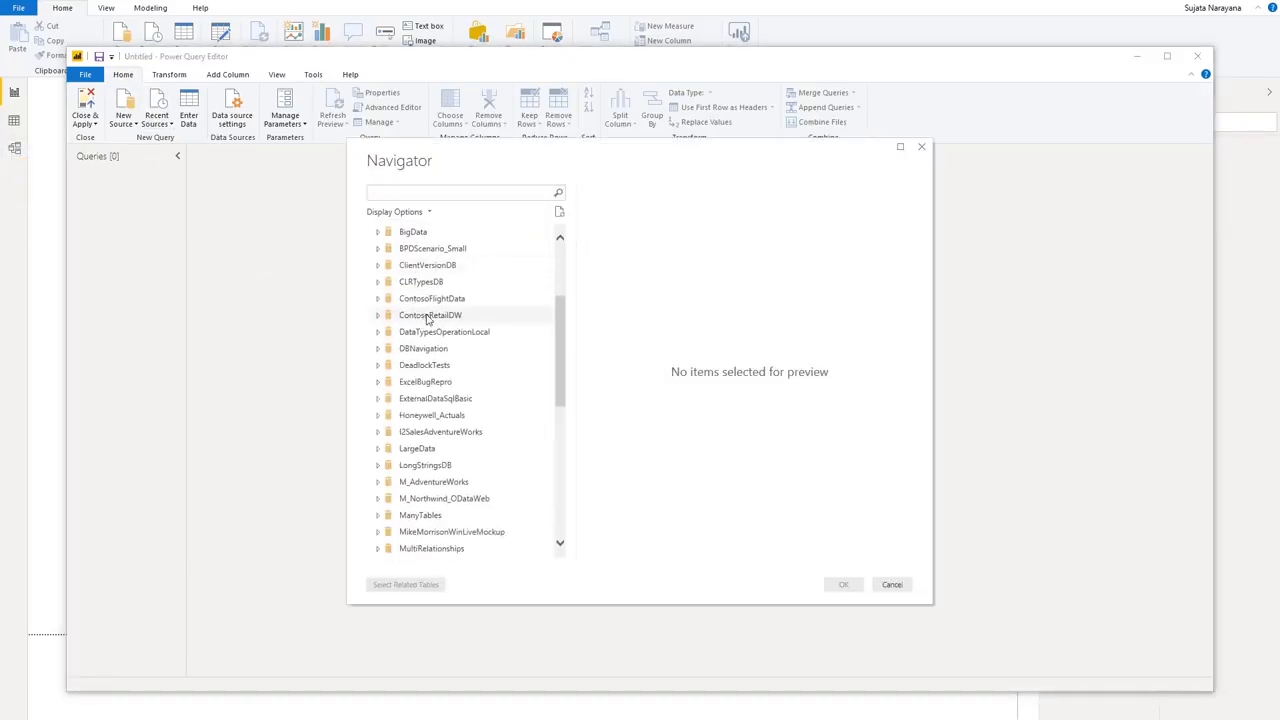
pyautogui.scroll(-4, 420, 325)
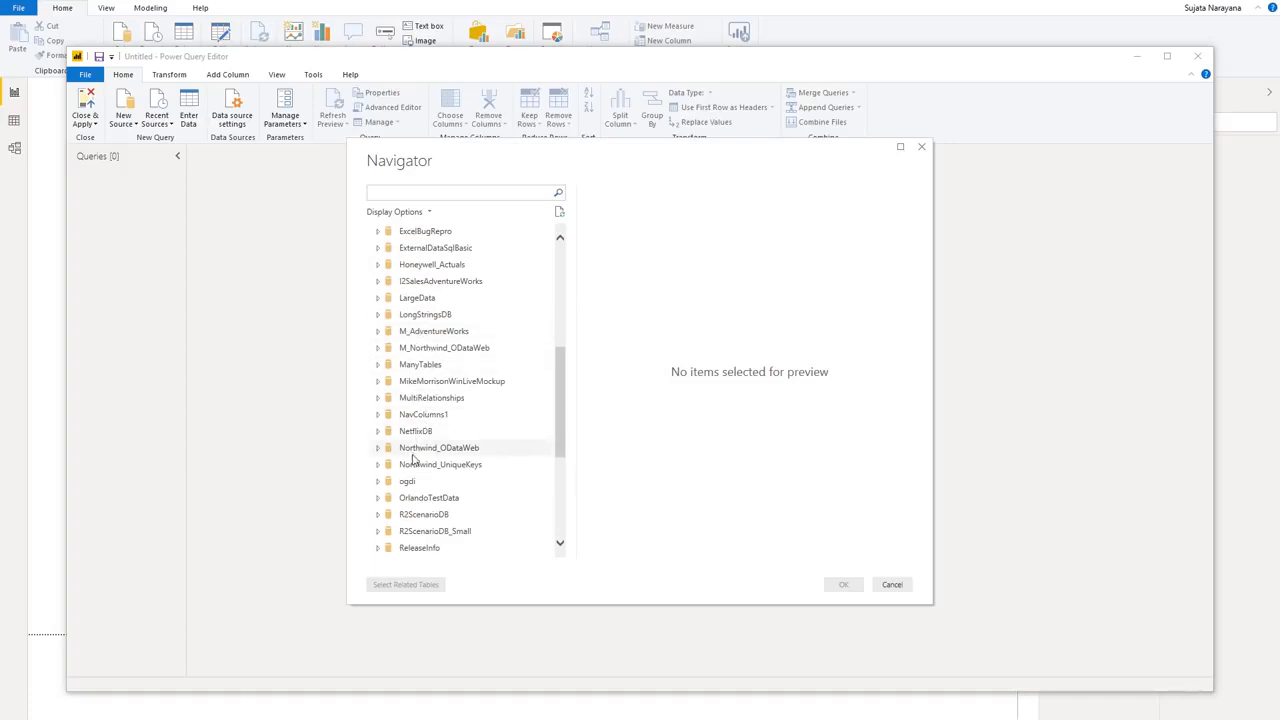
pyautogui.click(378, 466)
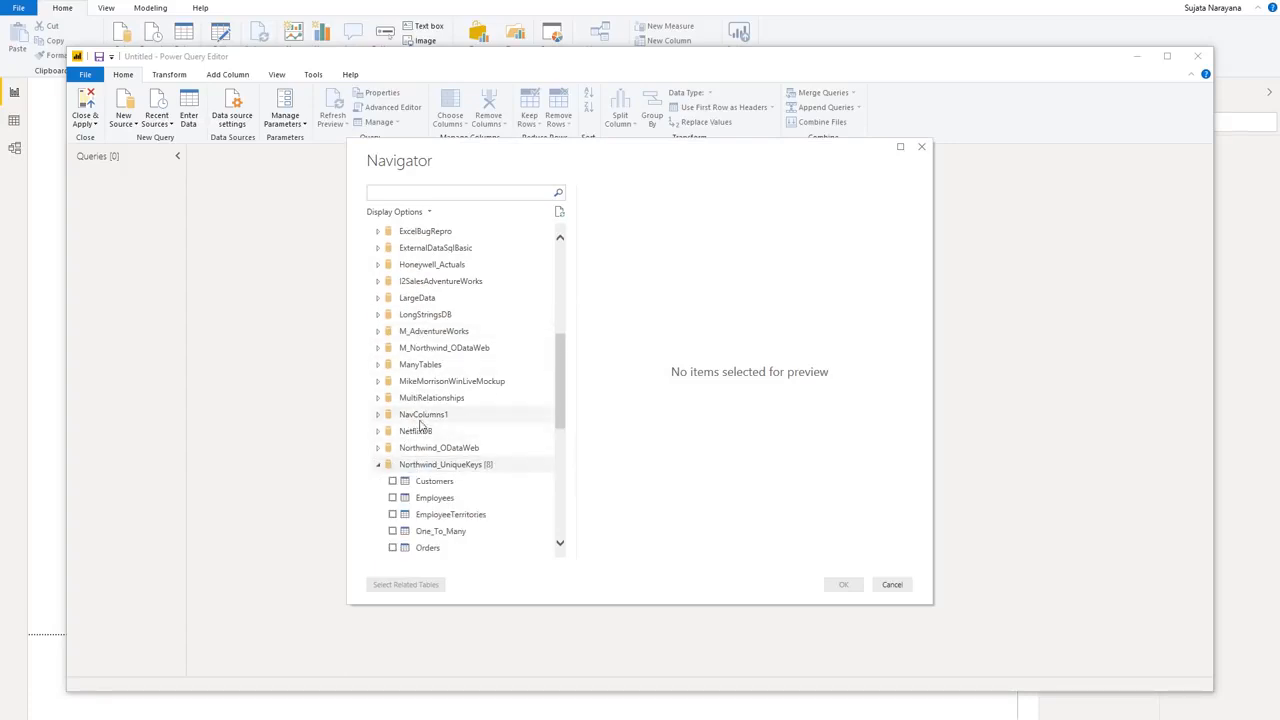
pyautogui.click(421, 485)
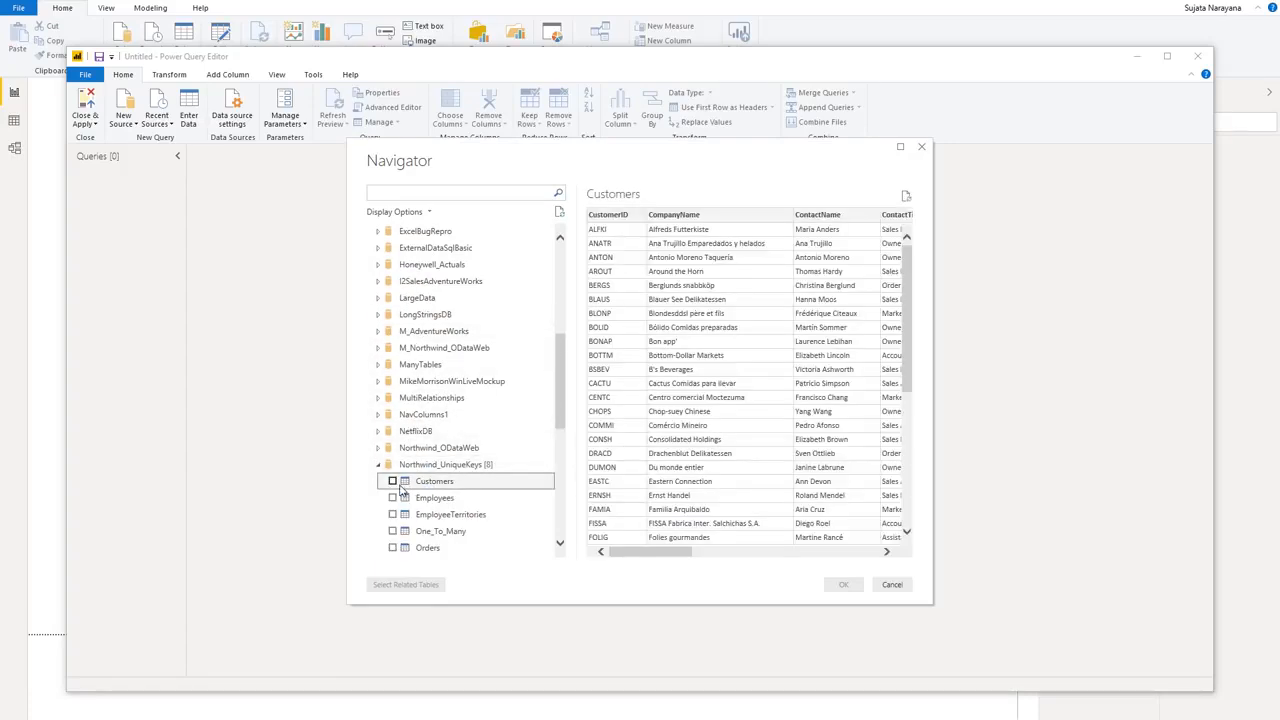
pyautogui.click(393, 482)
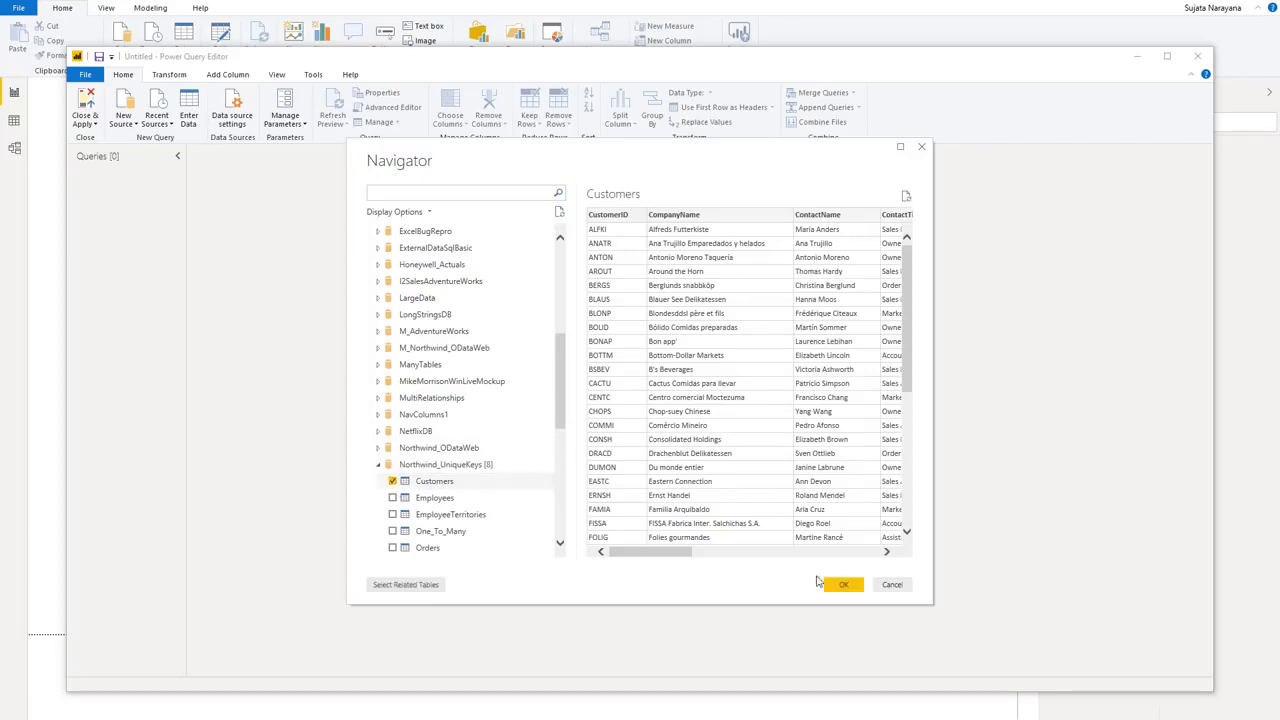
pyautogui.click(843, 586)
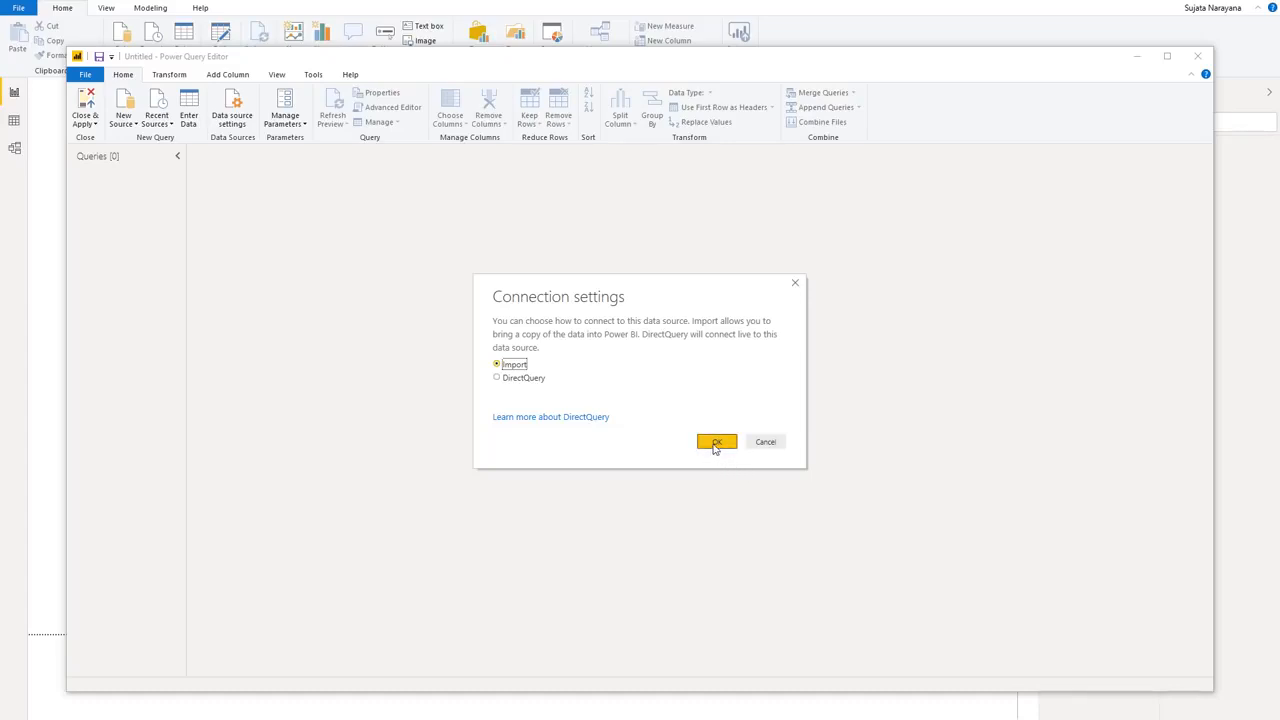
pyautogui.click(716, 443)
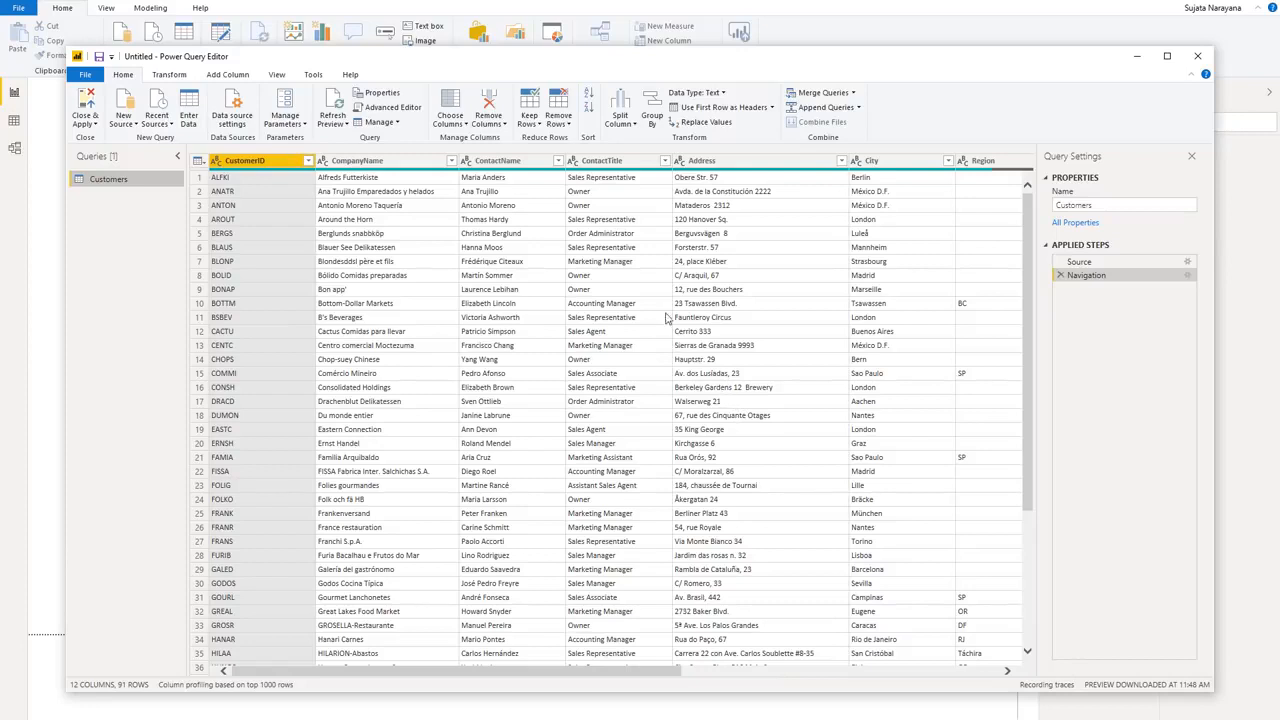
# Step: Filter the Customers query to rows whose ContactTitle equals Sales Representative and whose CustomerID equals the value in the first row
pyautogui.rightClick(640, 182)
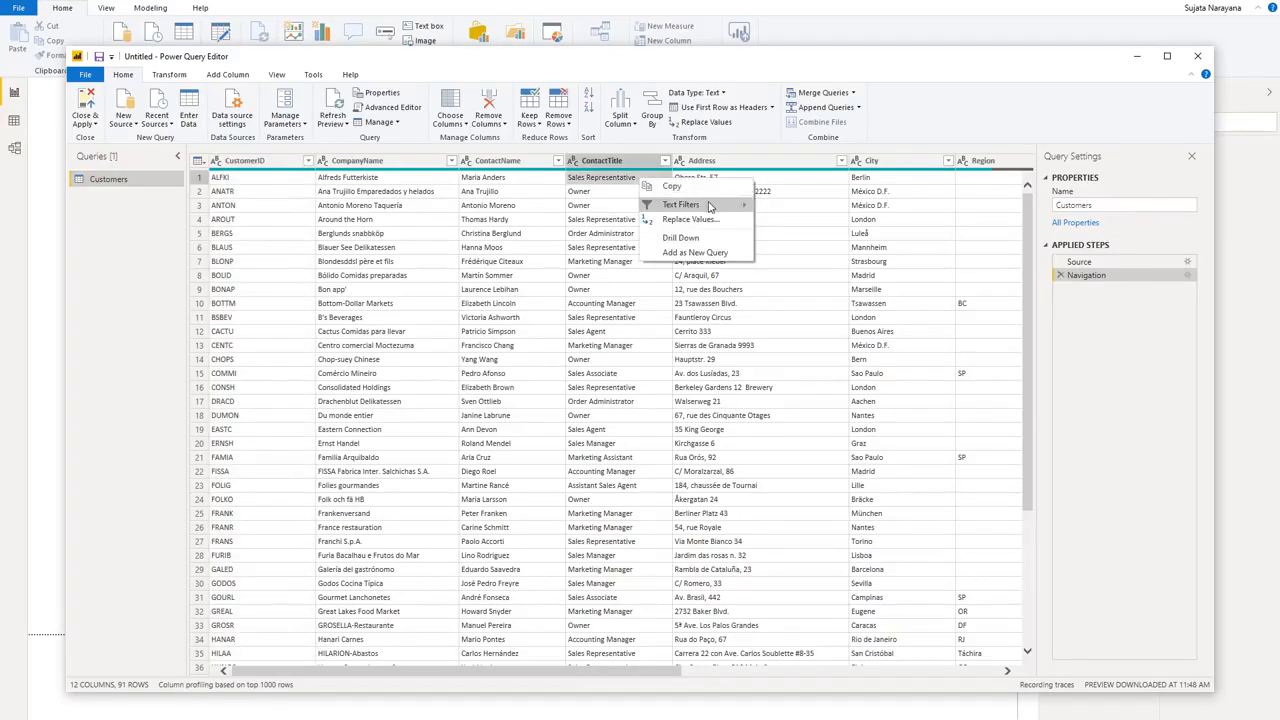
pyautogui.moveTo(712, 205)
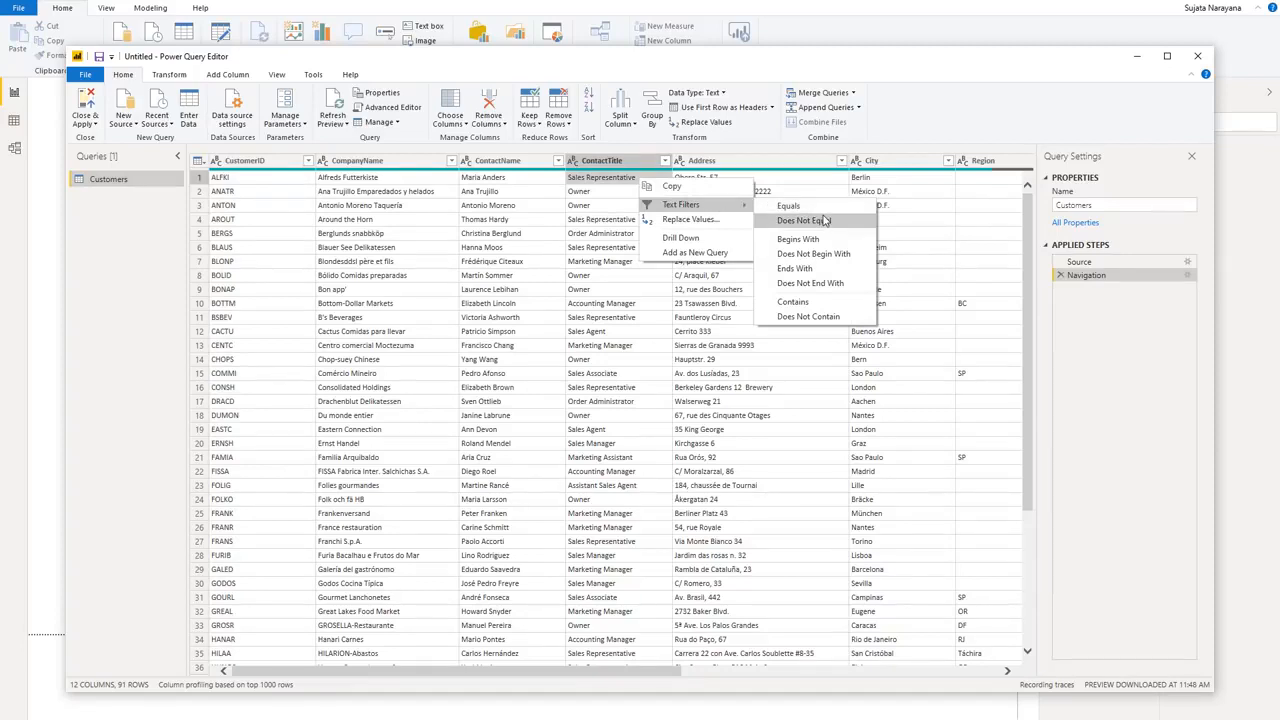
pyautogui.click(806, 207)
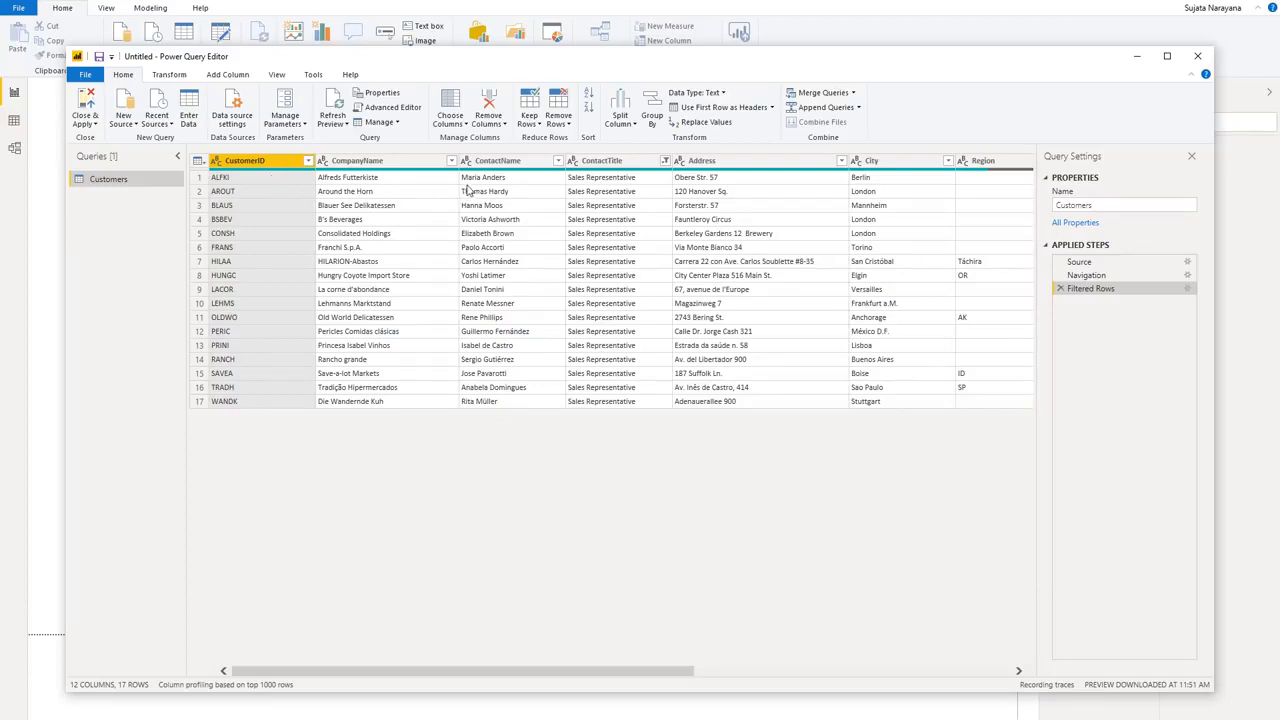
pyautogui.rightClick(264, 184)
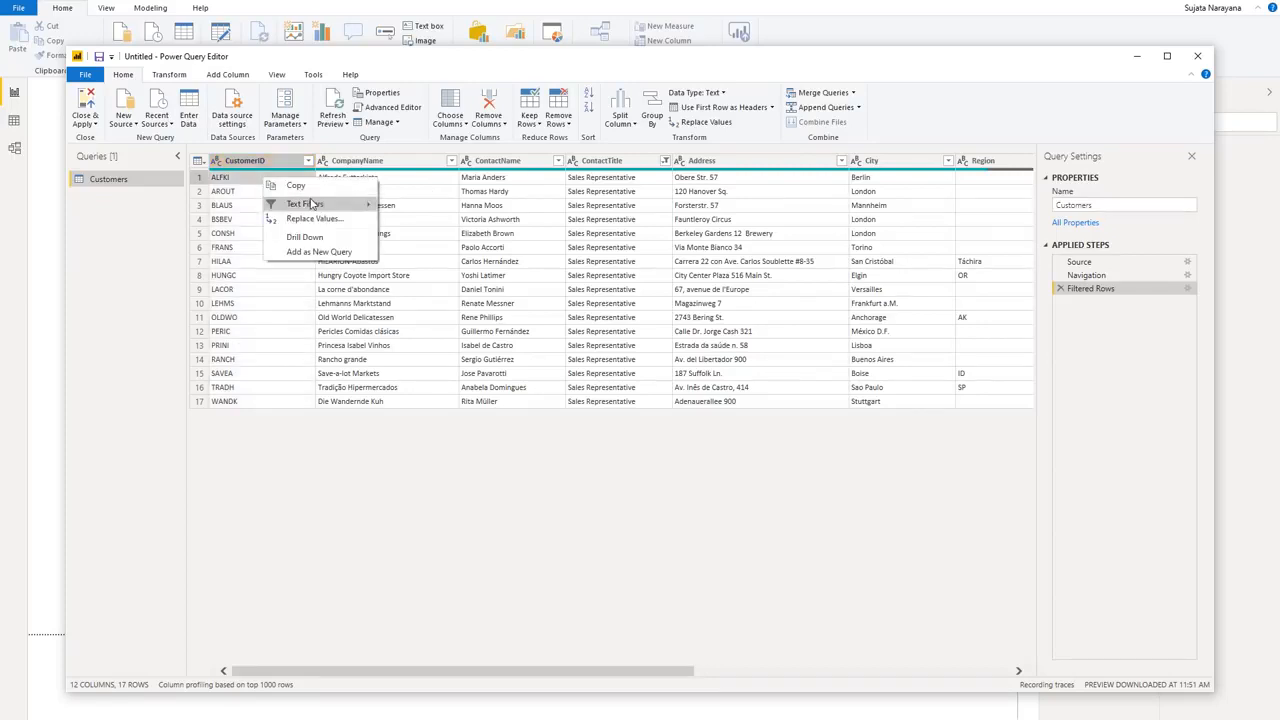
pyautogui.moveTo(340, 204)
pyautogui.click(408, 205)
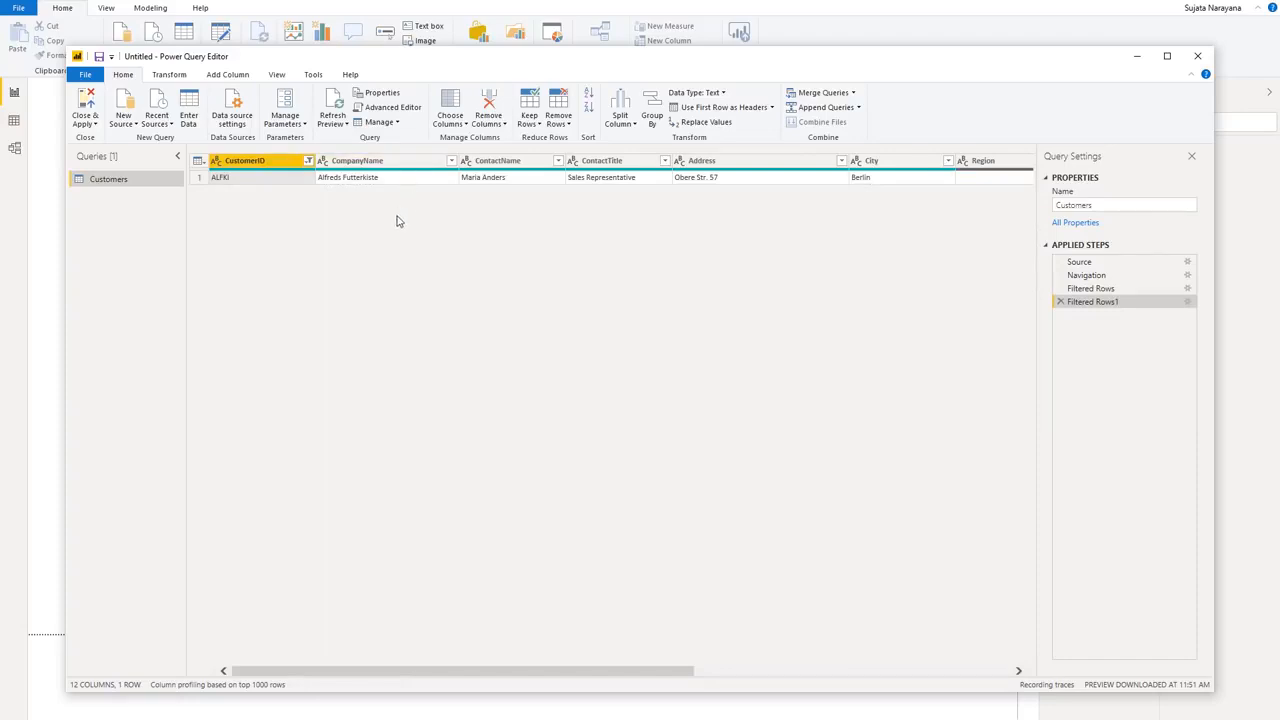
# Step: Stop the query diagnostics session and open the generated Diagnostics_Detailed query
pyautogui.click(312, 75)
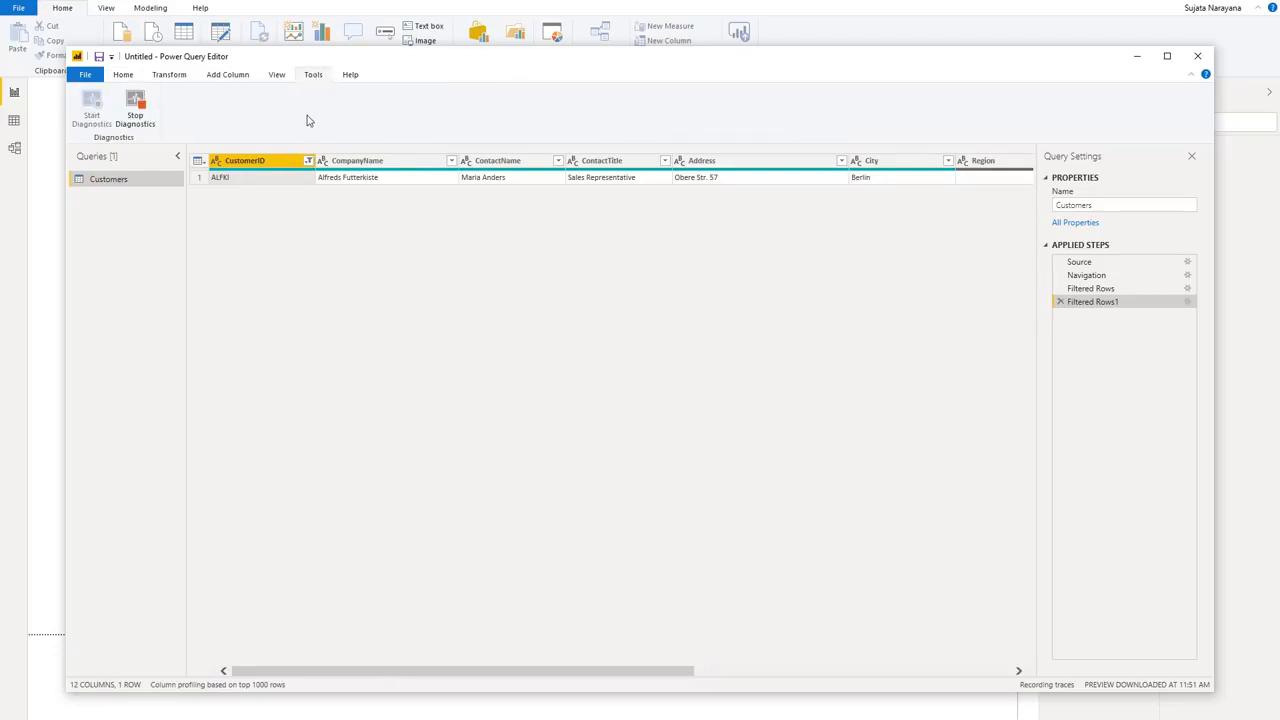
pyautogui.click(135, 108)
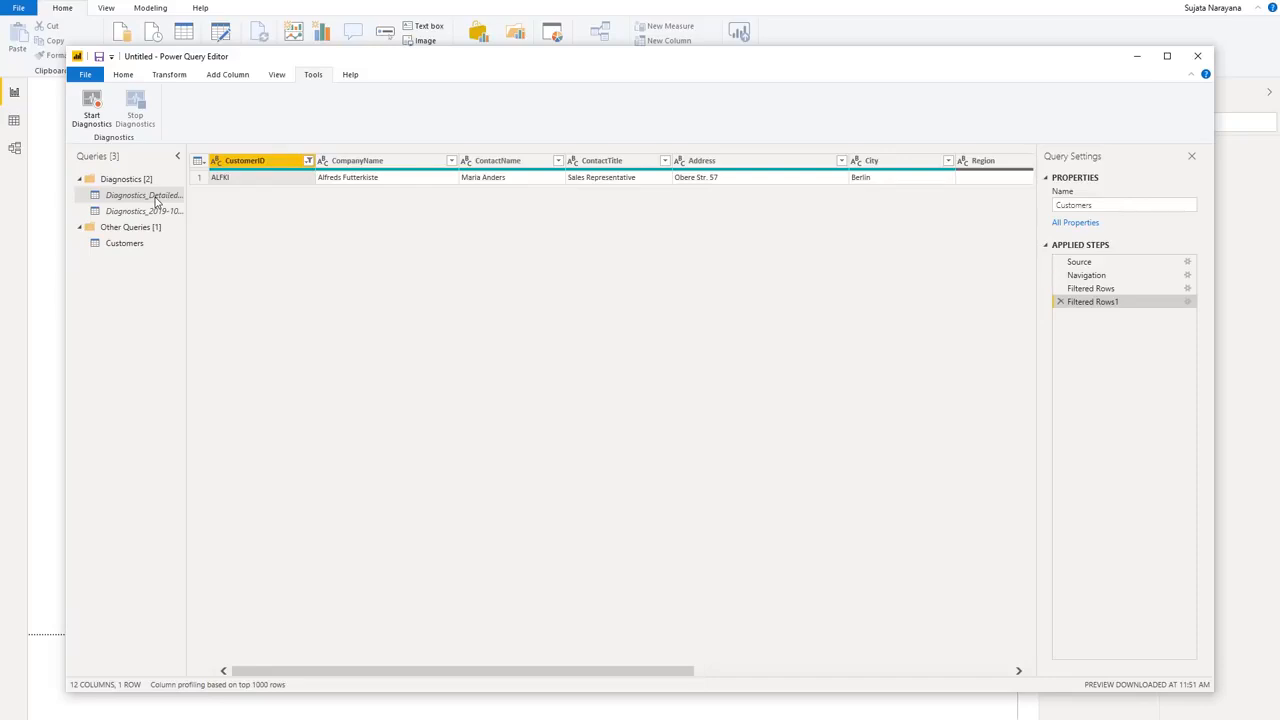
pyautogui.click(164, 194)
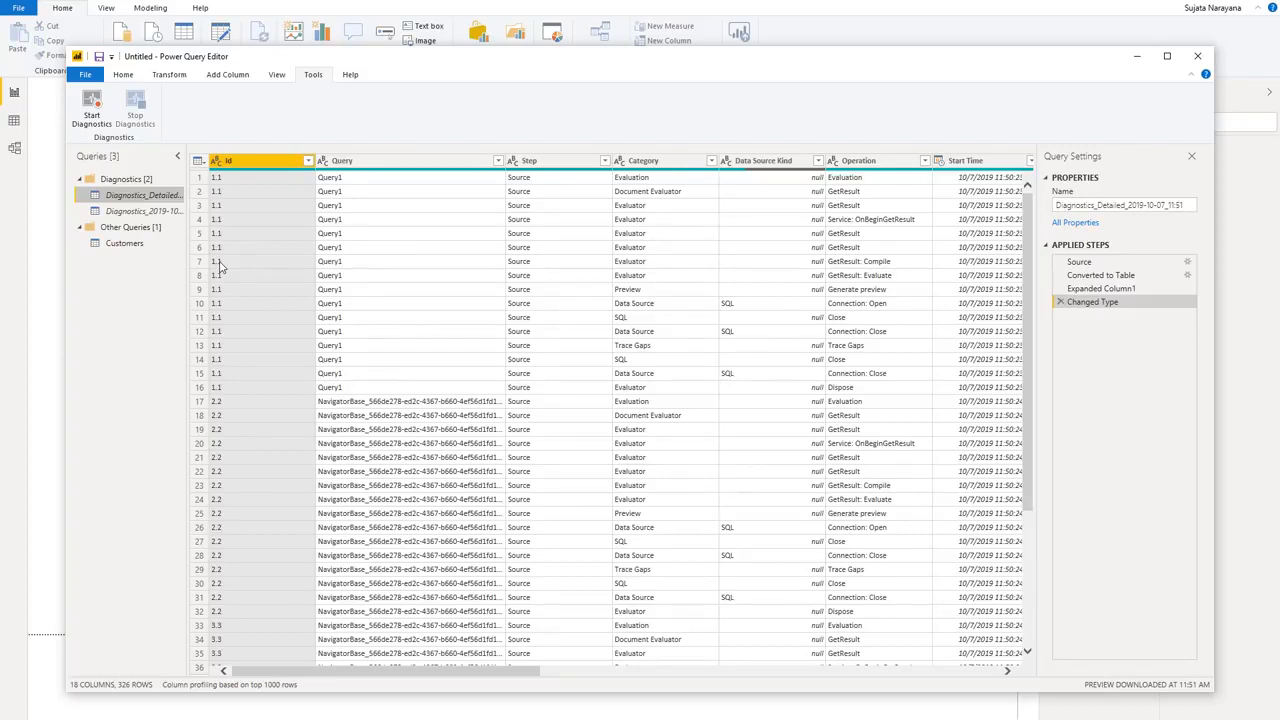
# Step: Examine the Query, Step, Category, Data Source Kind and Operation columns of the detailed diagnostics table
pyautogui.click(376, 165)
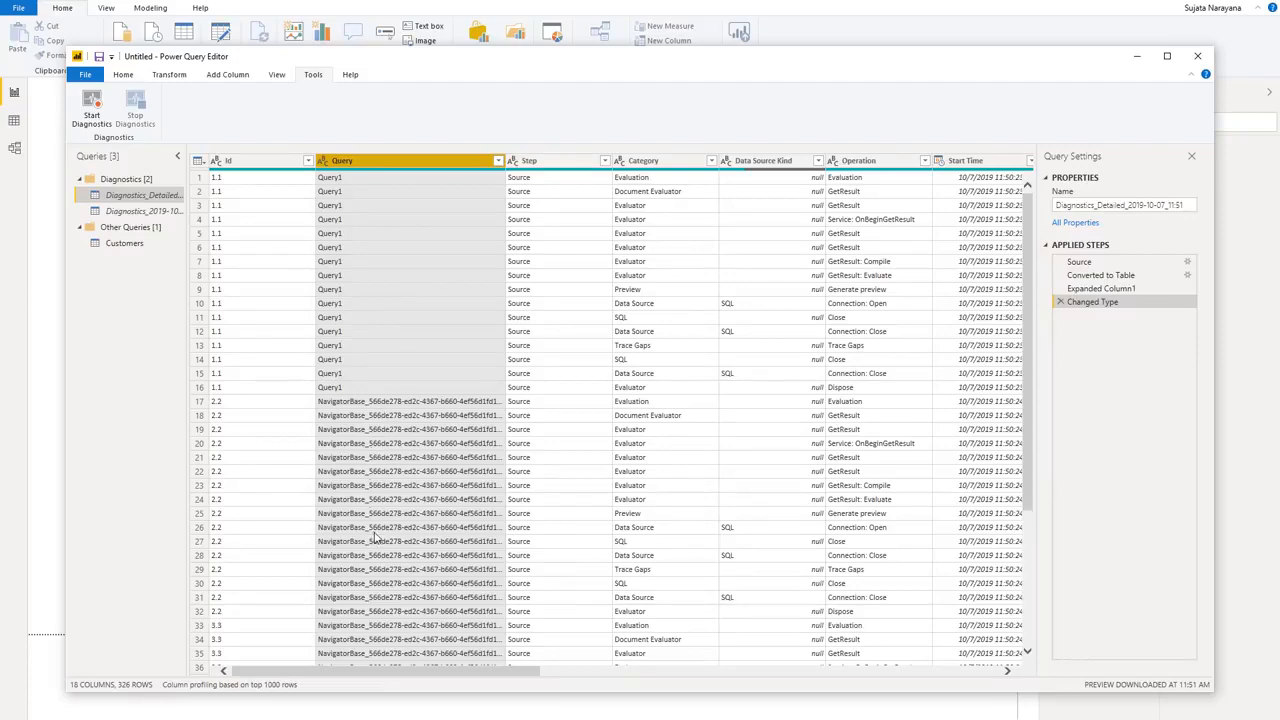
pyautogui.scroll(-5, 378, 530)
pyautogui.scroll(-2, 384, 487)
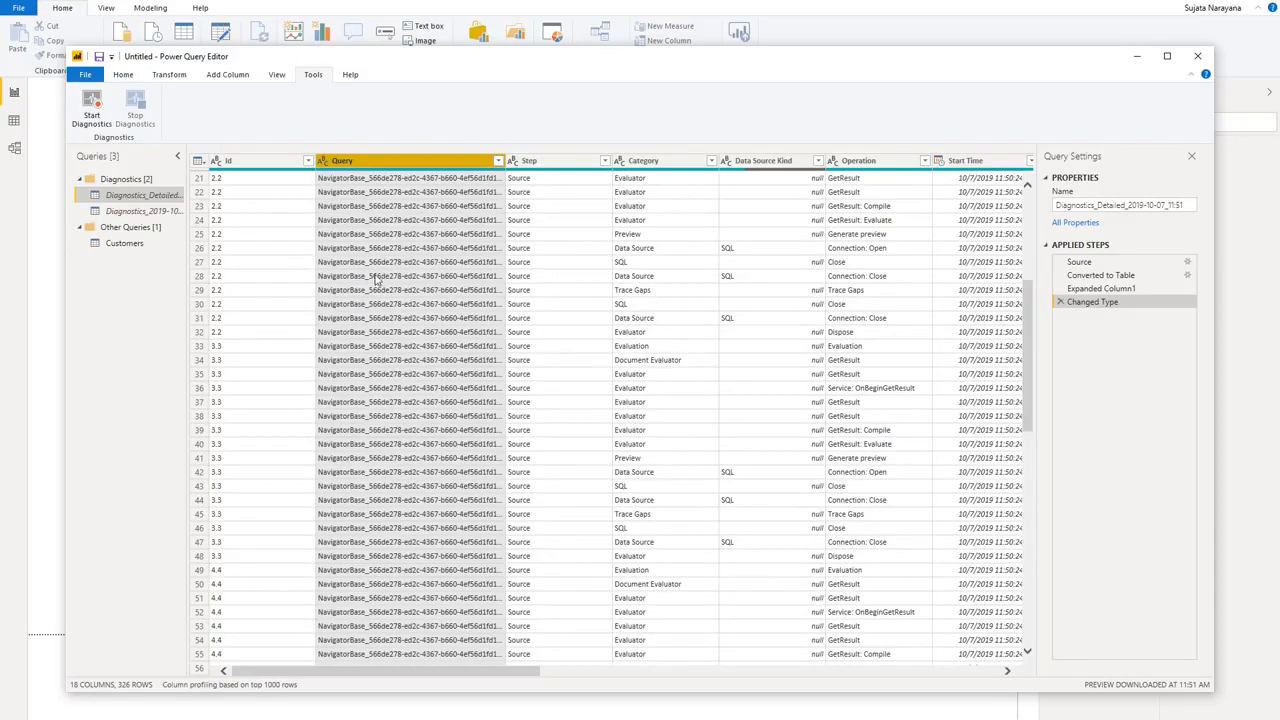
pyautogui.scroll(-5, 390, 300)
pyautogui.scroll(-3, 398, 328)
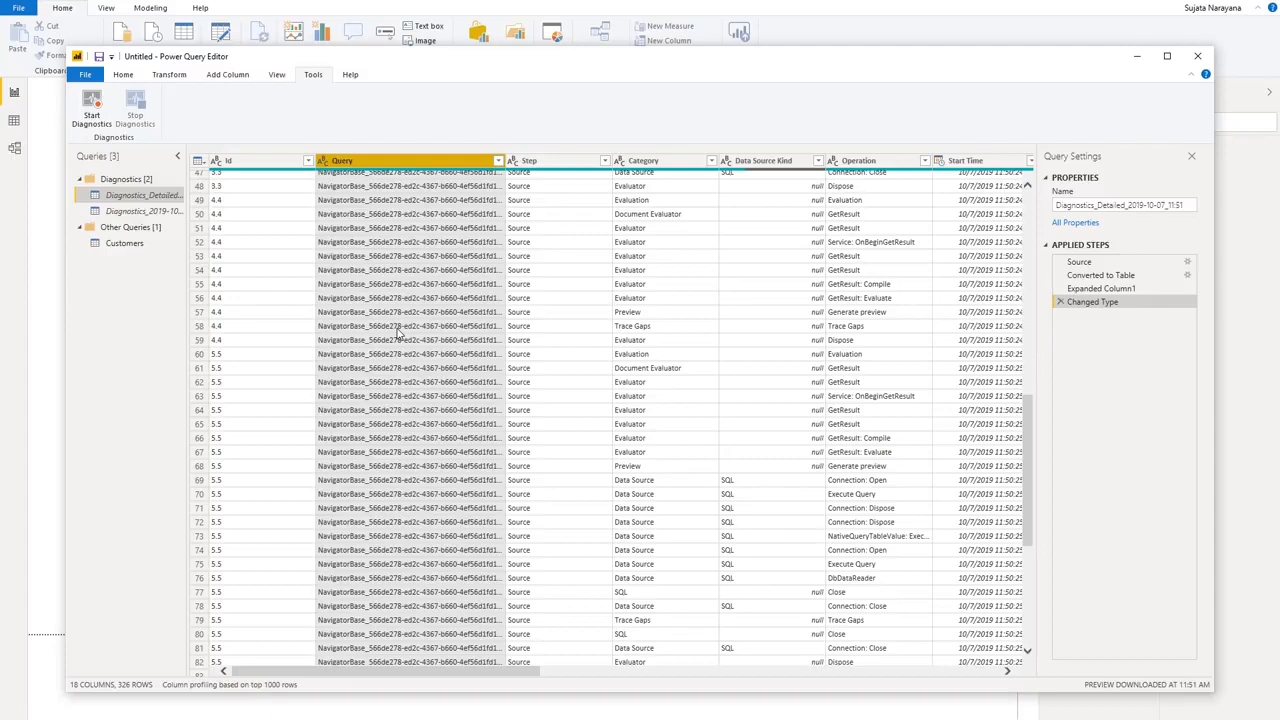
pyautogui.scroll(14, 376, 312)
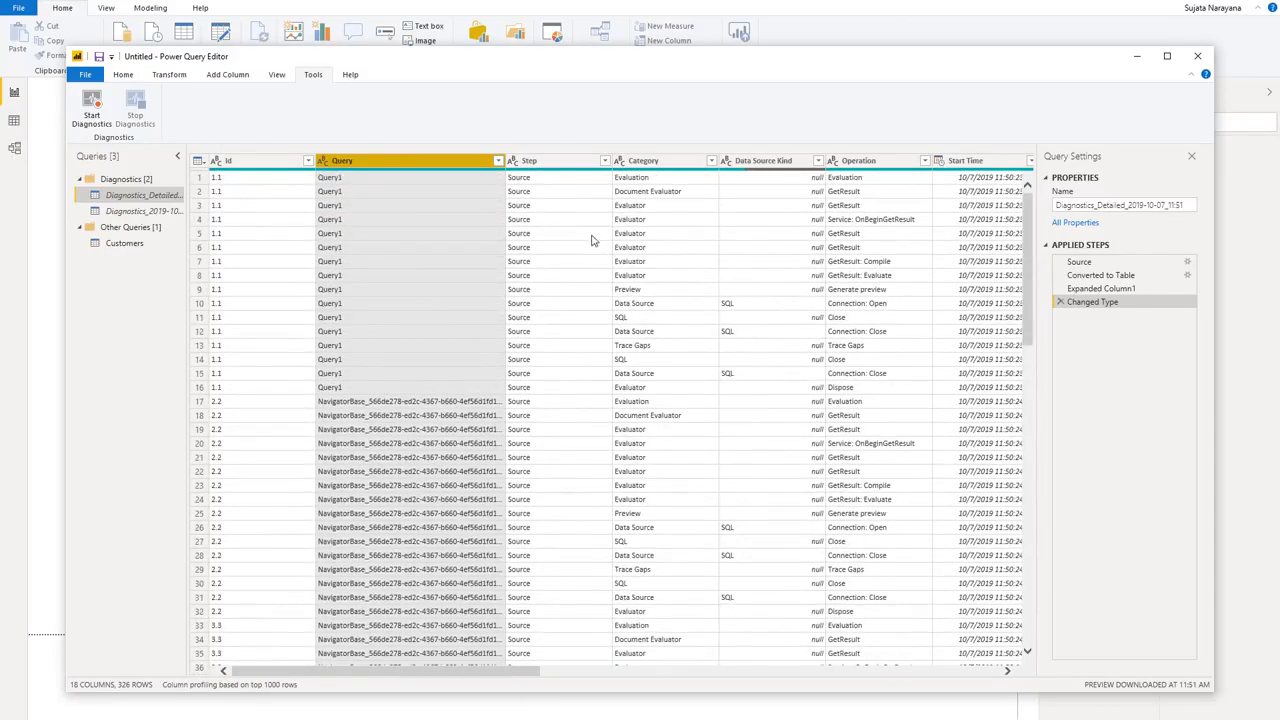
pyautogui.click(568, 163)
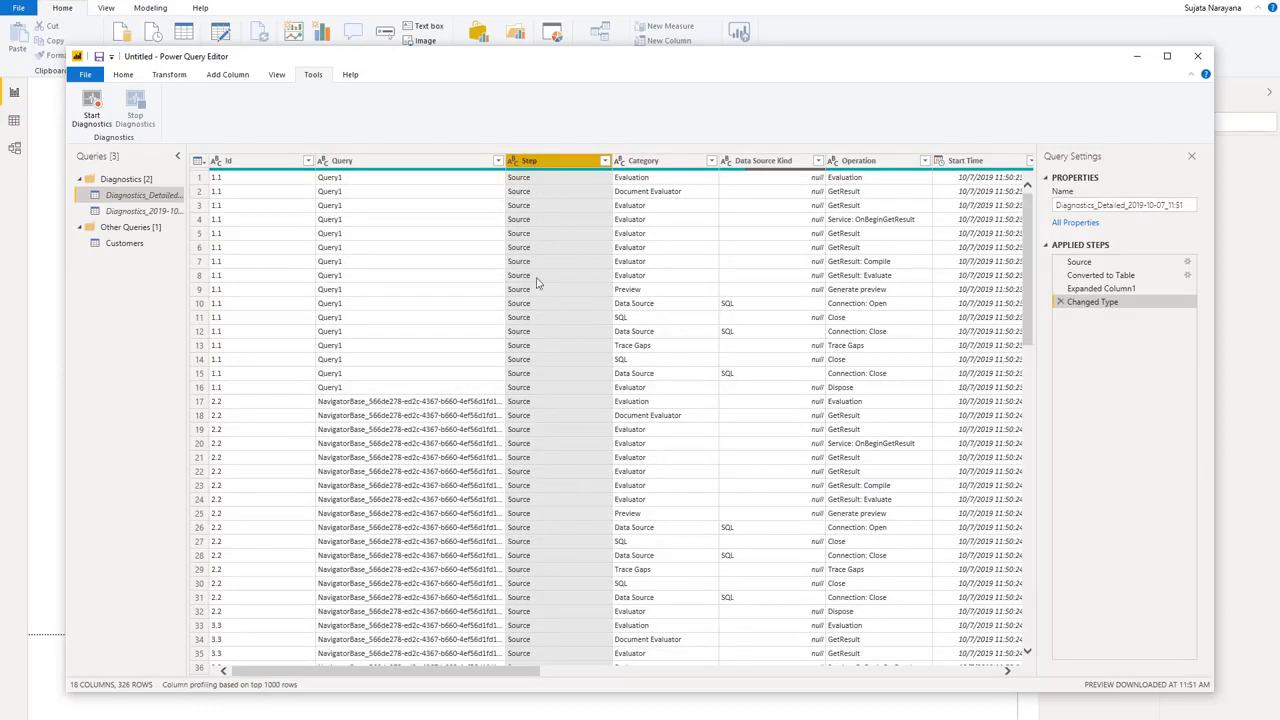
pyautogui.click(664, 163)
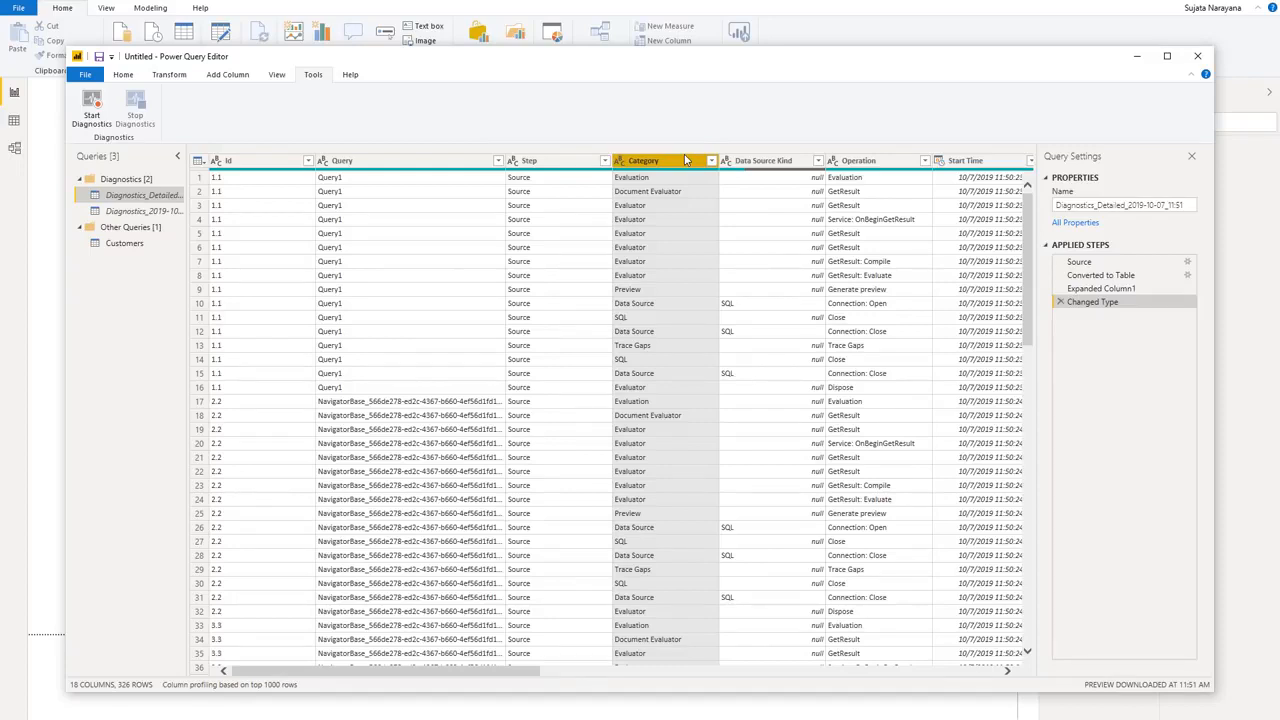
pyautogui.click(760, 160)
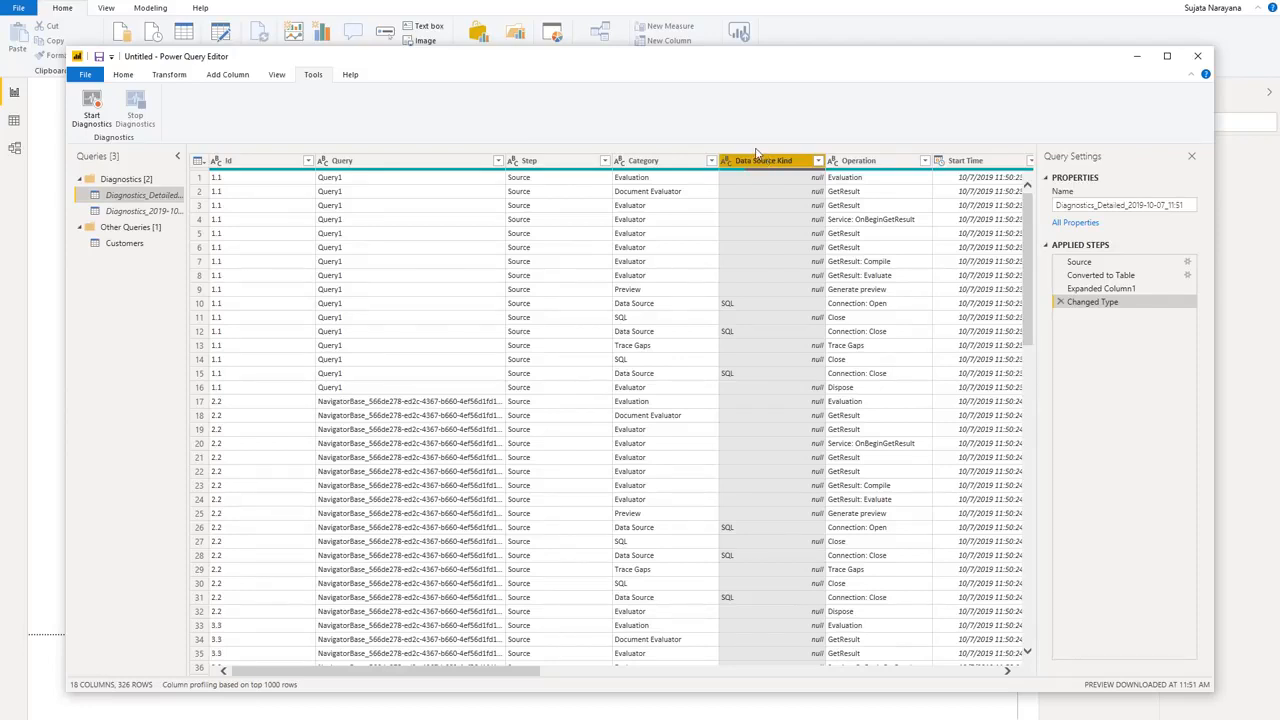
pyautogui.click(887, 162)
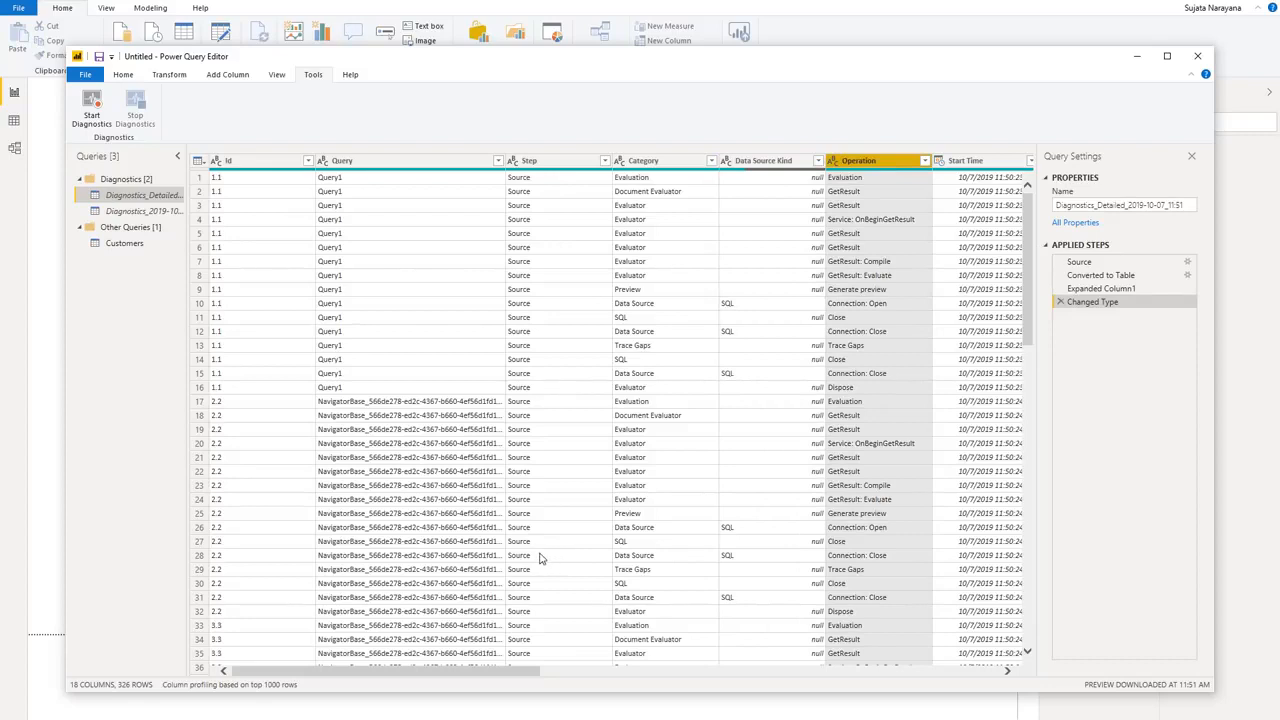
pyautogui.click(696, 236)
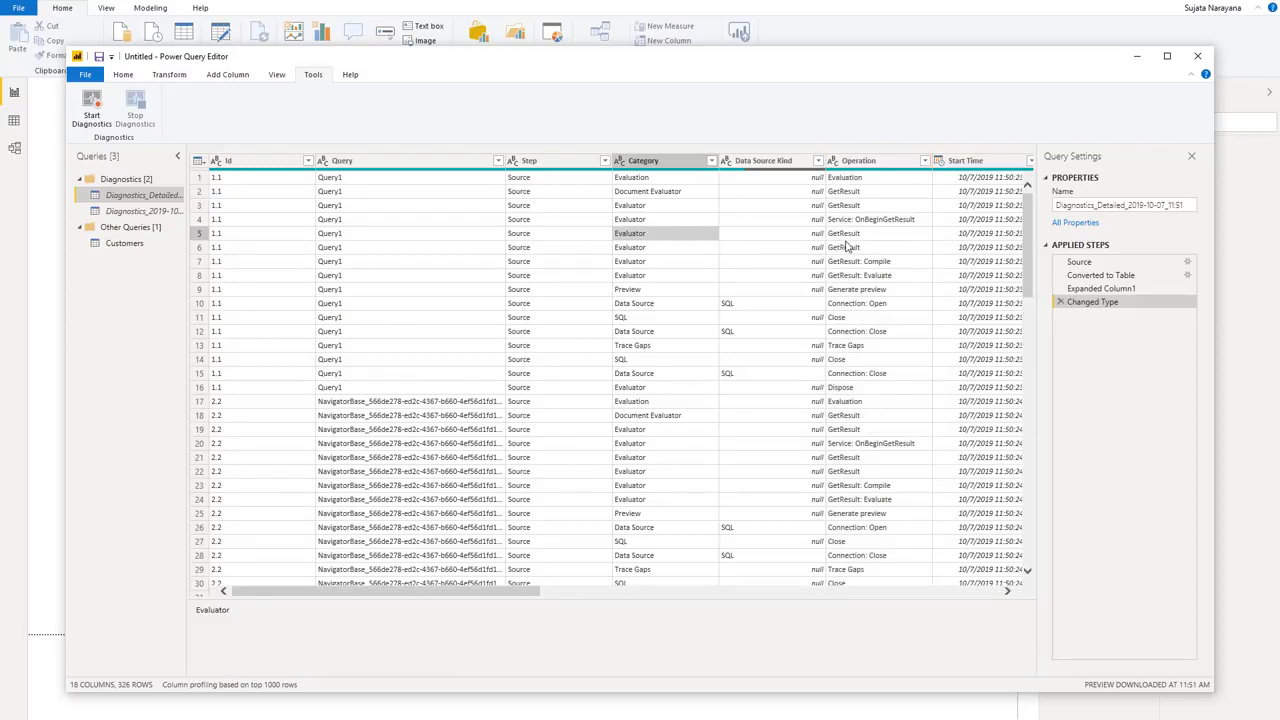
pyautogui.click(708, 264)
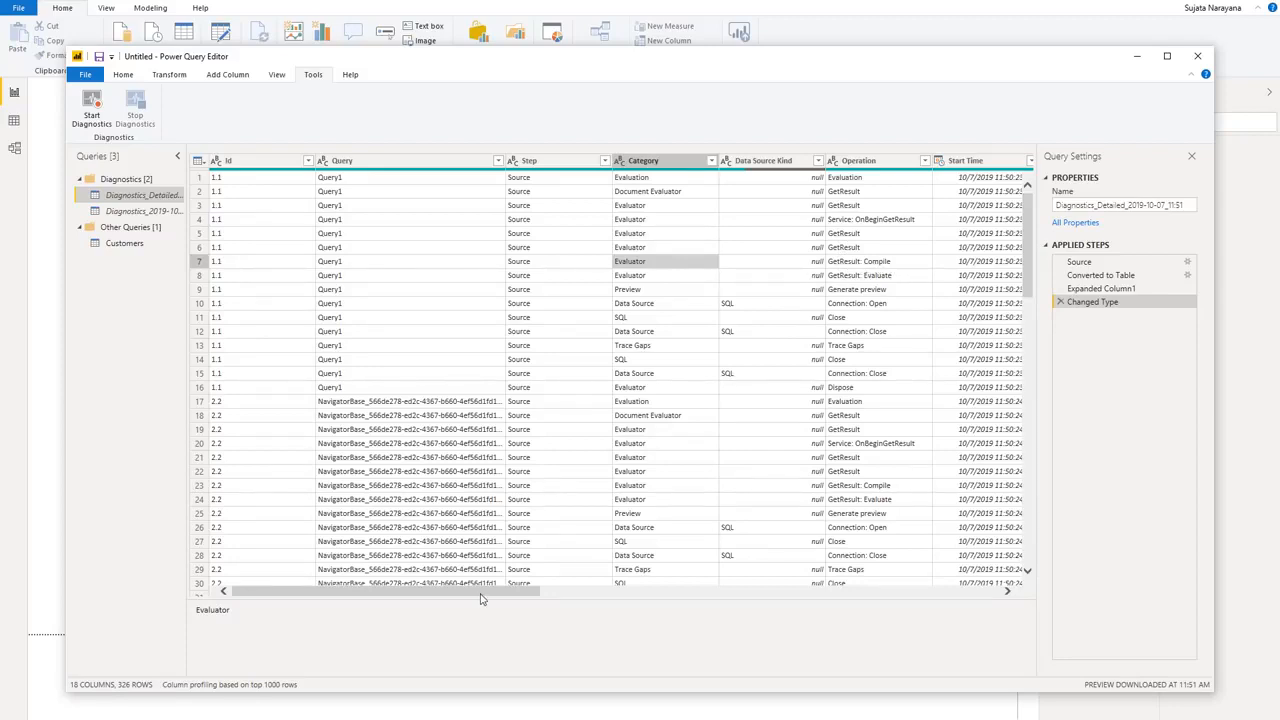
# Step: Examine the start and end times, exclusive durations, Resource, Data Source Query, Additional Info, Row Count and Path columns of the detailed diagnostics
pyautogui.moveTo(480, 598); pyautogui.dragTo(624, 588)
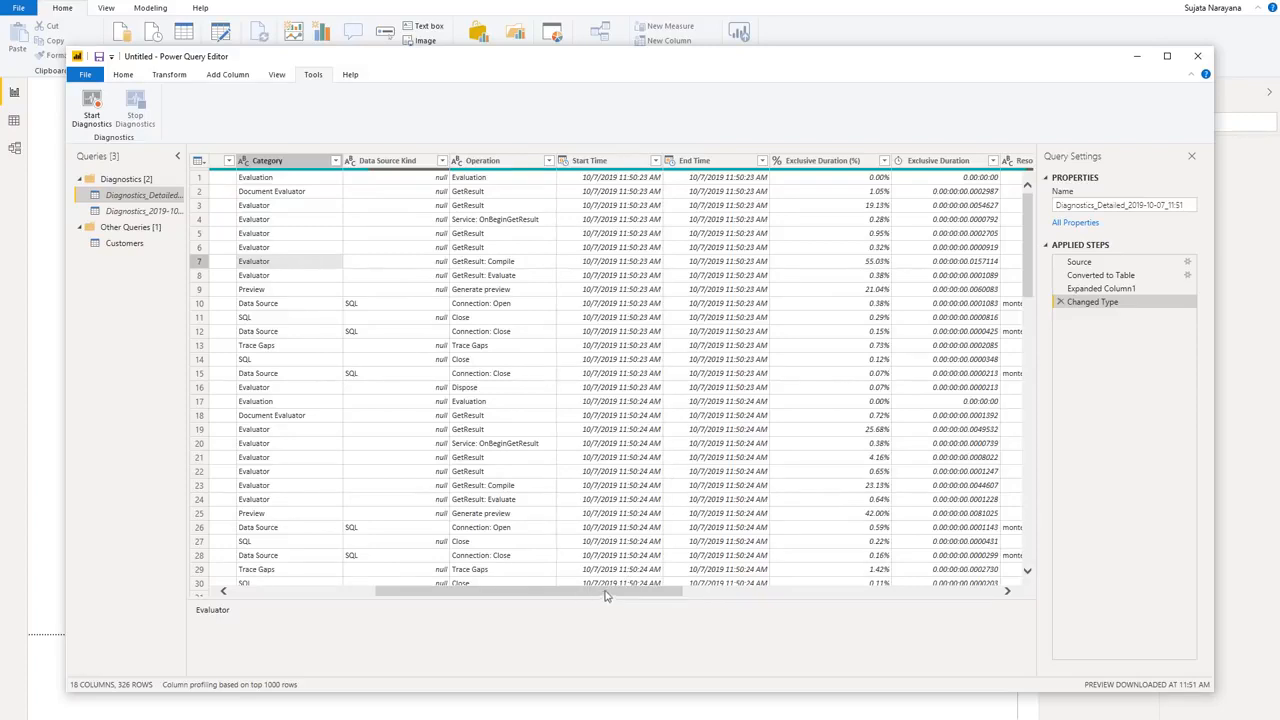
pyautogui.moveTo(605, 595); pyautogui.dragTo(680, 591)
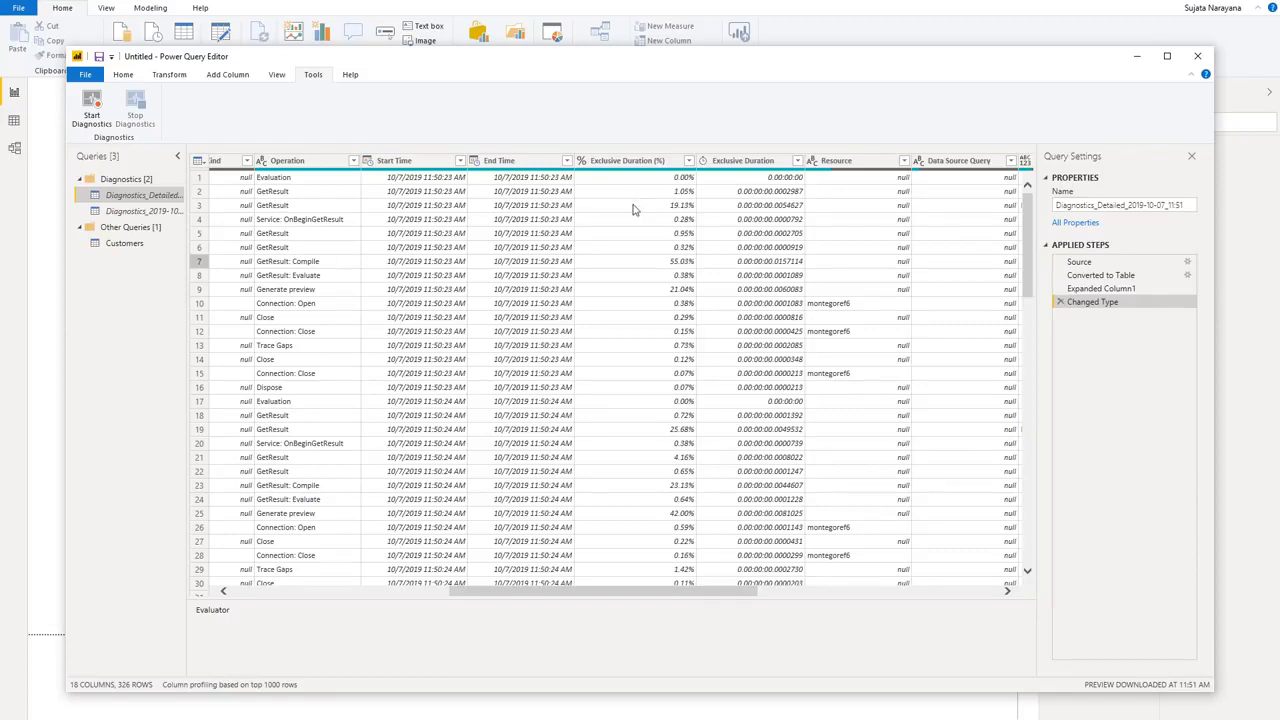
pyautogui.moveTo(598, 594); pyautogui.dragTo(633, 600)
pyautogui.moveTo(640, 598); pyautogui.dragTo(642, 596)
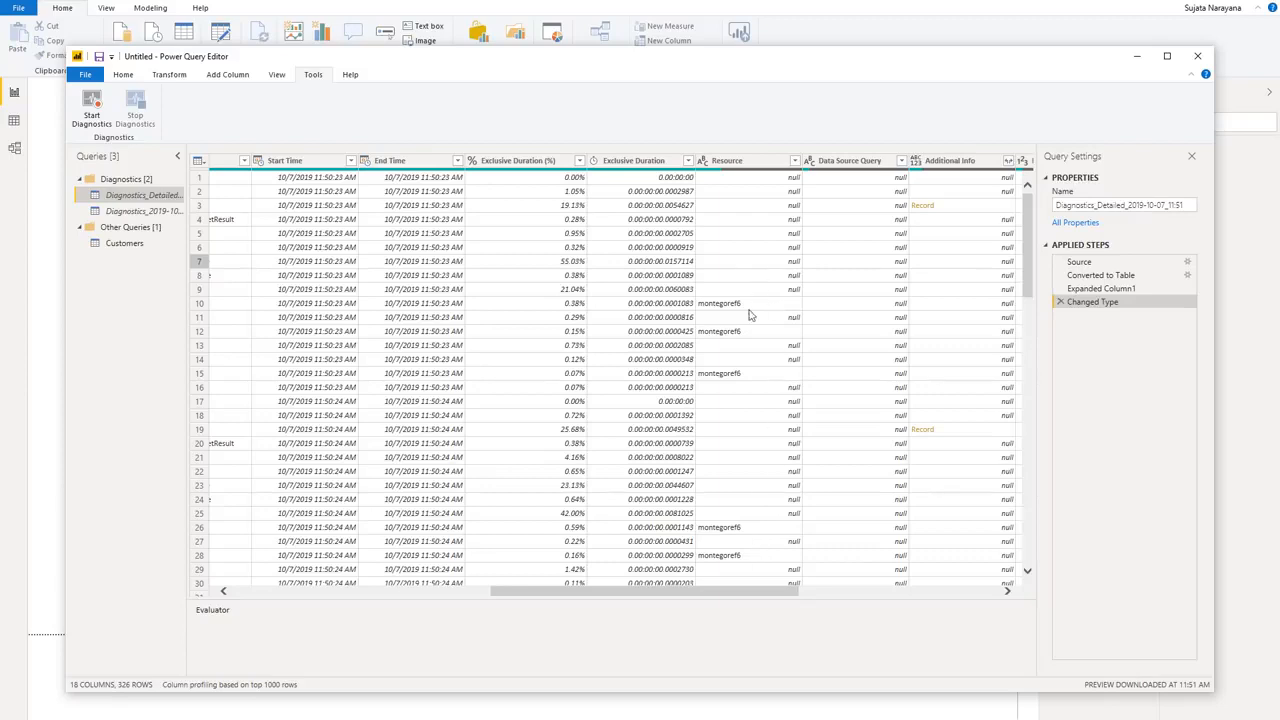
pyautogui.moveTo(750, 598); pyautogui.dragTo(830, 594)
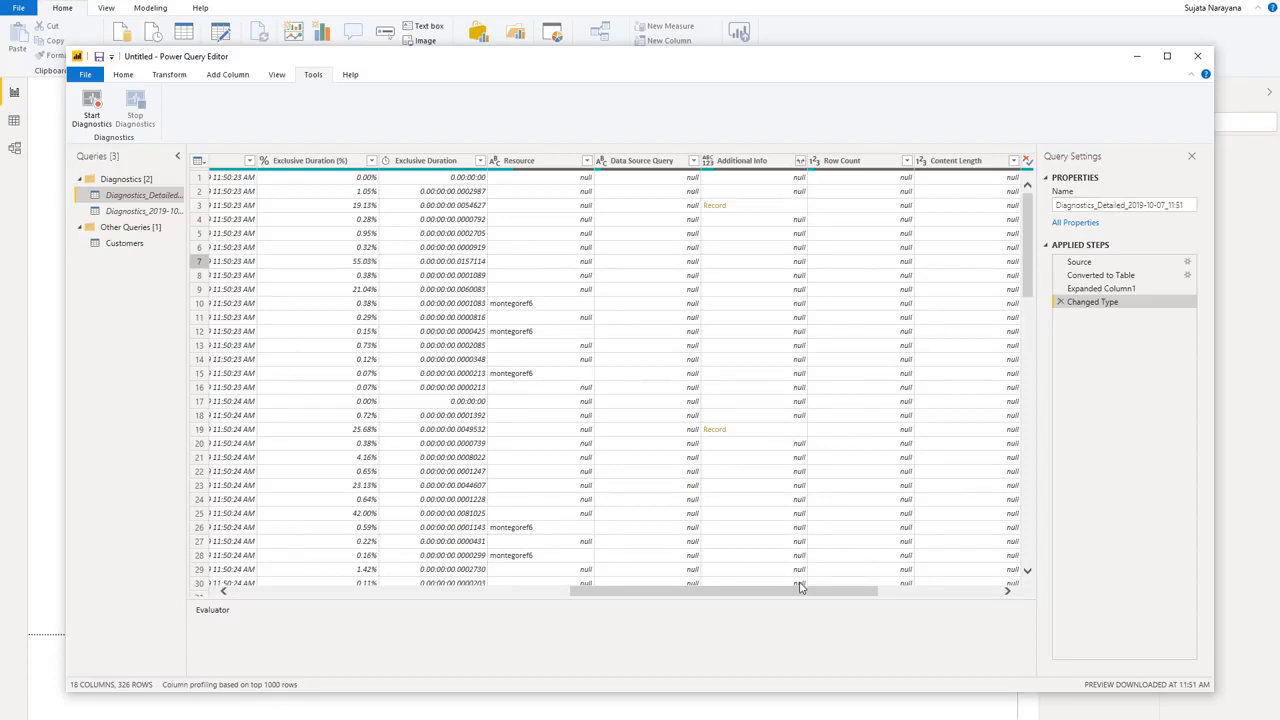
pyautogui.moveTo(800, 588); pyautogui.dragTo(903, 590)
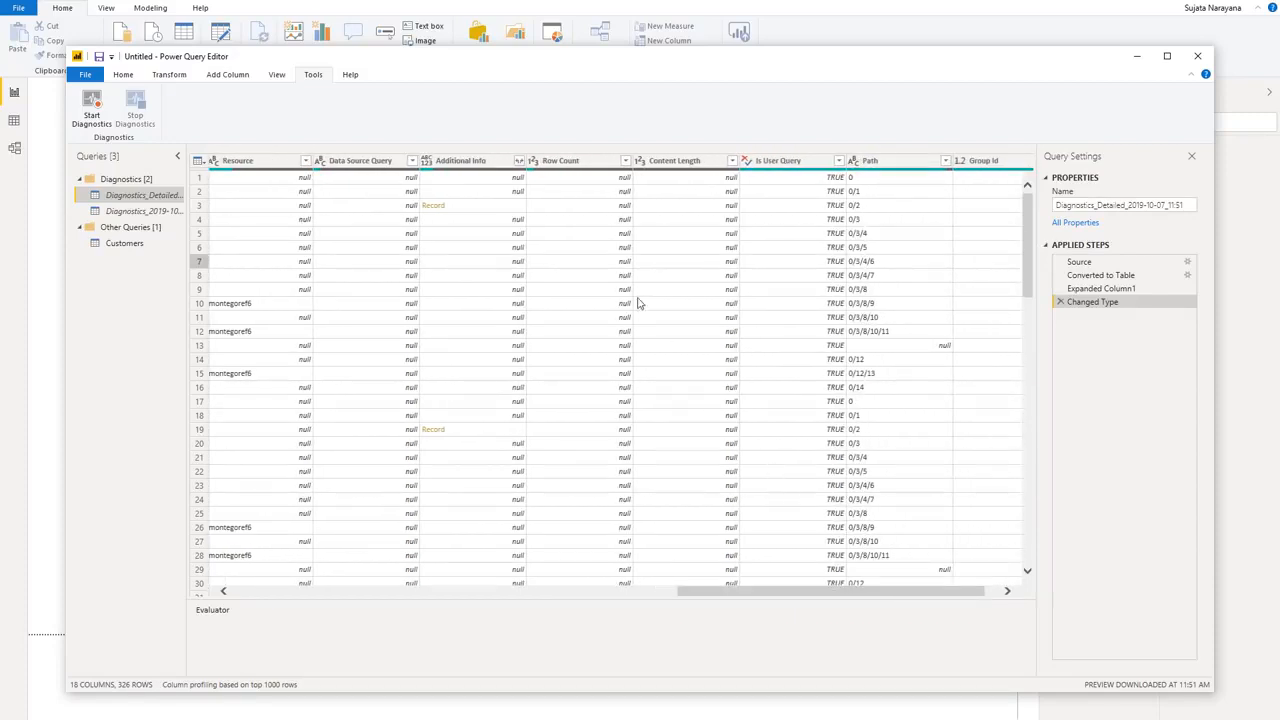
pyautogui.scroll(-2, 600, 257)
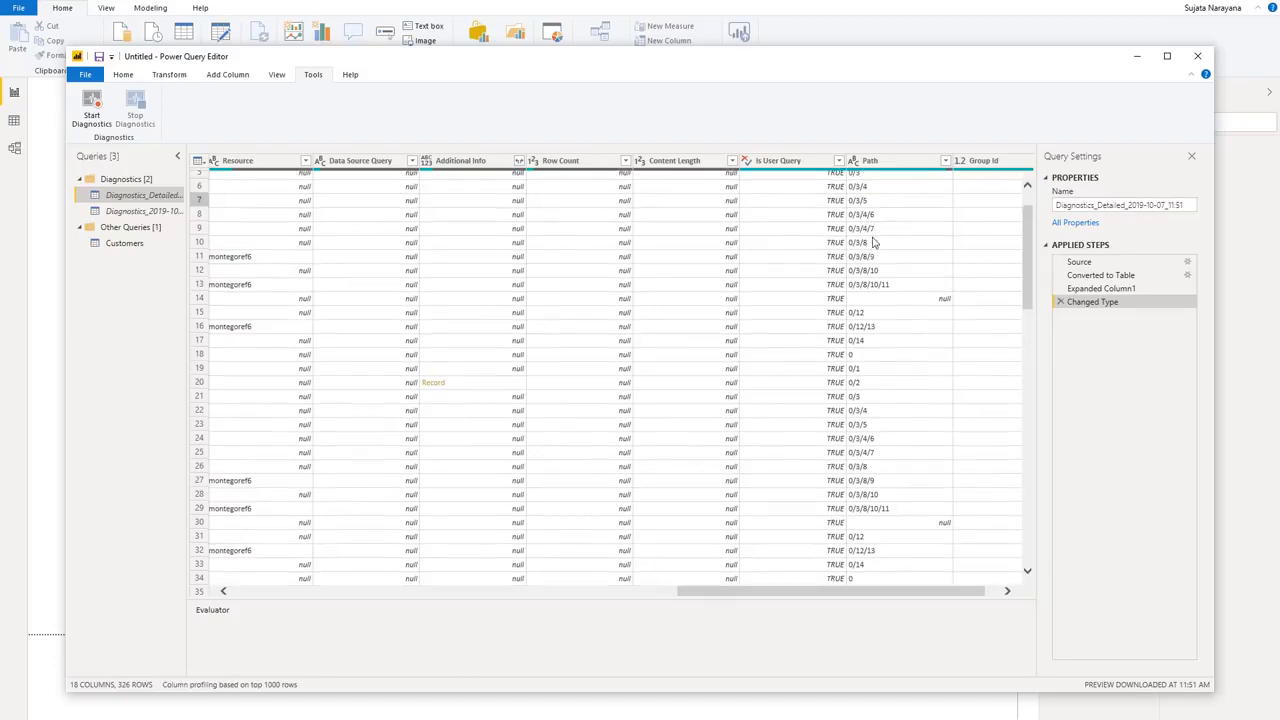
pyautogui.scroll(1, 874, 243)
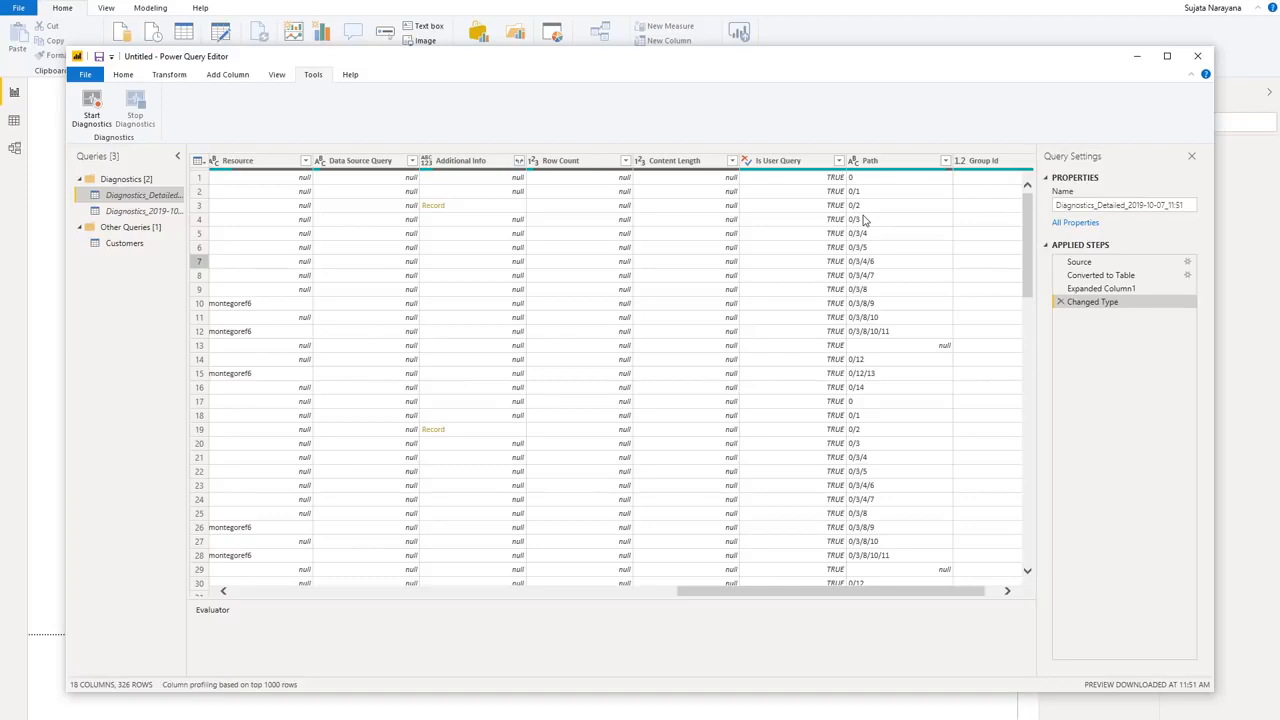
pyautogui.click(873, 180)
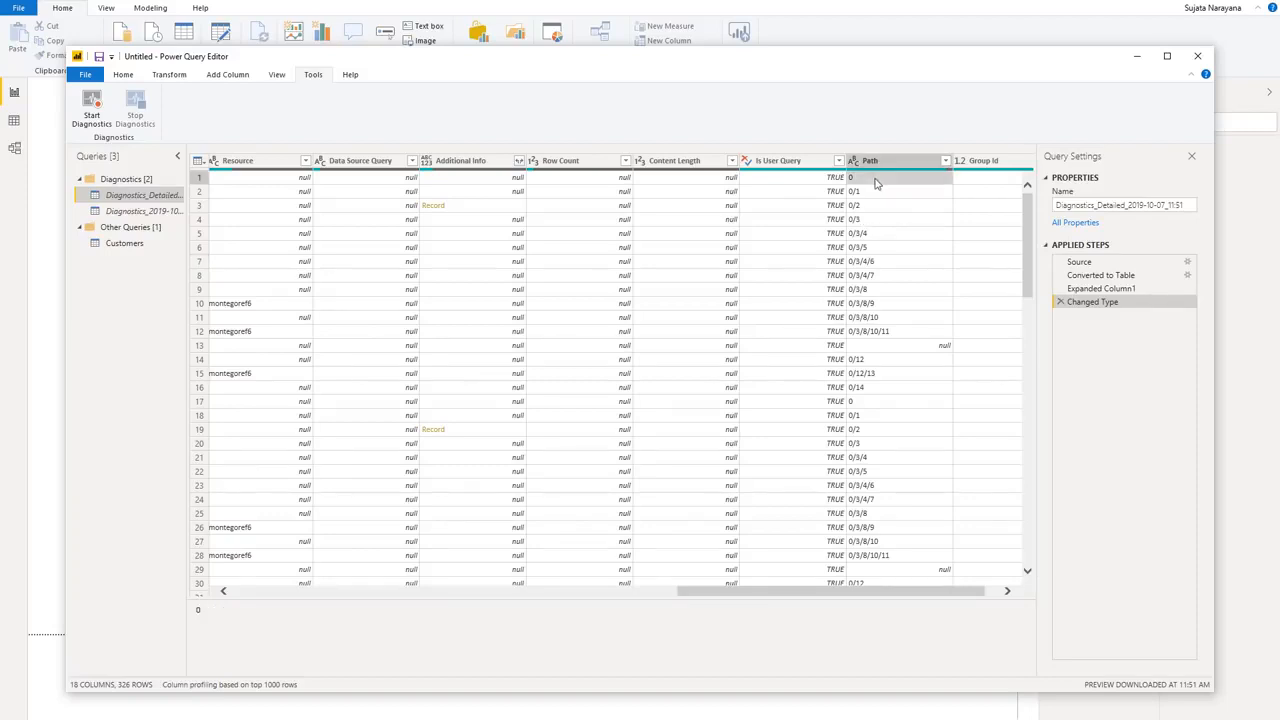
# Step: Compare the first two Path values in the detailed diagnostics and examine the Group Id of the second row
pyautogui.press('Down')
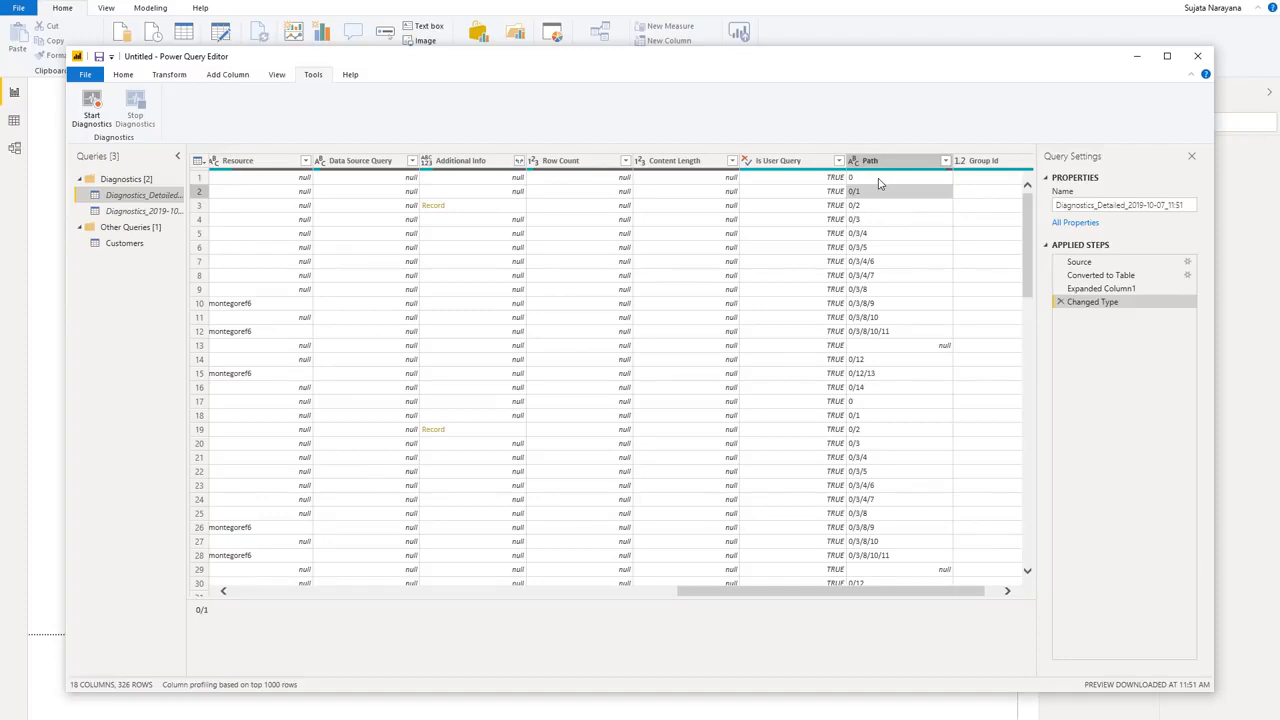
pyautogui.press('Up')
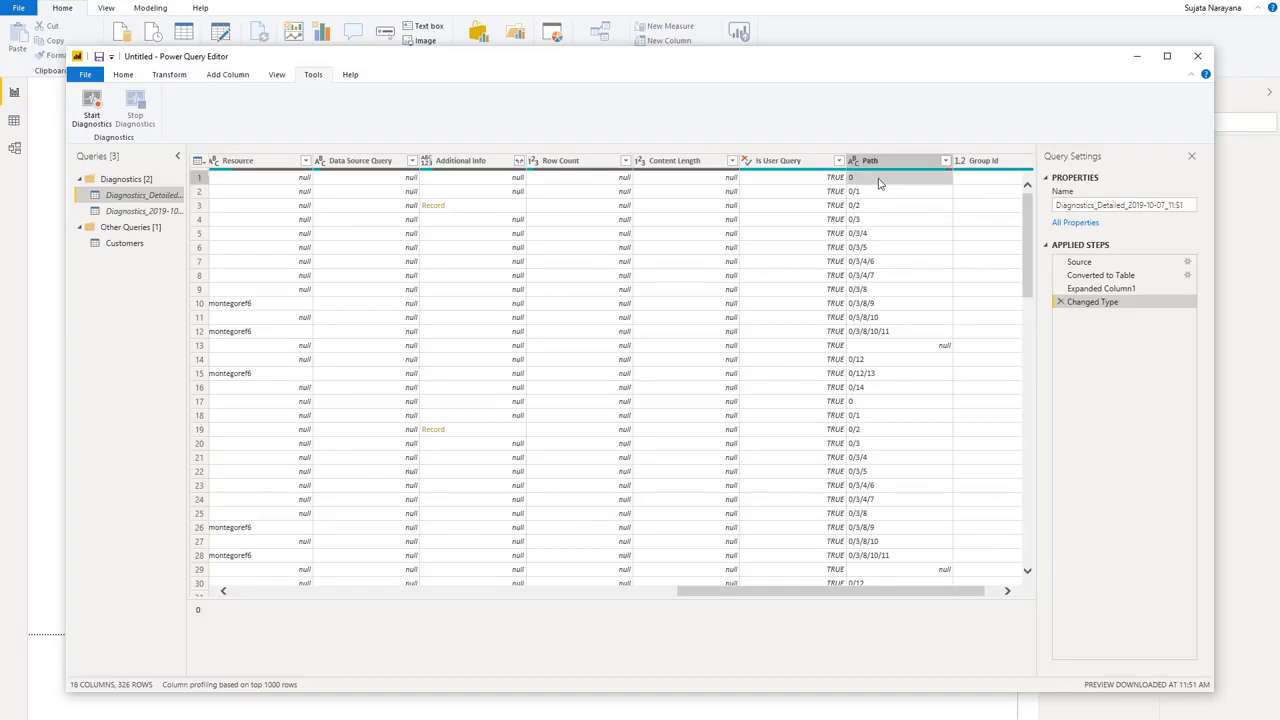
pyautogui.press('Down')
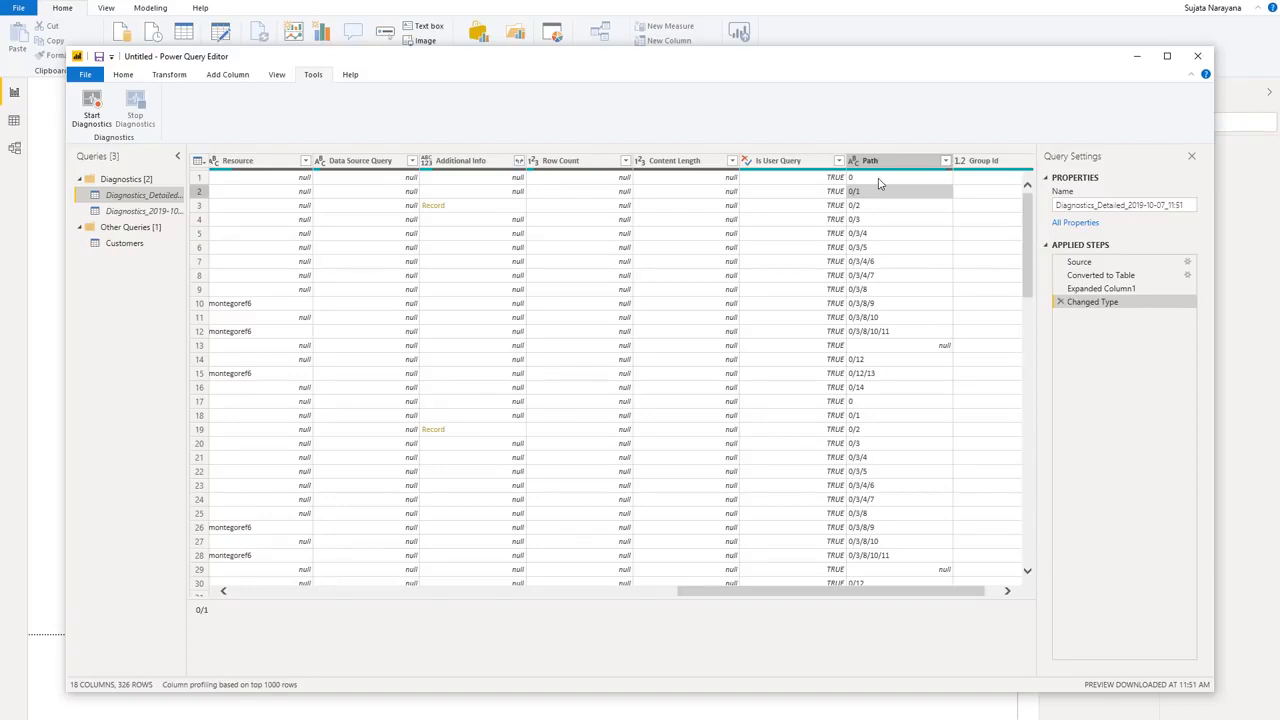
pyautogui.press('Right')
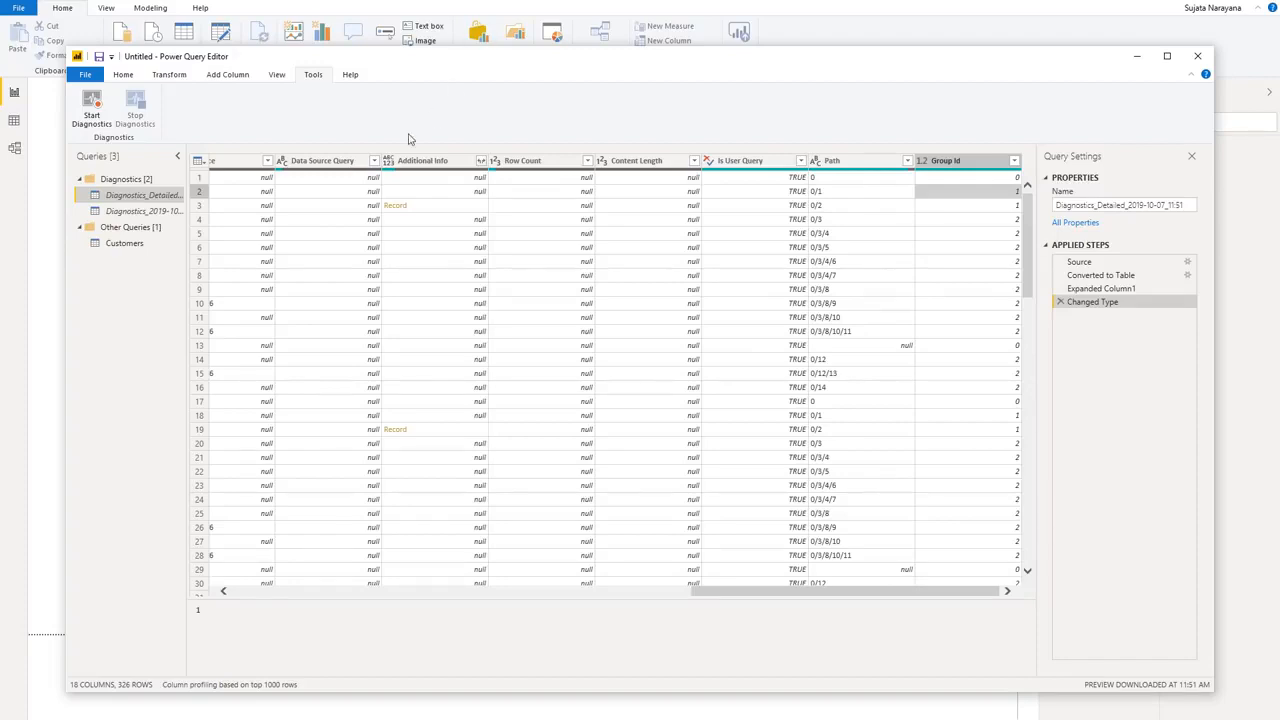
# Step: Rename the Diagnostics_Detailed query as CustomersFilterAuthoringDetailed and enable its load
pyautogui.doubleClick(170, 197)
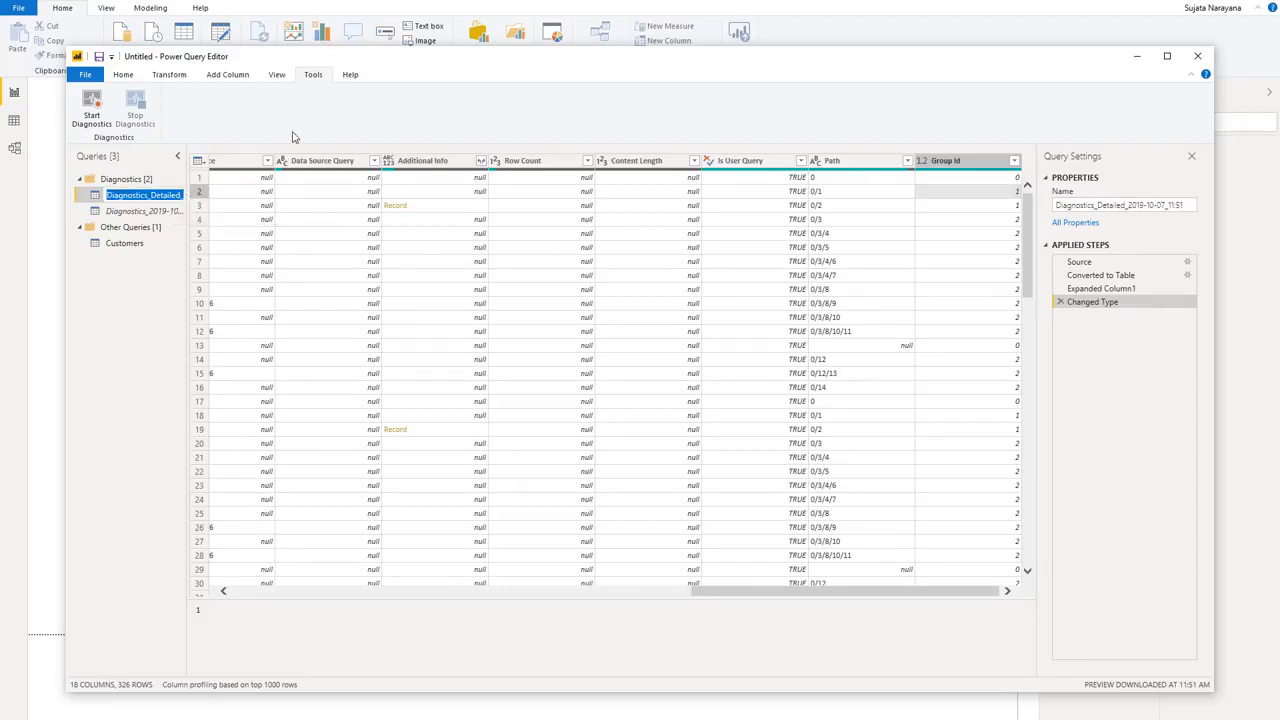
pyautogui.write('CustomersFilter')
pyautogui.write('AuthoringDe')
pyautogui.write('tailed')
pyautogui.press('Return')
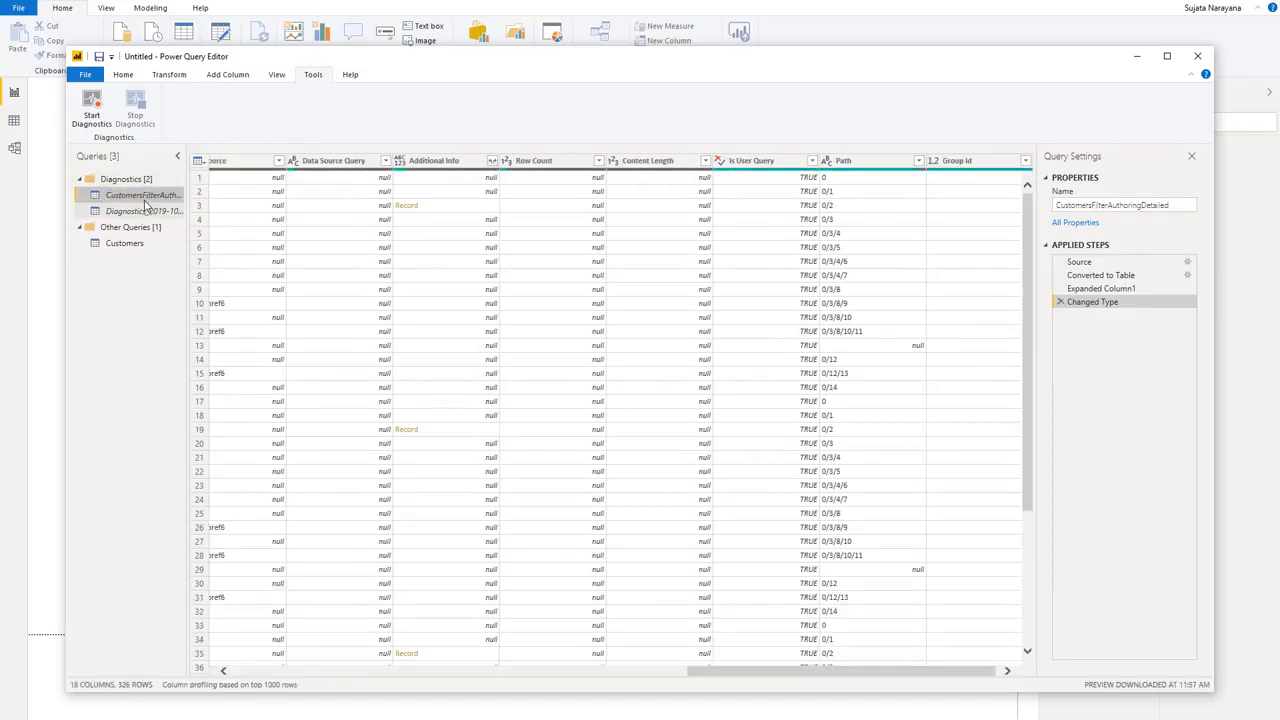
pyautogui.rightClick(145, 197)
pyautogui.click(192, 274)
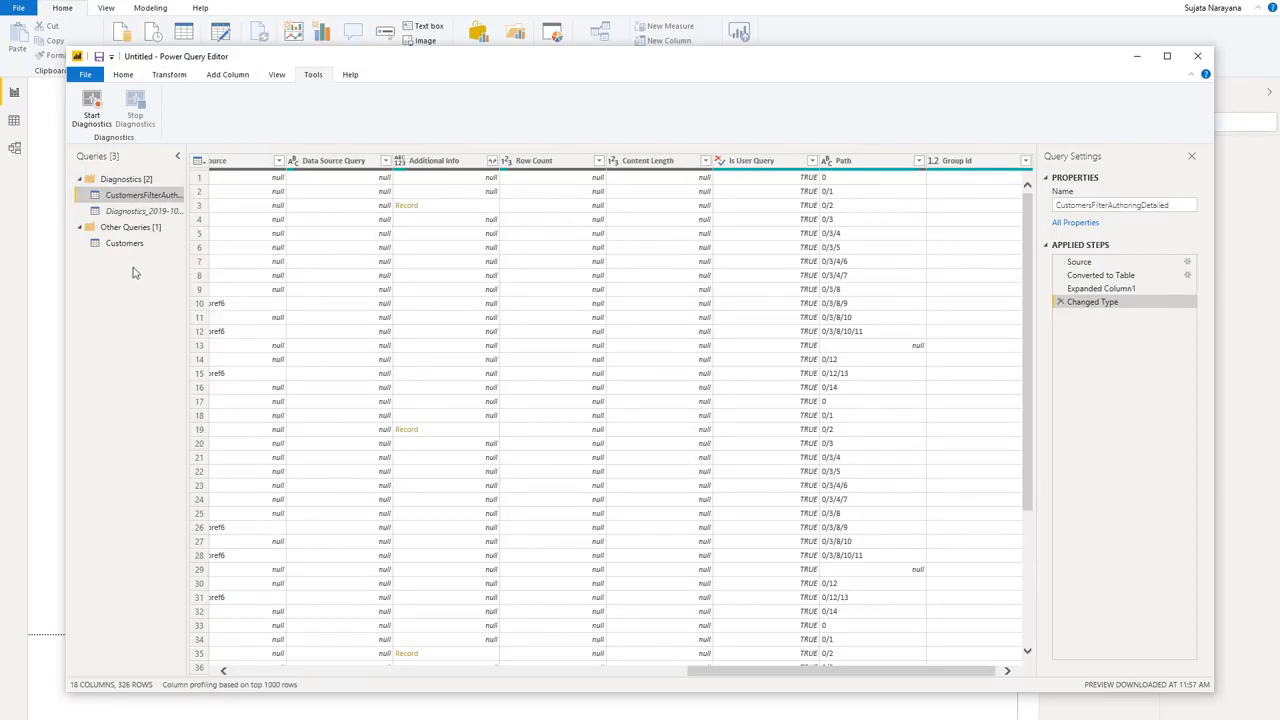
# Step: Apply the pending changes to the Customers and diagnostics queries and return to the report
pyautogui.click(125, 244)
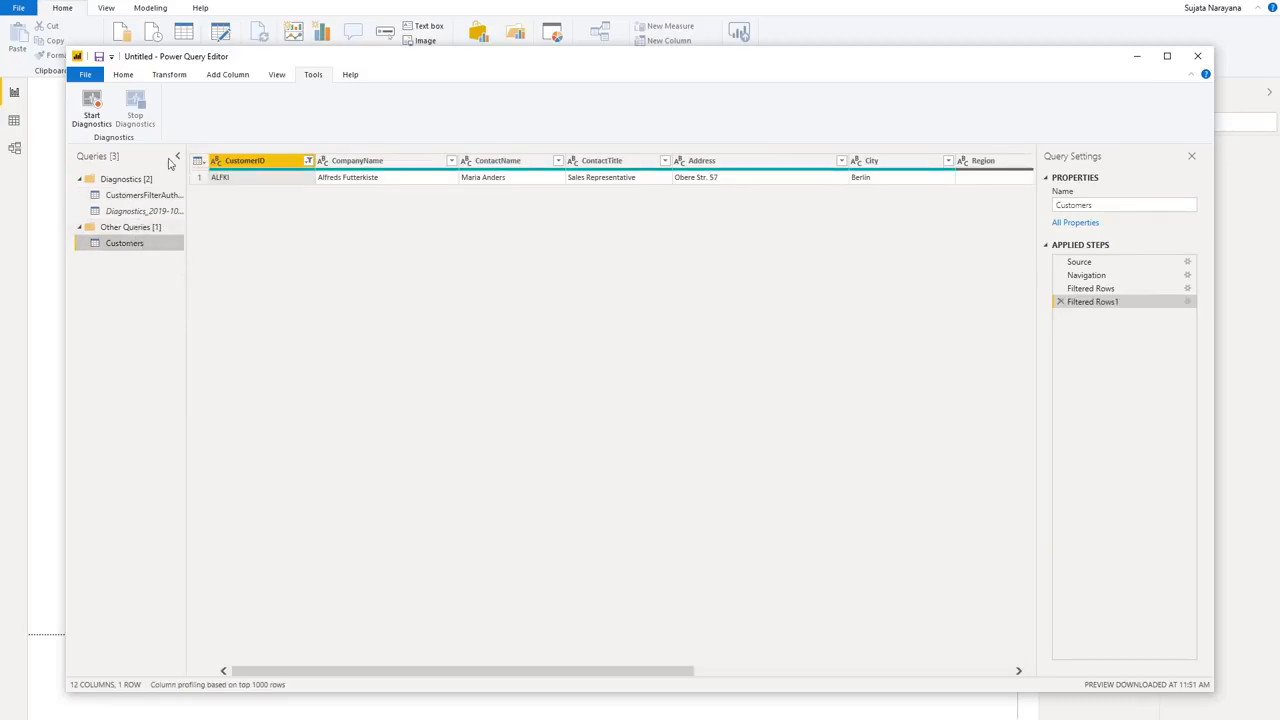
pyautogui.click(121, 80)
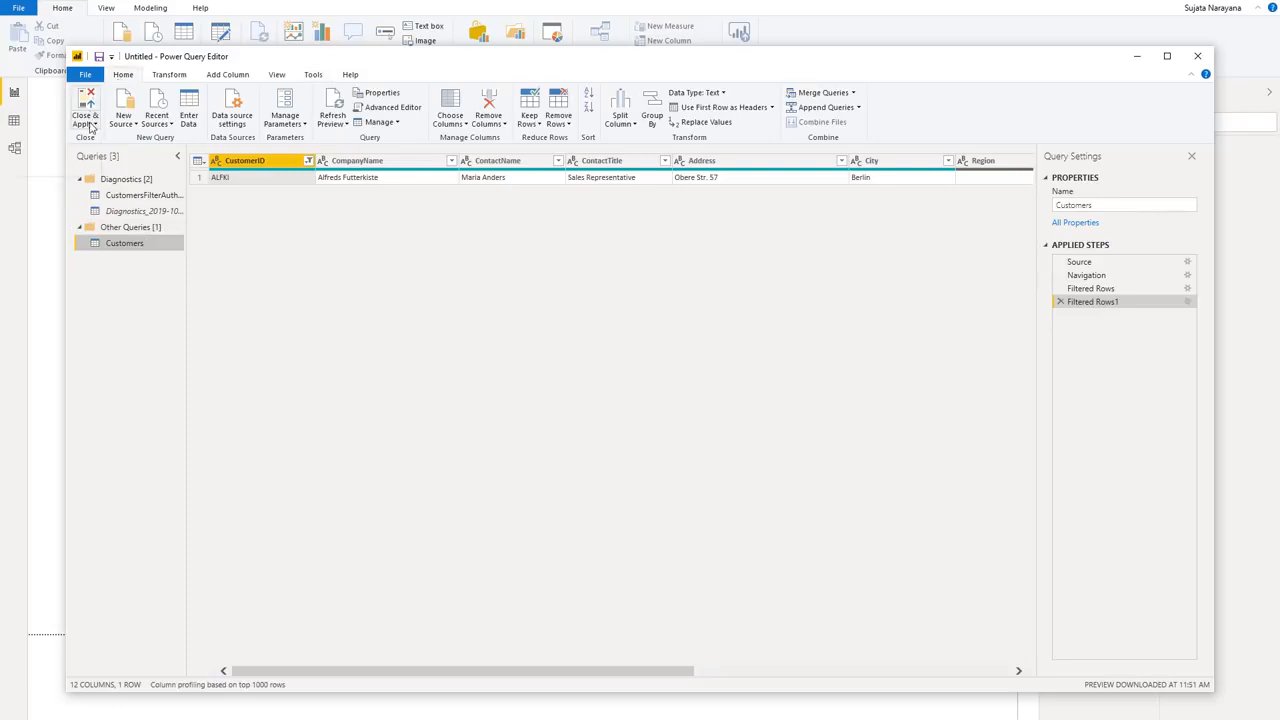
pyautogui.click(85, 123)
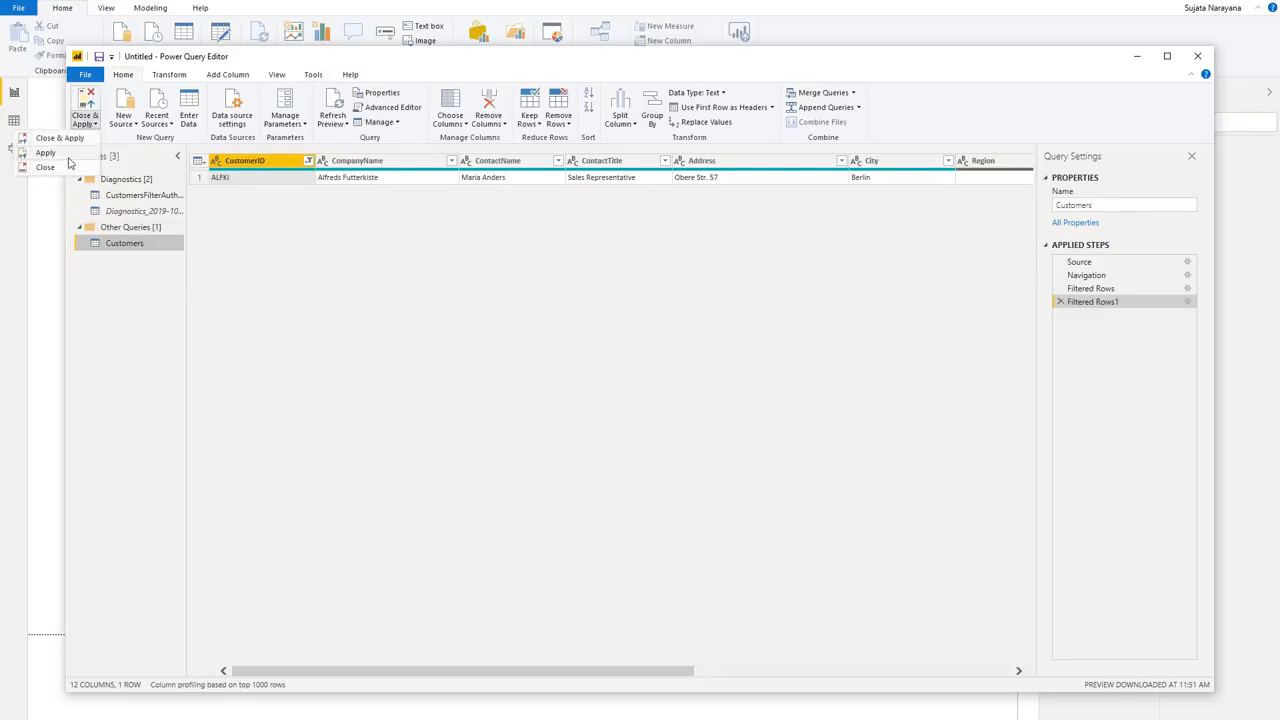
pyautogui.click(62, 154)
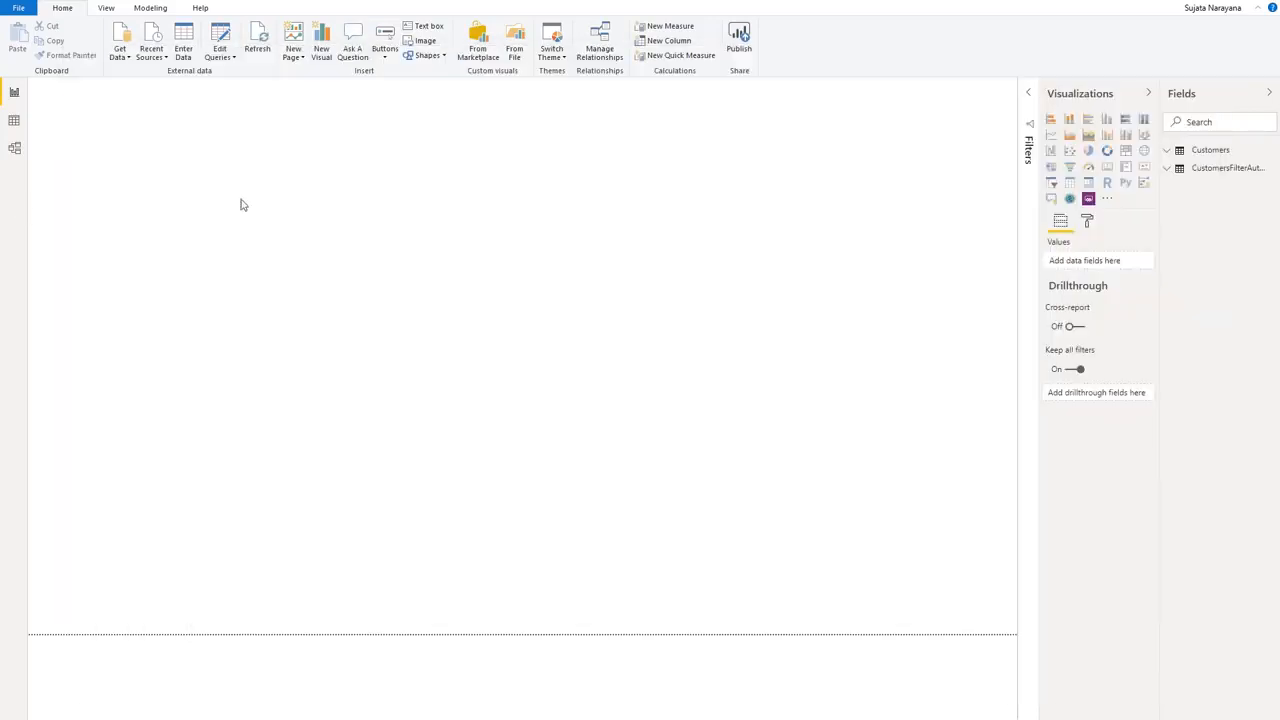
# Step: Insert a stacked column chart with Step, Id and Query from CustomersFilterAuthoringDetailed on its axis
pyautogui.click(1167, 169)
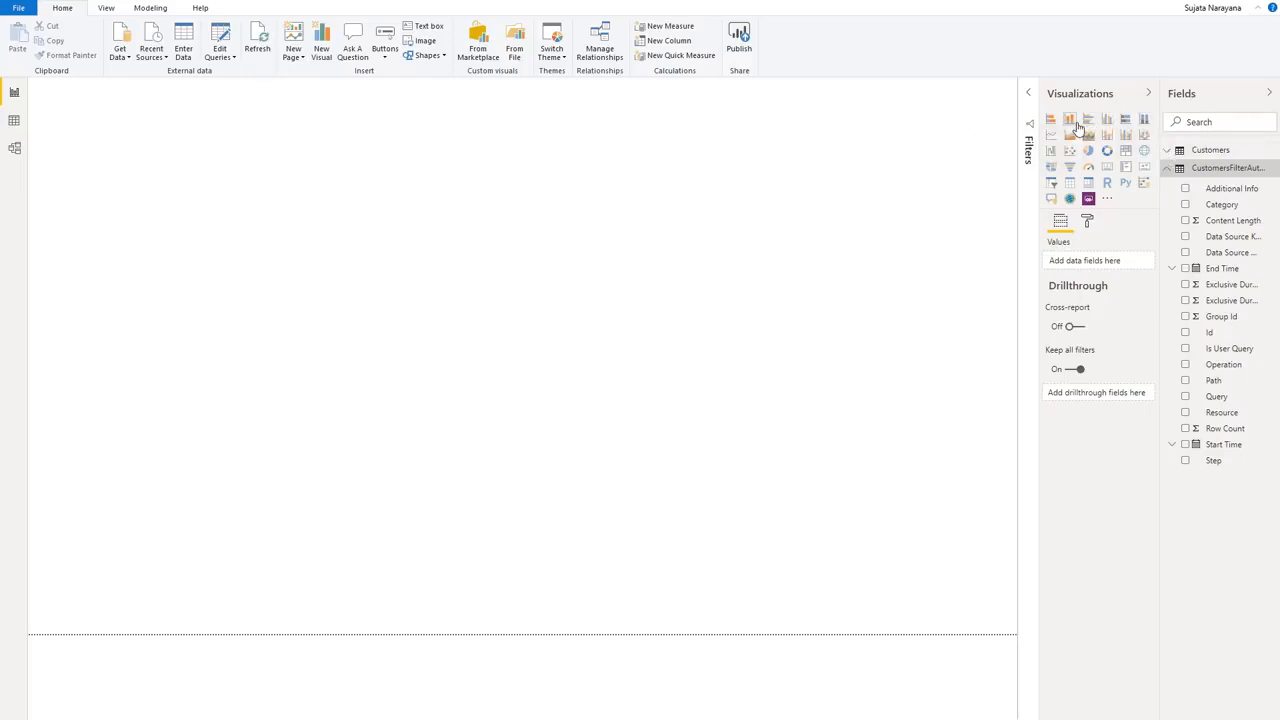
pyautogui.click(1077, 126)
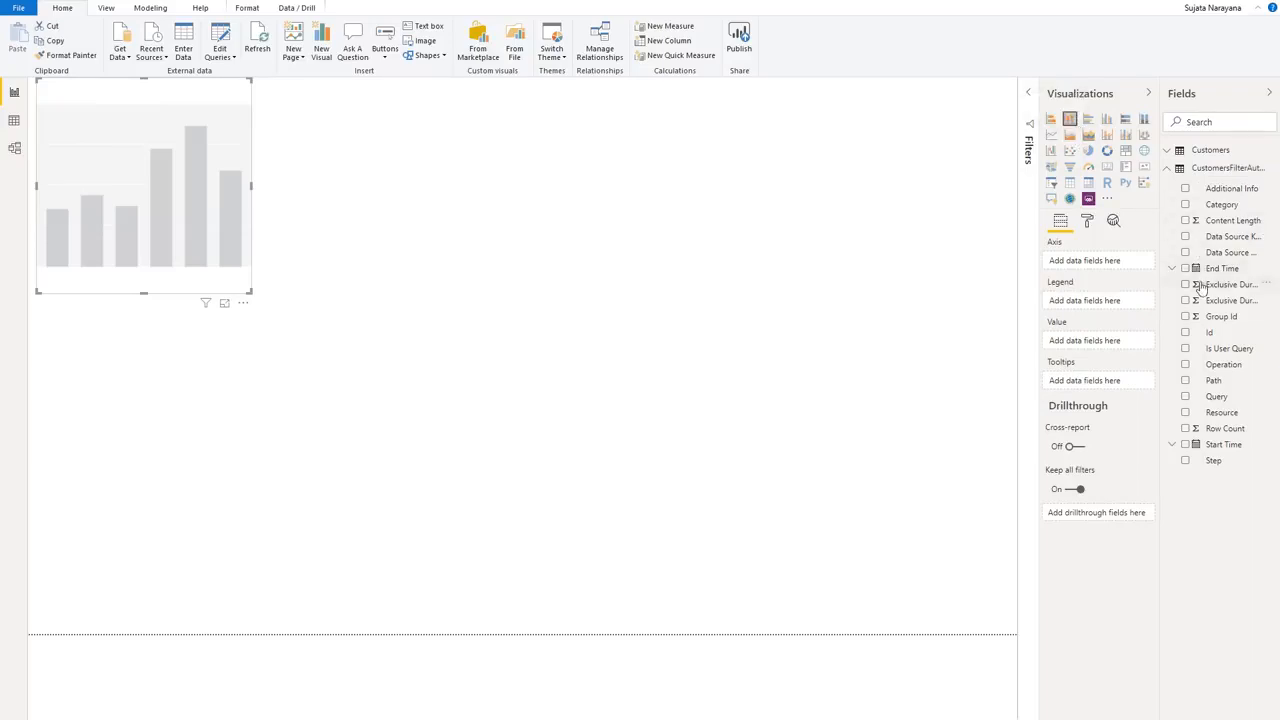
pyautogui.moveTo(1205, 460); pyautogui.dragTo(1094, 262)
pyautogui.moveTo(1229, 334); pyautogui.dragTo(1131, 282)
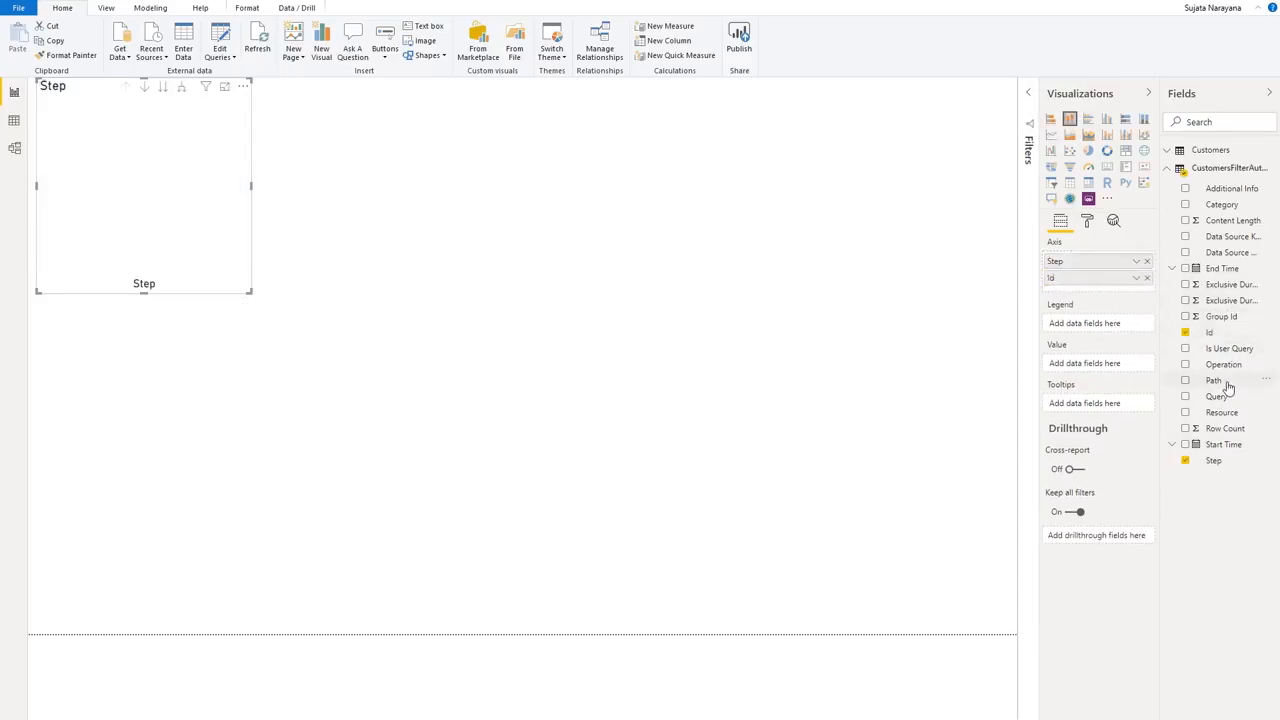
pyautogui.moveTo(1224, 397); pyautogui.dragTo(1111, 295)
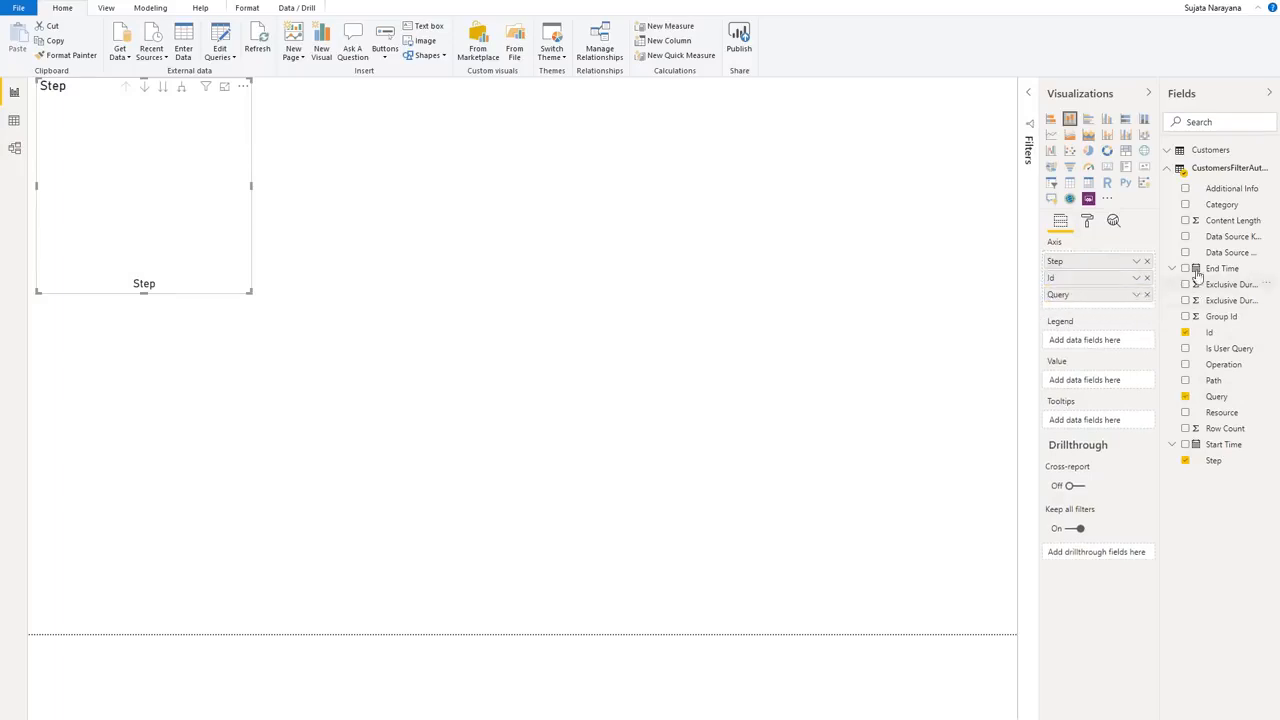
# Step: Set the chart's legend to Category, value to Exclusive Duration and tooltip to Start Time, and widen it across the page
pyautogui.moveTo(1218, 205); pyautogui.dragTo(1118, 342)
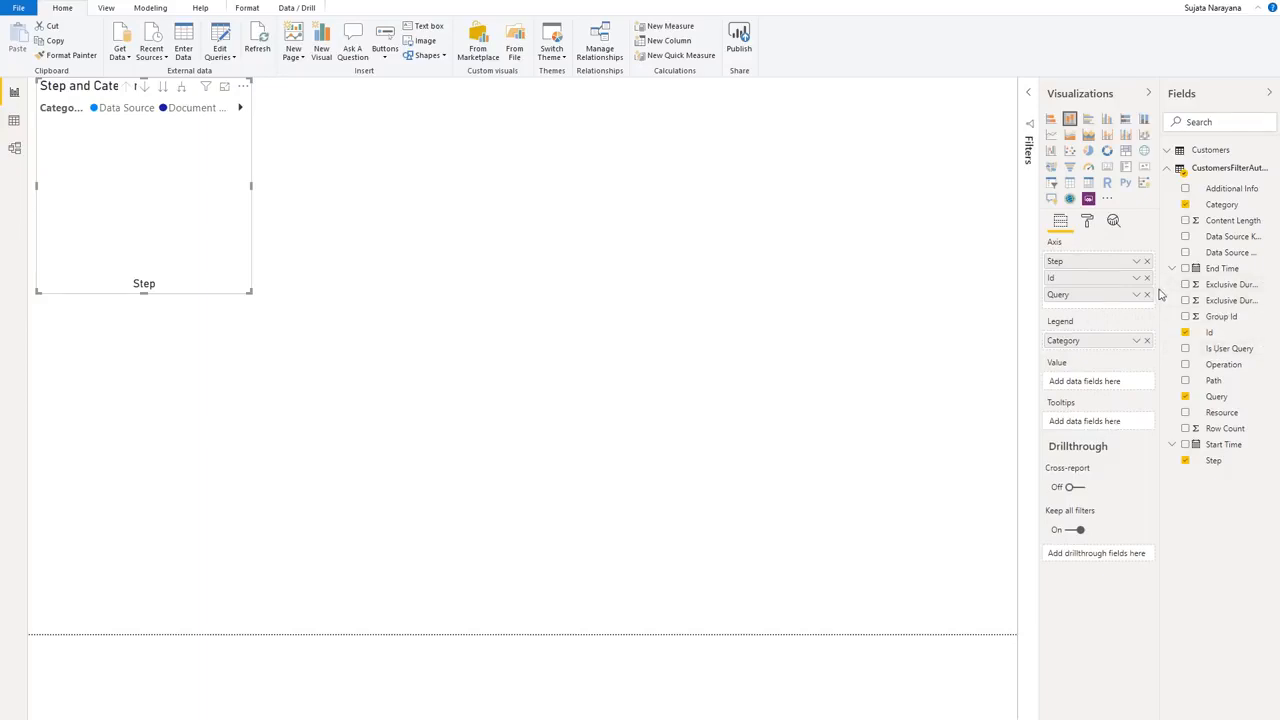
pyautogui.moveTo(1167, 291); pyautogui.dragTo(1070, 385)
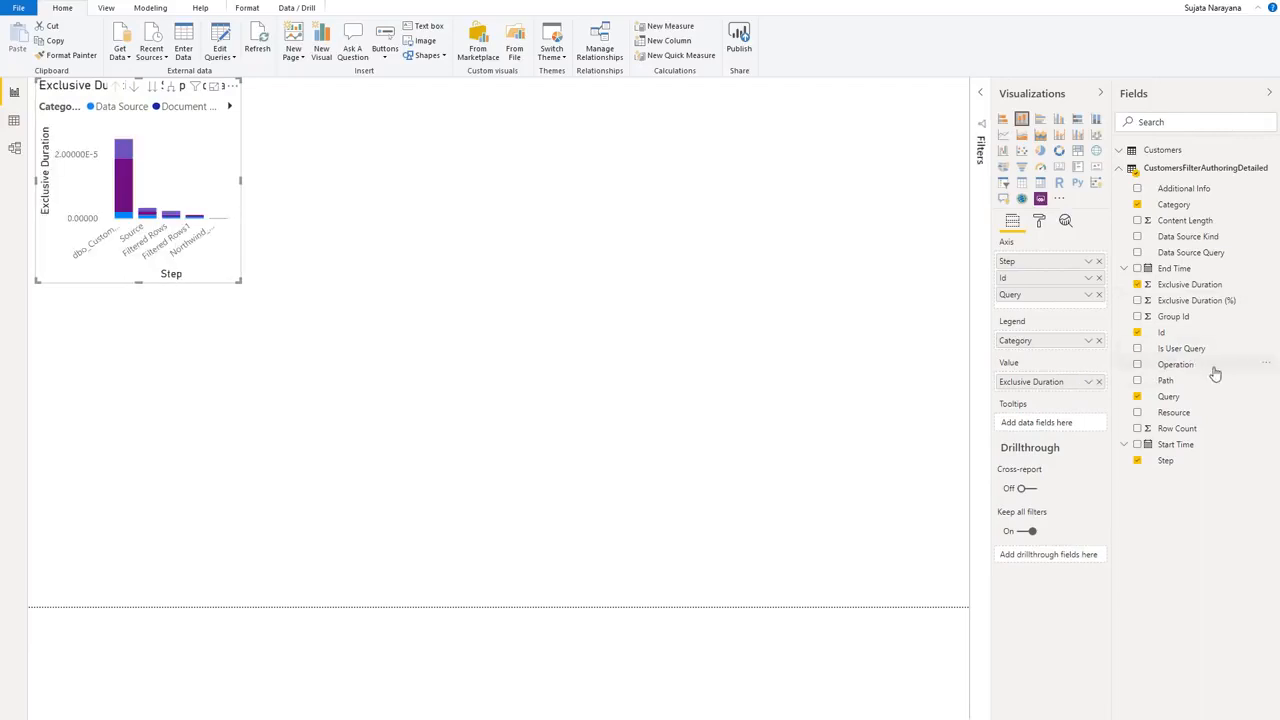
pyautogui.moveTo(1192, 444); pyautogui.dragTo(1030, 422)
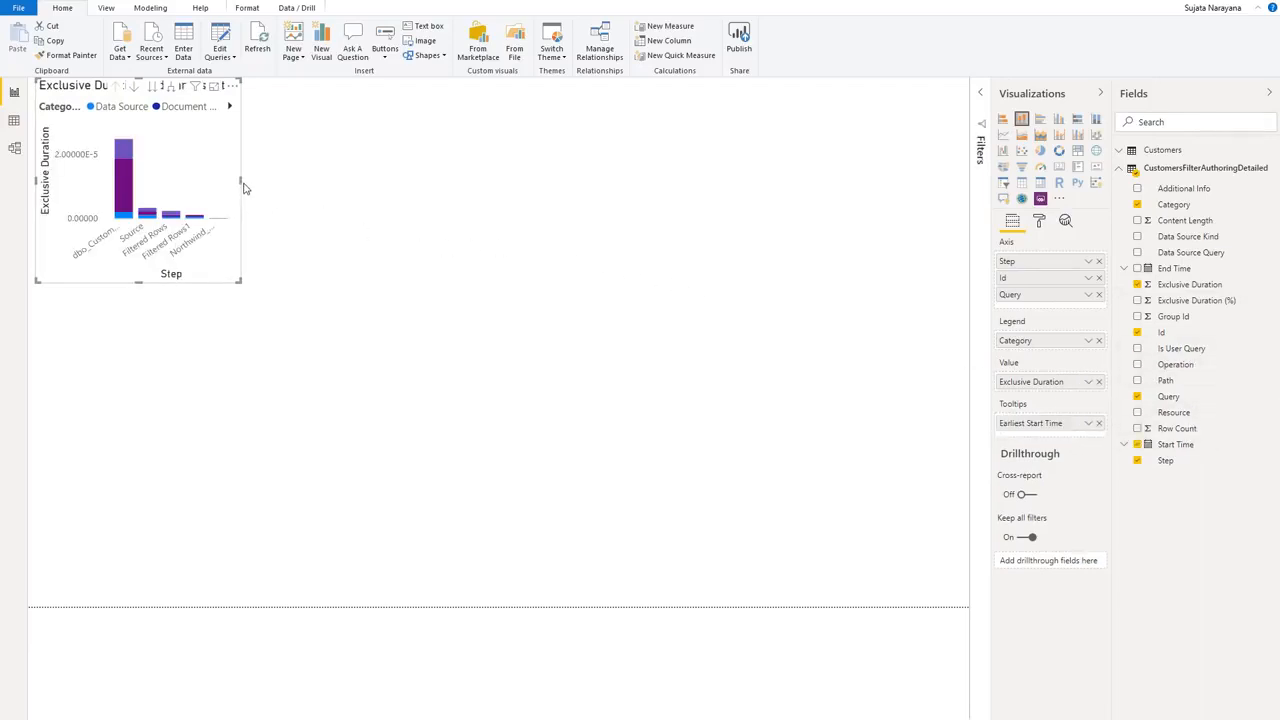
pyautogui.moveTo(293, 190); pyautogui.dragTo(977, 193)
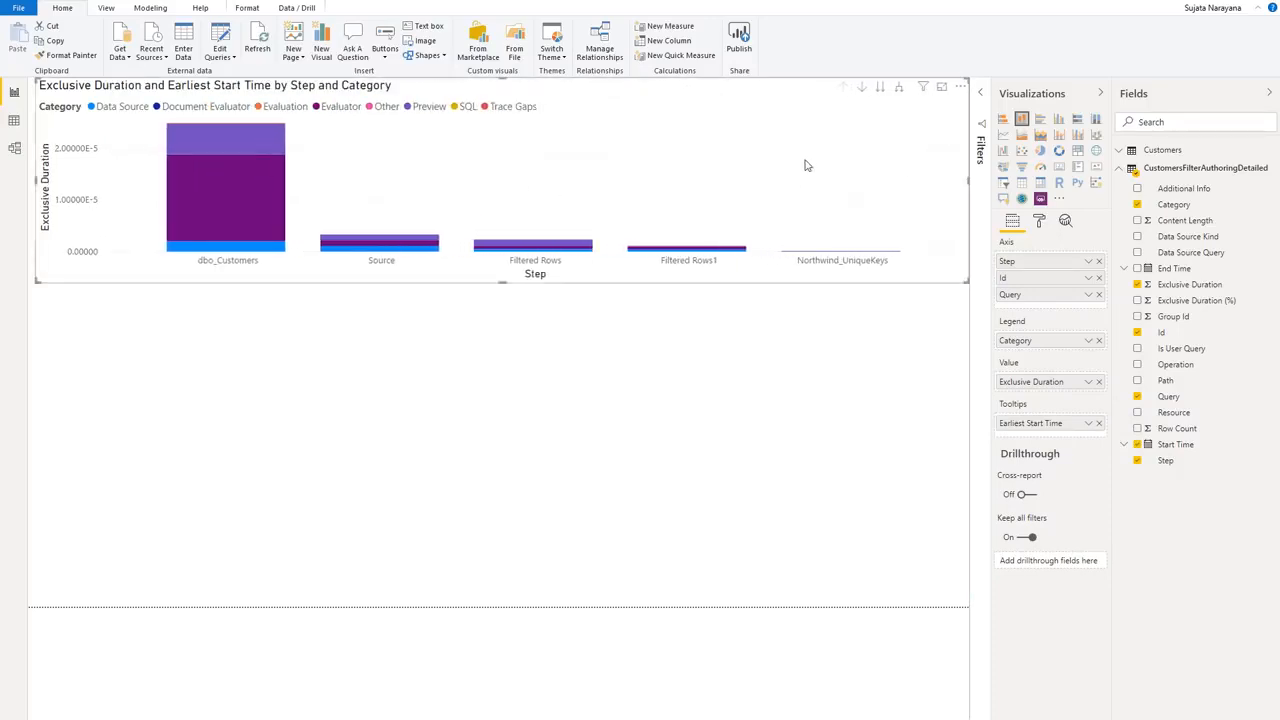
# Step: Sort the column chart ascending by Earliest Start Time and place Id ahead of Step on its axis
pyautogui.click(962, 88)
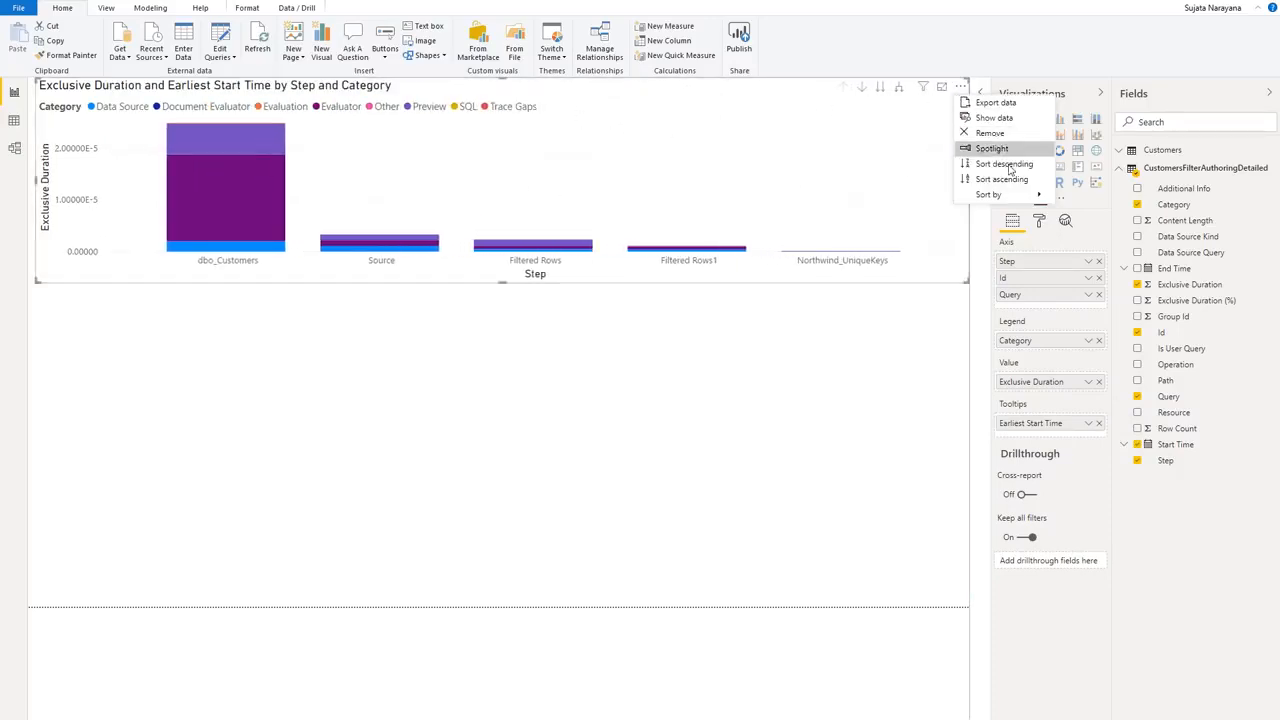
pyautogui.click(1085, 226)
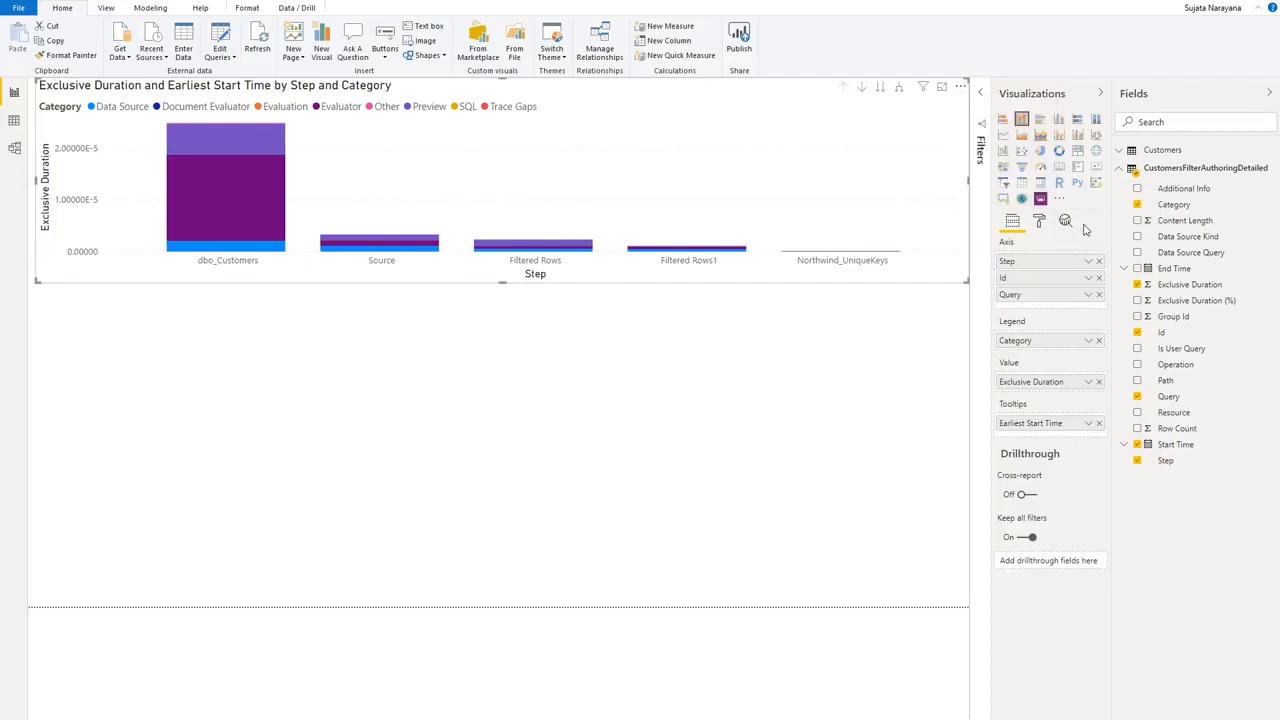
pyautogui.click(960, 88)
pyautogui.click(1001, 179)
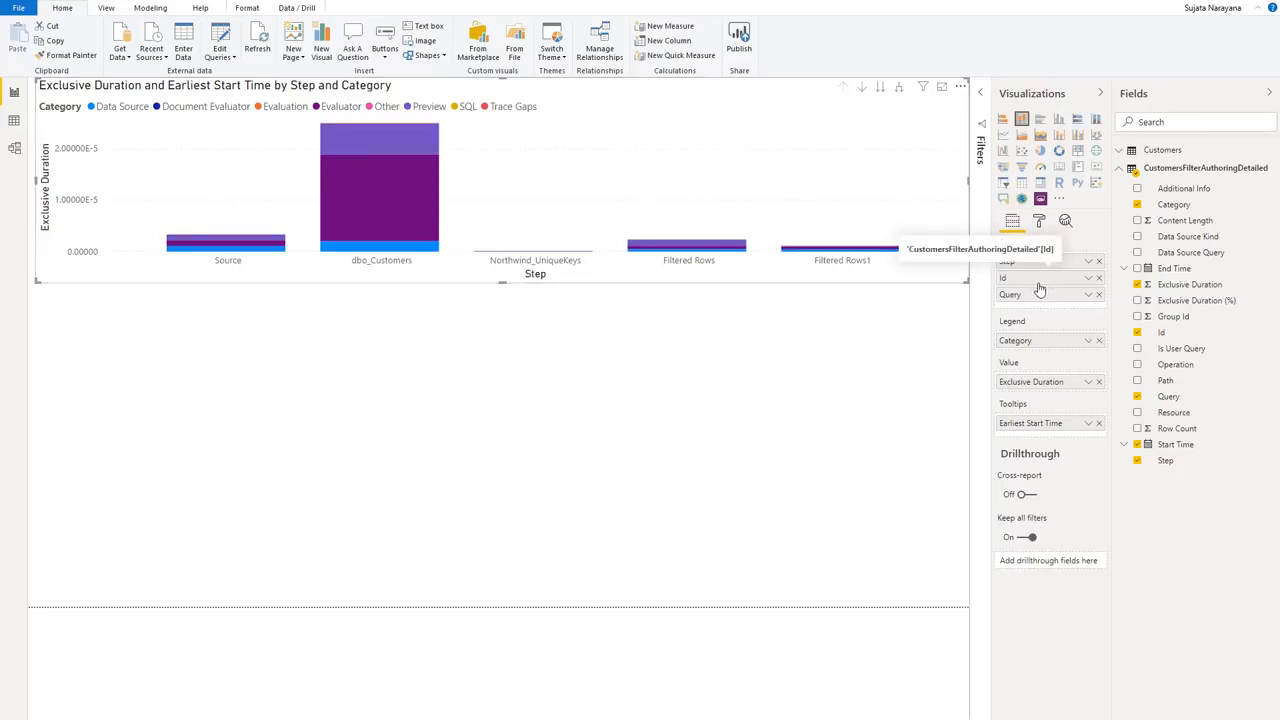
pyautogui.moveTo(1025, 287); pyautogui.dragTo(1024, 262)
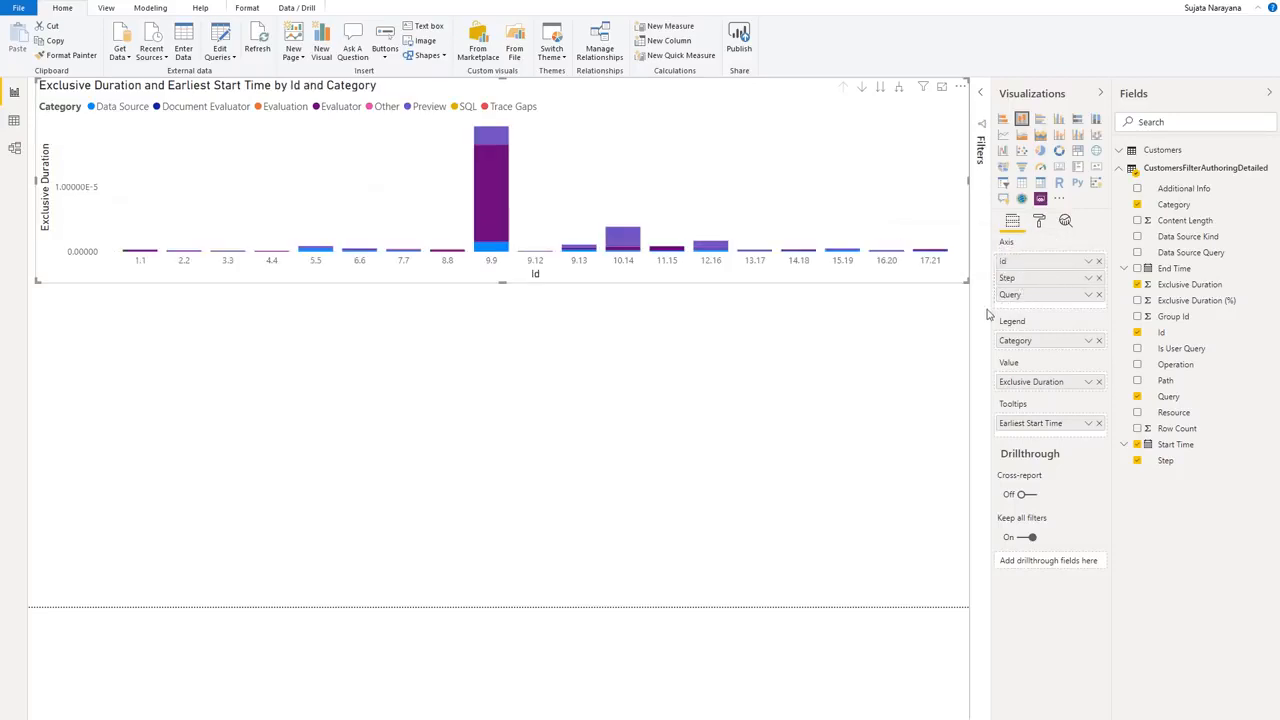
# Step: Insert a table below the chart with Id and Start Time, showing Start Time as a plain field instead of a date hierarchy
pyautogui.click(668, 349)
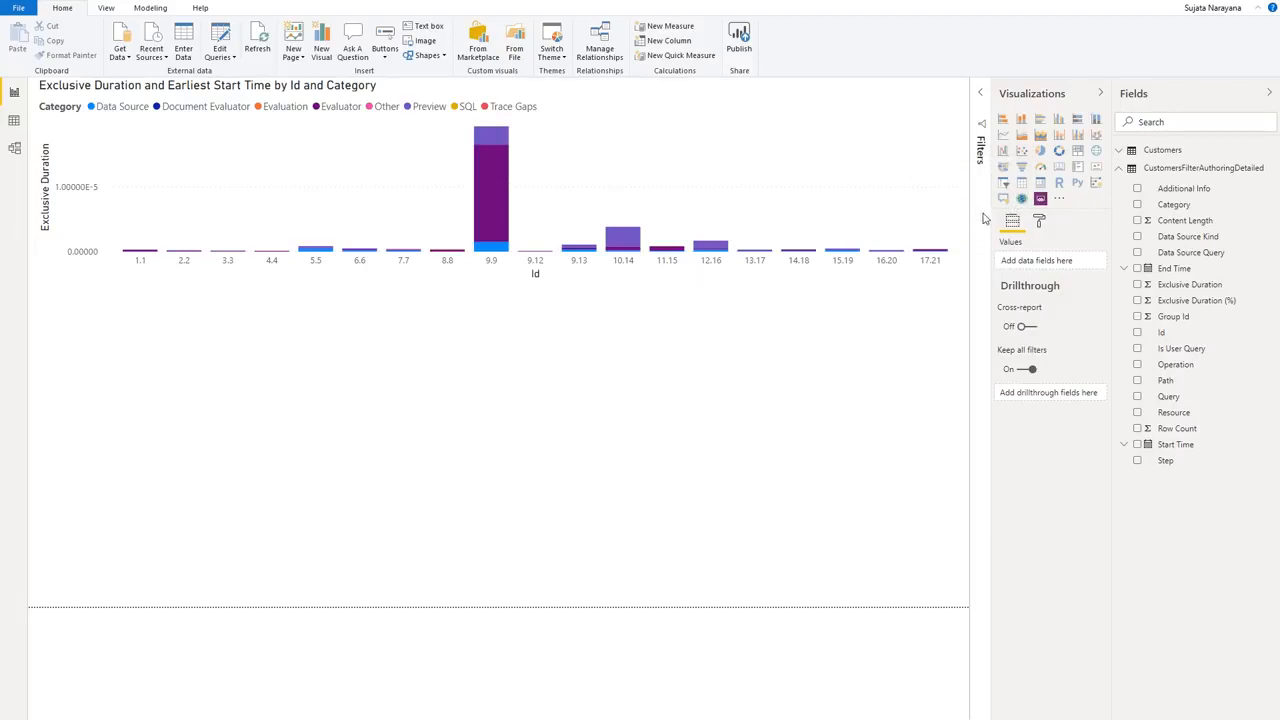
pyautogui.click(1021, 183)
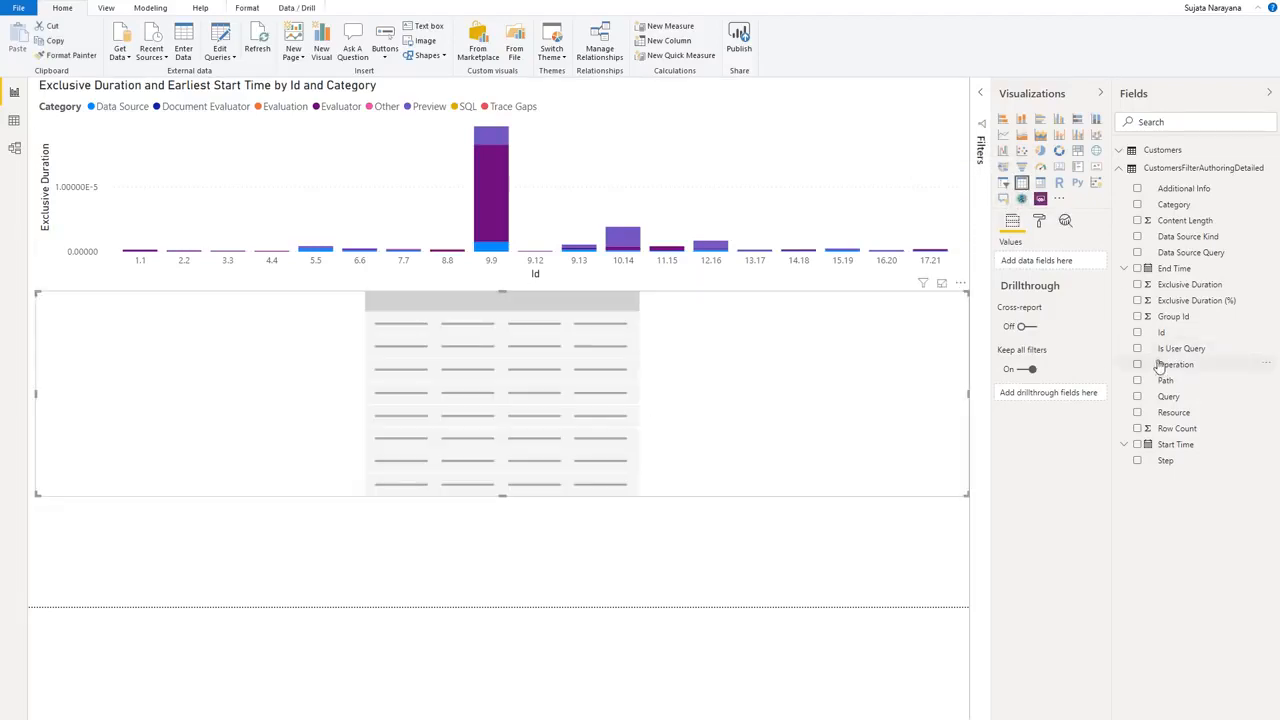
pyautogui.click(1140, 334)
pyautogui.click(1140, 445)
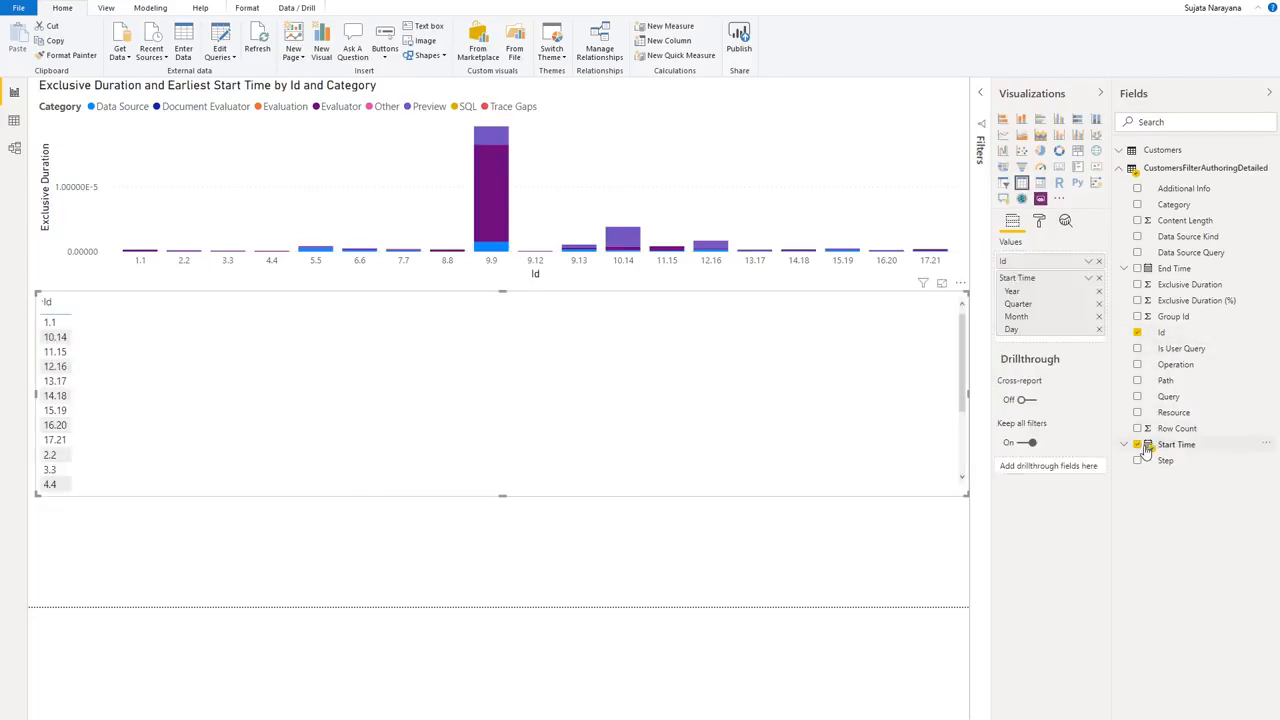
pyautogui.click(1088, 278)
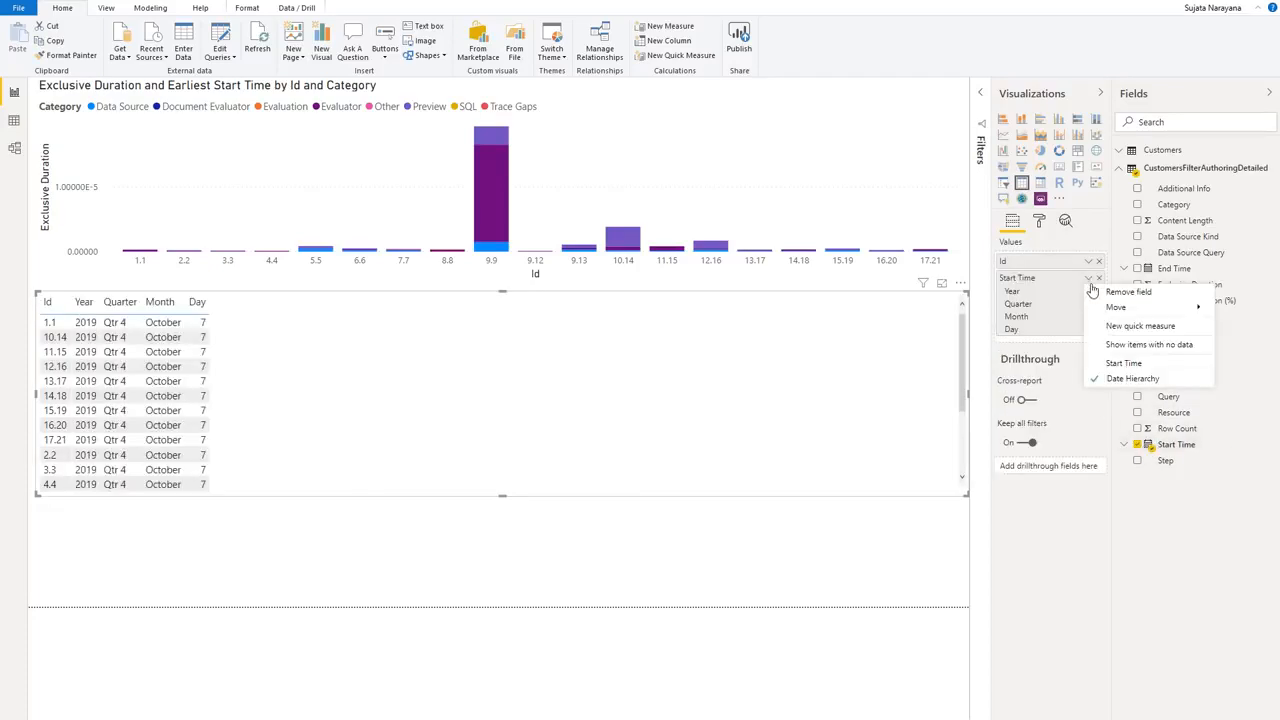
pyautogui.click(1118, 361)
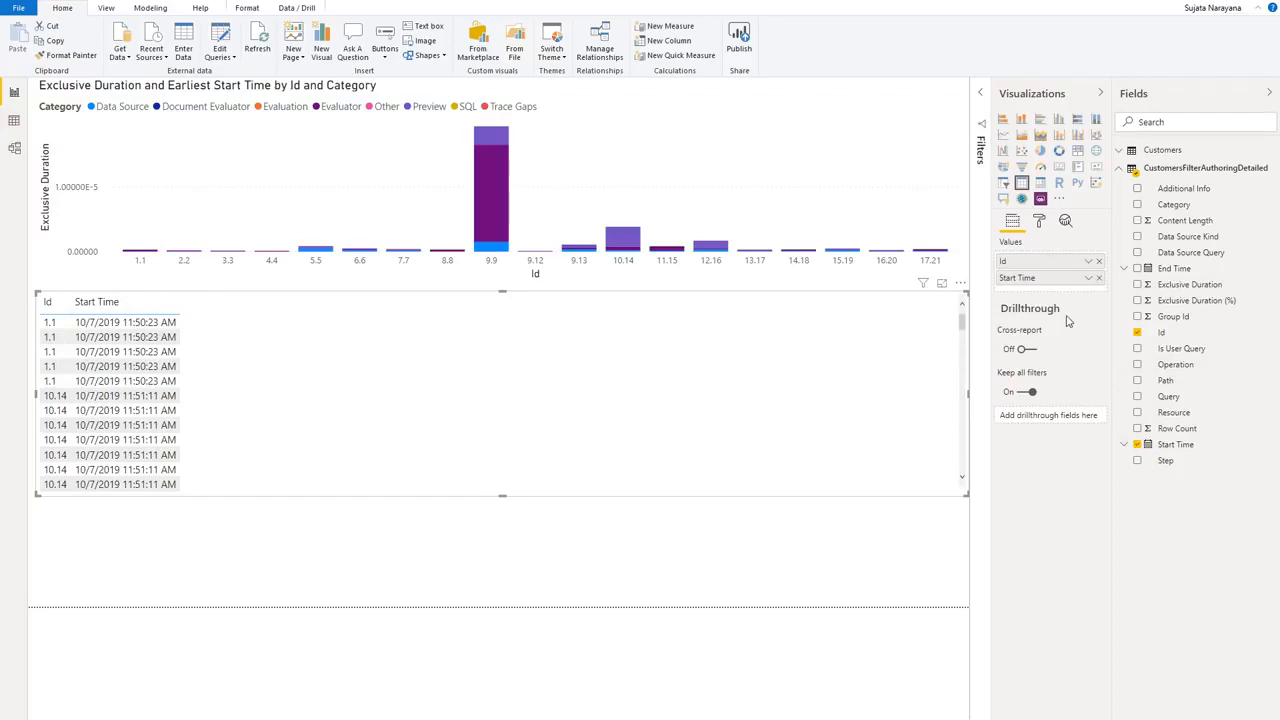
# Step: Add Query, Step, Data Source Query, Exclusive Duration (%) and Row Count to the table
pyautogui.click(1138, 397)
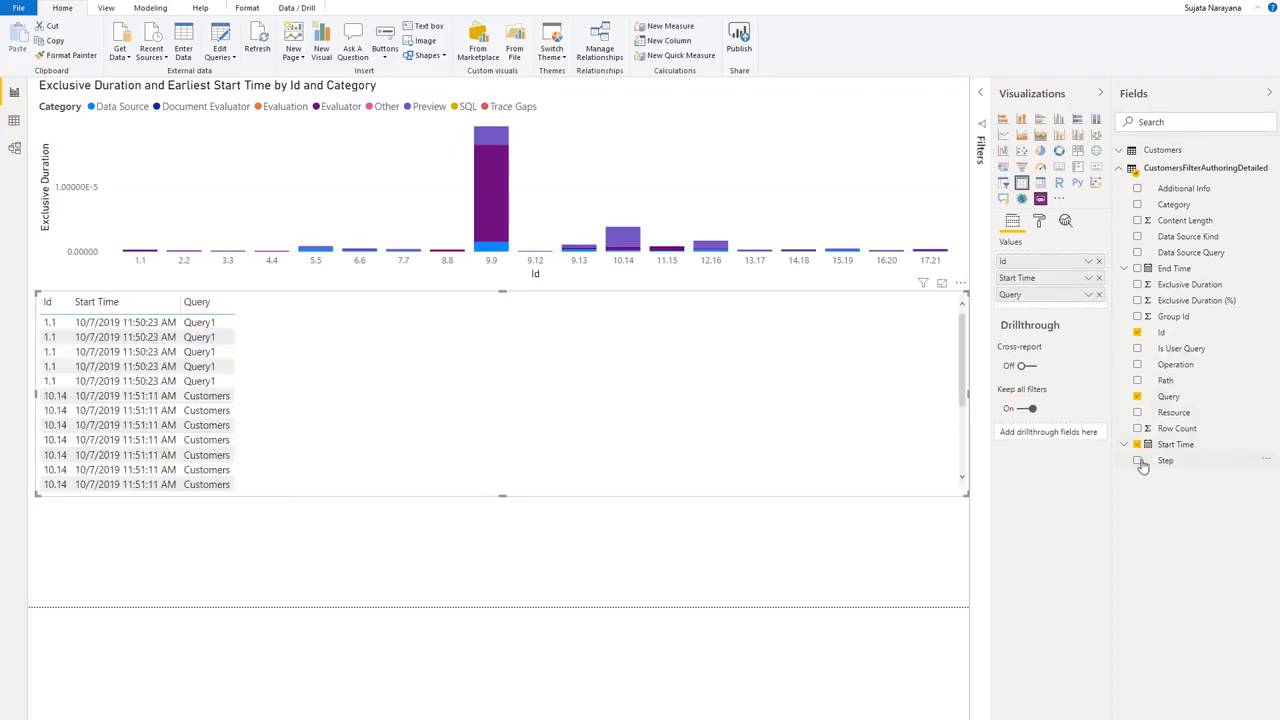
pyautogui.click(1140, 462)
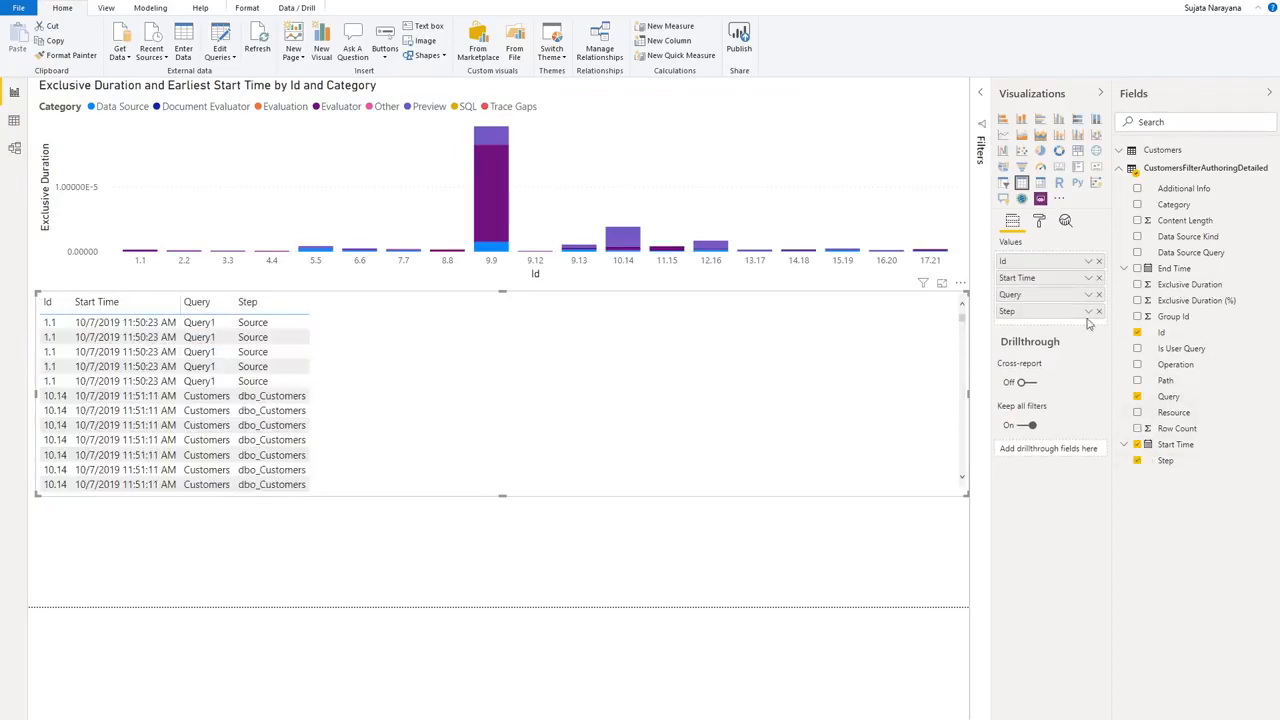
pyautogui.click(1138, 253)
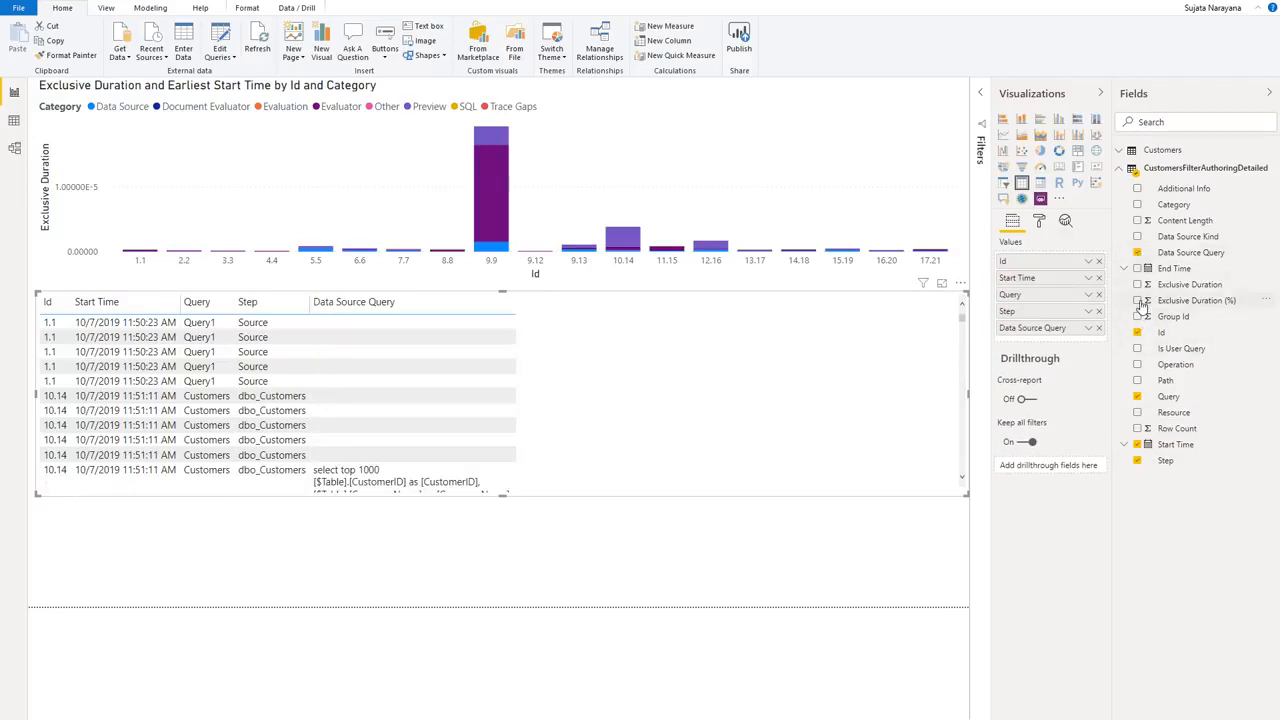
pyautogui.click(1138, 301)
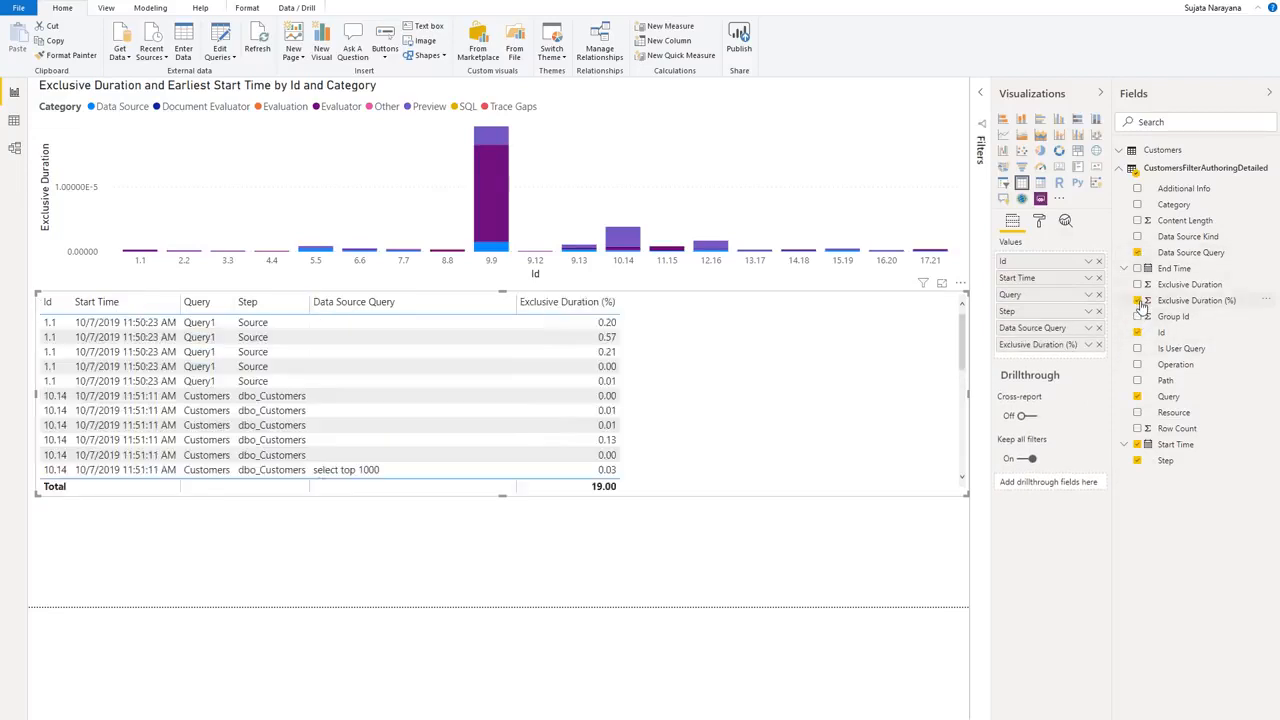
pyautogui.click(1137, 429)
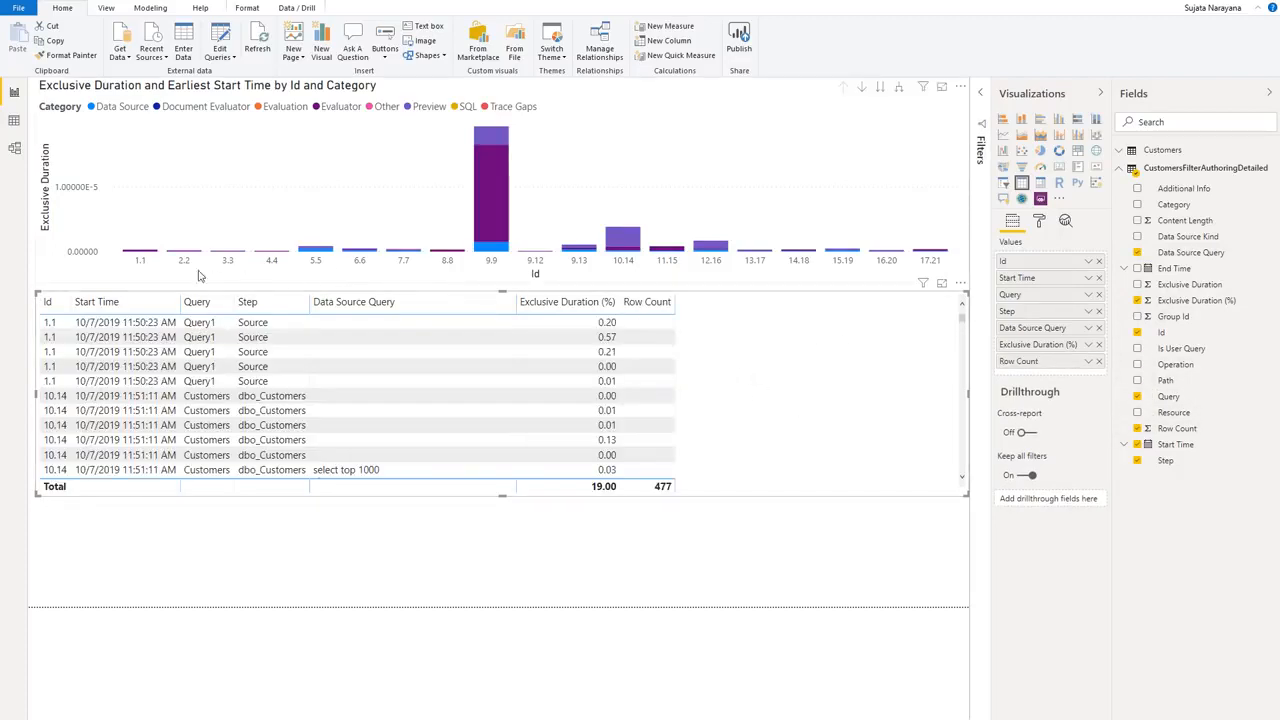
# Step: Cross-filter the table by Ids 1.1, 2.2, 3.3 and 4.4 in turn to inspect each one's diagnostics rows
pyautogui.click(140, 264)
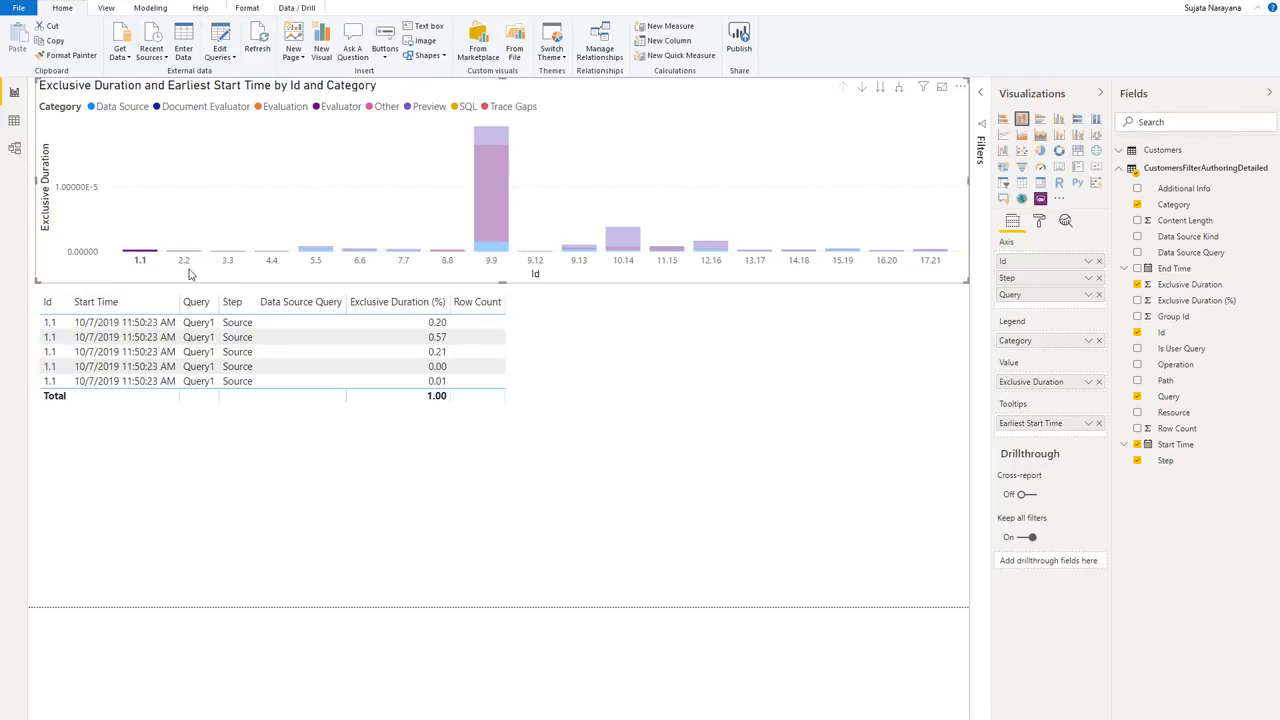
pyautogui.click(185, 265)
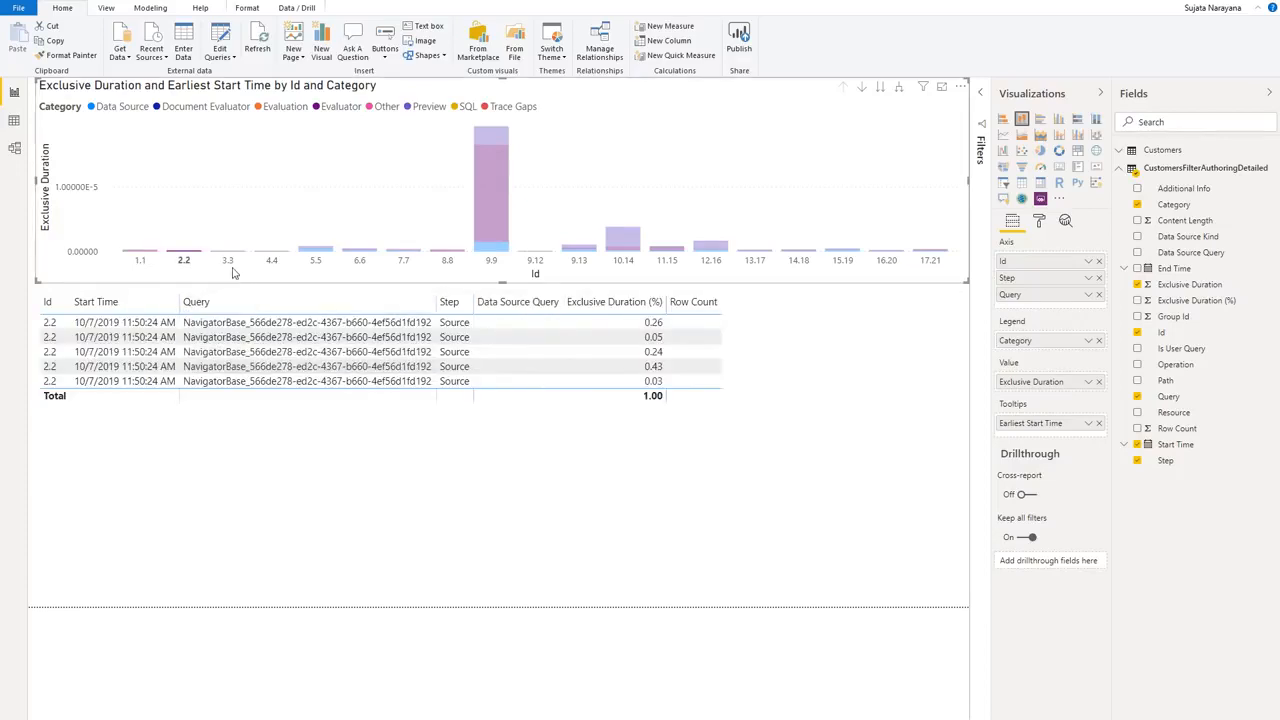
pyautogui.click(228, 264)
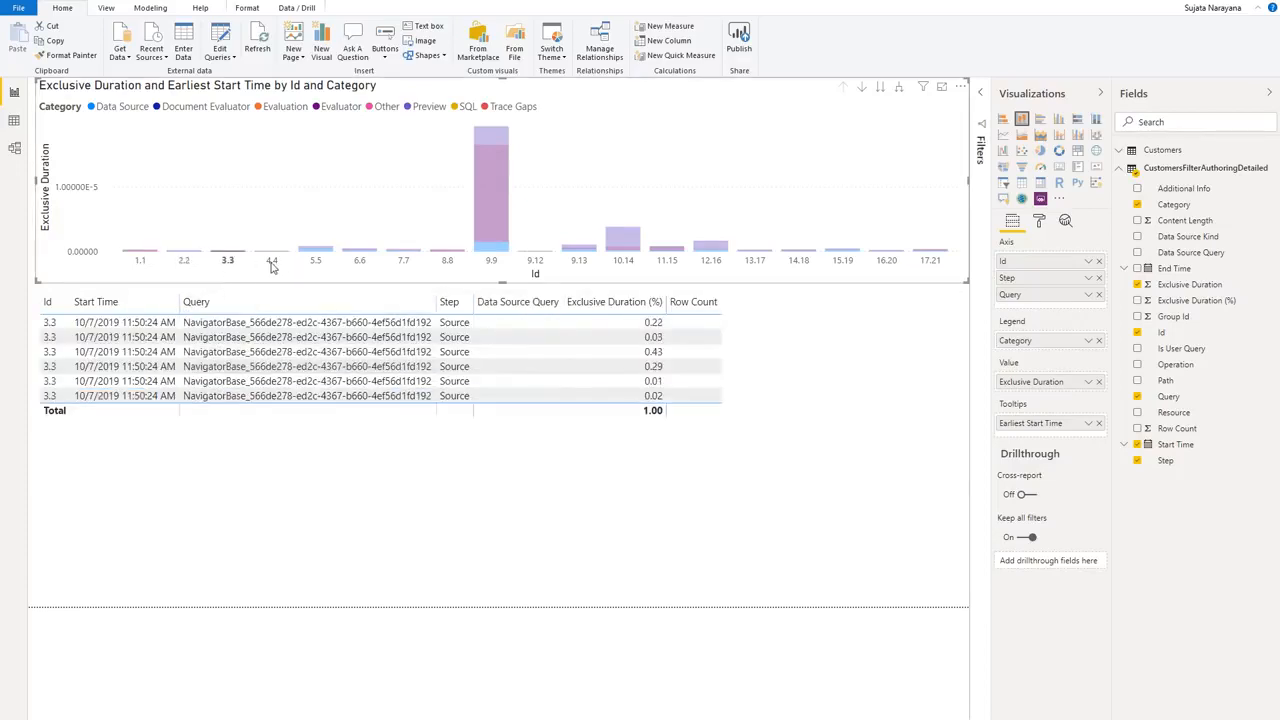
pyautogui.click(271, 263)
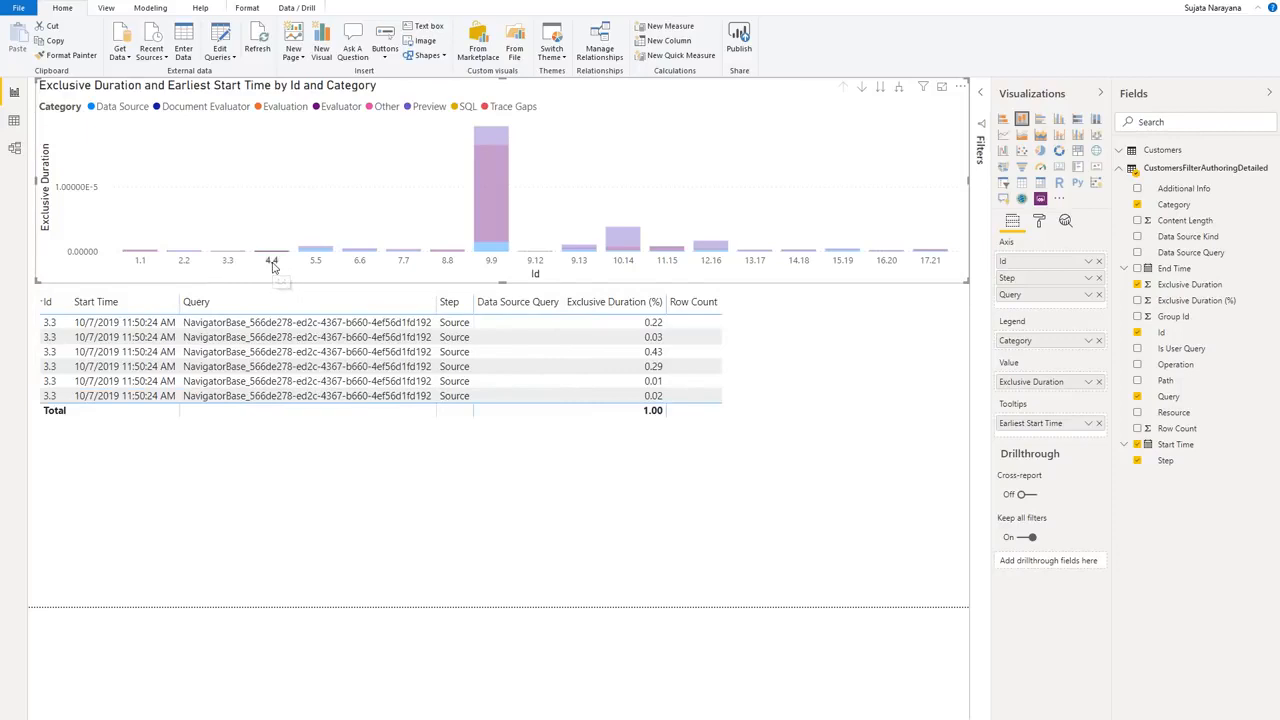
# Step: Cross-filter the table to Id 5.5 and examine its Data Source Query, Exclusive Duration (%) and Row Count columns
pyautogui.click(316, 264)
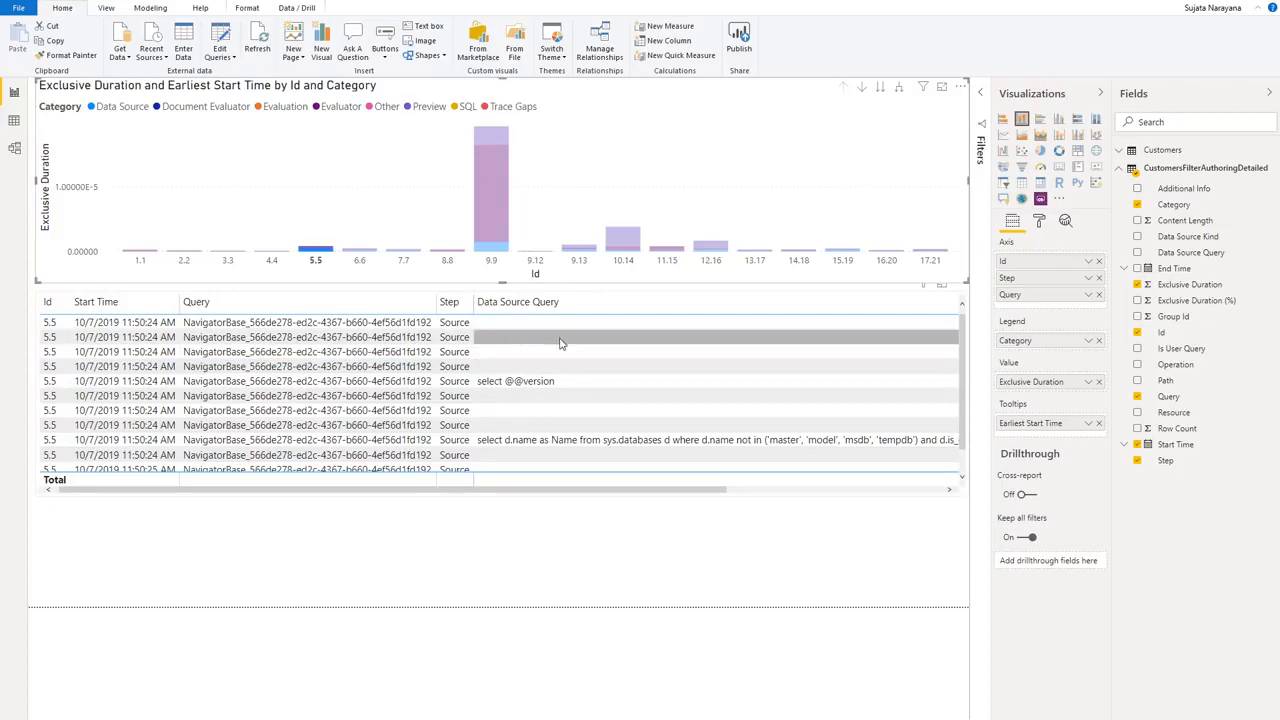
pyautogui.scroll(-1, 585, 366)
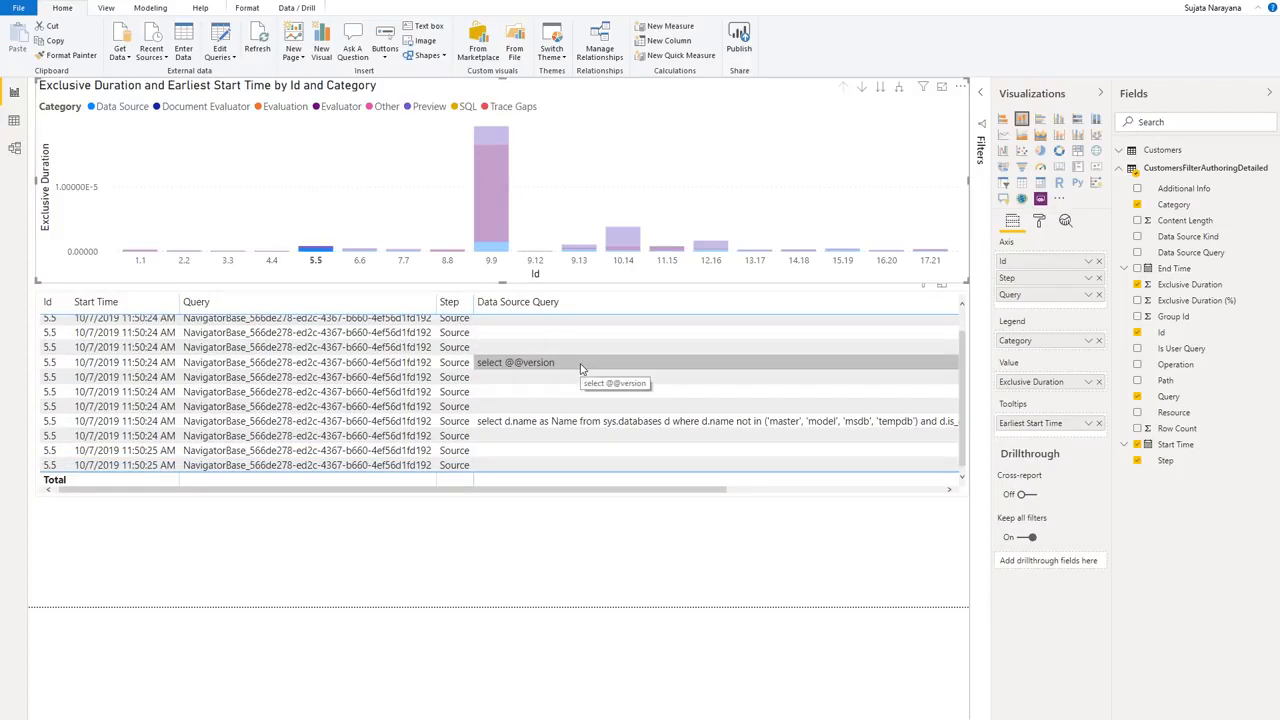
pyautogui.moveTo(591, 494); pyautogui.dragTo(800, 494)
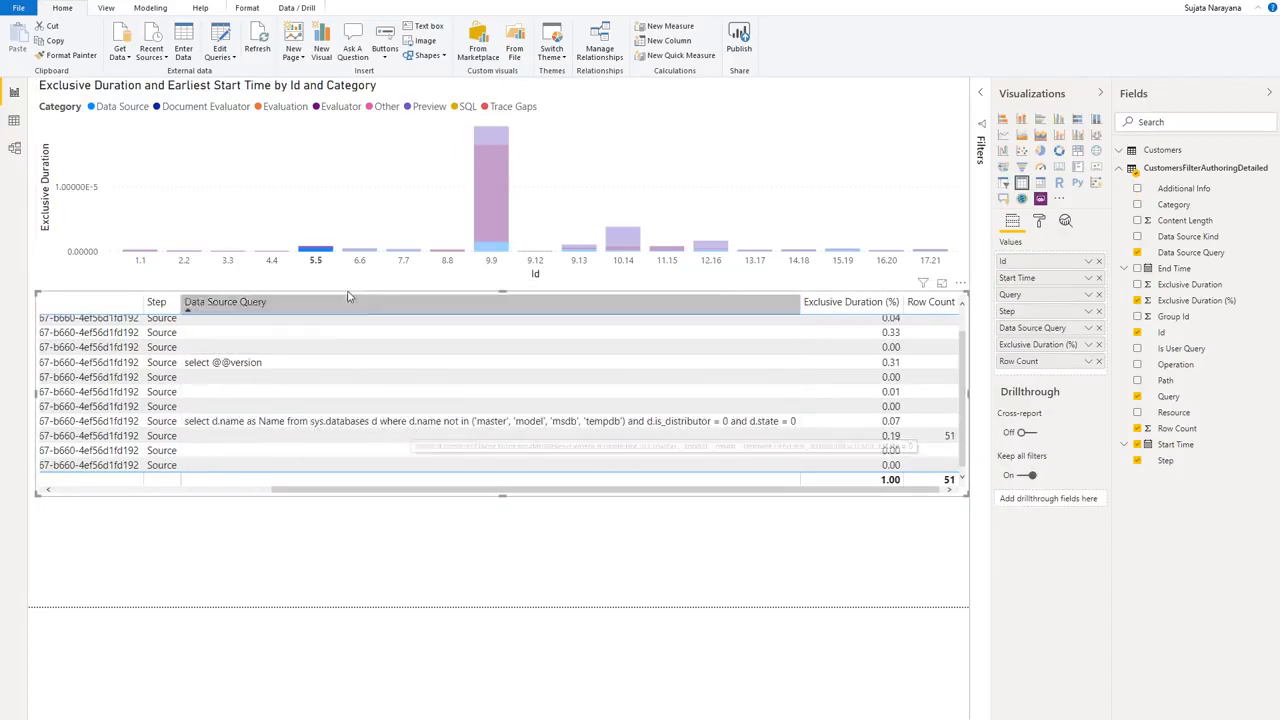
# Step: Cross-filter the table to Id 6.6, dismiss the meeting notifications and read through its data source queries
pyautogui.click(366, 265)
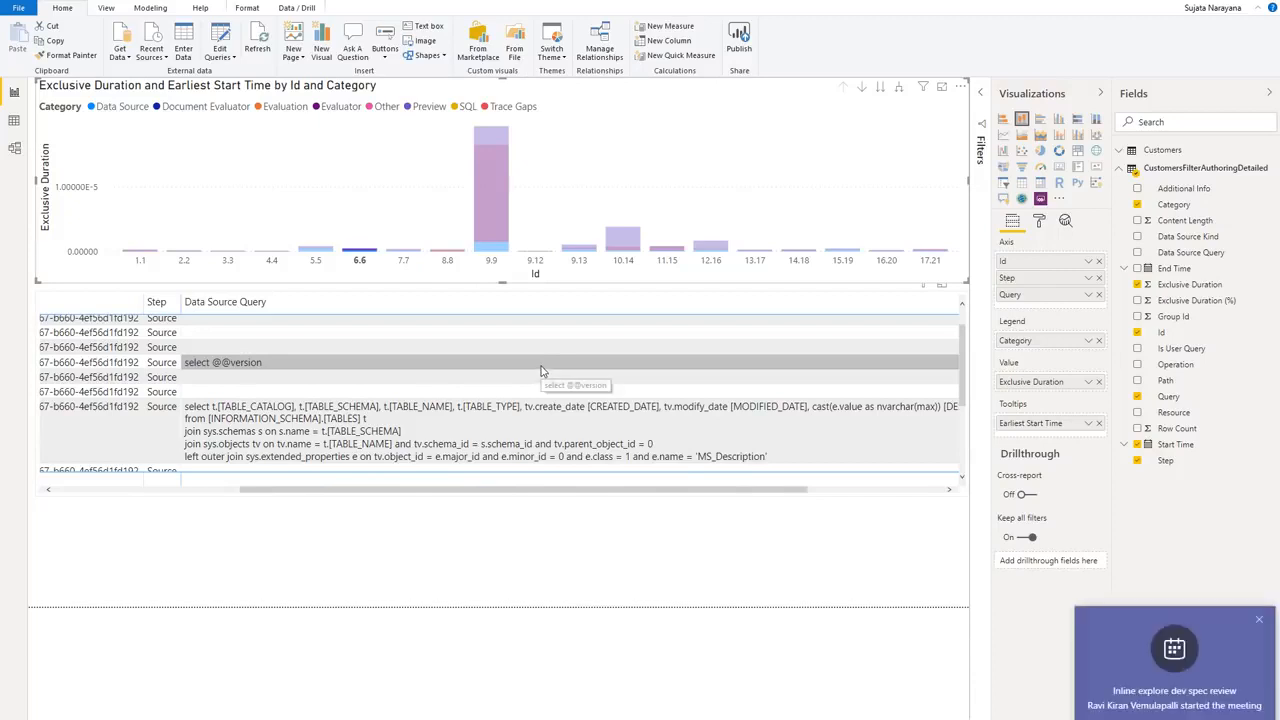
pyautogui.click(1259, 620)
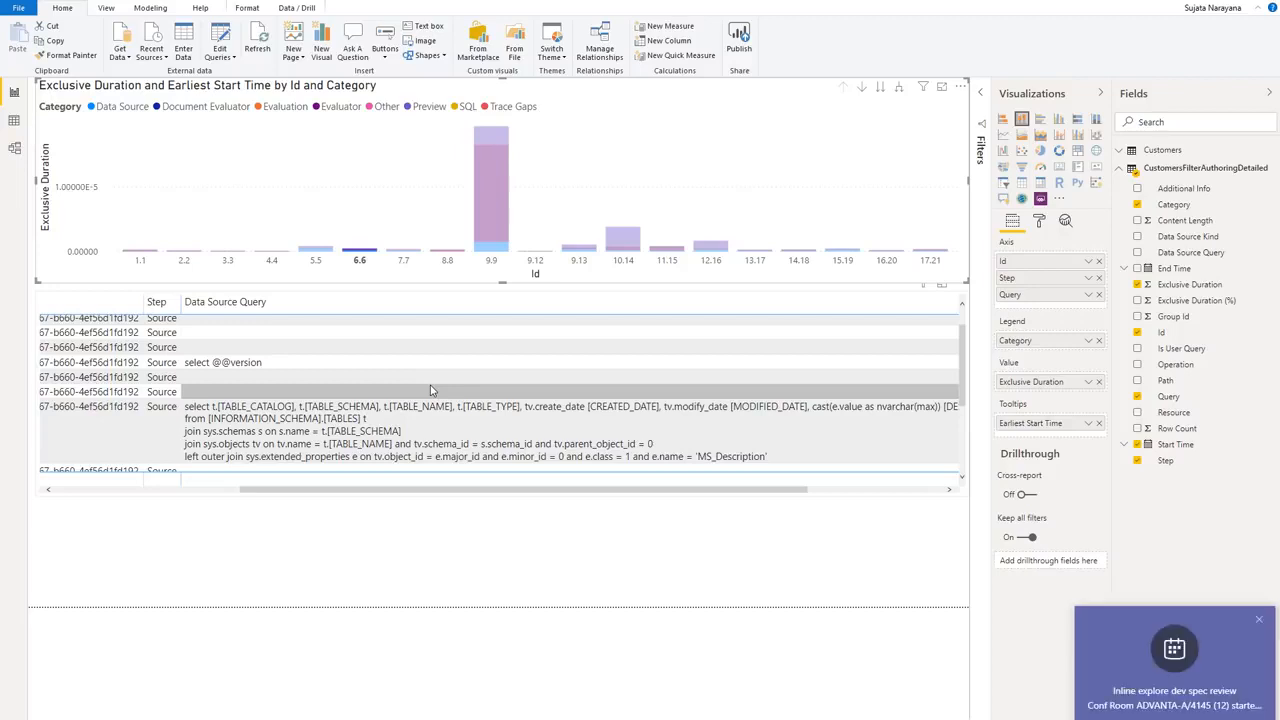
pyautogui.click(1259, 621)
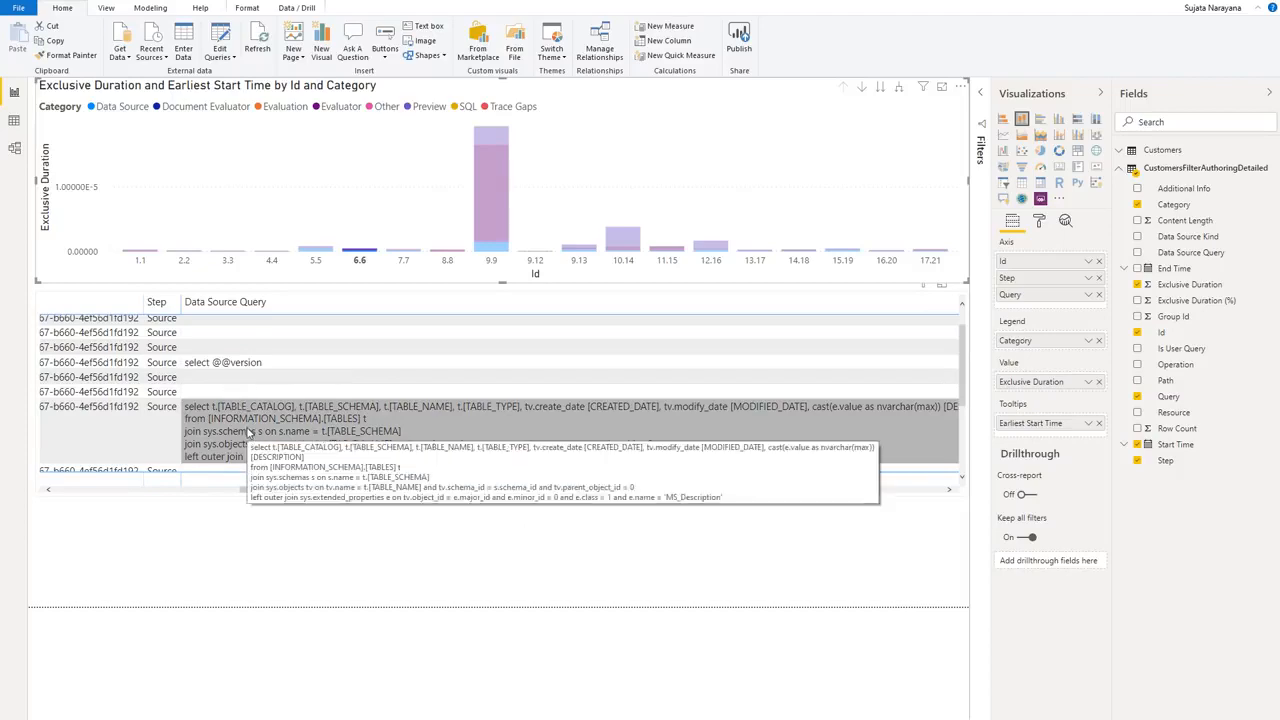
pyautogui.scroll(-3, 262, 400)
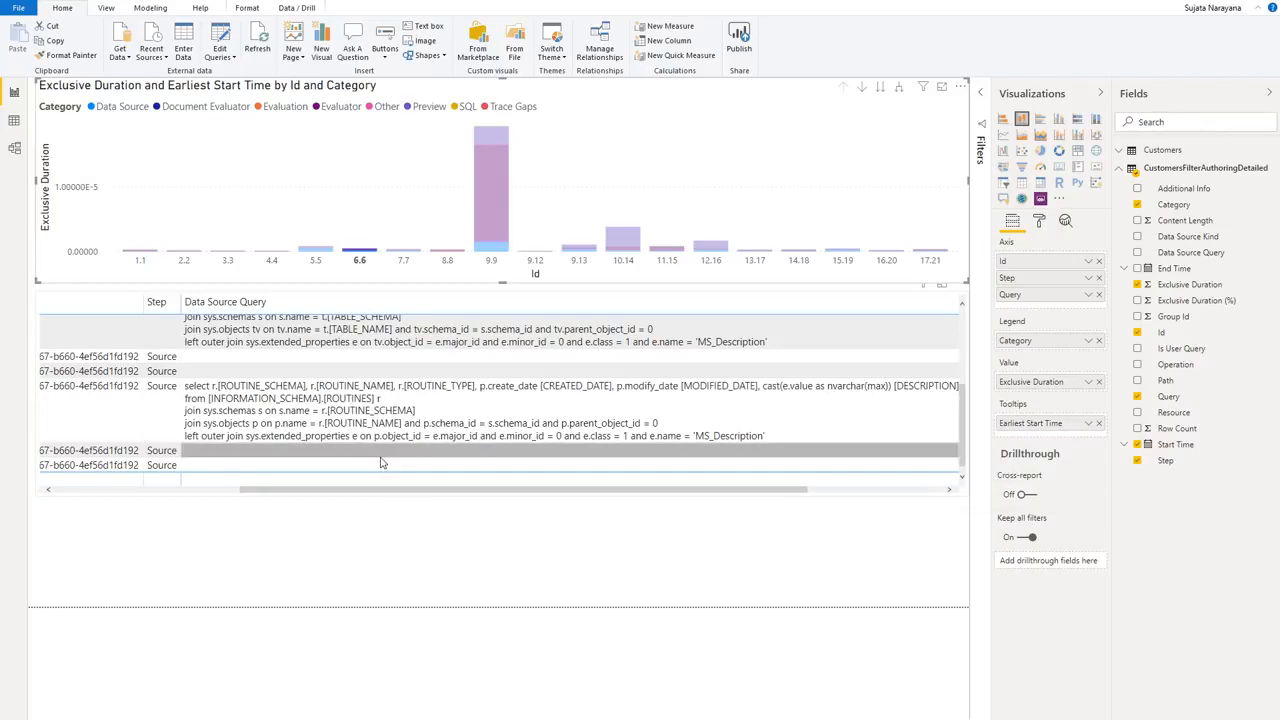
# Step: Inspect the data source query behind Id 7.7, followed by the table rows for Id 8.8
pyautogui.click(409, 265)
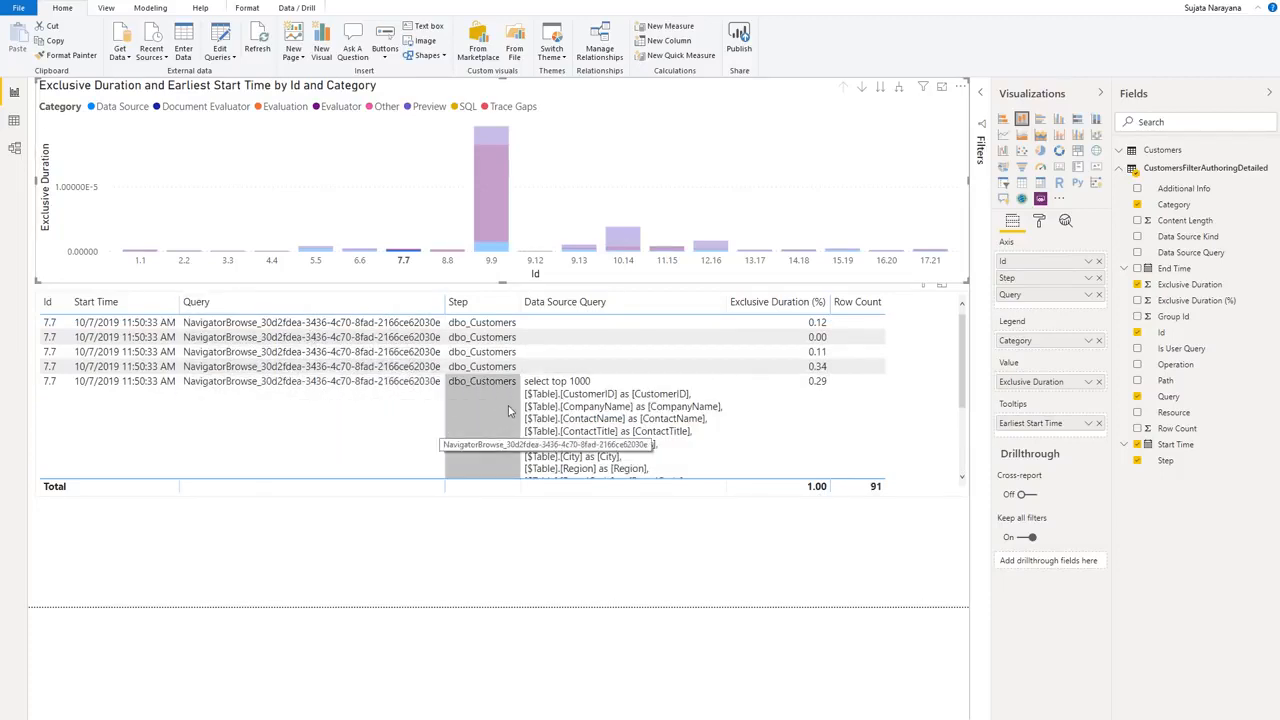
pyautogui.scroll(-2, 598, 383)
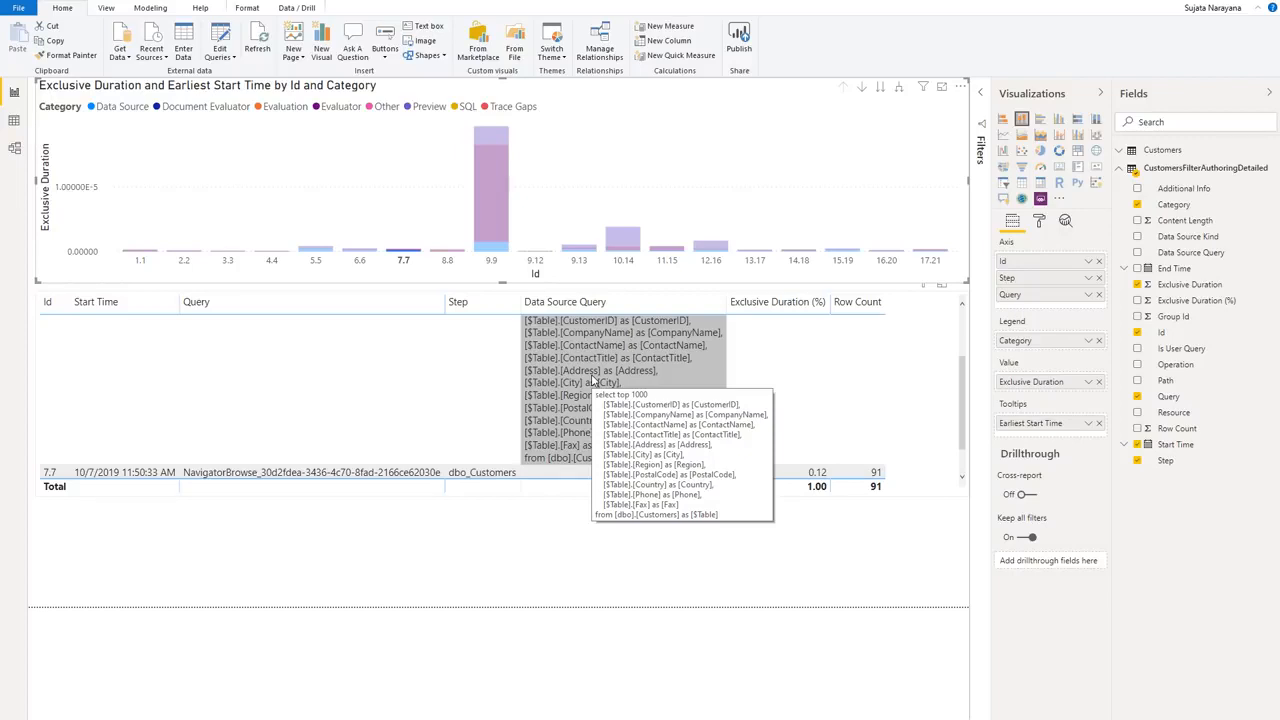
pyautogui.click(450, 255)
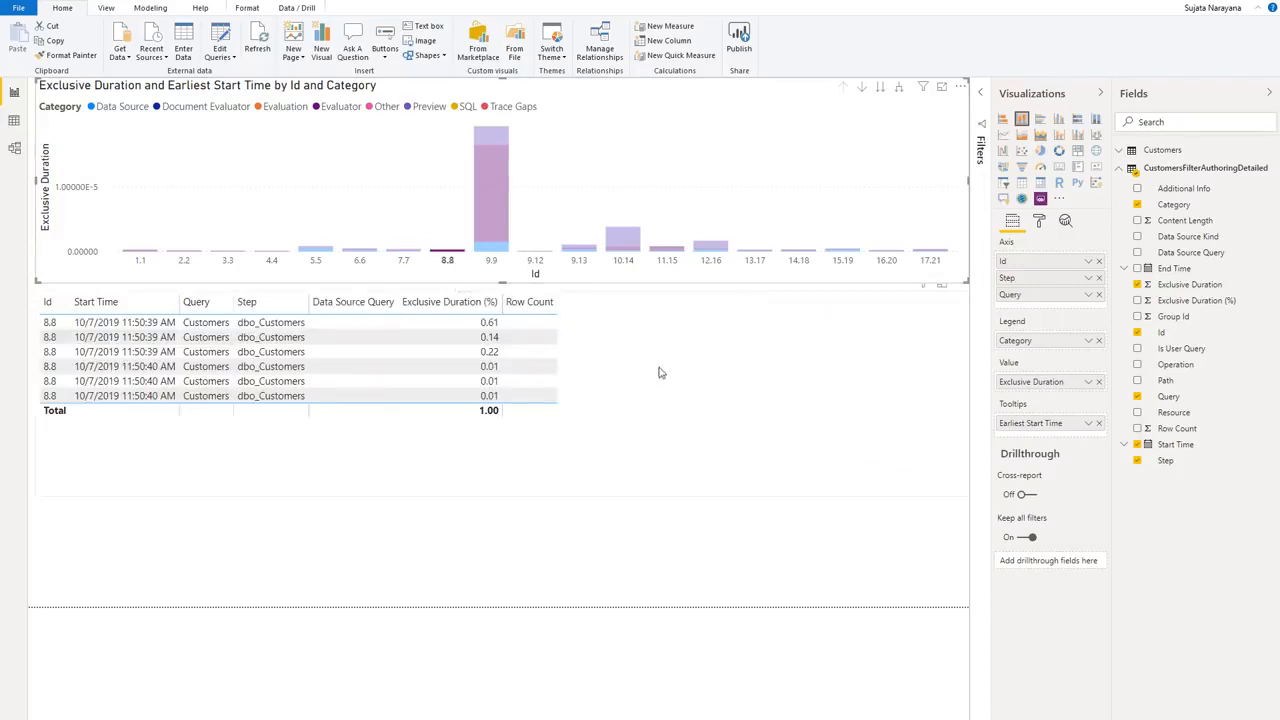
# Step: Clear the chart's Id selection and skim the rows of the unfiltered table
pyautogui.click(484, 264)
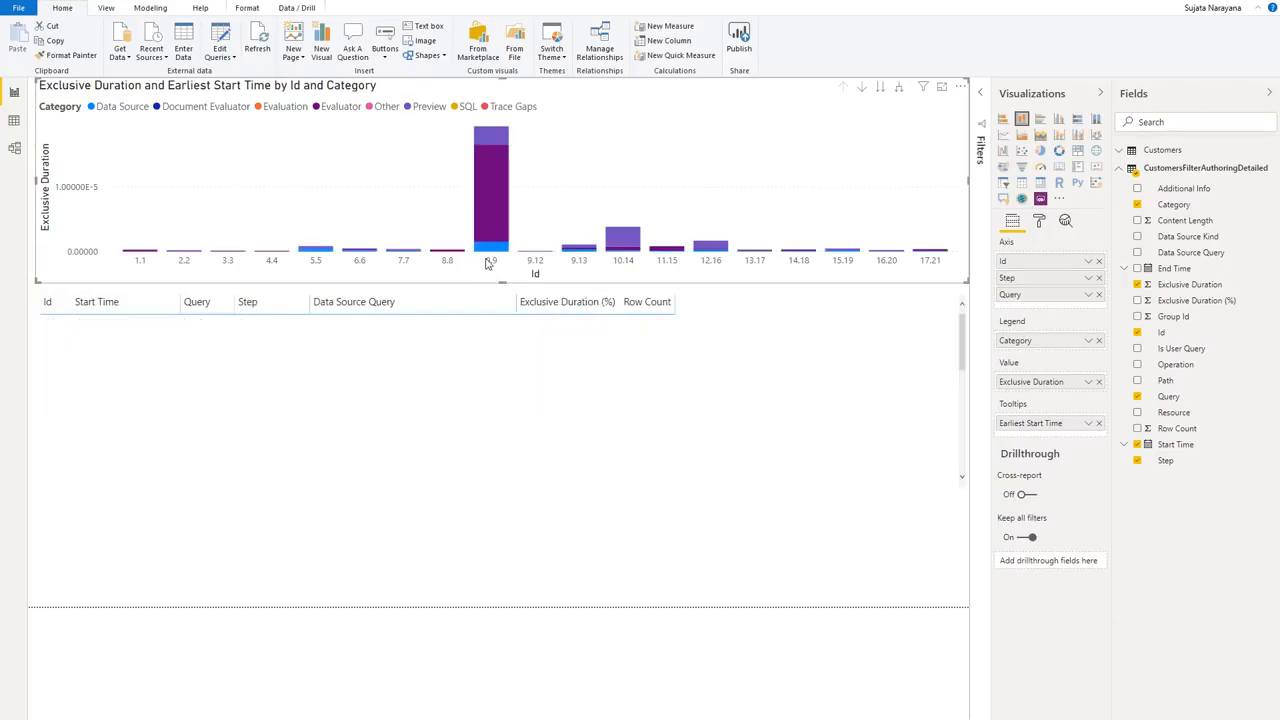
pyautogui.scroll(-5, 628, 368)
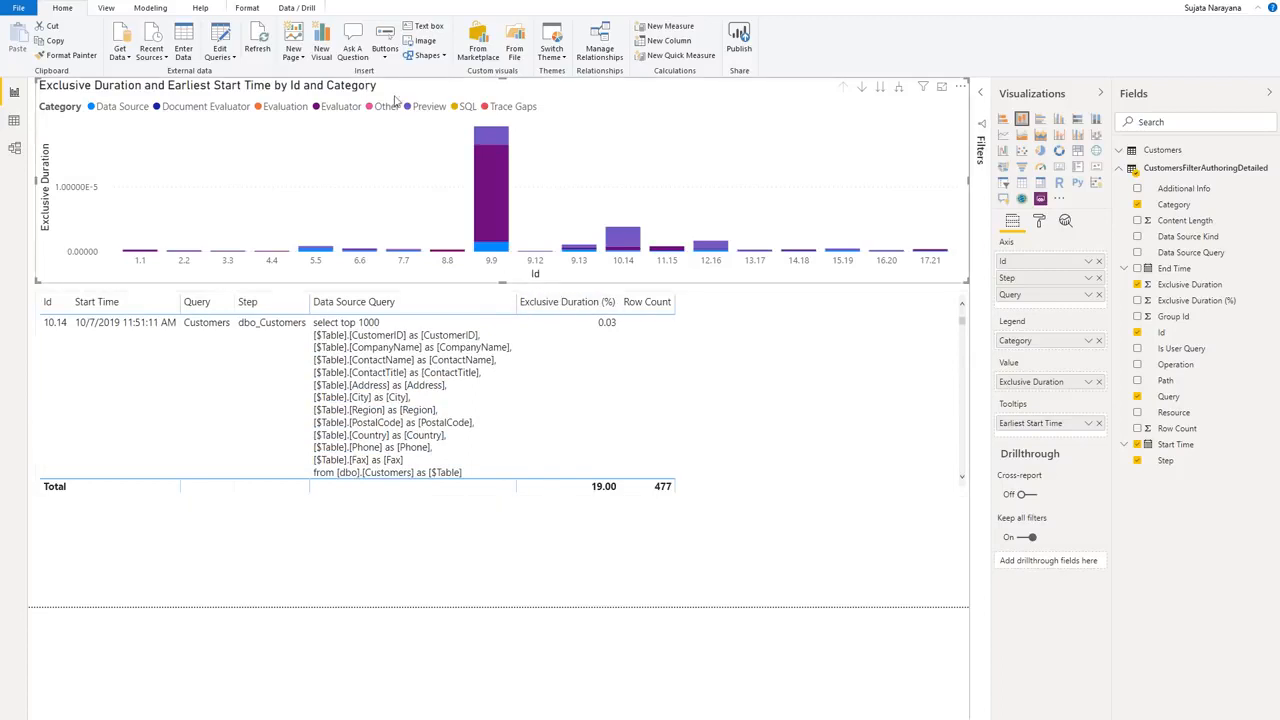
pyautogui.scroll(2, 470, 350)
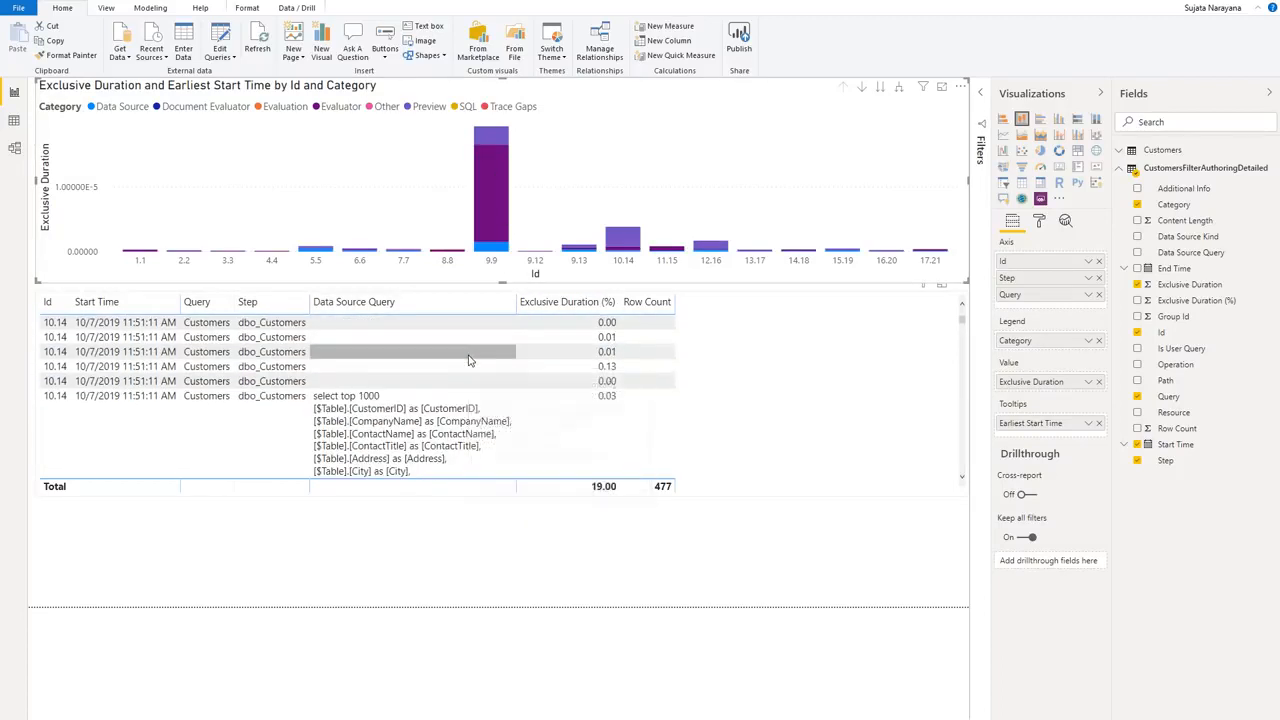
# Step: Filter the table to the Data Source category and examine the source queries sent for each step of the Customers query
pyautogui.click(126, 108)
pyautogui.scroll(-3, 700, 385)
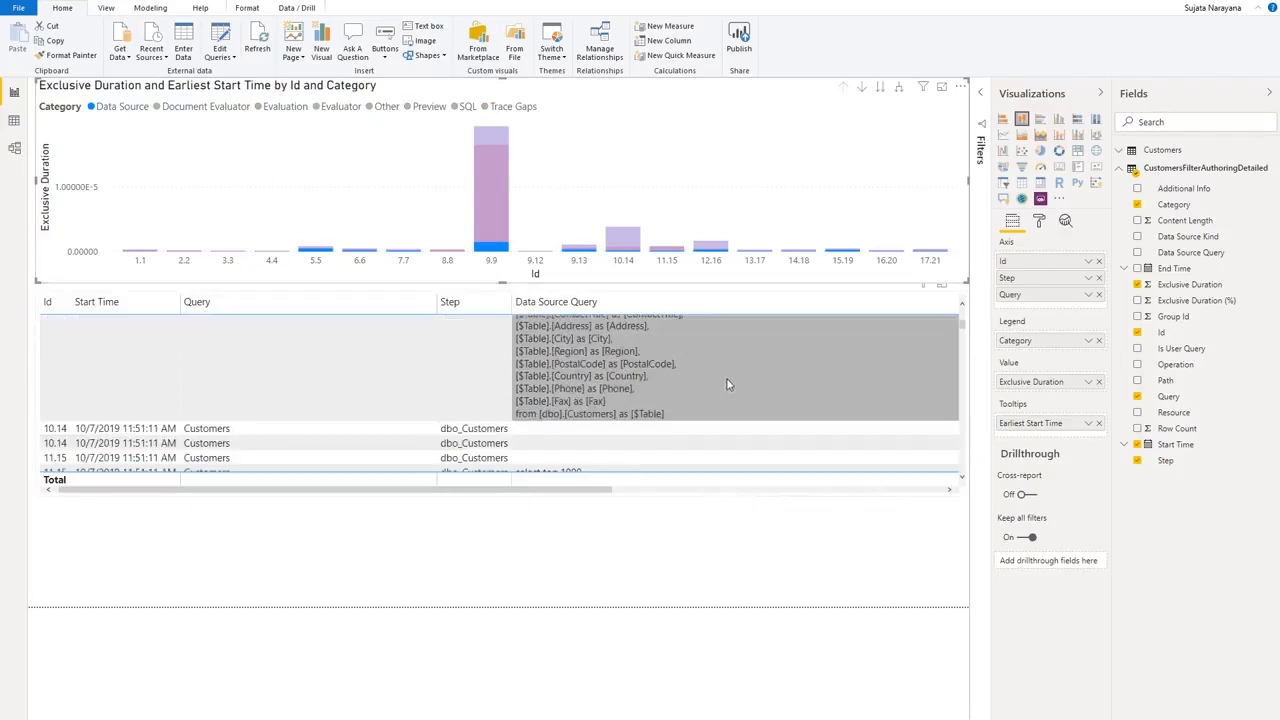
pyautogui.scroll(-4, 757, 397)
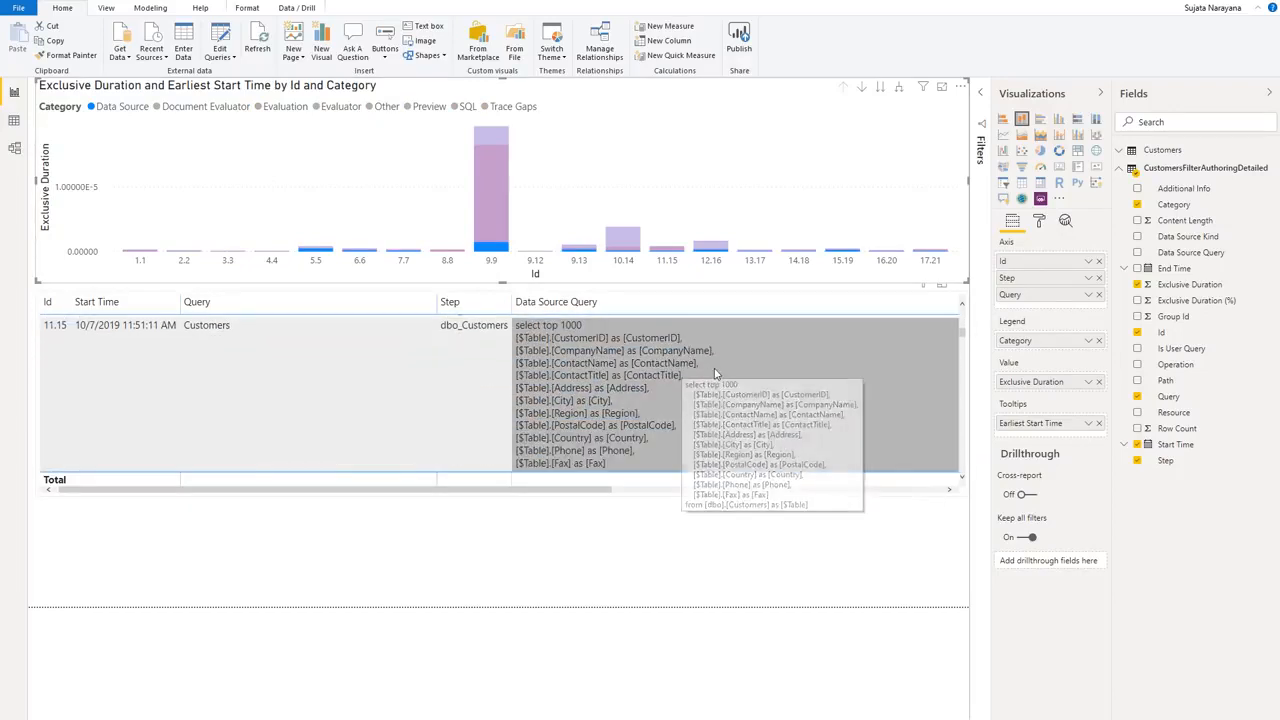
pyautogui.scroll(-3, 835, 377)
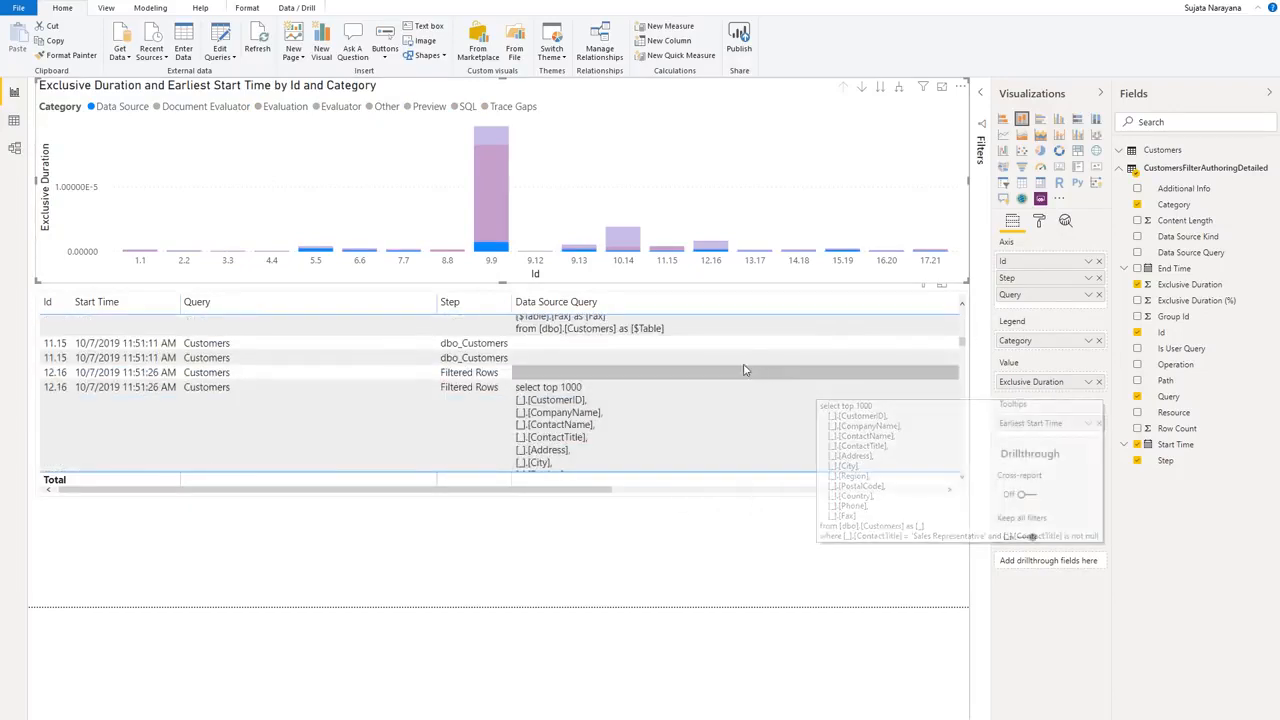
pyautogui.scroll(-3, 754, 390)
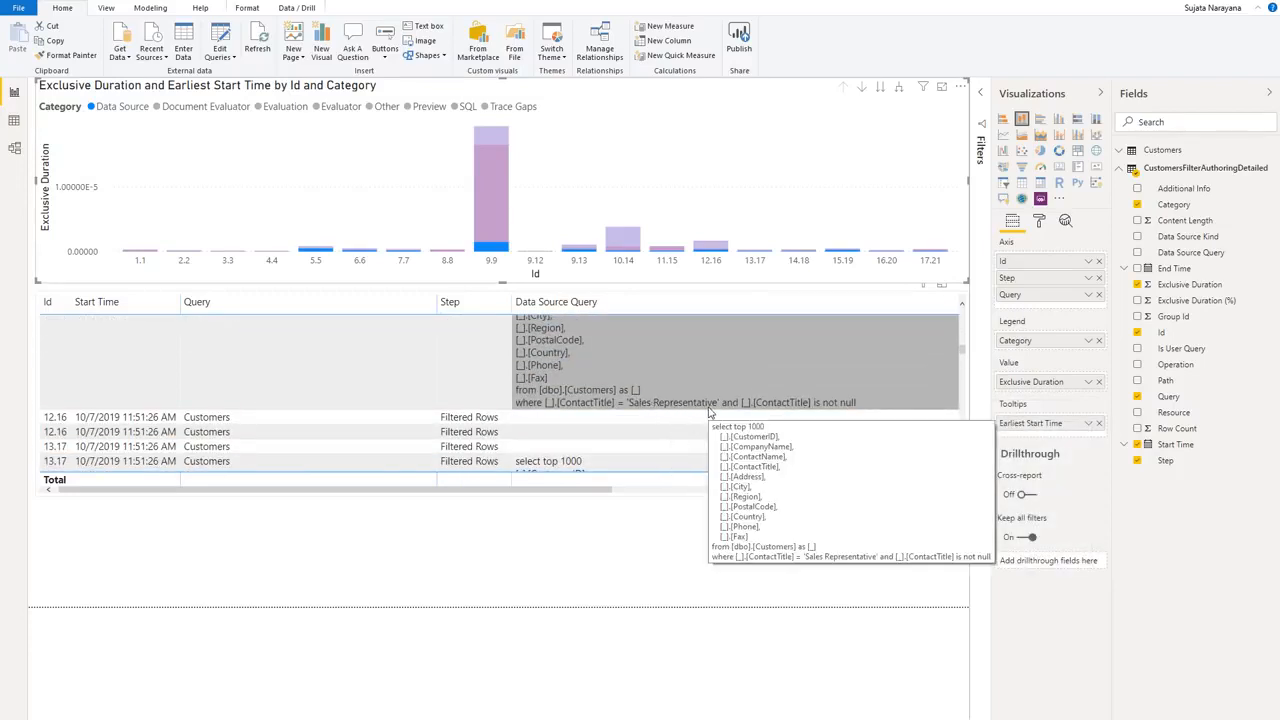
pyautogui.scroll(-4, 712, 405)
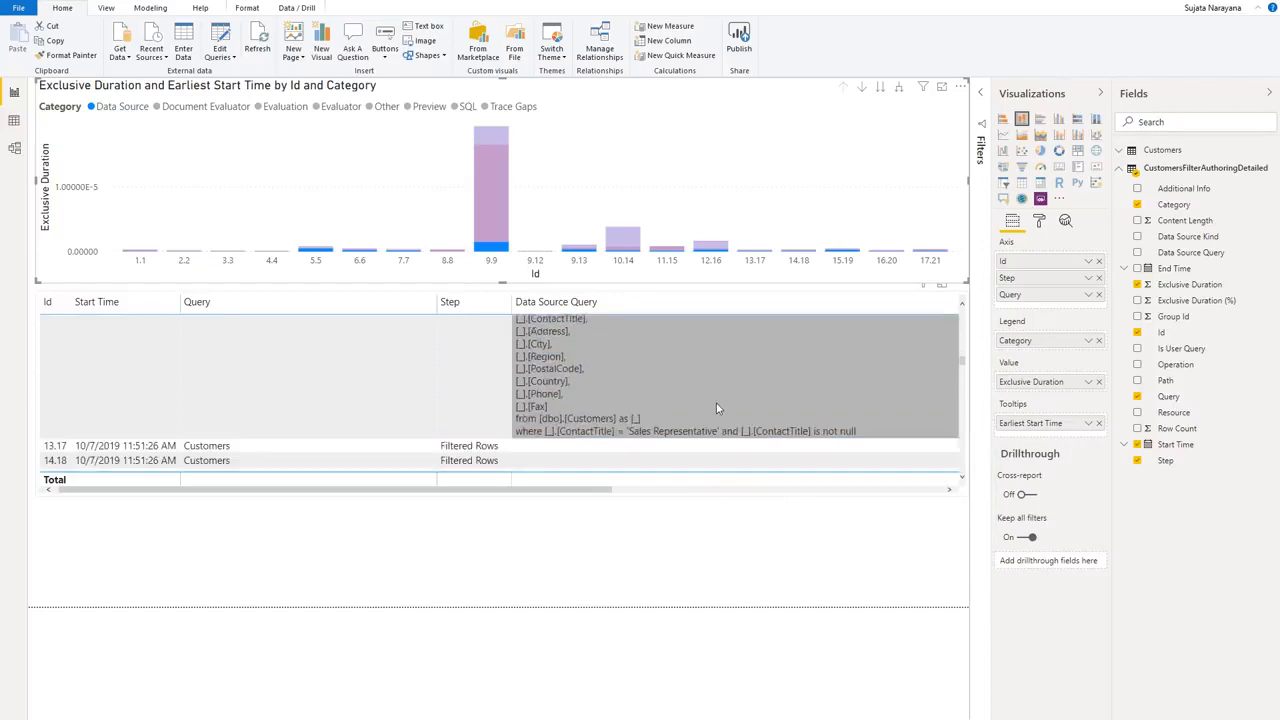
pyautogui.scroll(-5, 720, 408)
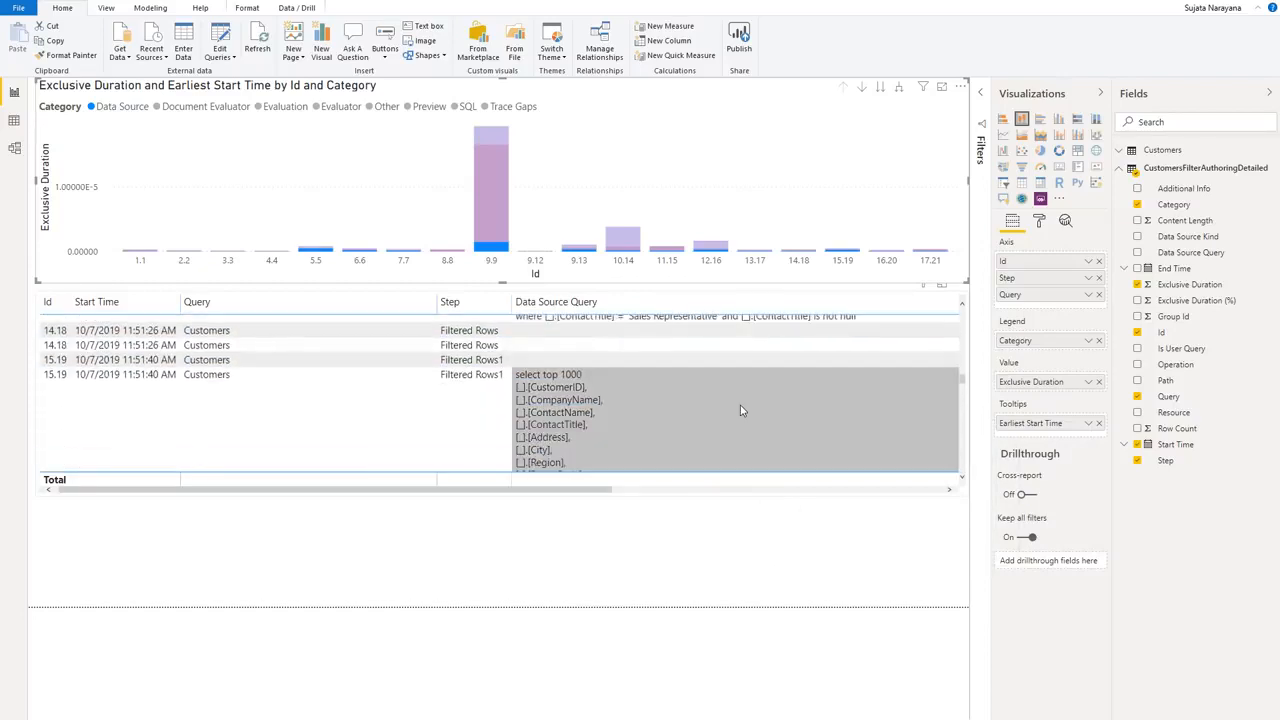
pyautogui.scroll(4, 743, 408)
pyautogui.scroll(-1, 749, 414)
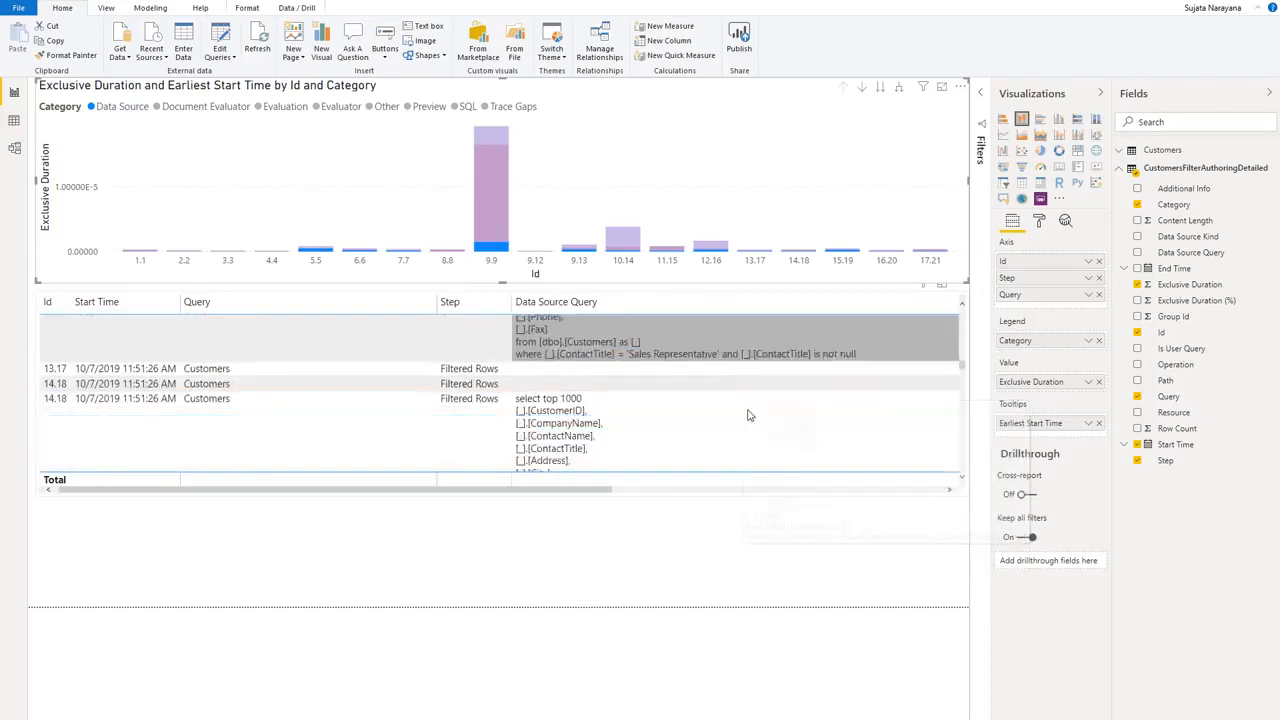
pyautogui.scroll(2, 749, 414)
pyautogui.scroll(-3, 749, 391)
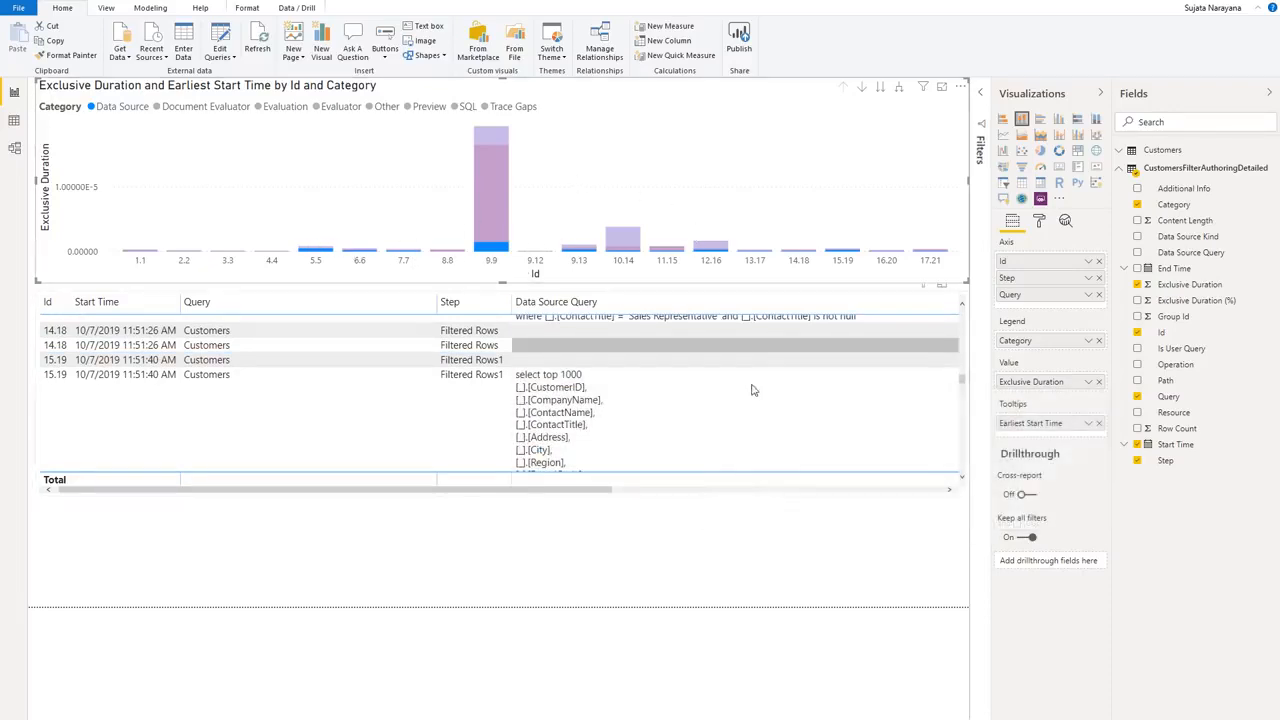
pyautogui.scroll(-3, 712, 405)
pyautogui.scroll(-10, 712, 405)
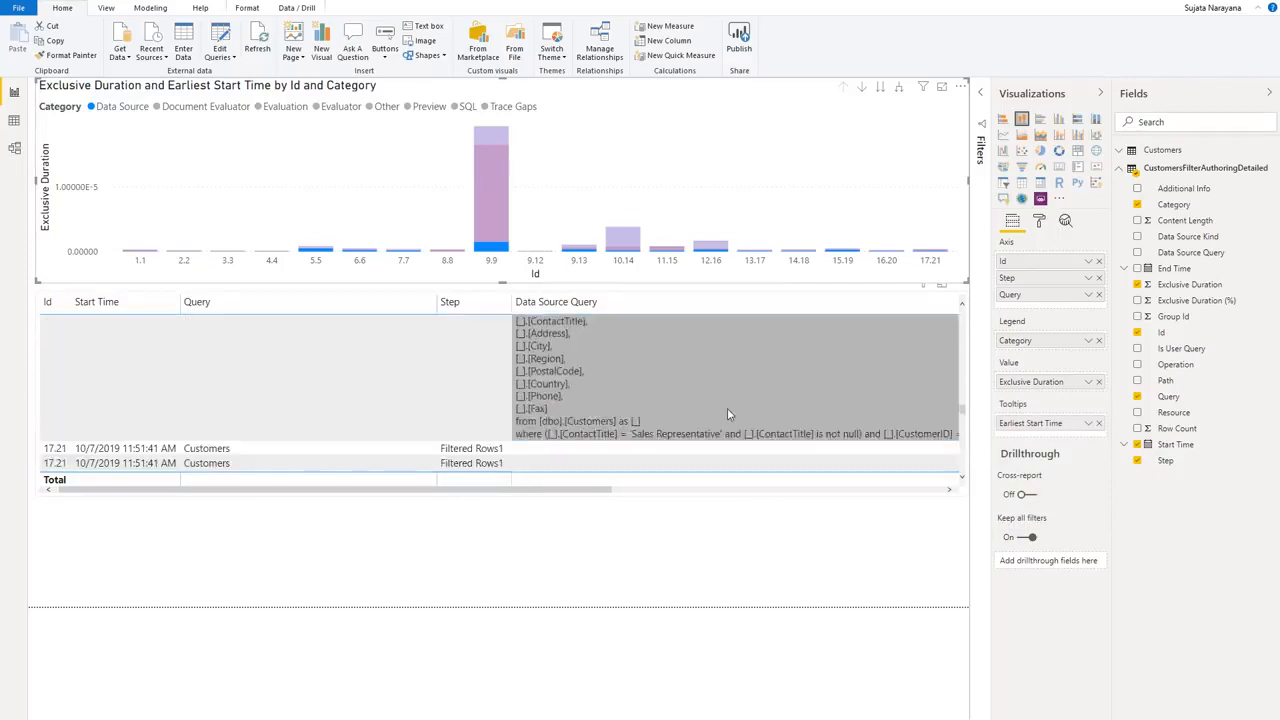
pyautogui.scroll(-10, 740, 393)
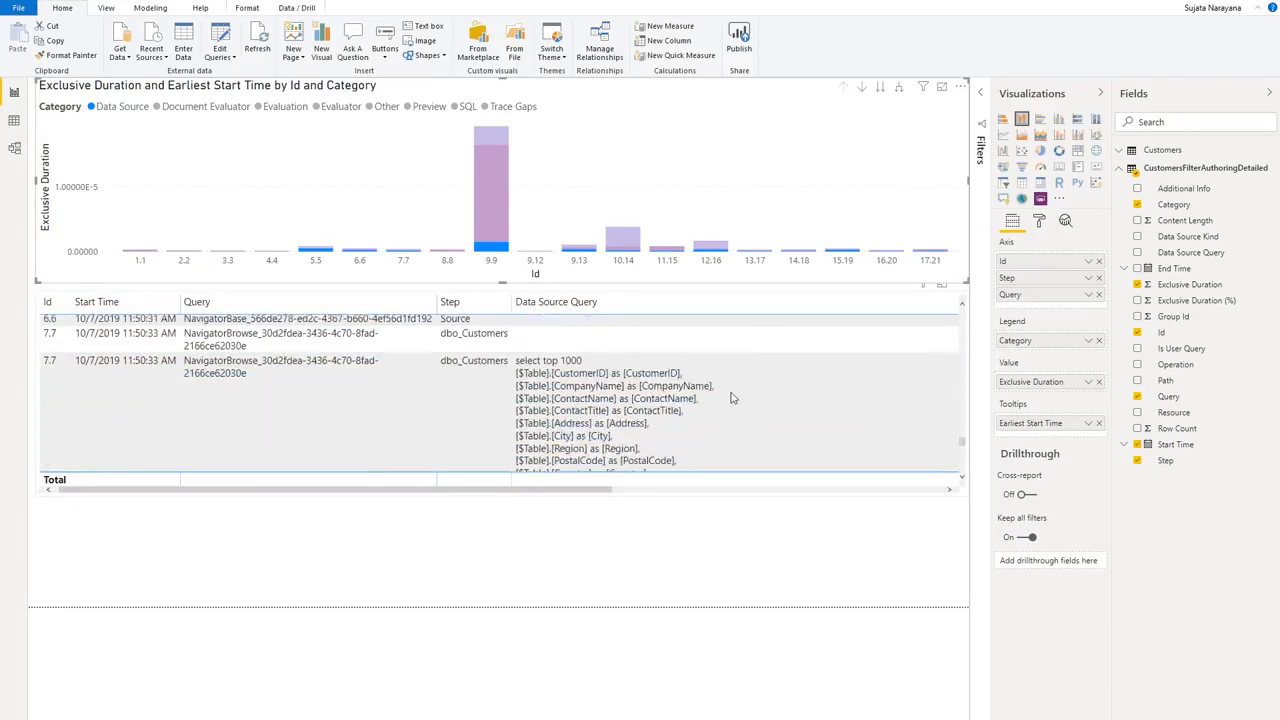
pyautogui.scroll(-5, 731, 391)
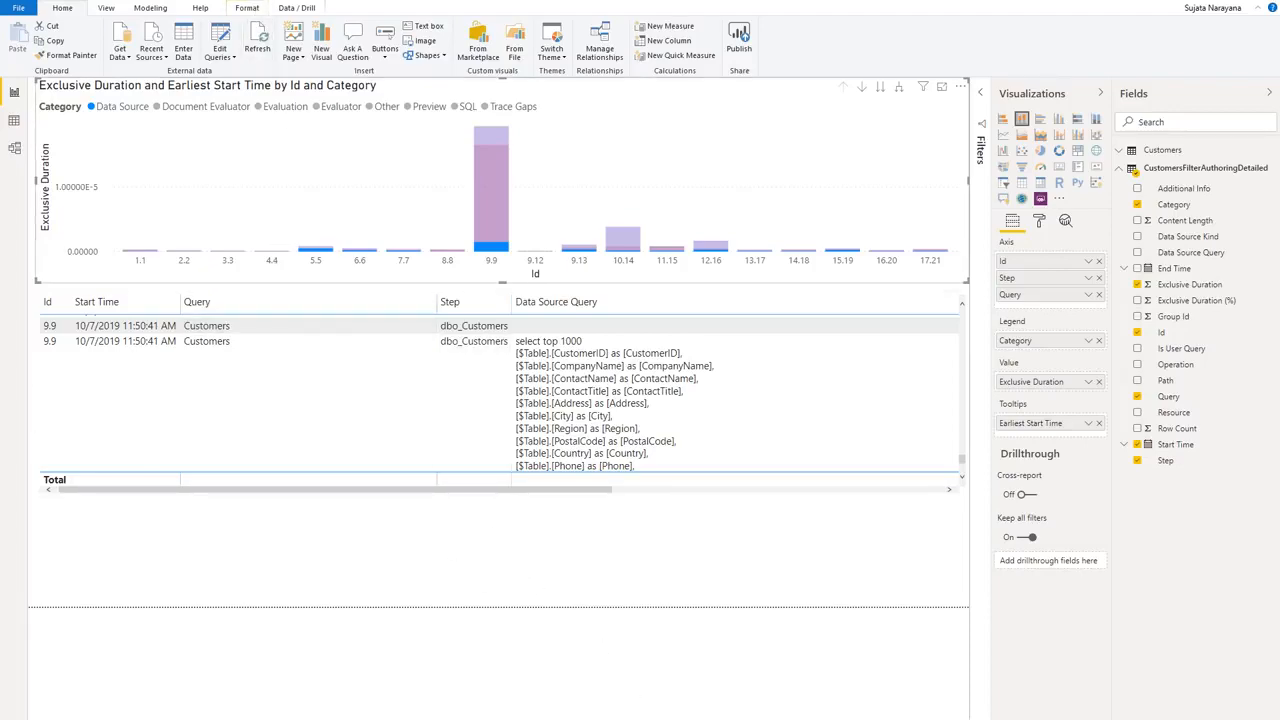
# Step: Switch to the Power Query Editor, start recording diagnostics and refresh the preview of the Customers query
pyautogui.moveTo(590, 714)
pyautogui.click(735, 700)
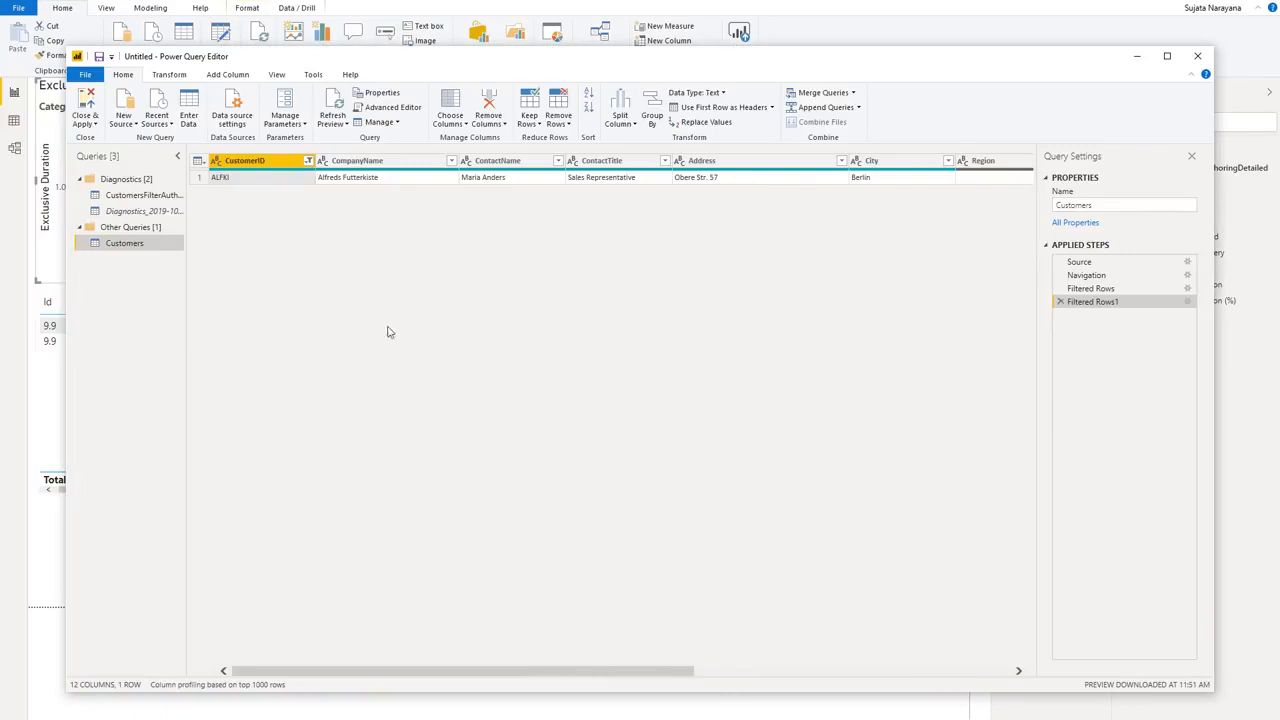
pyautogui.click(313, 75)
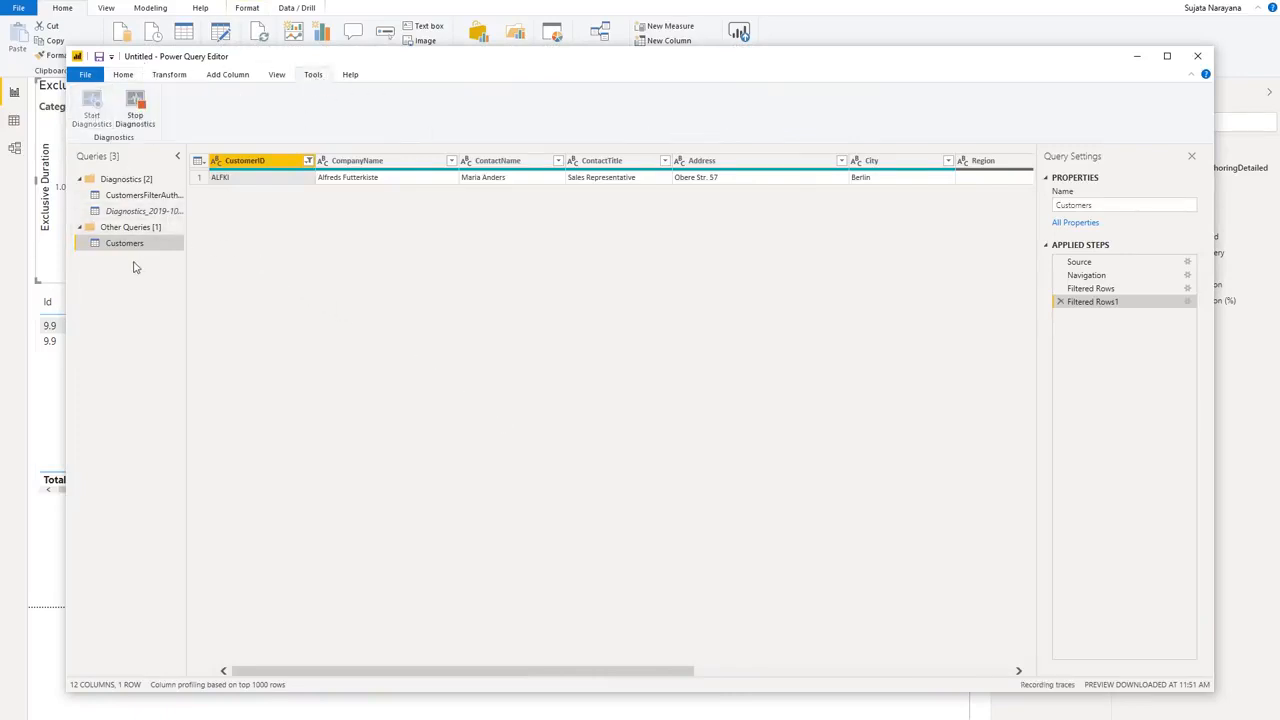
pyautogui.click(123, 74)
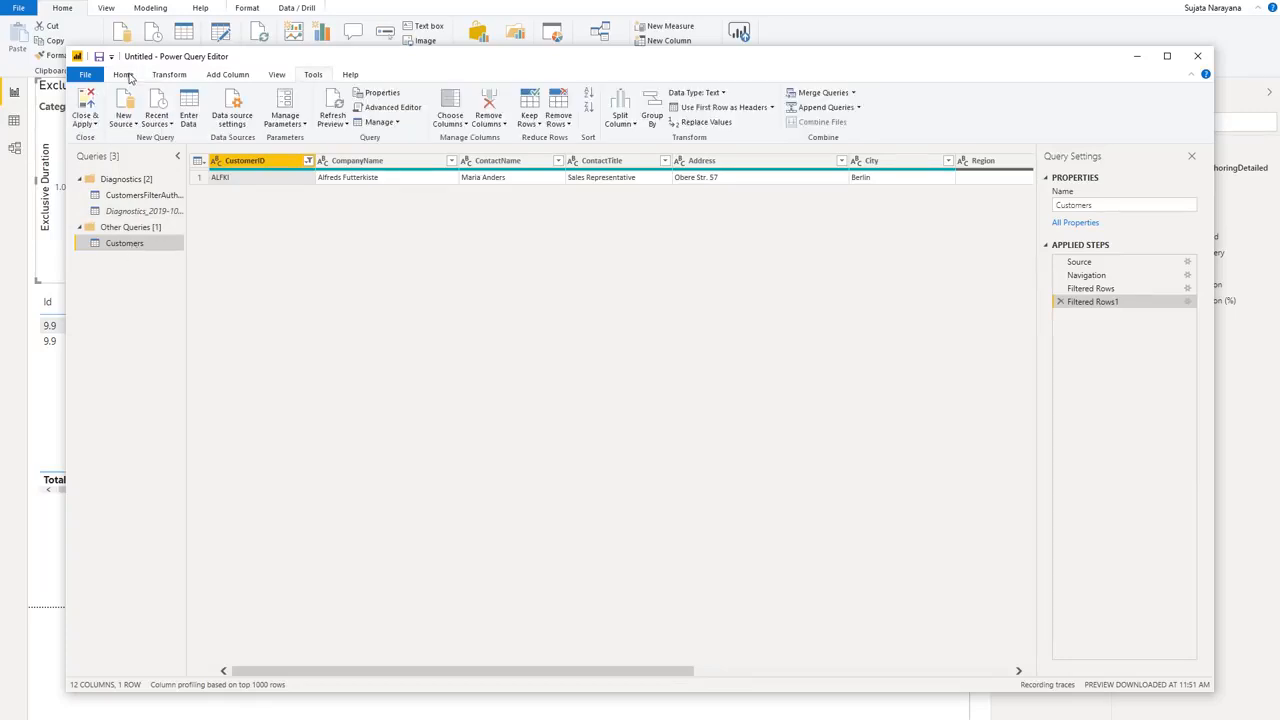
pyautogui.click(333, 107)
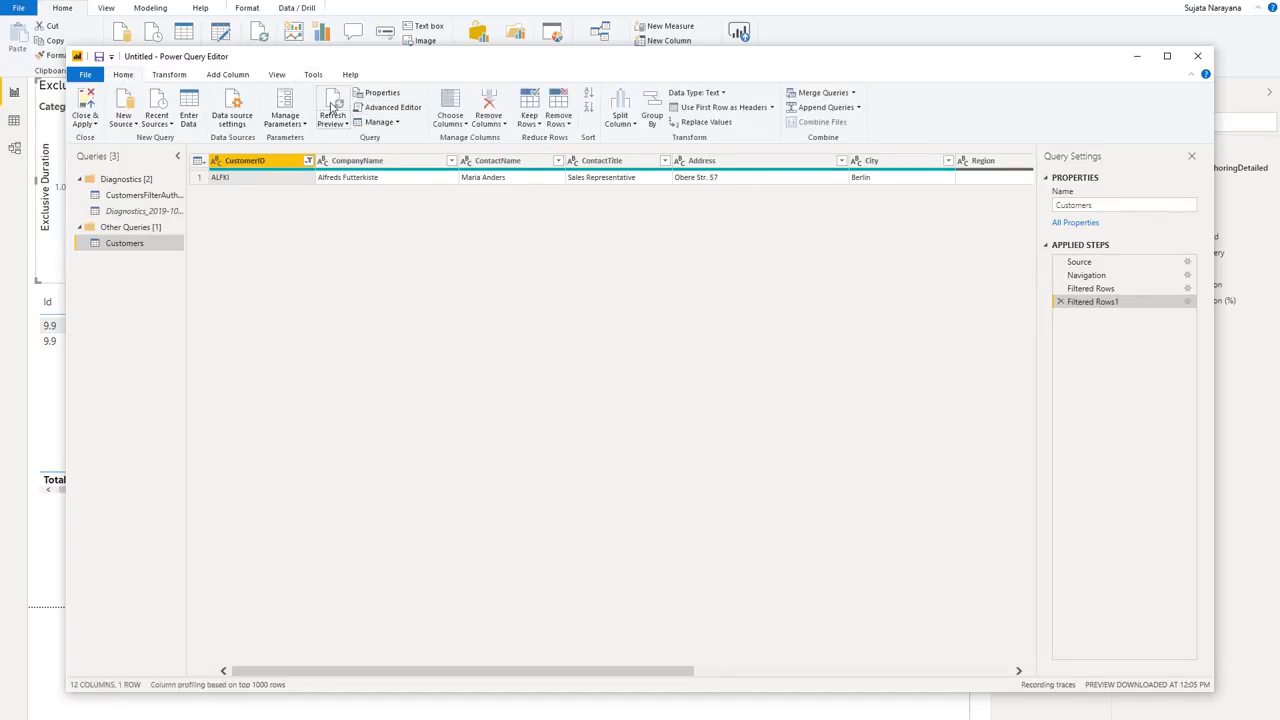
# Step: Stop the diagnostics recording and open the newly generated detailed diagnostics query
pyautogui.click(312, 75)
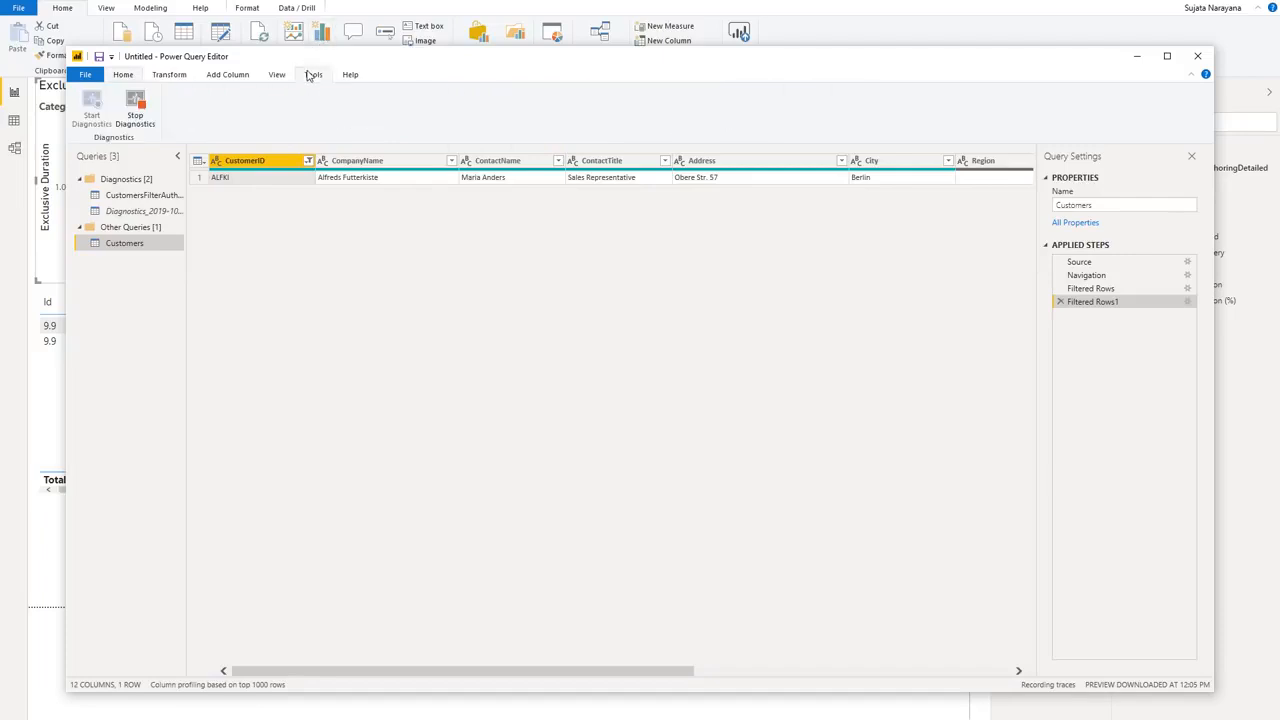
pyautogui.click(135, 106)
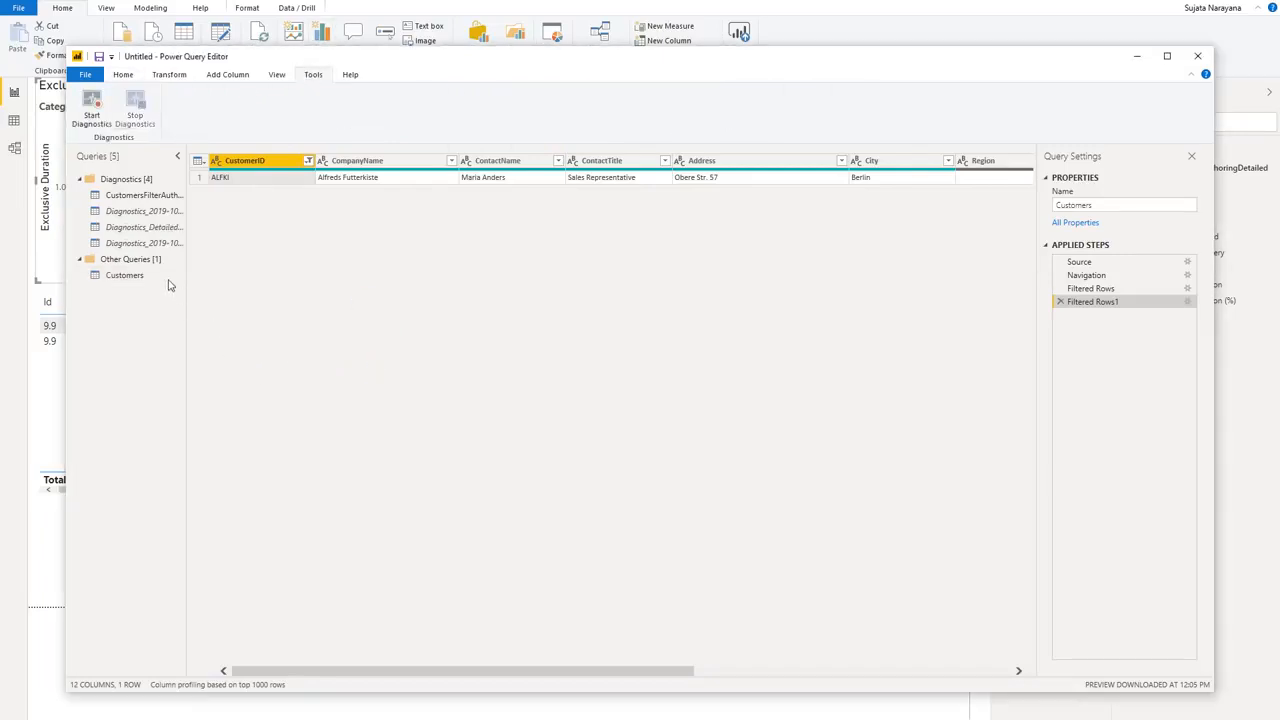
pyautogui.click(160, 228)
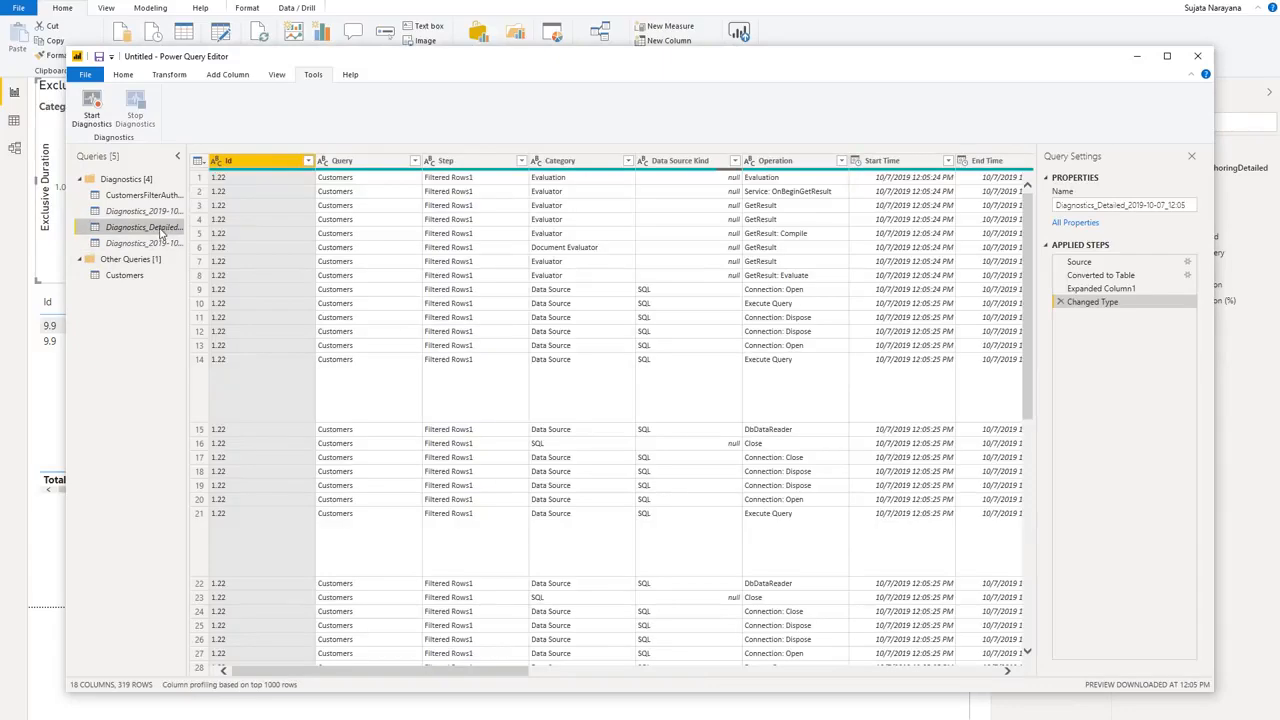
# Step: Rename the new detailed diagnostics query as CustomersFilterRefreshPreviewDetailed
pyautogui.doubleClick(163, 236)
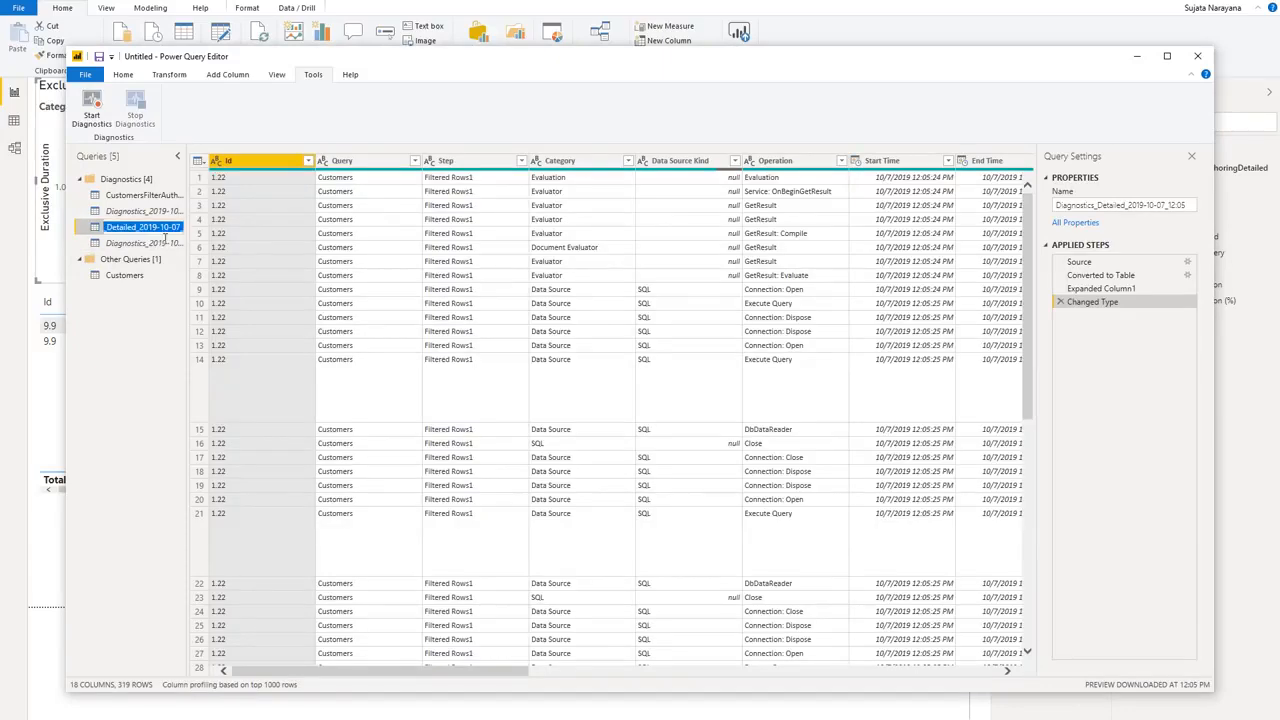
pyautogui.write('Customers')
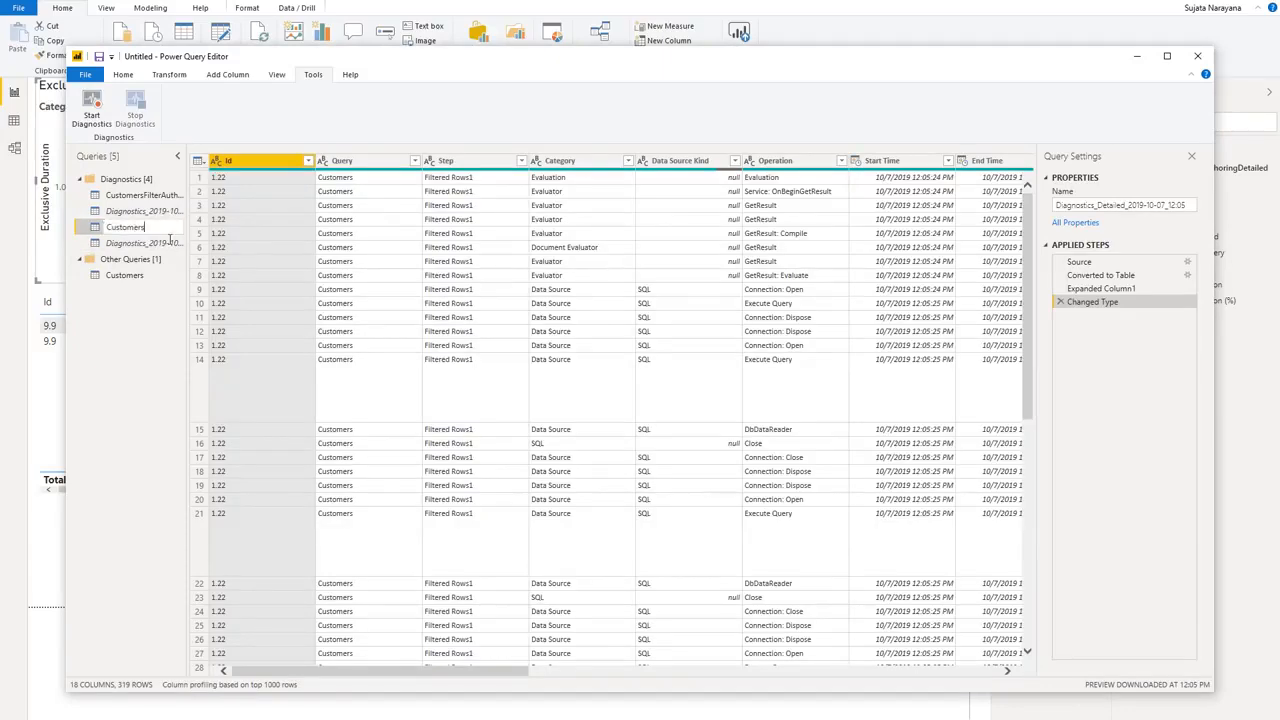
pyautogui.write('FilterRefreshPreview')
pyautogui.write('Detailed')
# Step: Enable load for the CustomersFilterRefreshPreviewDetailed query and apply the query changes while keeping the editor open
pyautogui.rightClick(158, 232)
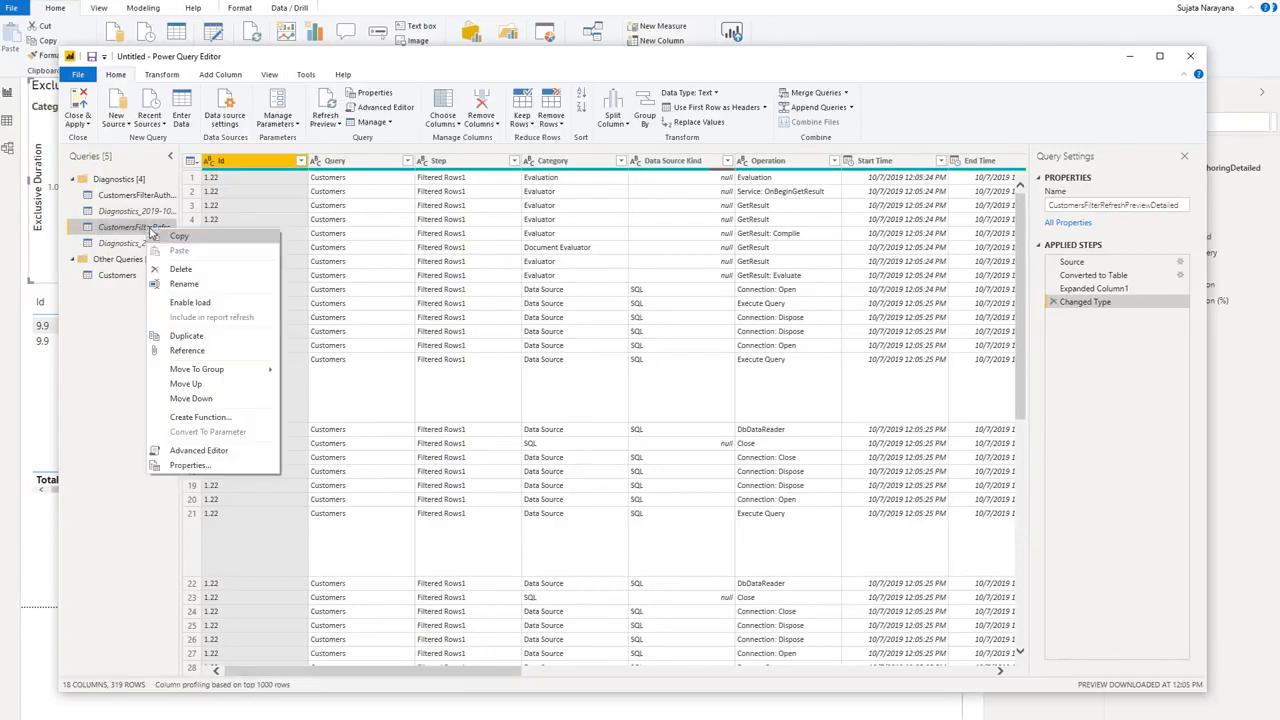
pyautogui.click(200, 302)
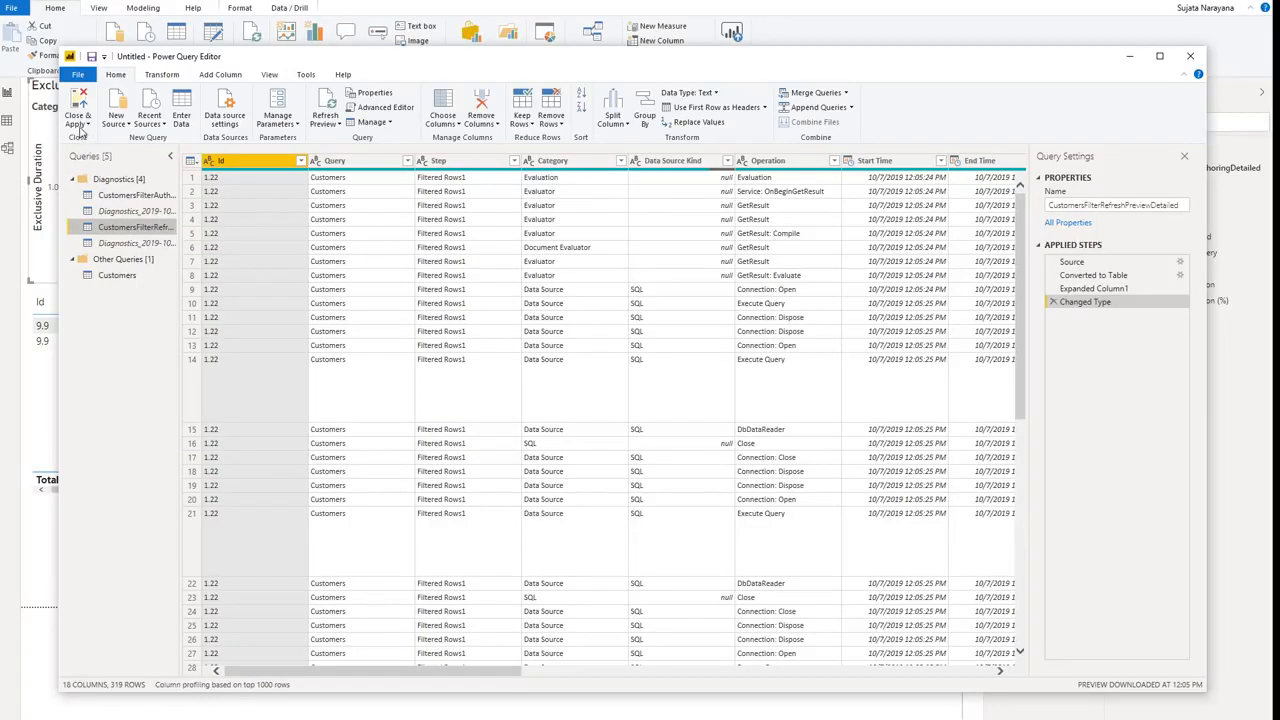
pyautogui.click(79, 125)
pyautogui.click(71, 154)
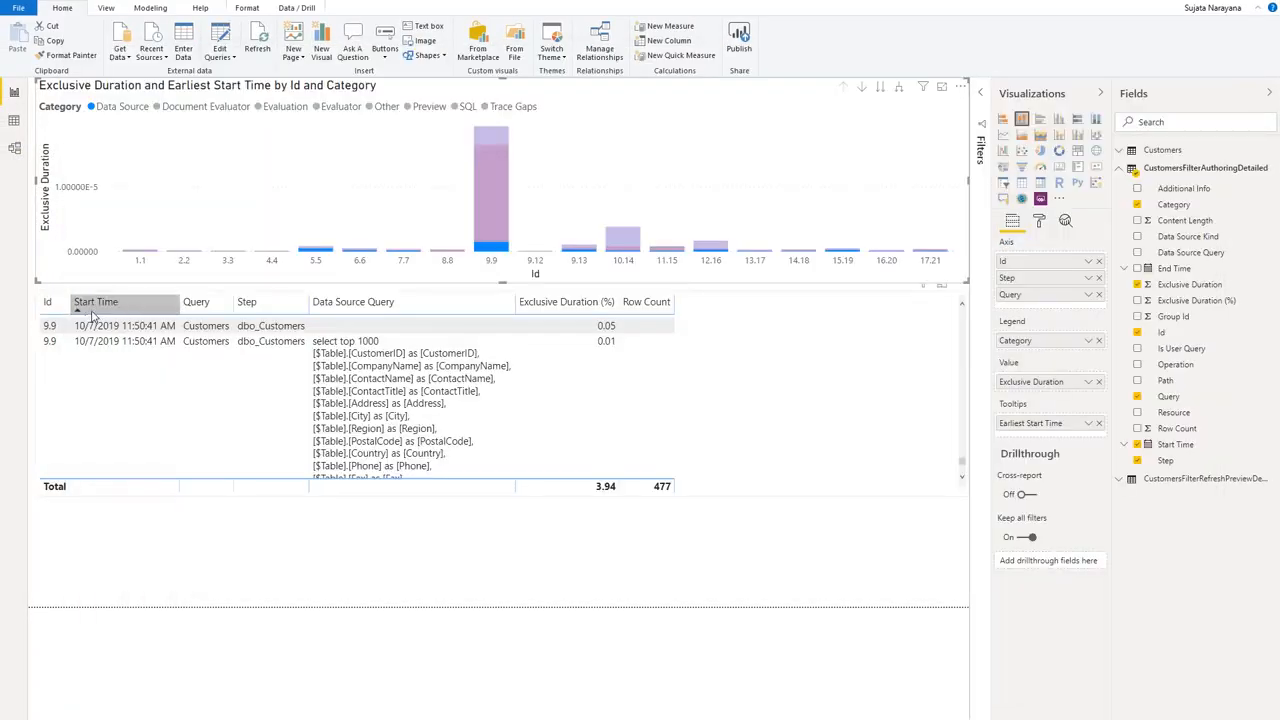
# Step: Duplicate the report page that holds the diagnostics chart and table
pyautogui.click(795, 396)
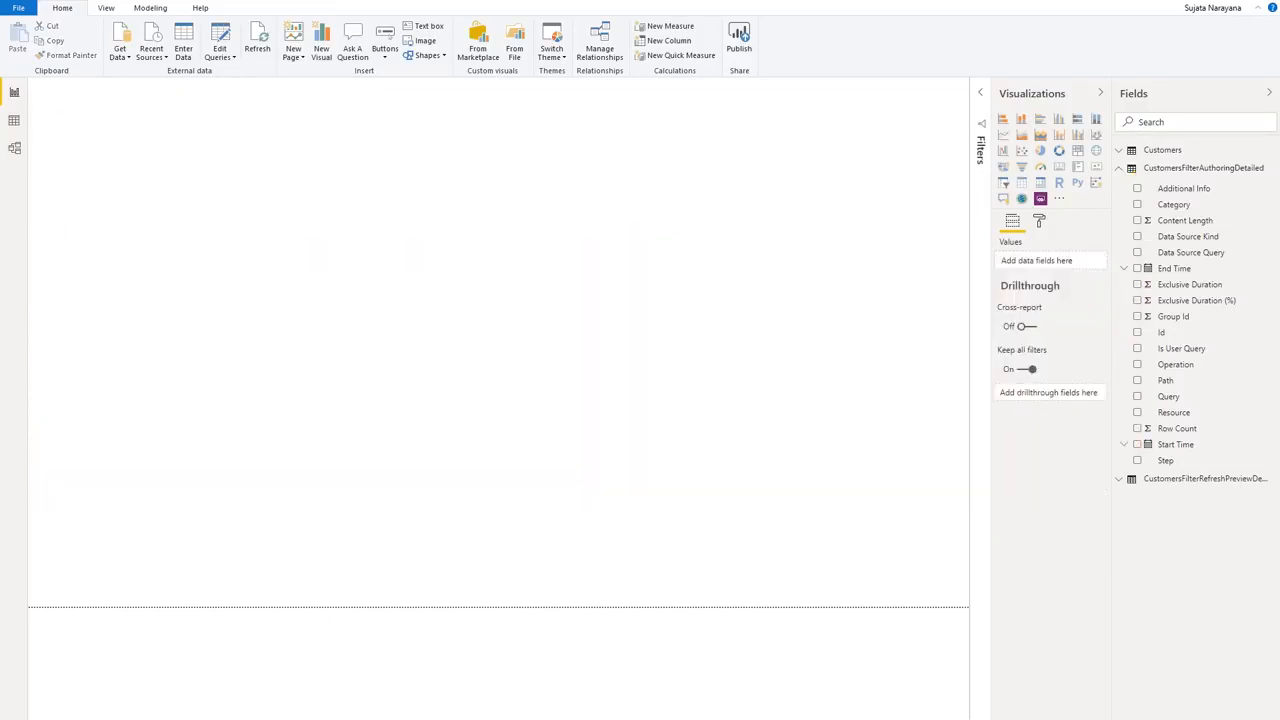
pyautogui.rightClick(88, 718)
pyautogui.click(122, 681)
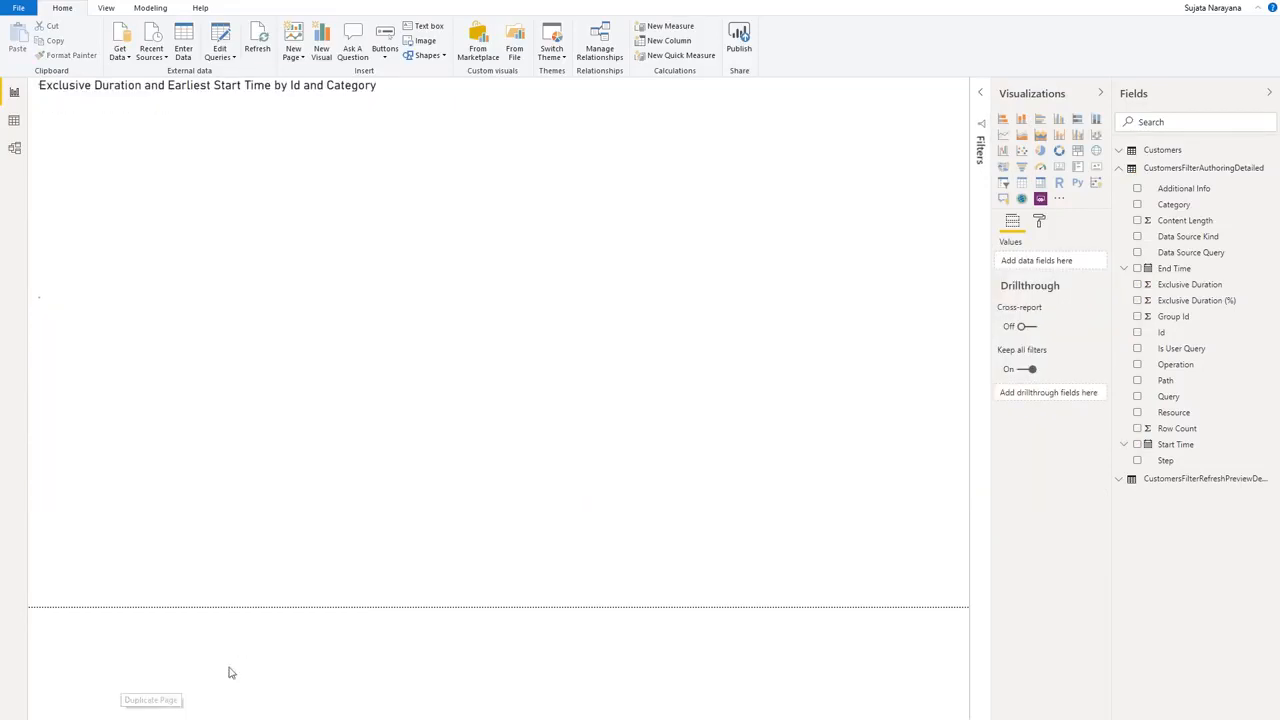
# Step: Replace the chart's axis fields with Id, Step and Query from the CustomersFilterRefreshPreviewDetailed table
pyautogui.click(953, 118)
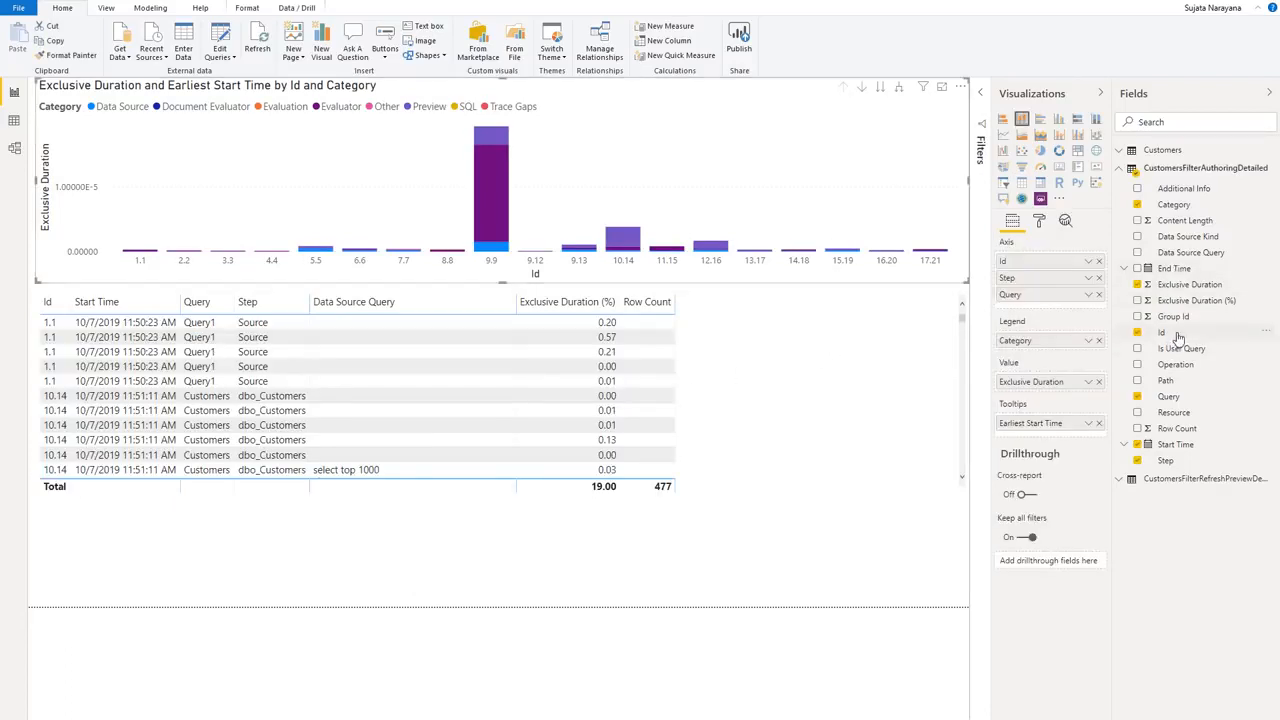
pyautogui.click(1122, 480)
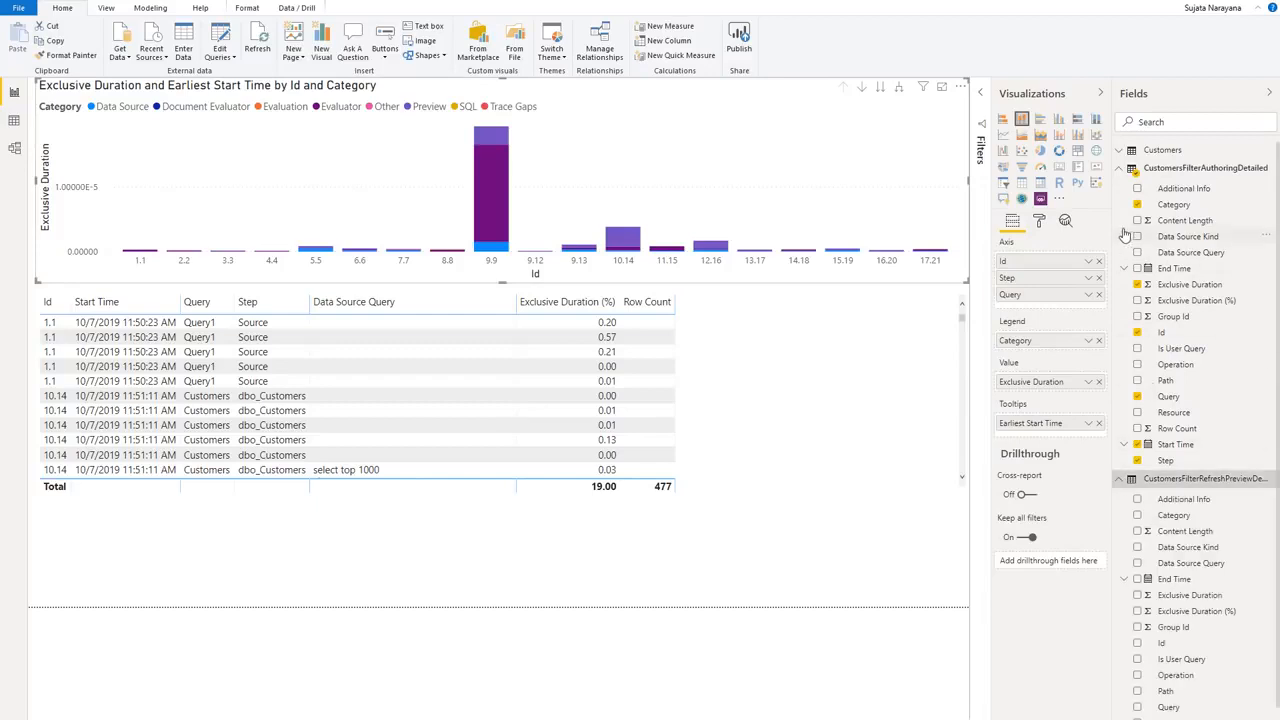
pyautogui.click(1120, 169)
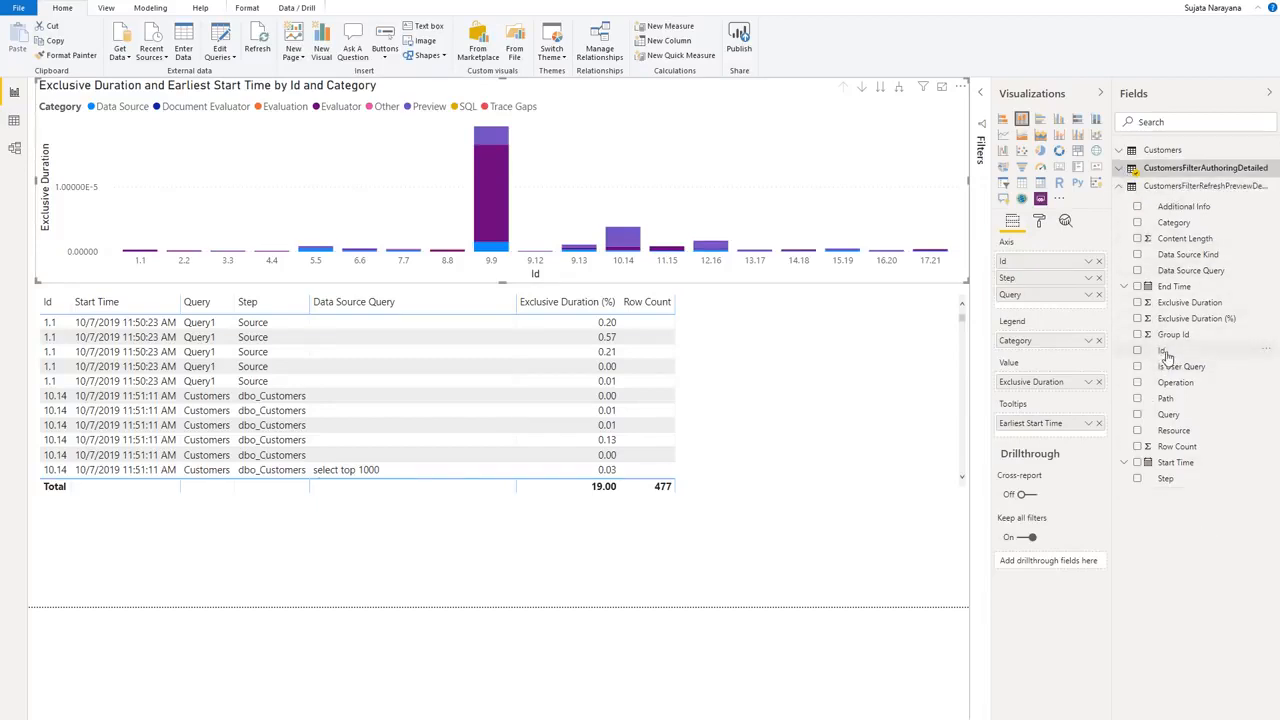
pyautogui.moveTo(1165, 357); pyautogui.dragTo(1042, 310)
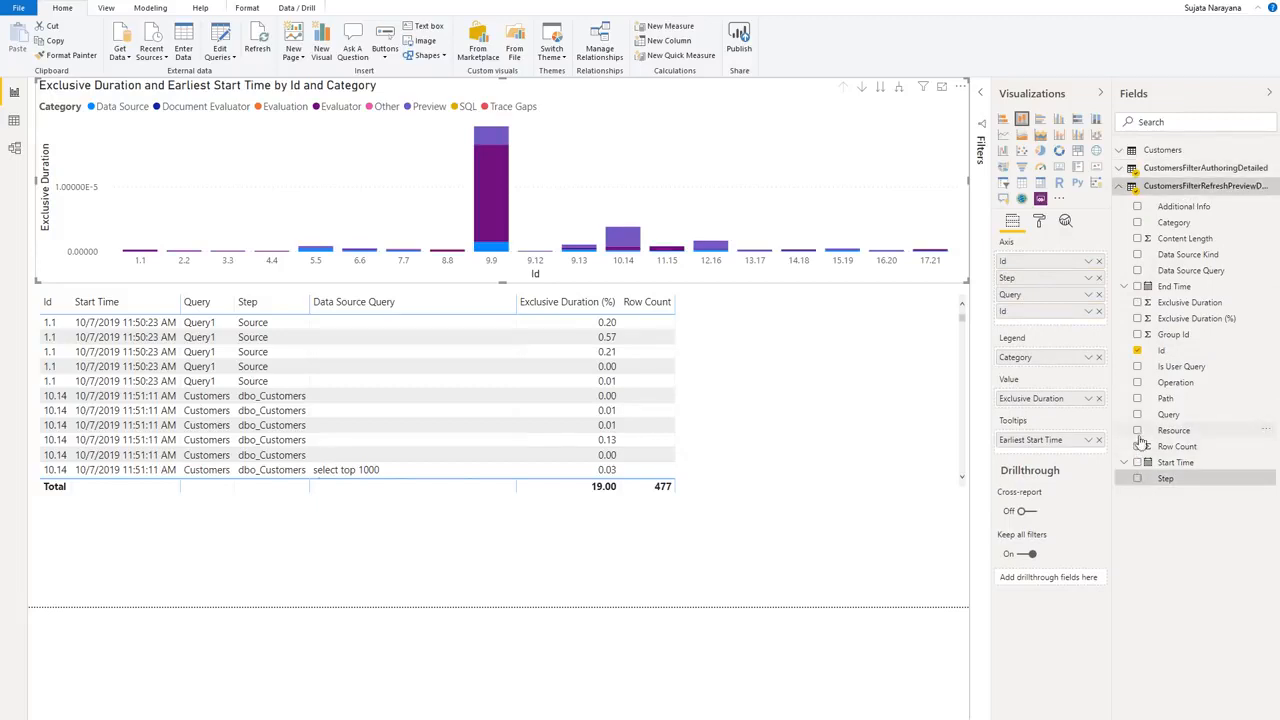
pyautogui.click(1137, 478)
pyautogui.click(1138, 414)
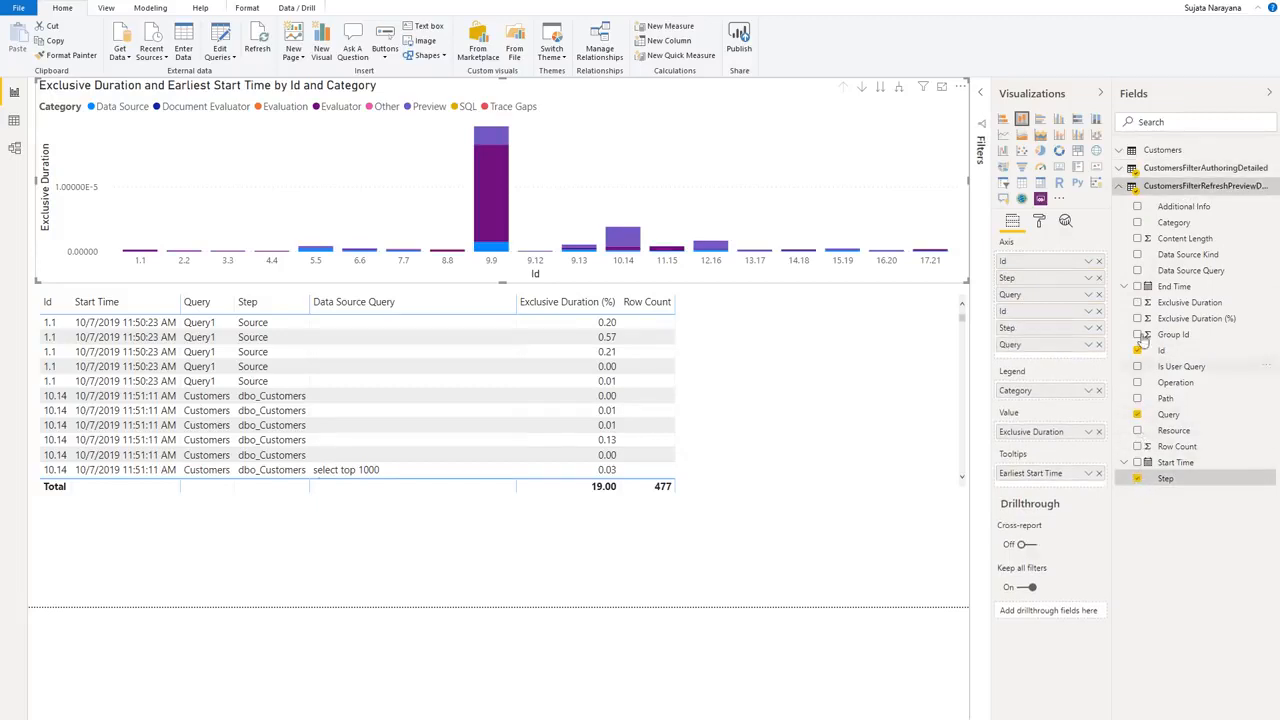
pyautogui.click(1099, 262)
pyautogui.click(1099, 262)
pyautogui.click(1099, 262)
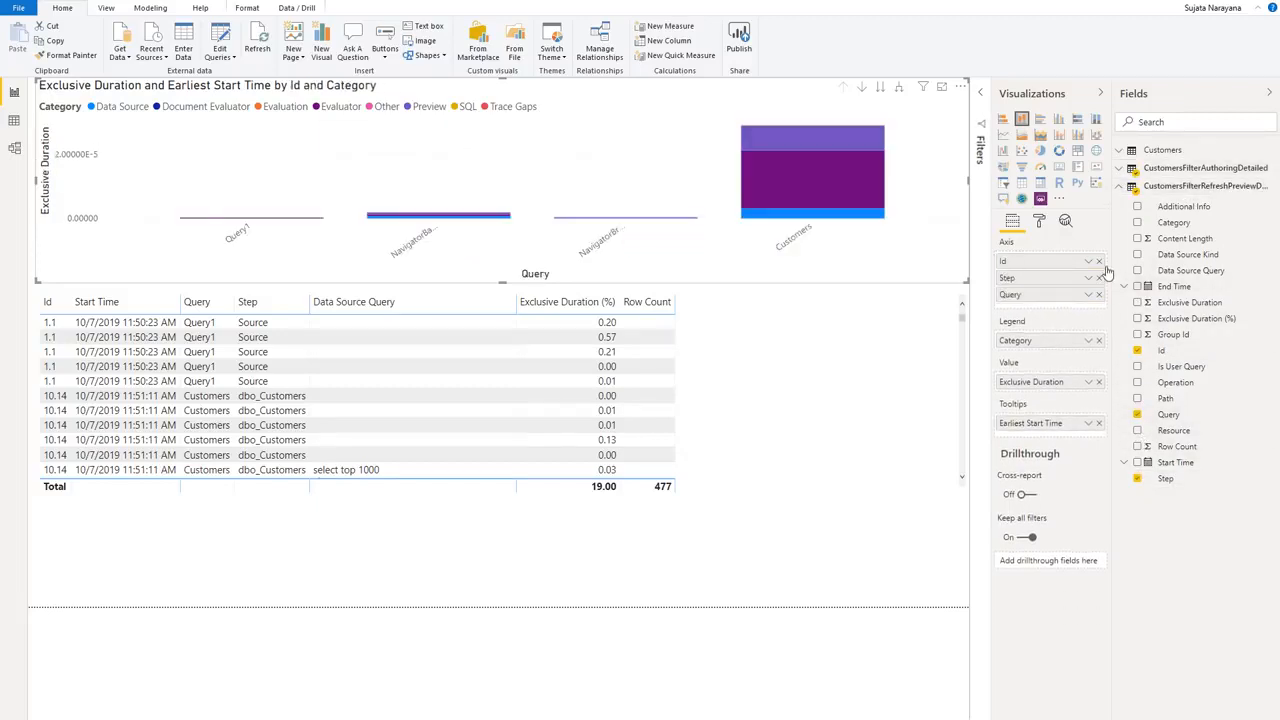
# Step: Replace the chart's legend, value and tooltip fields with Category, Exclusive Duration and Start Time from the refresh preview diagnostics
pyautogui.moveTo(1179, 225); pyautogui.dragTo(1060, 345)
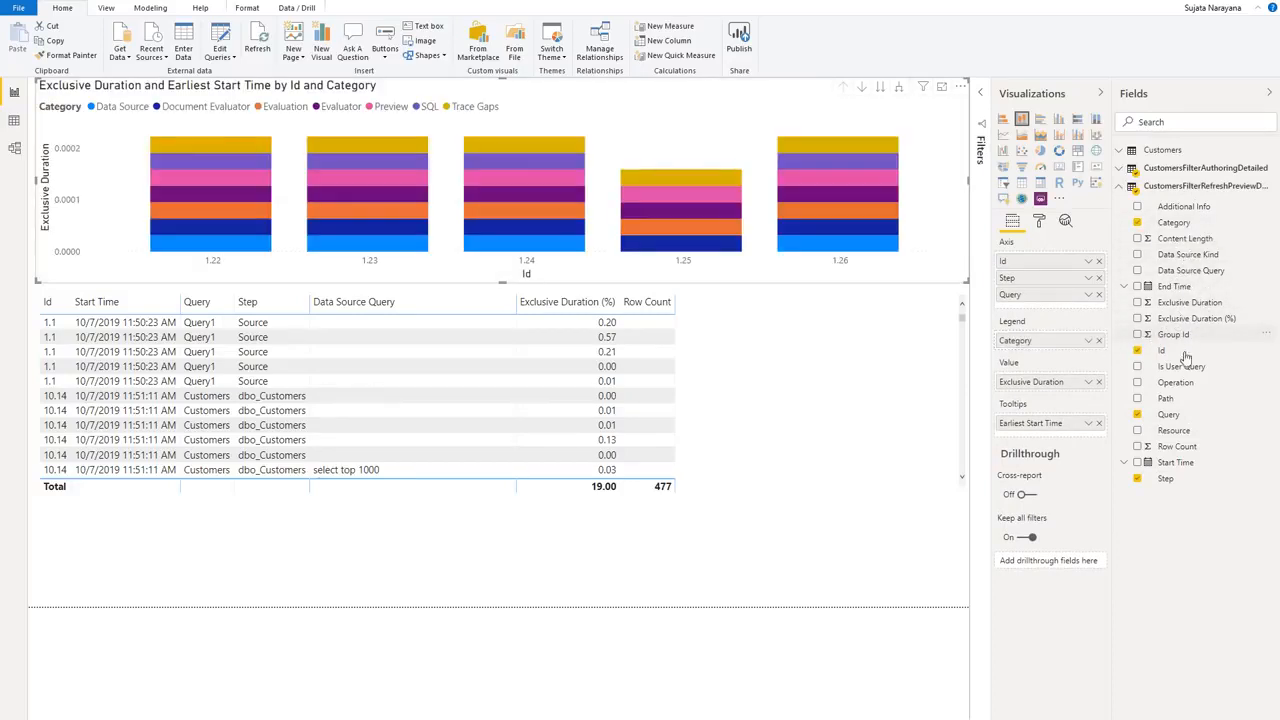
pyautogui.moveTo(1186, 303); pyautogui.dragTo(1058, 385)
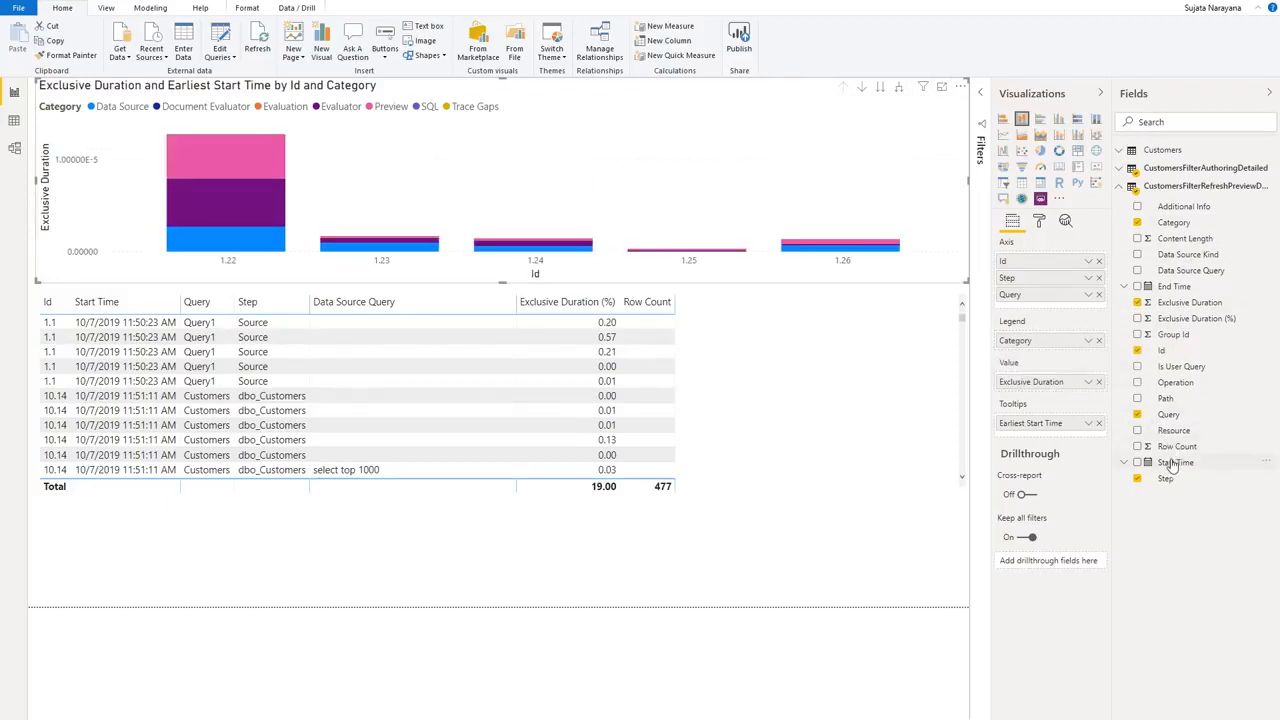
pyautogui.moveTo(1173, 465); pyautogui.dragTo(1078, 432)
pyautogui.click(1099, 423)
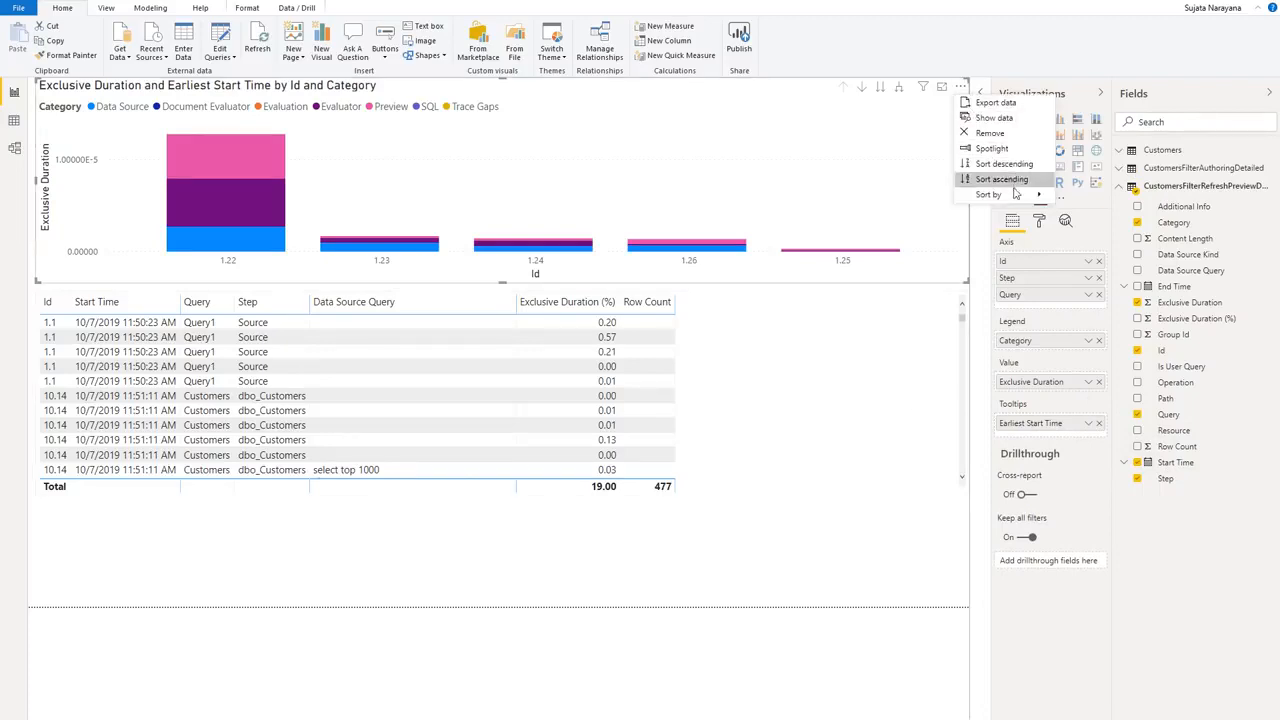
# Step: Sort the chart by Earliest Start Time in ascending order
pyautogui.moveTo(1024, 197)
pyautogui.click(1094, 227)
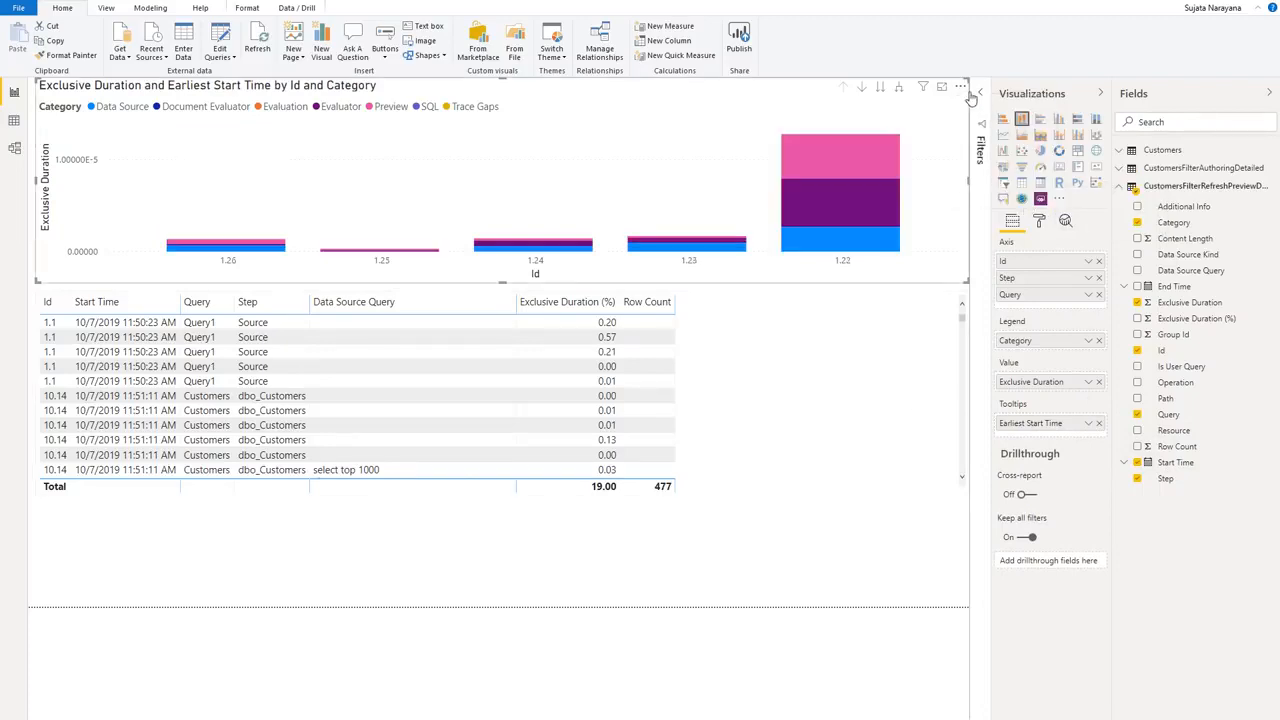
pyautogui.click(961, 87)
pyautogui.click(1027, 181)
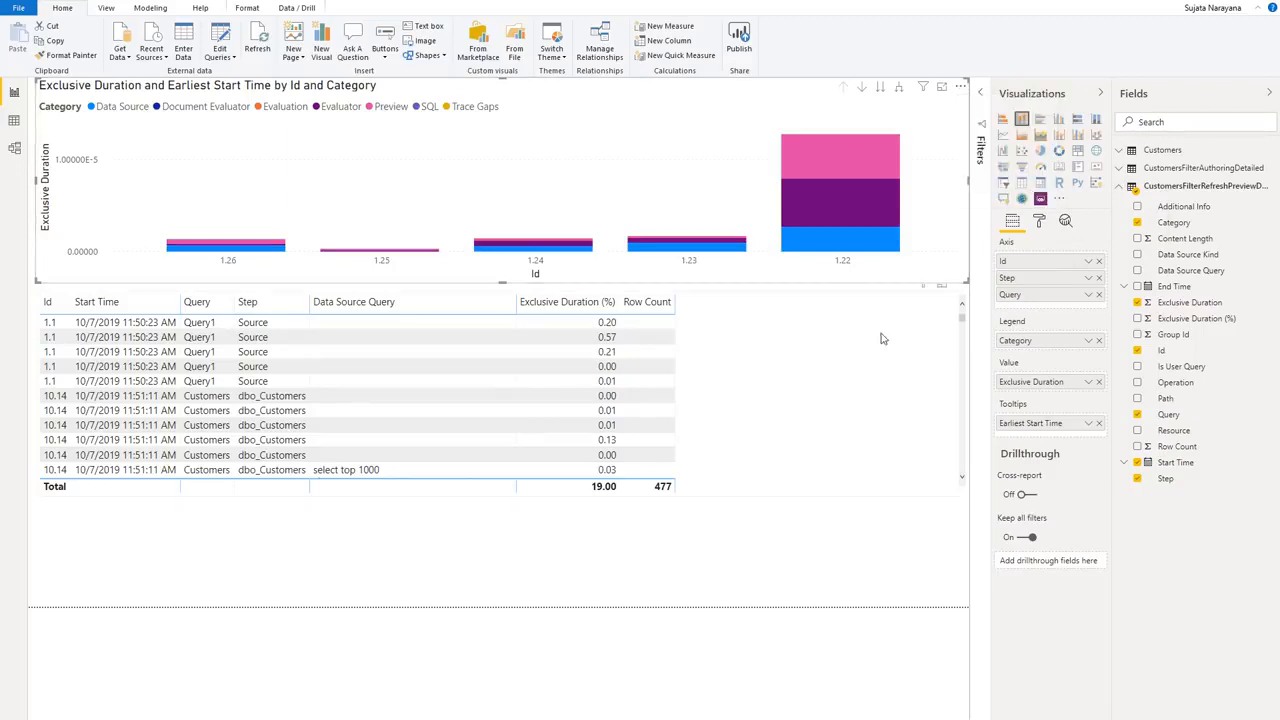
# Step: Add the refresh preview Id, Start Time without date hierarchy, Query, Step, Data Source Query, Exclusive Duration (%) and Row Count to the table visual
pyautogui.click(833, 373)
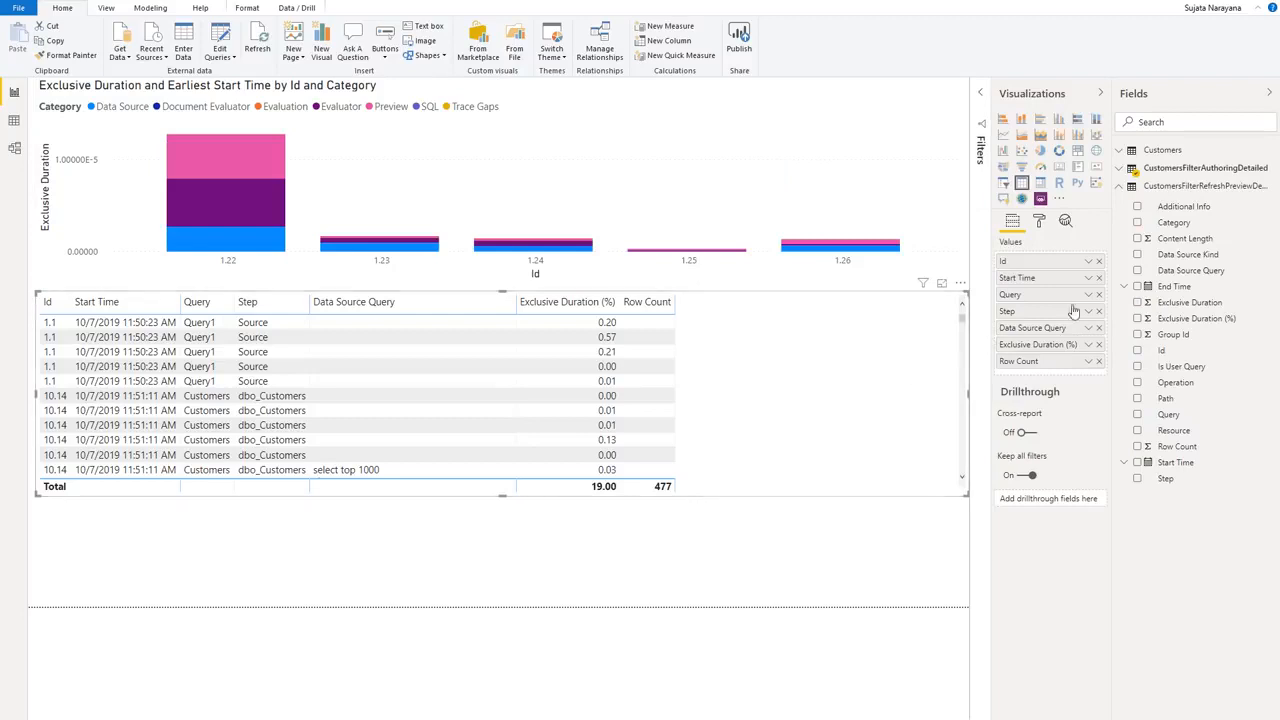
pyautogui.click(1138, 351)
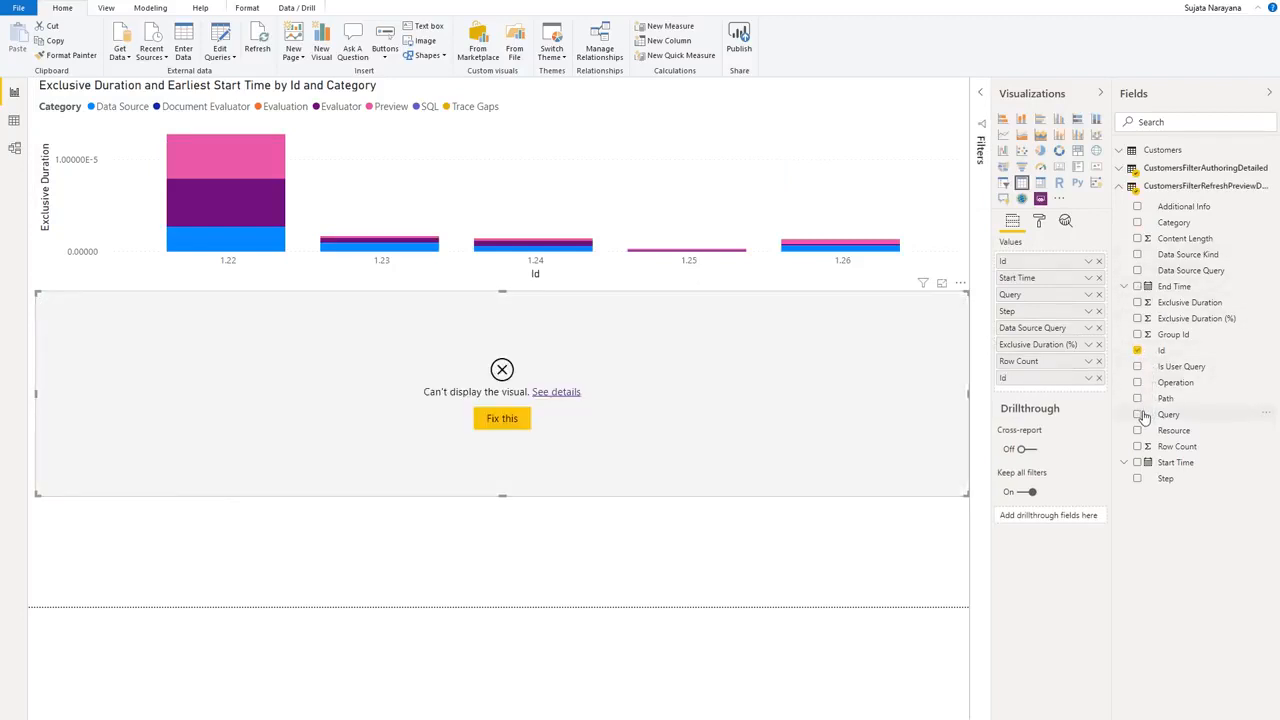
pyautogui.click(1138, 462)
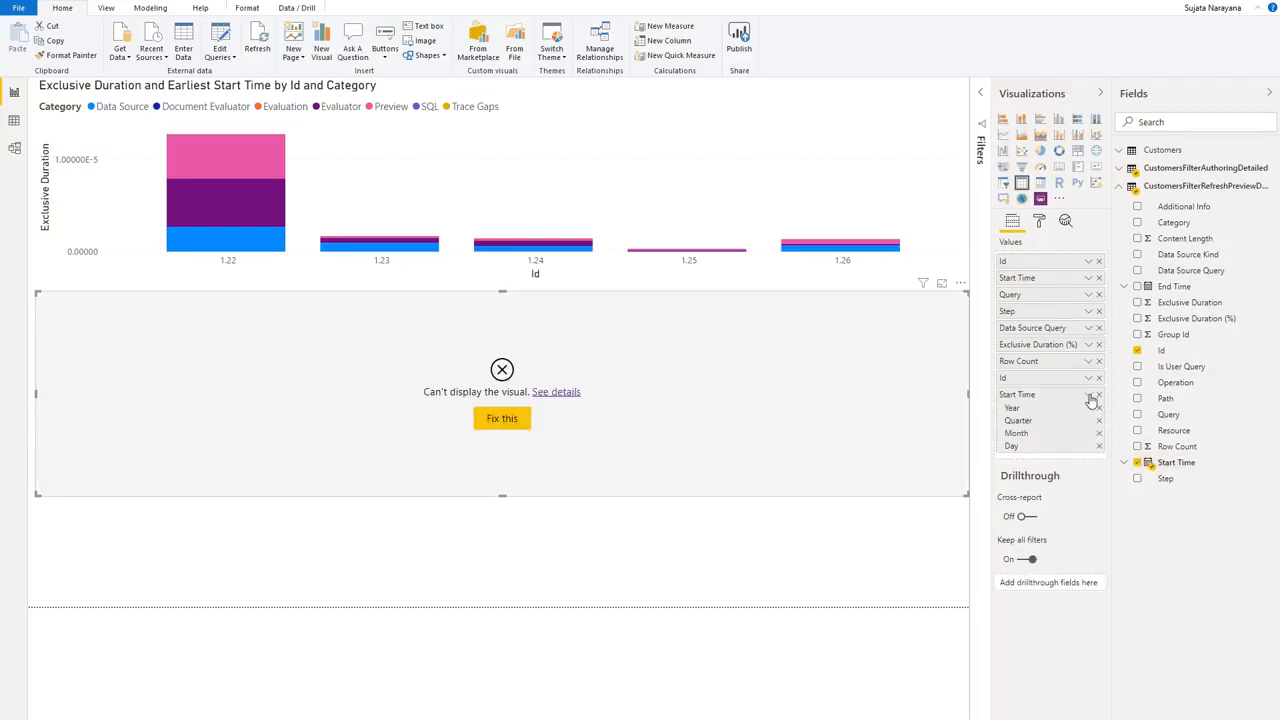
pyautogui.click(1088, 395)
pyautogui.click(1140, 477)
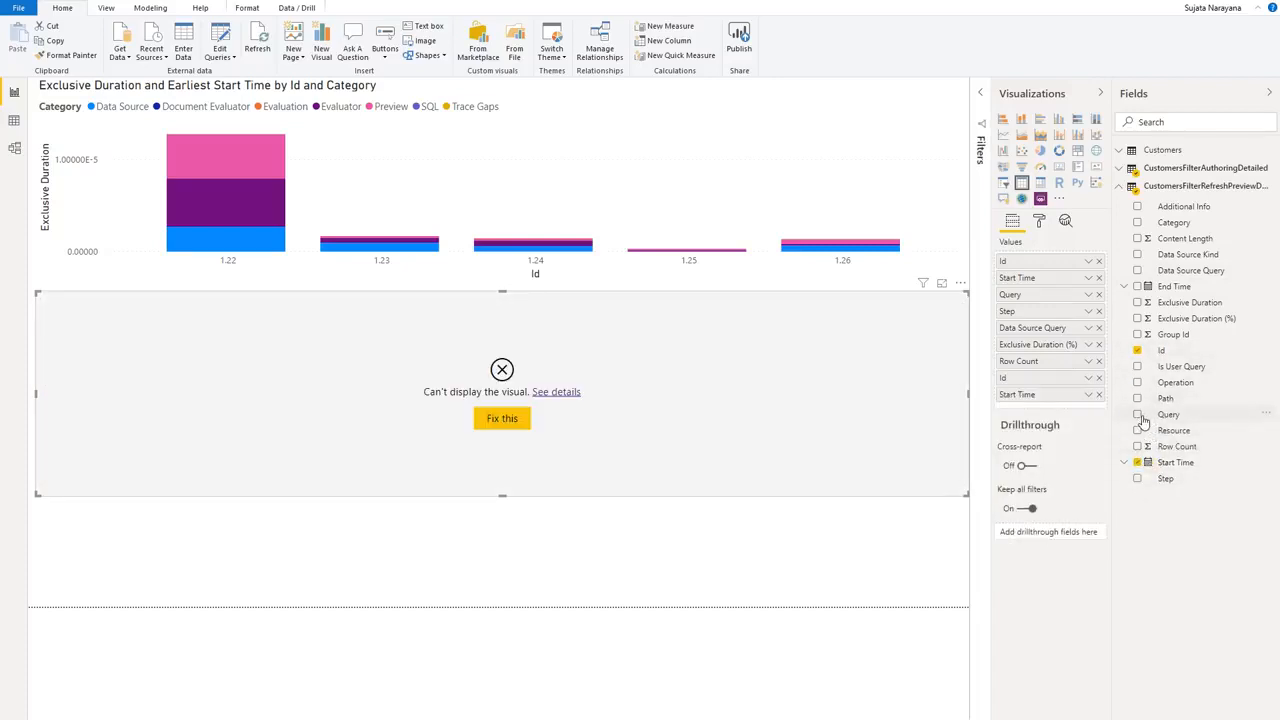
pyautogui.click(1137, 414)
pyautogui.click(1139, 479)
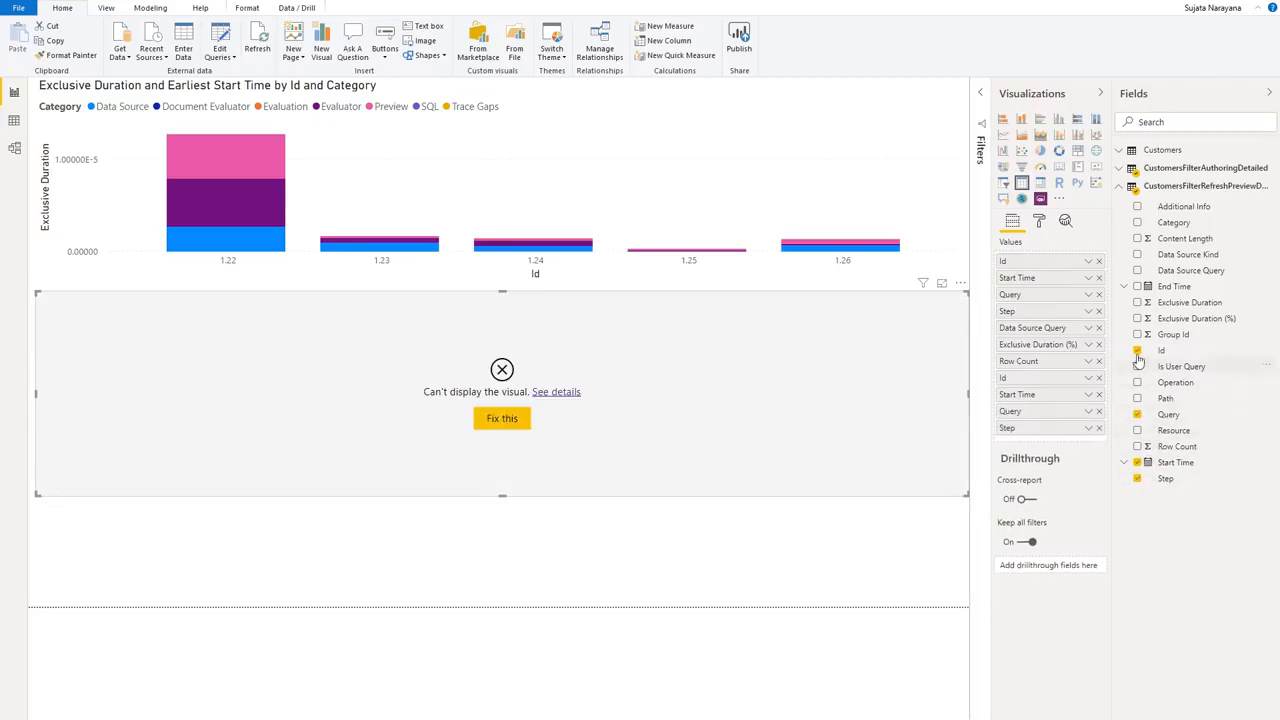
pyautogui.click(1138, 271)
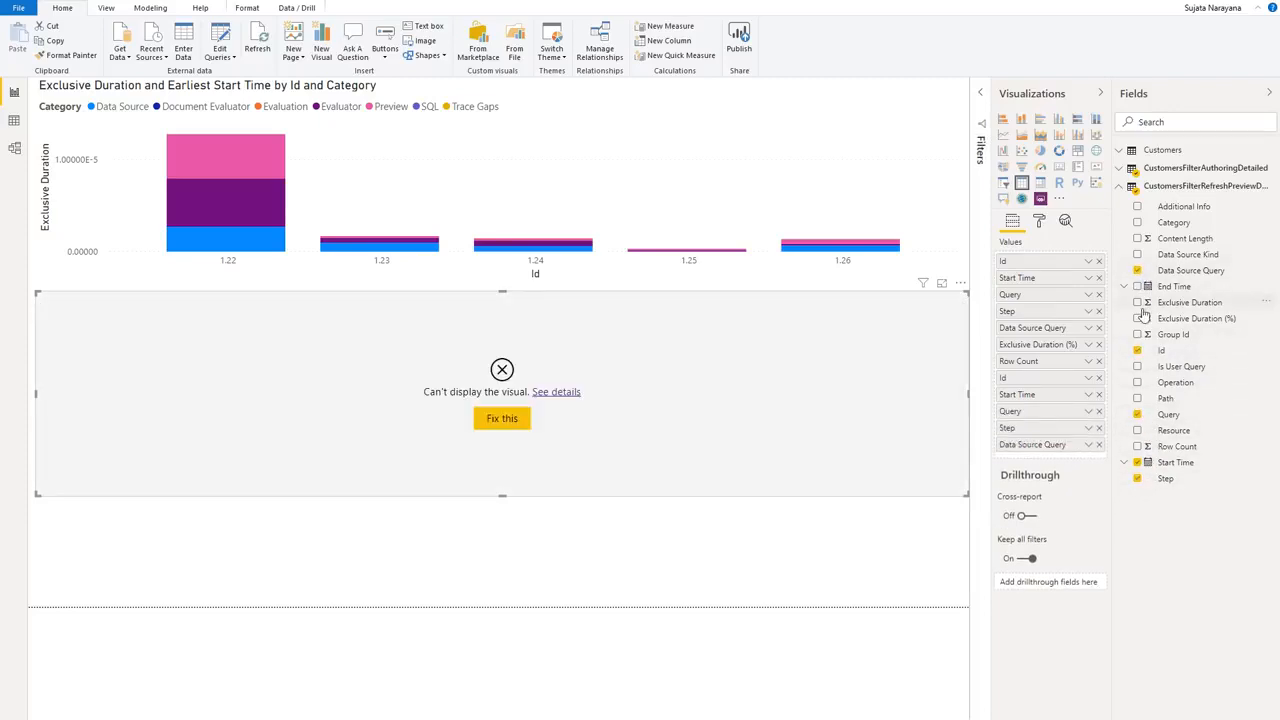
pyautogui.click(1137, 318)
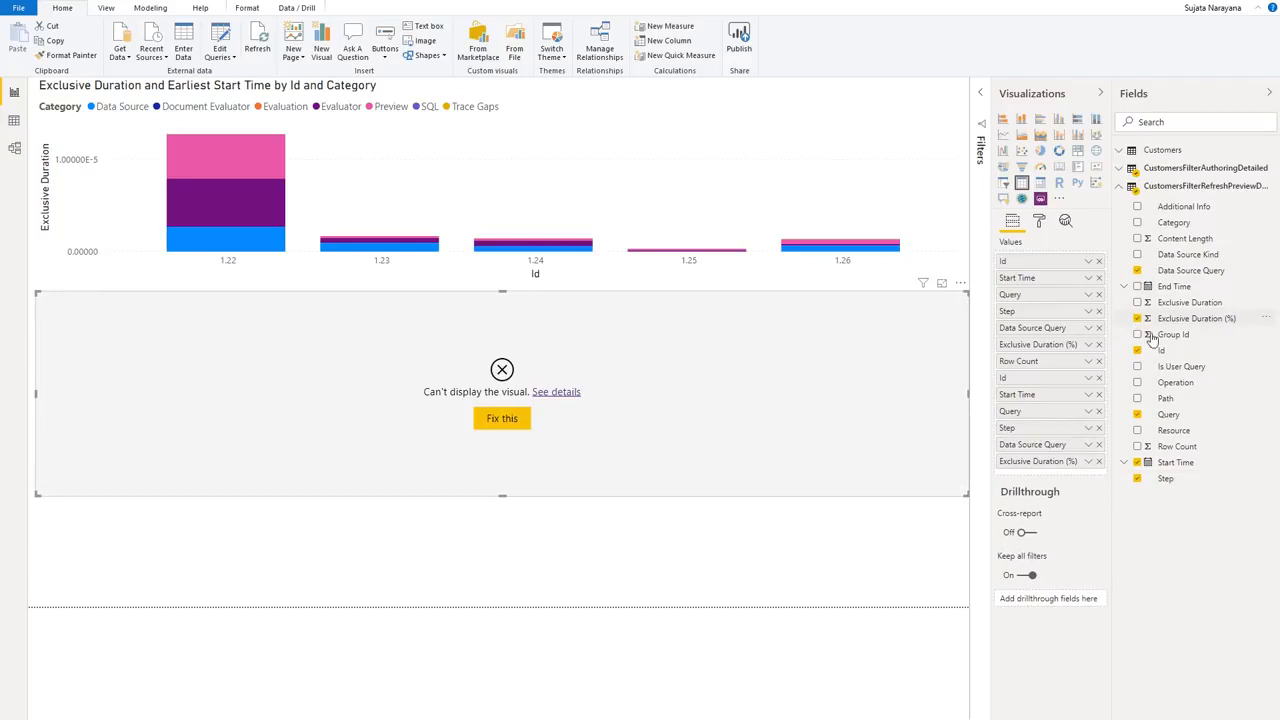
pyautogui.click(1137, 446)
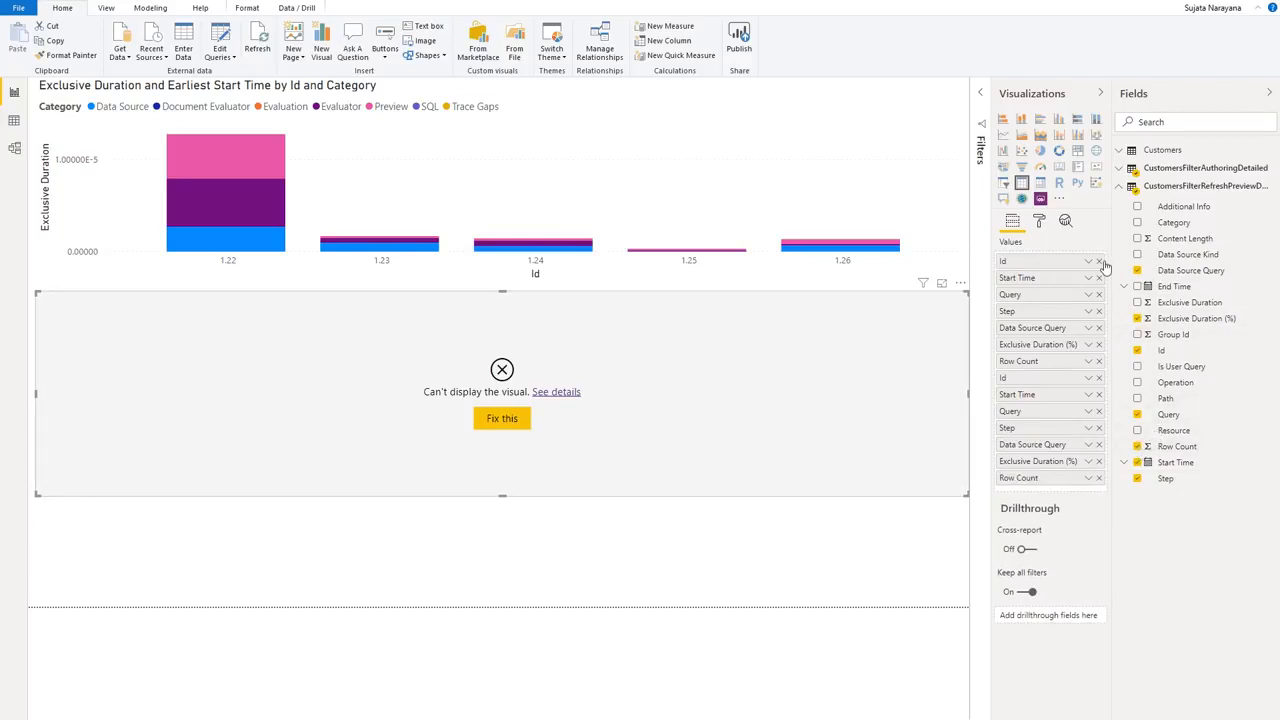
# Step: Remove the seven original authoring diagnostics fields from the table visual
pyautogui.click(1099, 261)
pyautogui.click(1099, 261)
pyautogui.click(1099, 261)
pyautogui.click(1099, 261)
pyautogui.click(1100, 262)
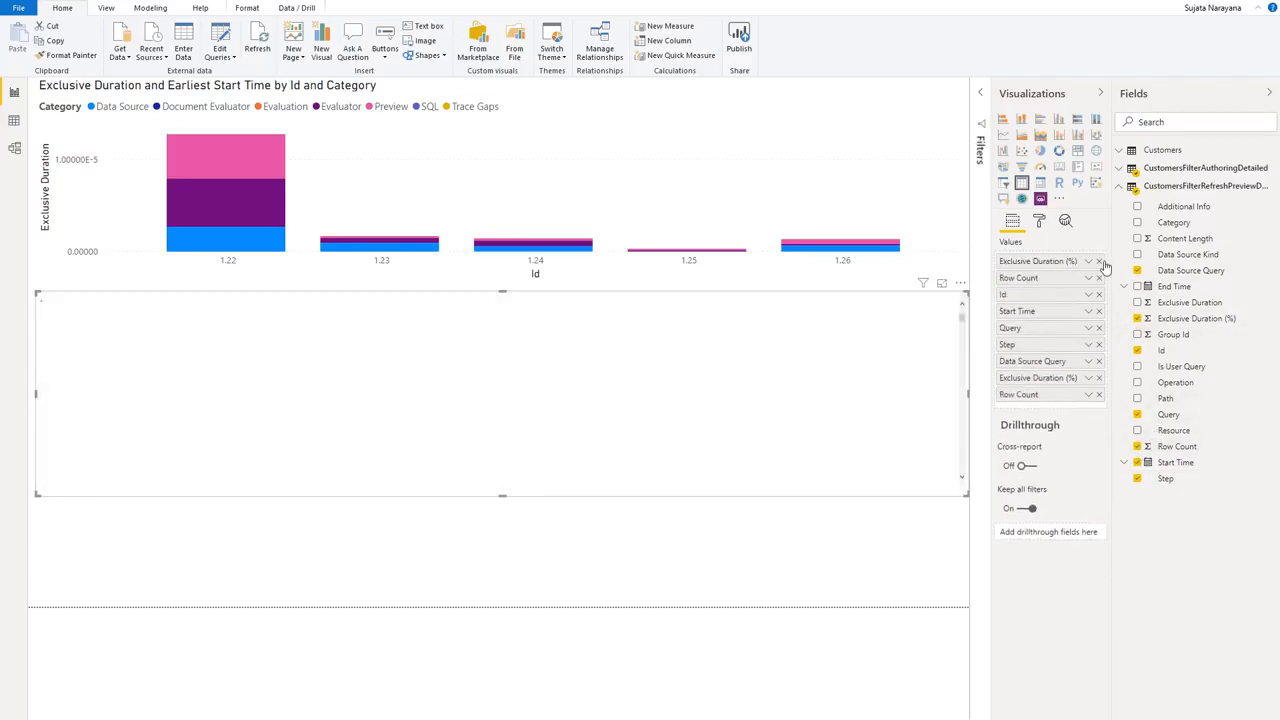
pyautogui.click(1100, 262)
pyautogui.click(1100, 262)
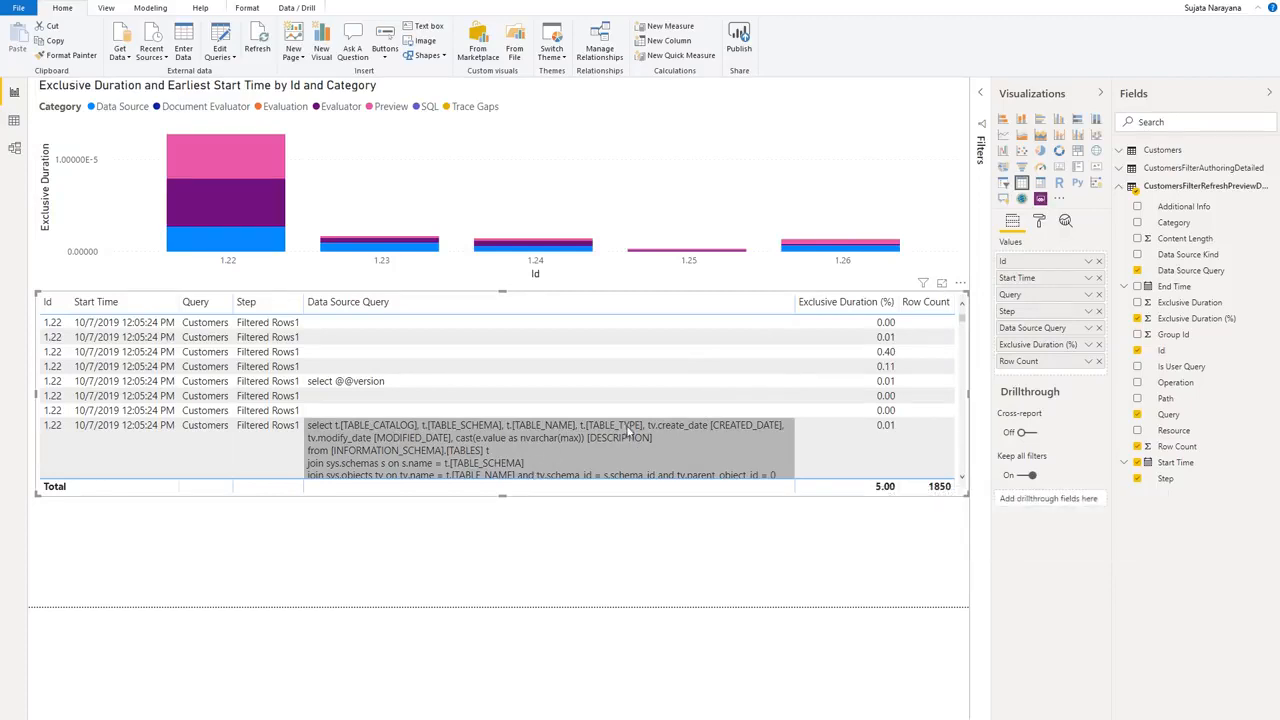
# Step: Move Step above Id on the chart's axis and examine the durations of the Customers query steps
pyautogui.click(946, 163)
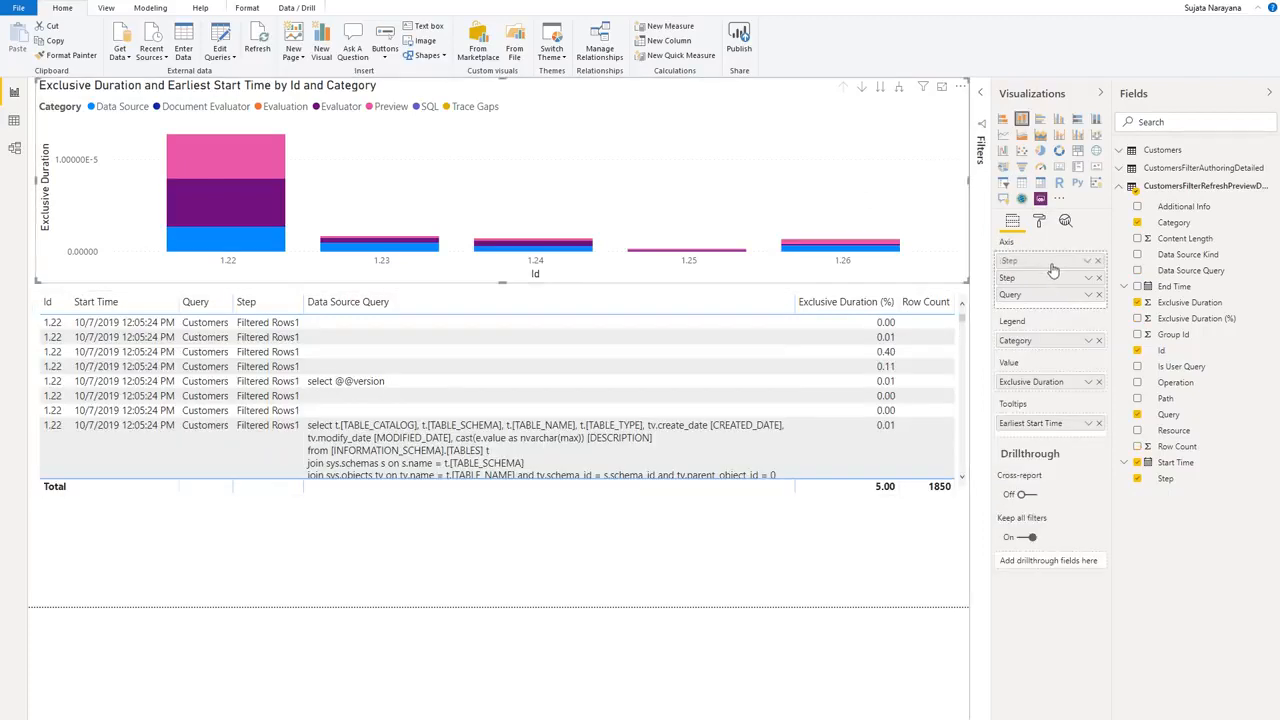
pyautogui.moveTo(1036, 278); pyautogui.dragTo(1032, 262)
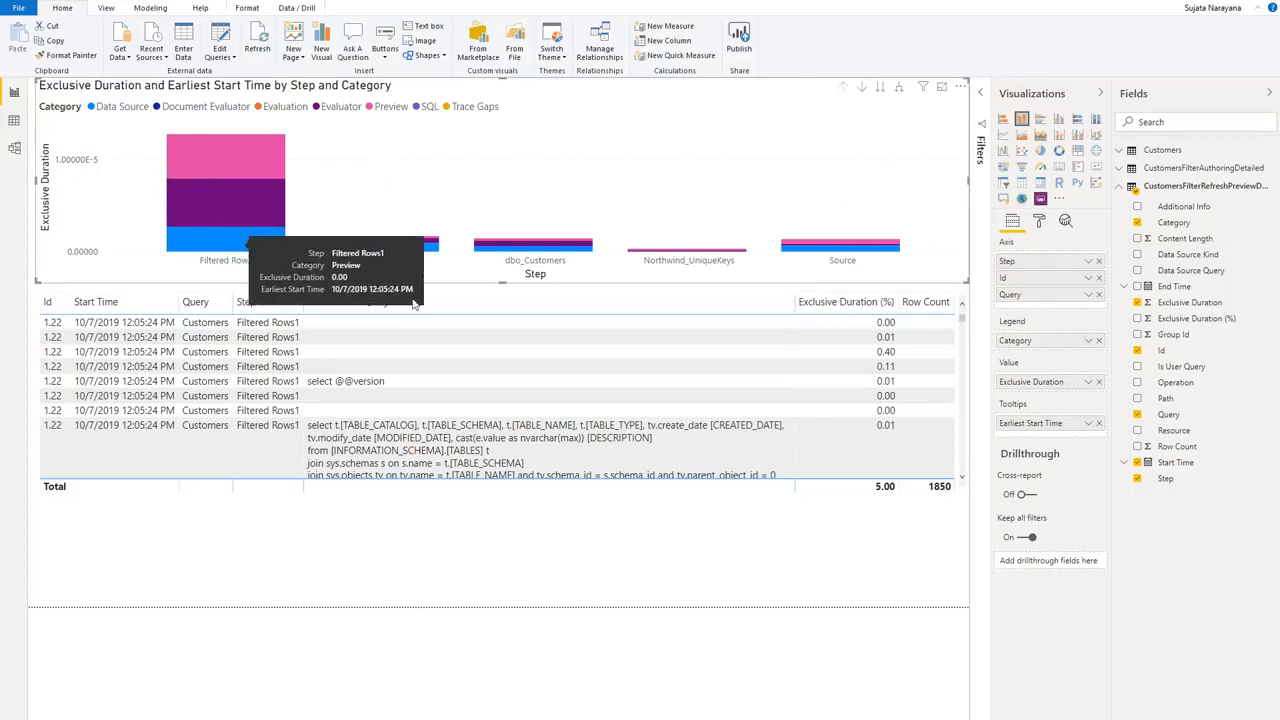
pyautogui.moveTo(591, 254)
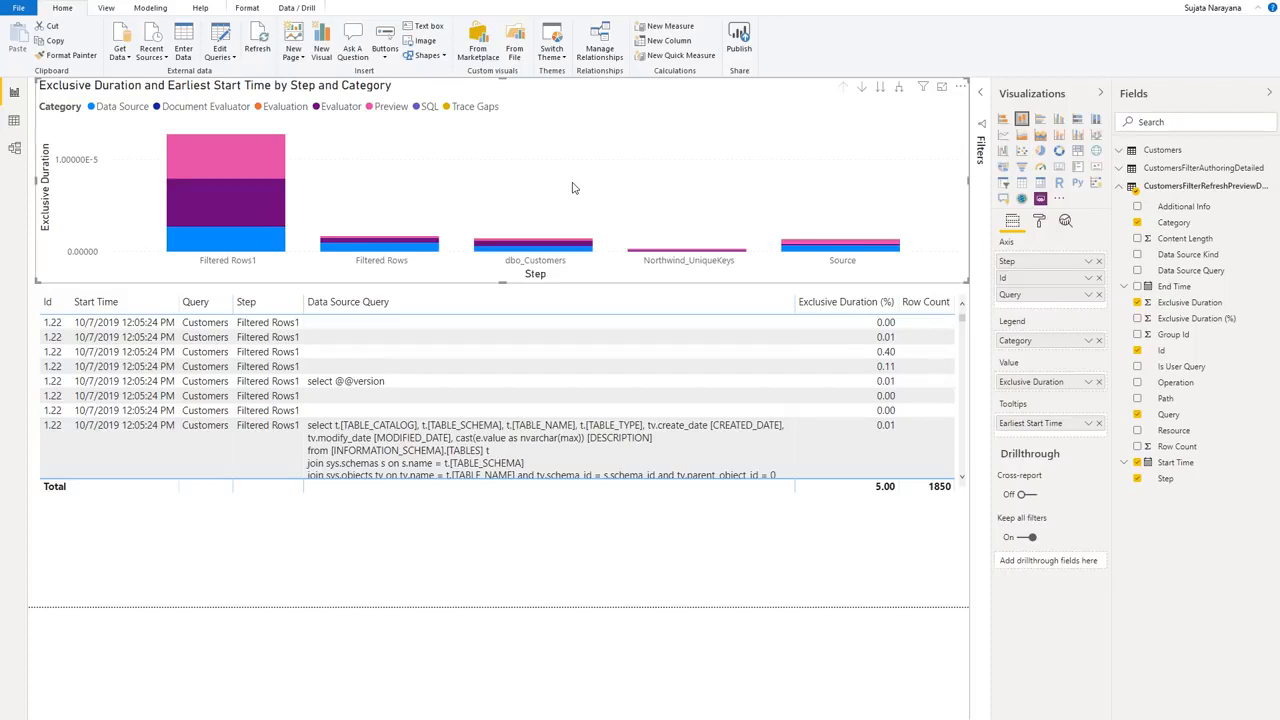
# Step: Switch to the Power Query Editor, view the preview refresh options and open the Customers query
pyautogui.hotkey('alt', 'Tab')
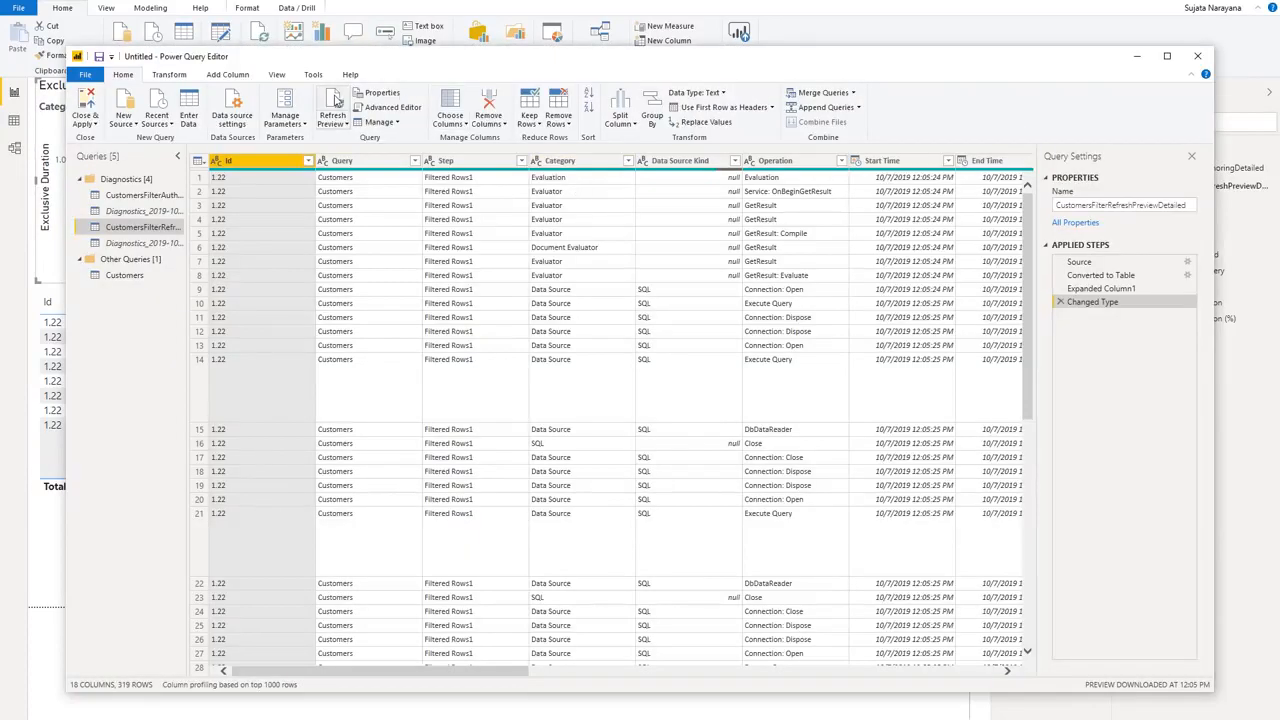
pyautogui.click(344, 123)
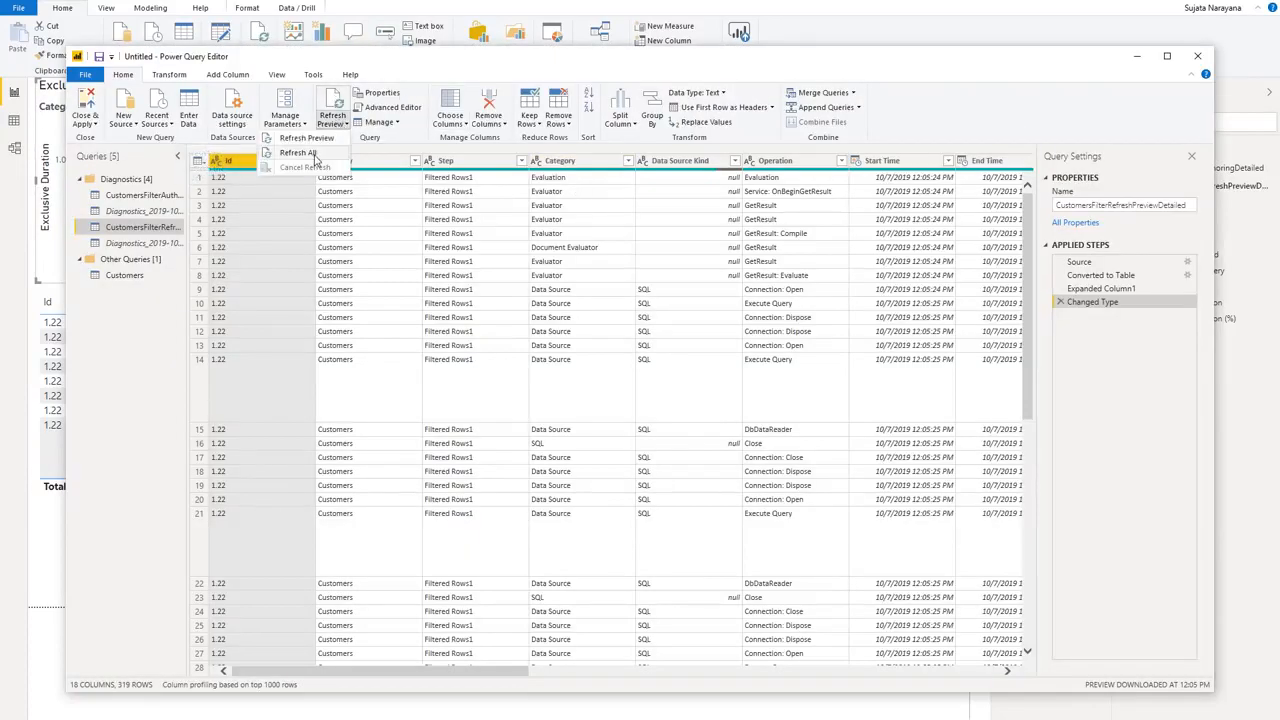
pyautogui.click(986, 108)
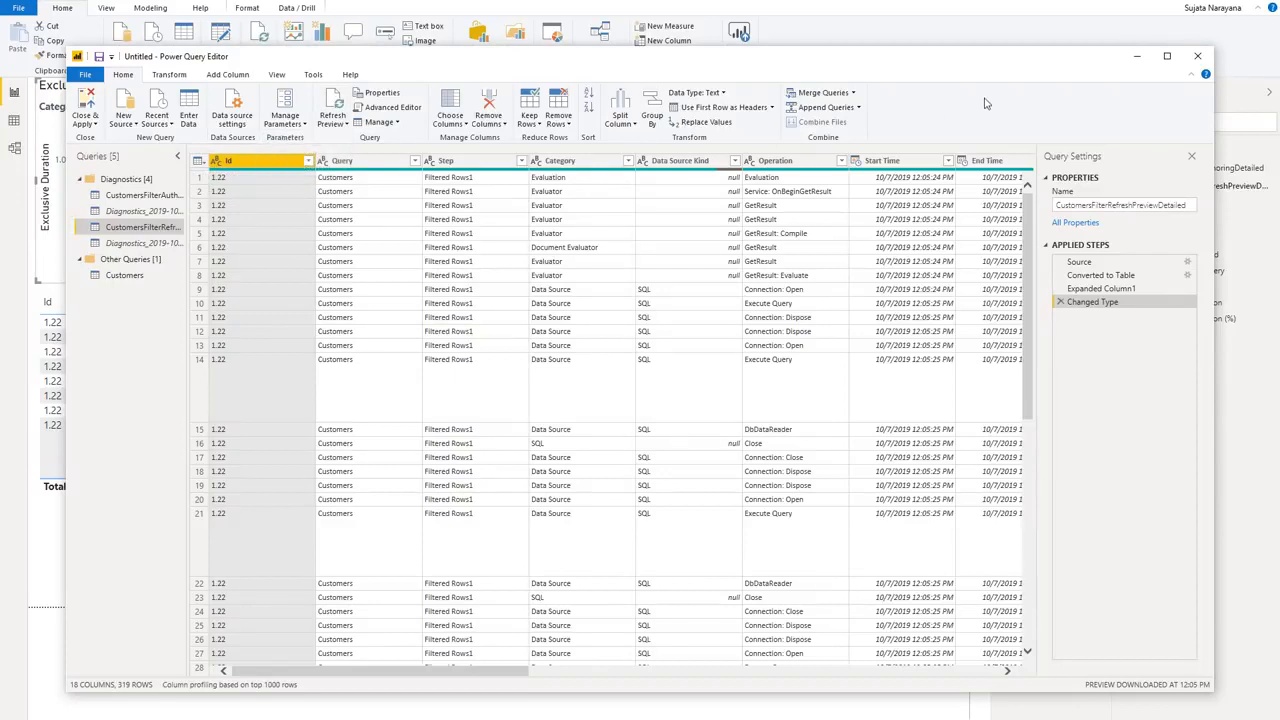
pyautogui.click(155, 283)
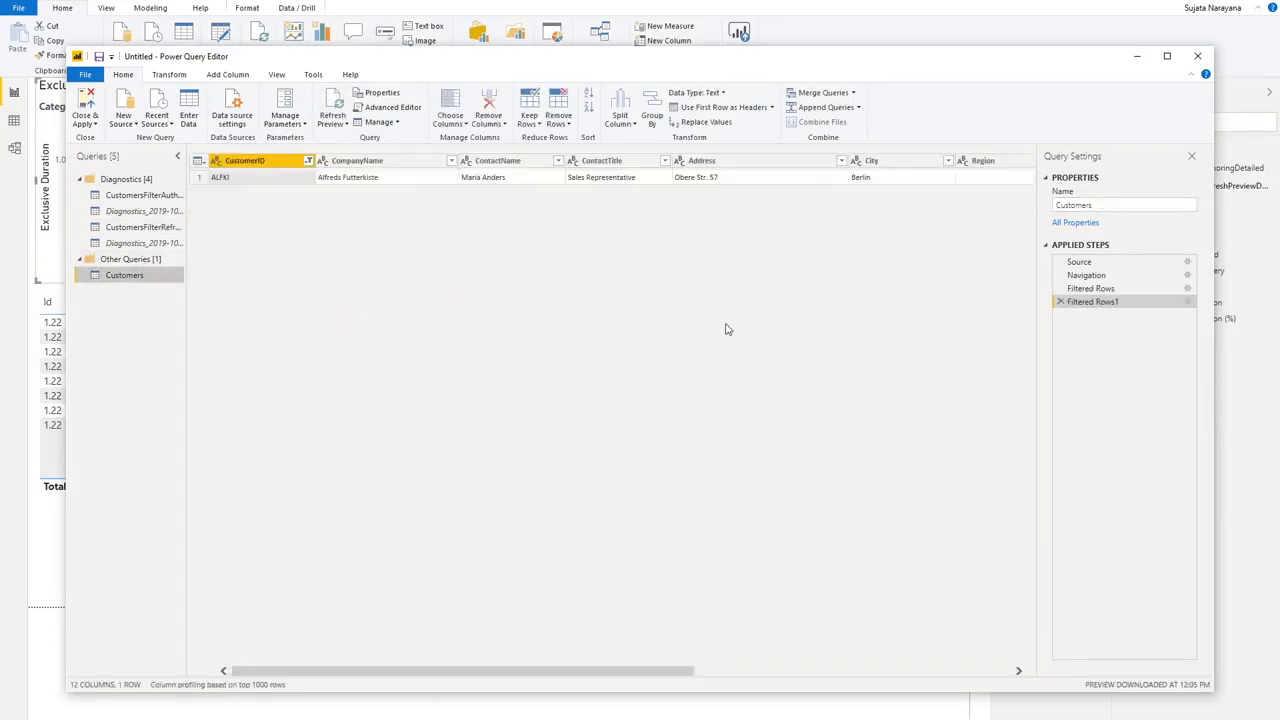
# Step: Review the Customers query's preview at the Filtered Rows, Navigation and Source steps, then return to the report
pyautogui.click(1100, 289)
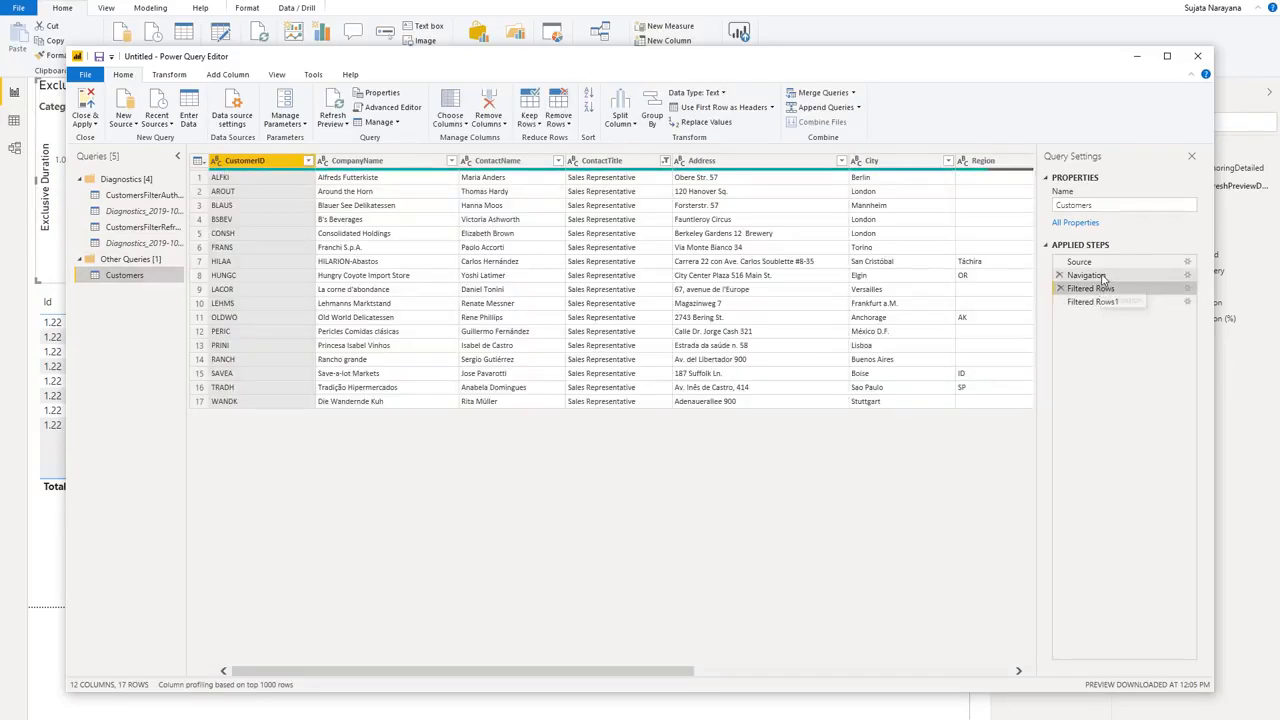
pyautogui.click(1100, 276)
pyautogui.click(1095, 262)
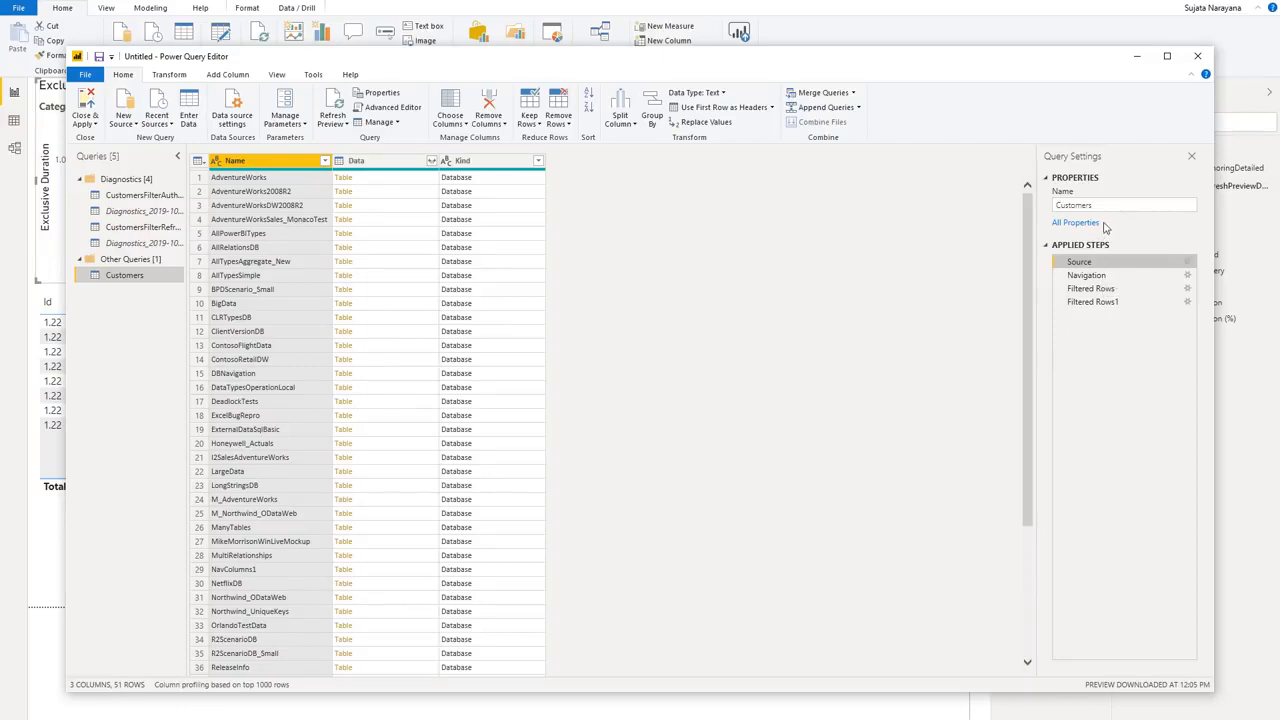
pyautogui.click(1140, 57)
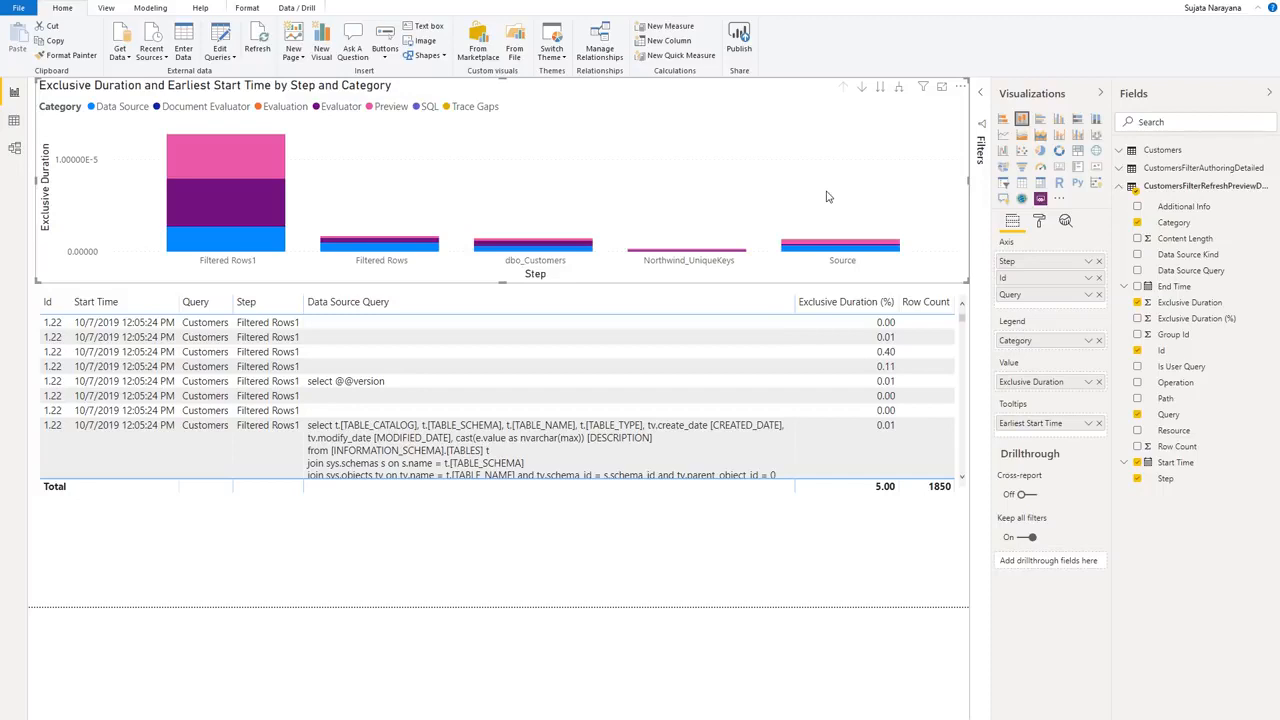
# Step: Filter the table by the chart's Filtered Rows1 column and examine the data source queries recorded for that step
pyautogui.click(226, 262)
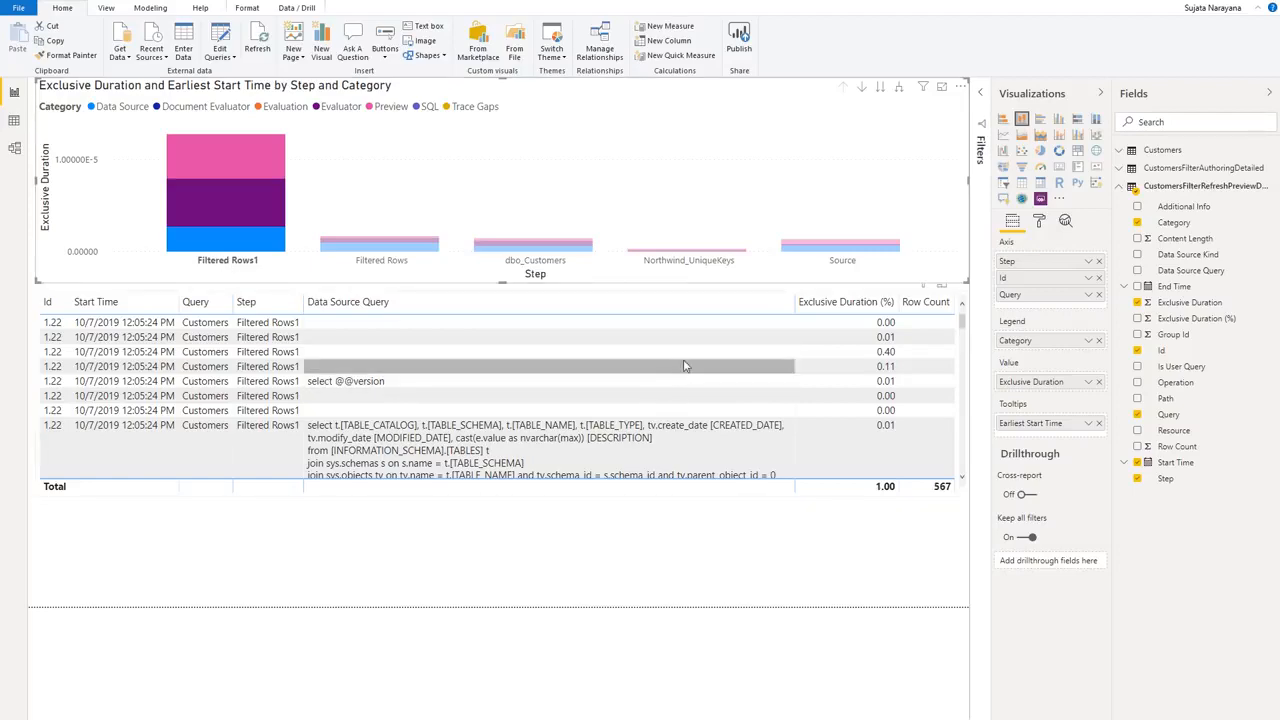
pyautogui.scroll(-3, 684, 366)
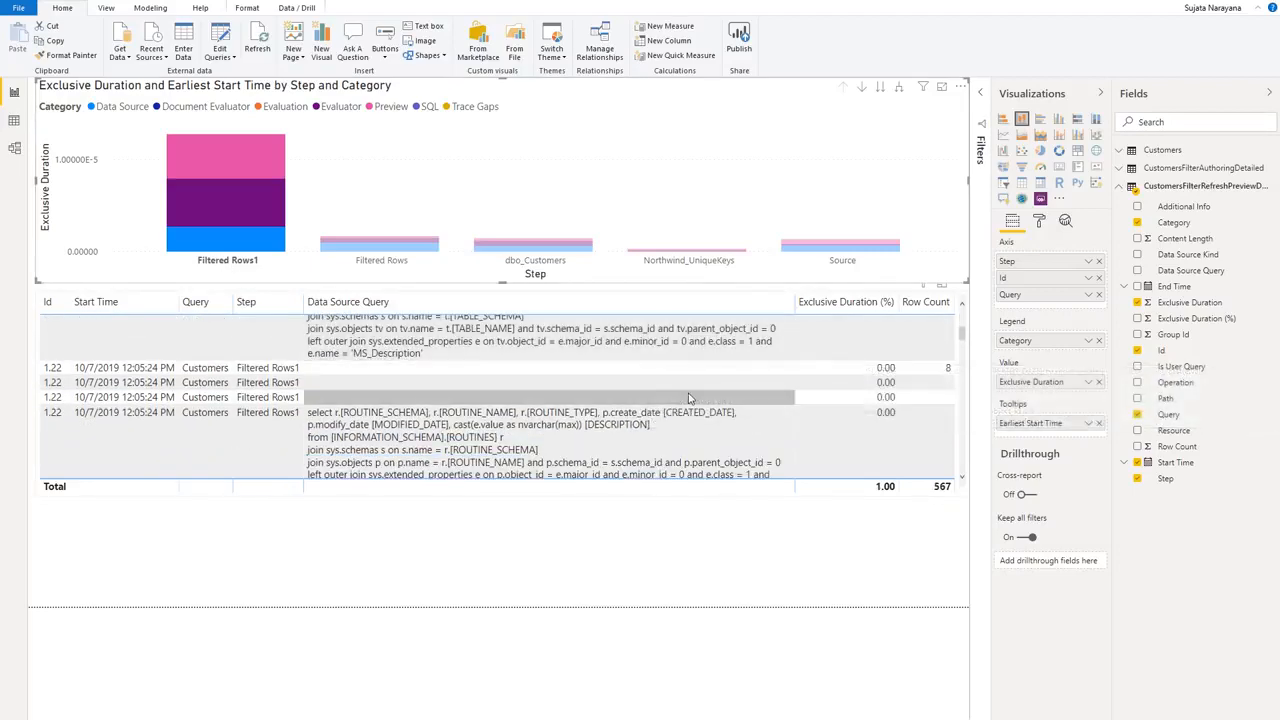
pyautogui.scroll(-3, 700, 395)
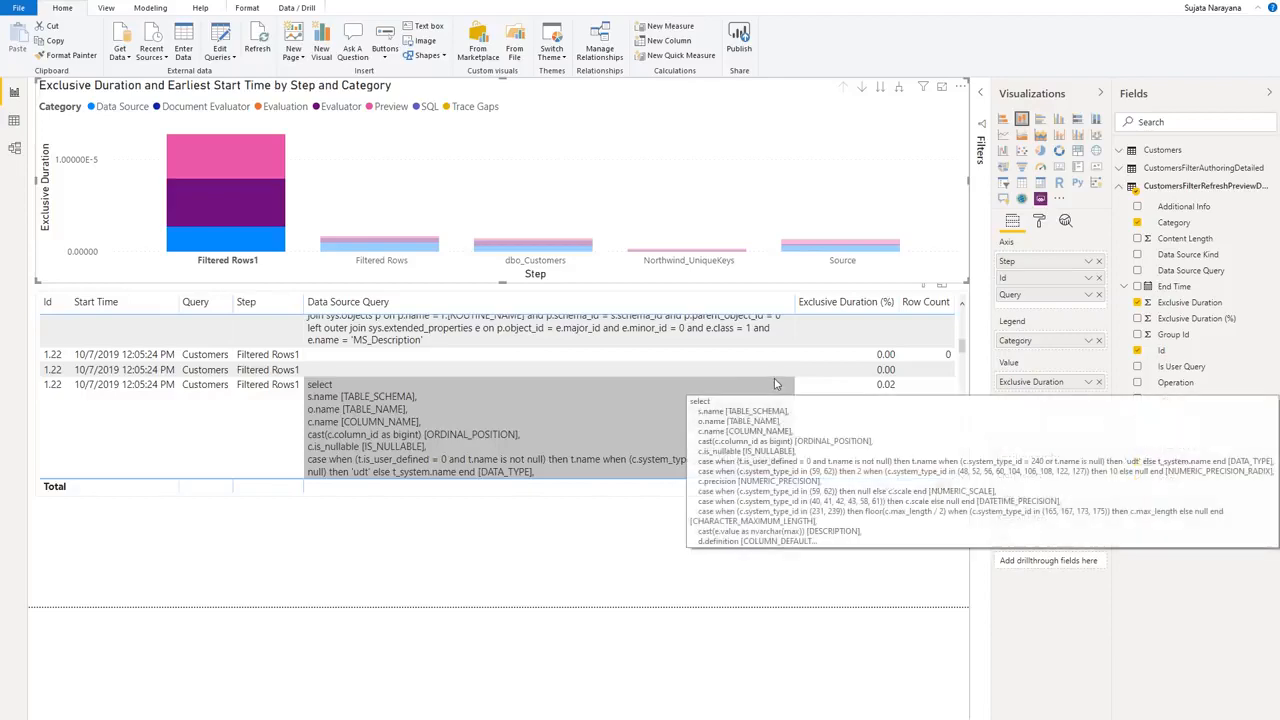
pyautogui.scroll(-2, 774, 384)
pyautogui.scroll(-3, 745, 376)
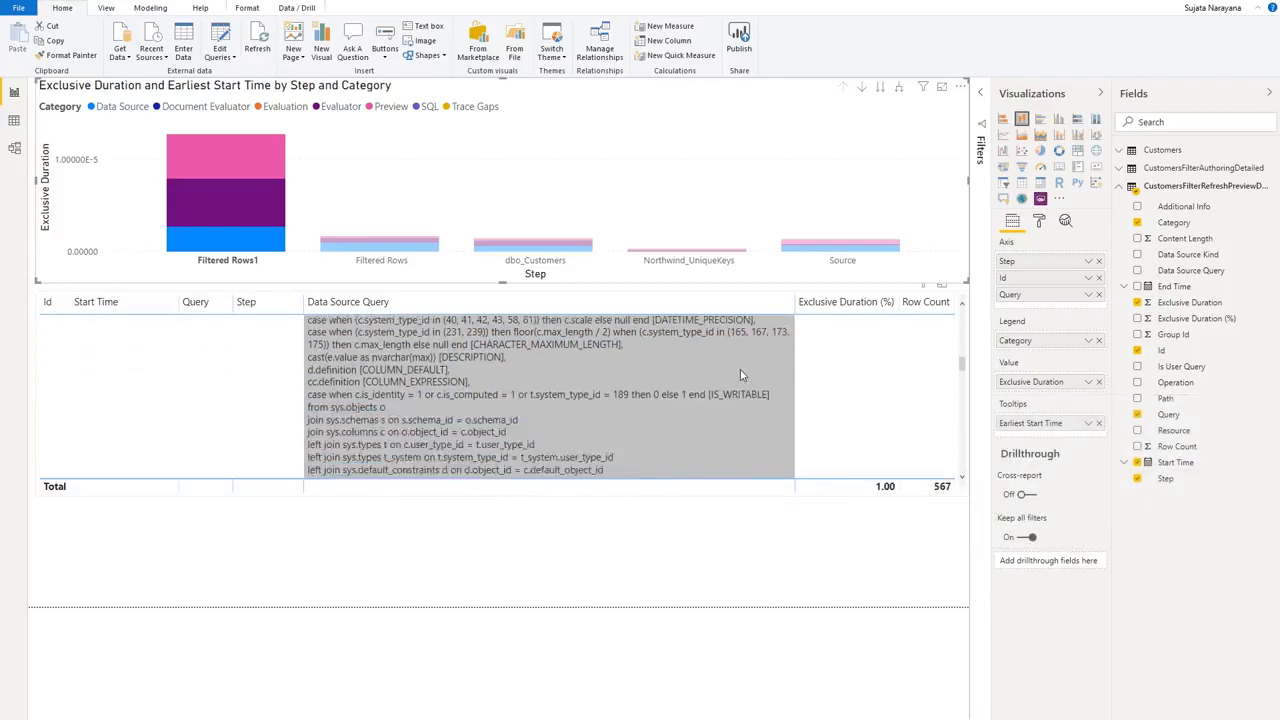
pyautogui.scroll(-2, 741, 375)
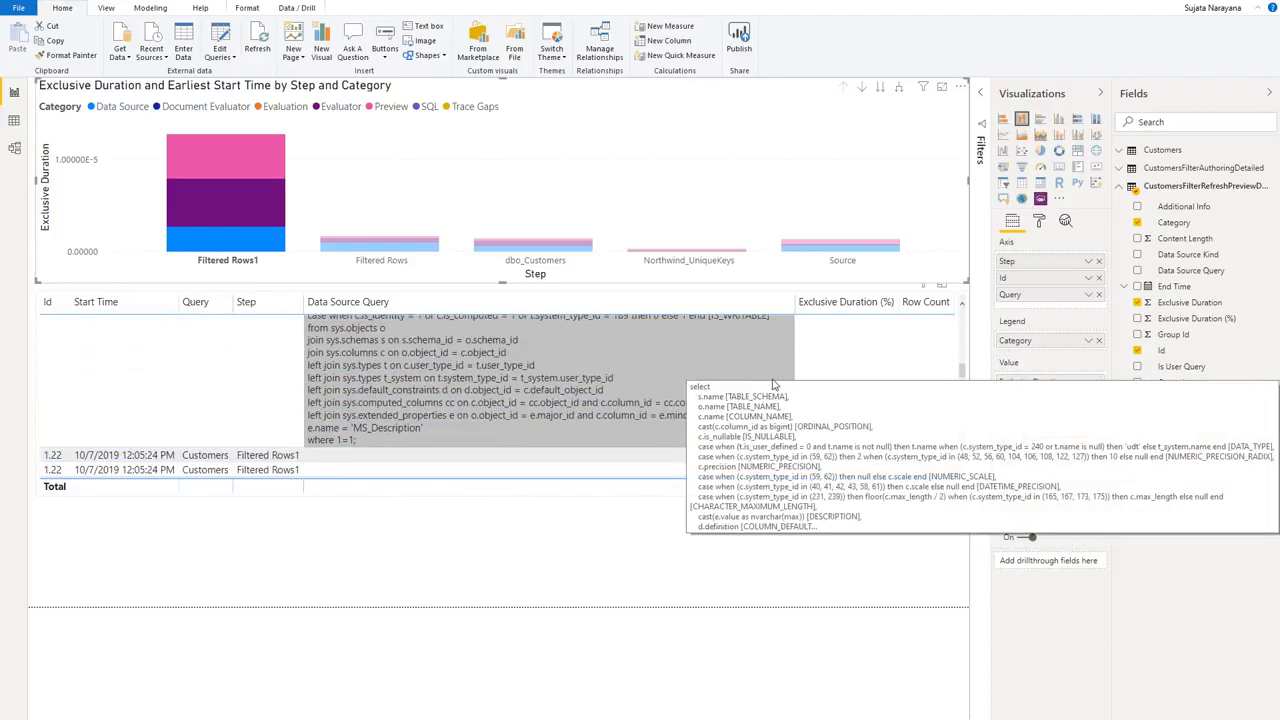
pyautogui.scroll(-3, 722, 378)
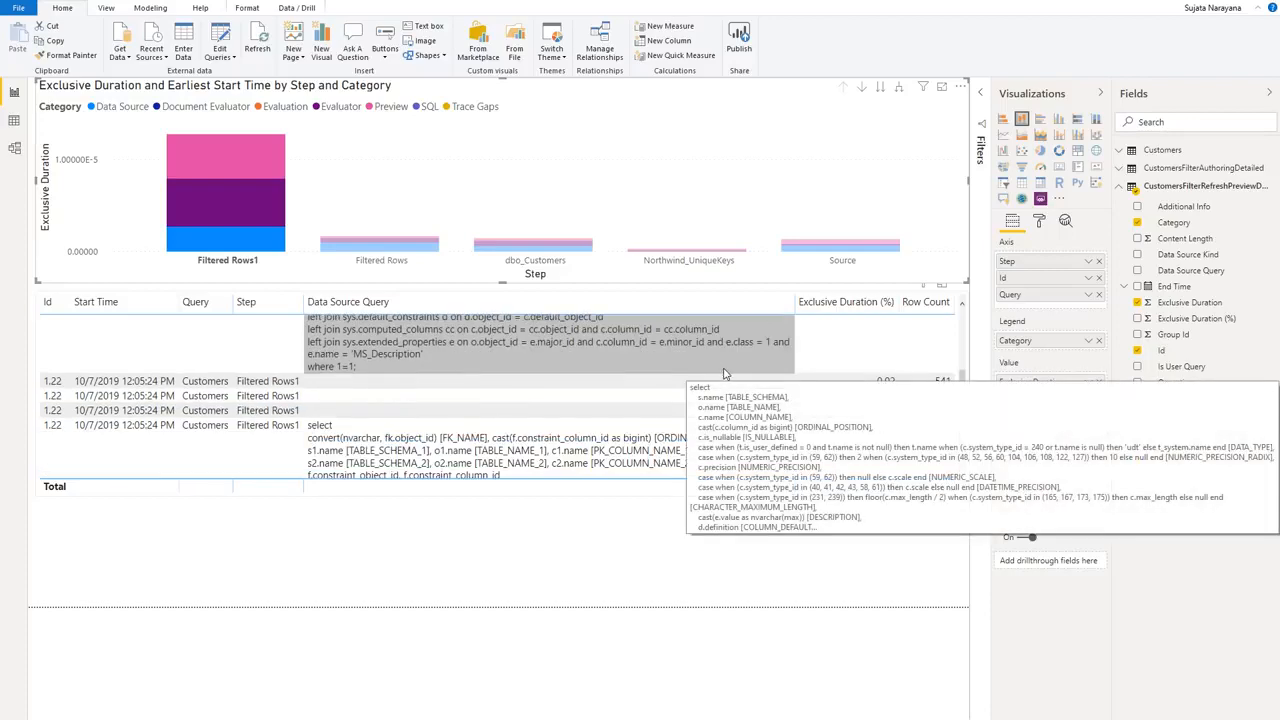
pyautogui.scroll(-3, 722, 375)
pyautogui.scroll(-2, 735, 387)
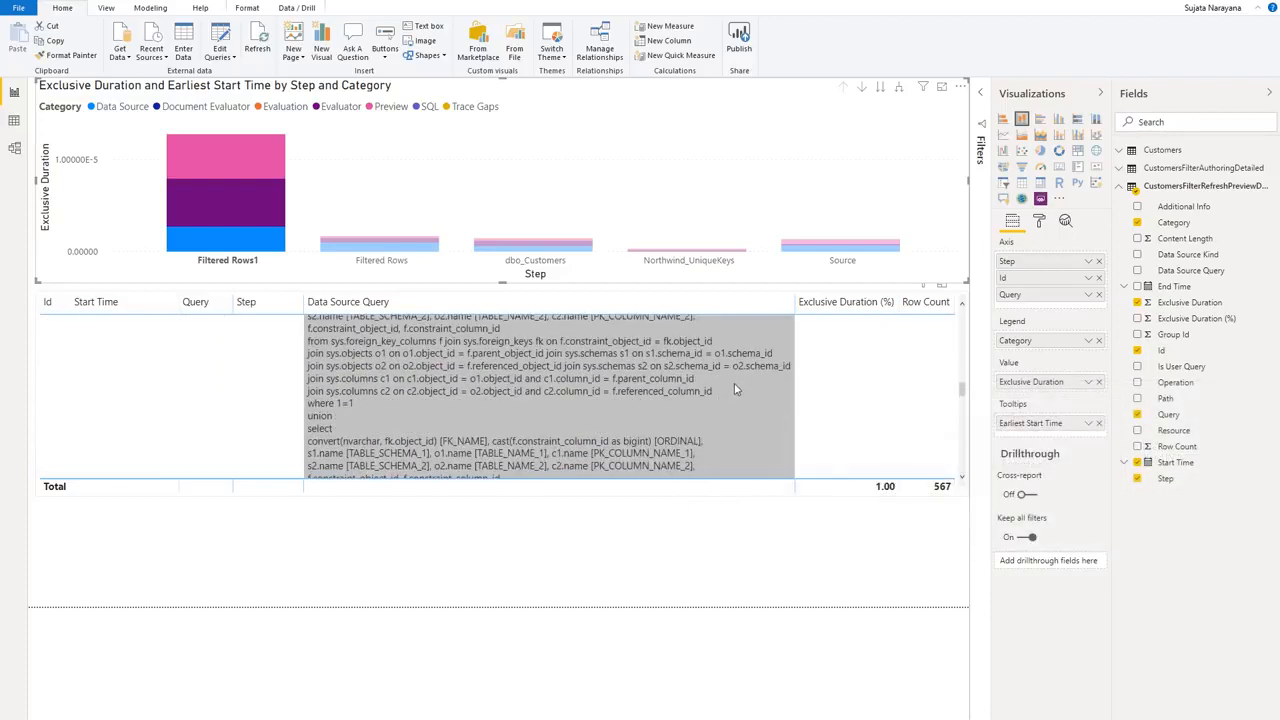
pyautogui.scroll(-4, 735, 387)
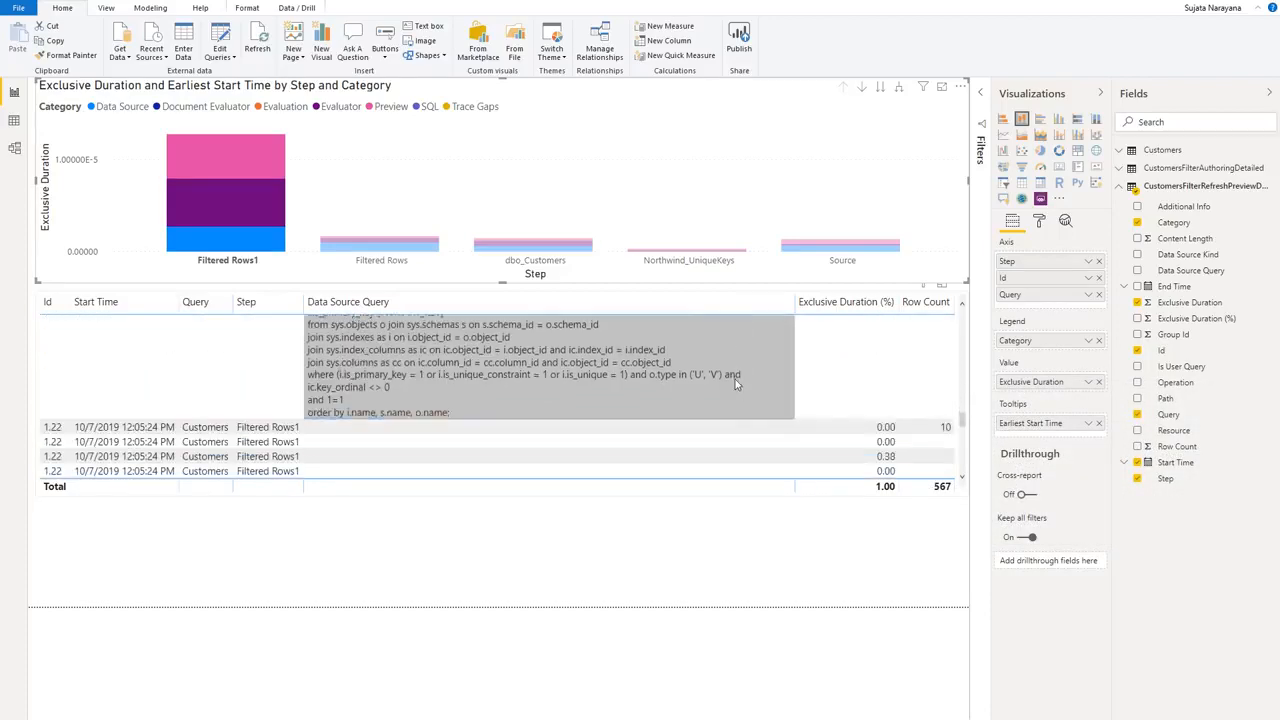
pyautogui.scroll(-5, 735, 379)
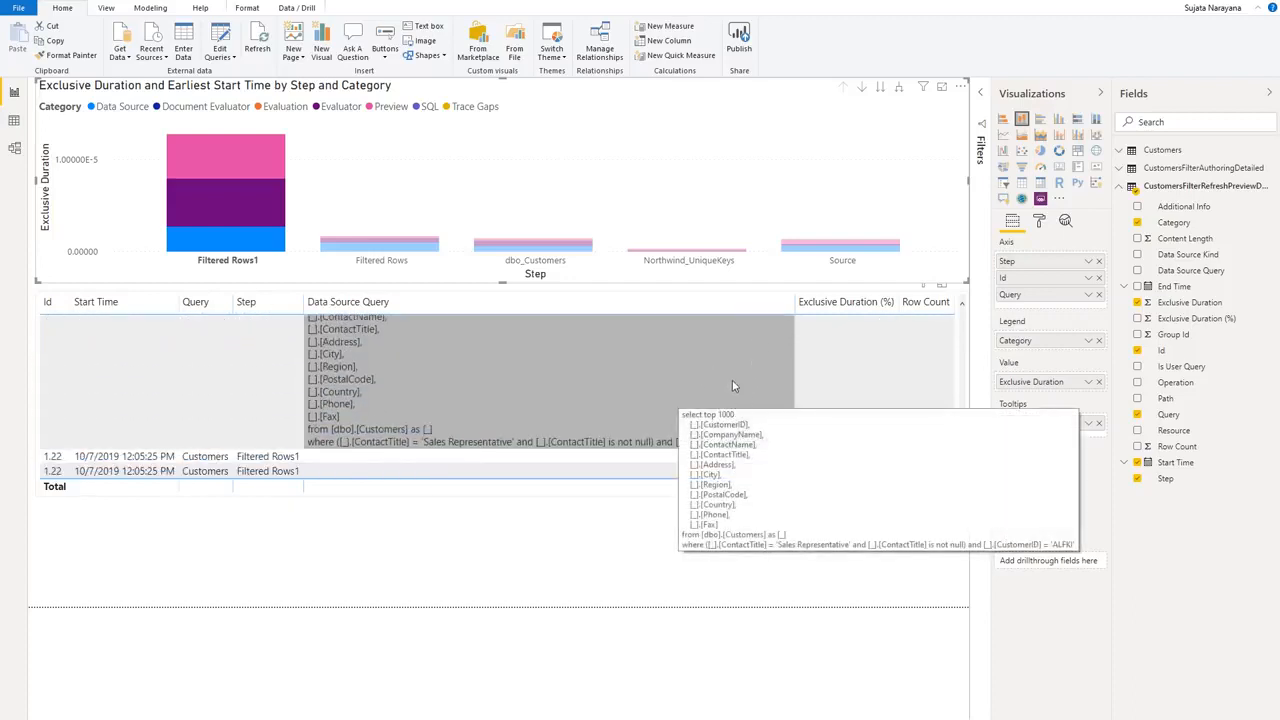
pyautogui.scroll(-3, 732, 385)
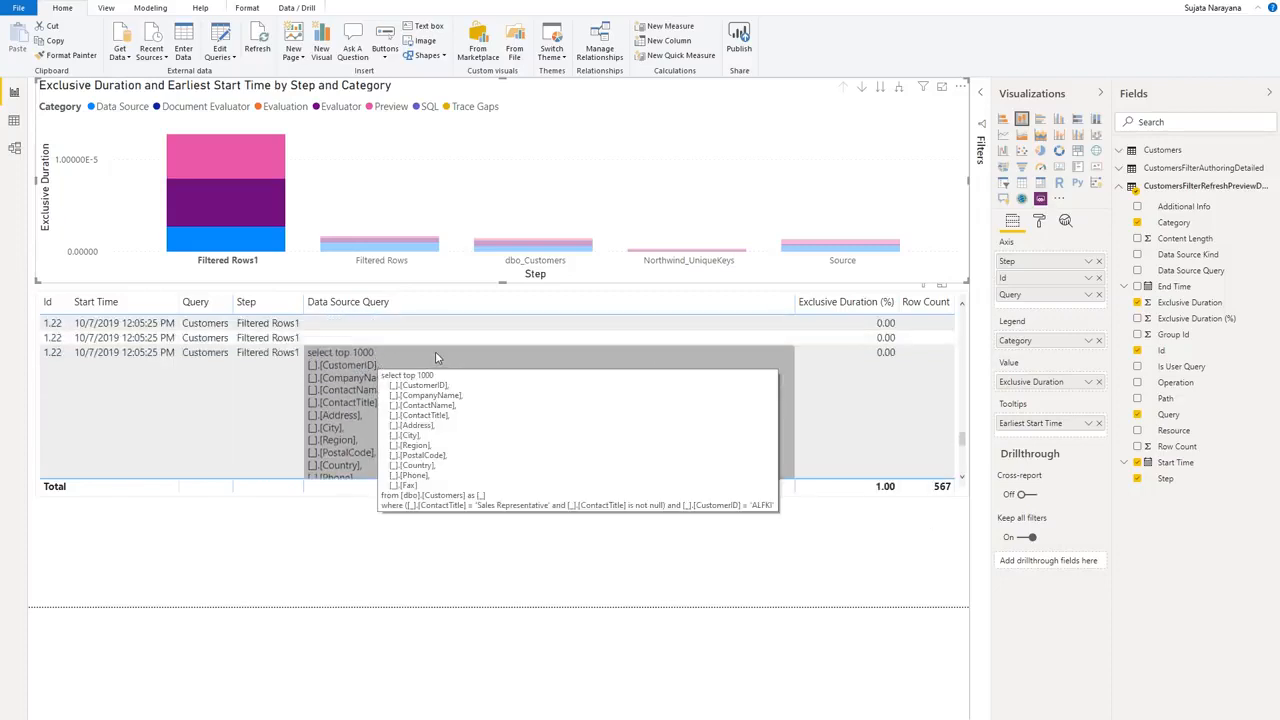
pyautogui.scroll(-2, 435, 351)
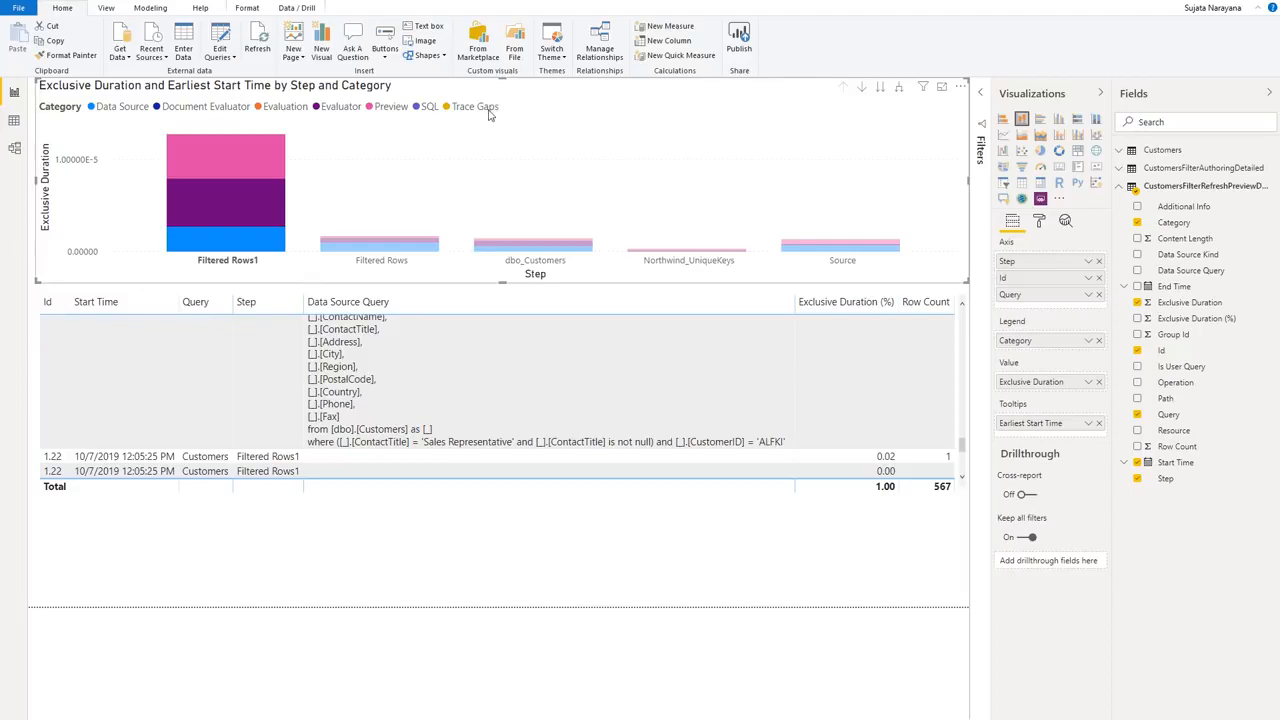
# Step: Record Power Query diagnostics while refreshing the Customers table's data from the report
pyautogui.hotkey('alt', 'Tab')
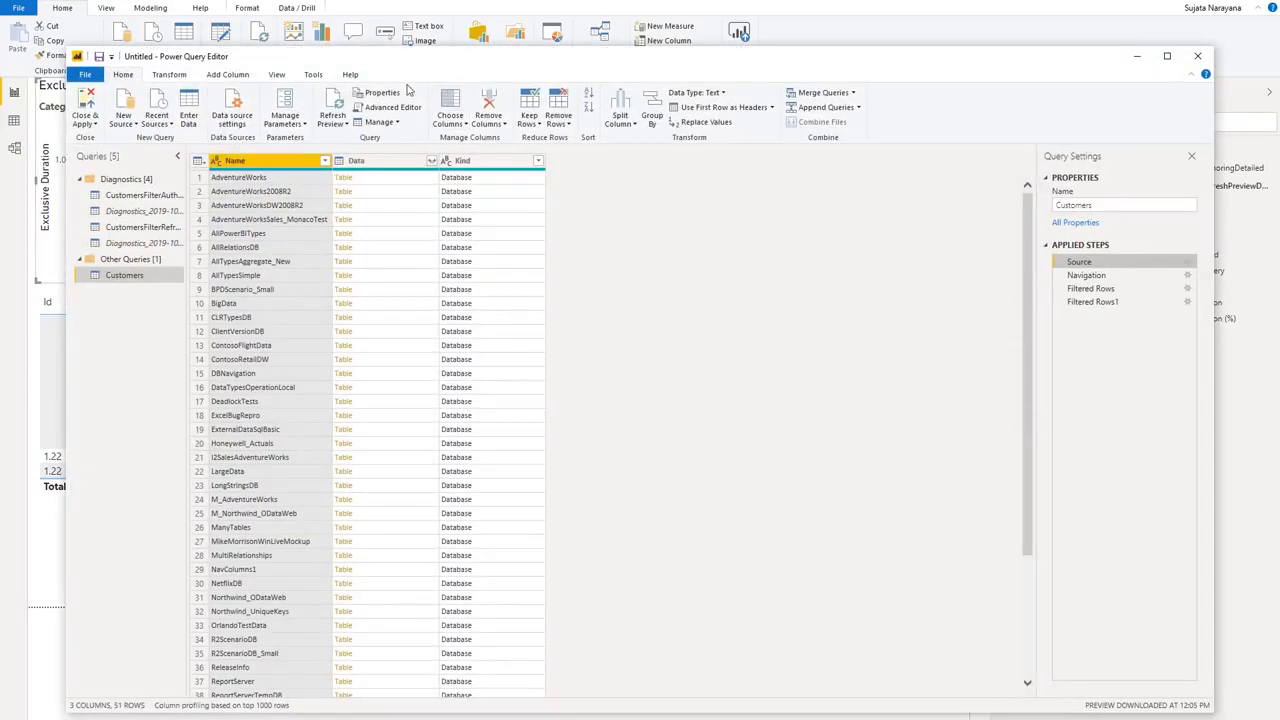
pyautogui.click(314, 75)
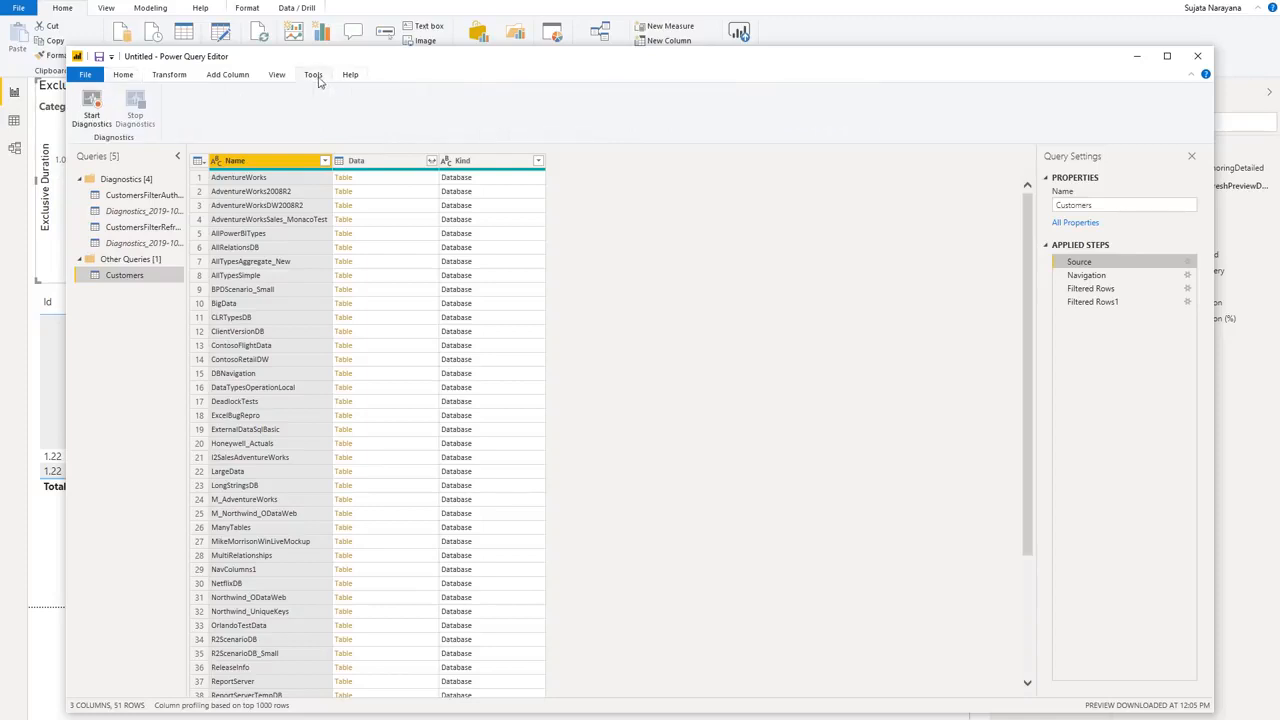
pyautogui.click(80, 114)
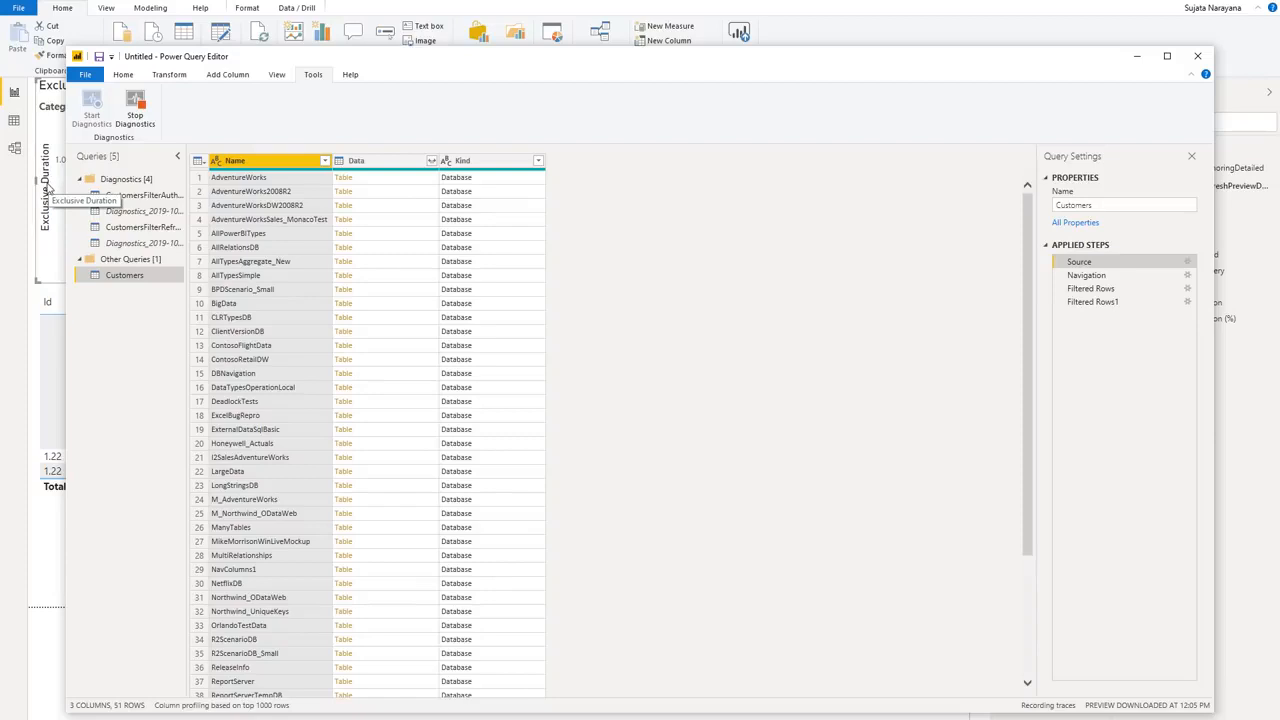
pyautogui.click(10, 196)
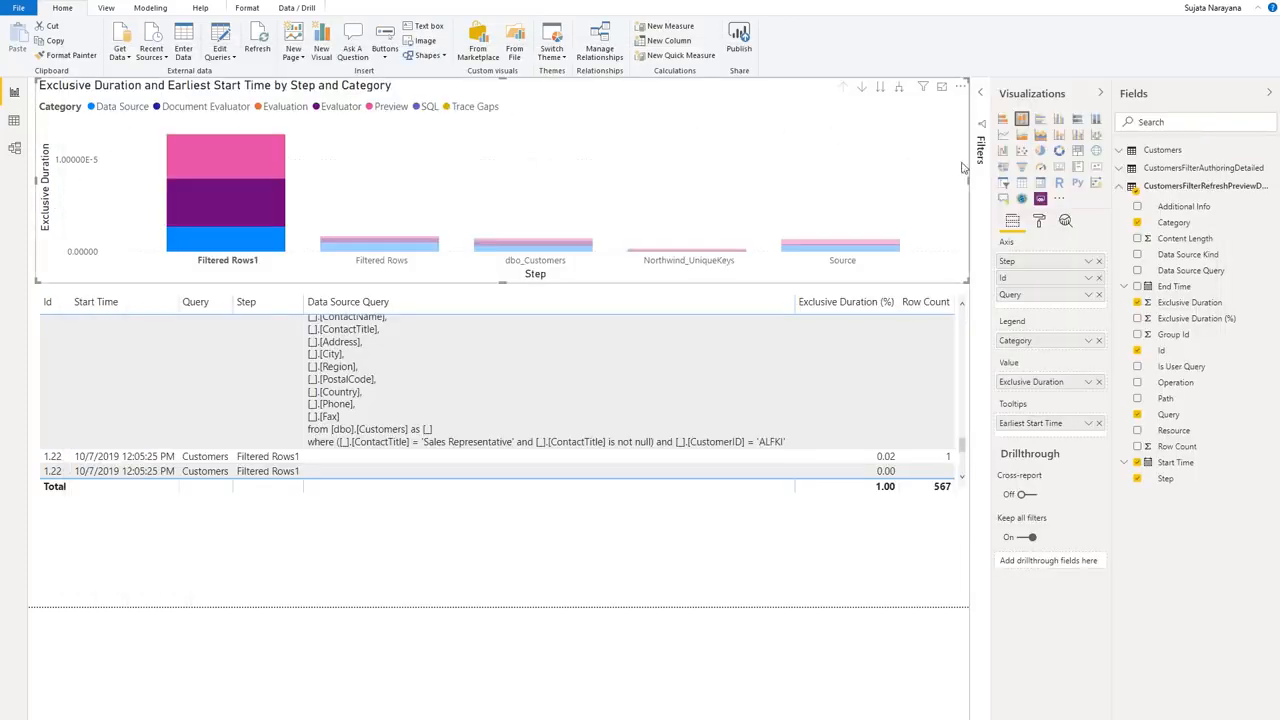
pyautogui.rightClick(1168, 152)
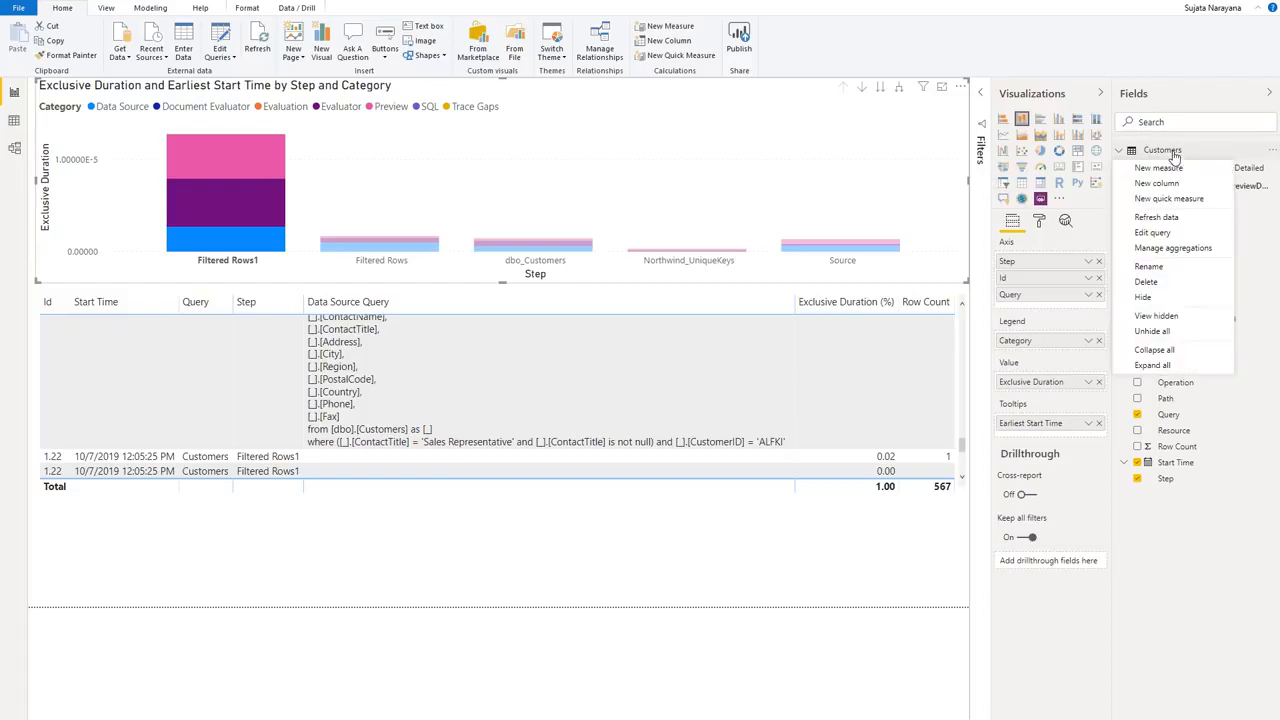
pyautogui.click(1172, 218)
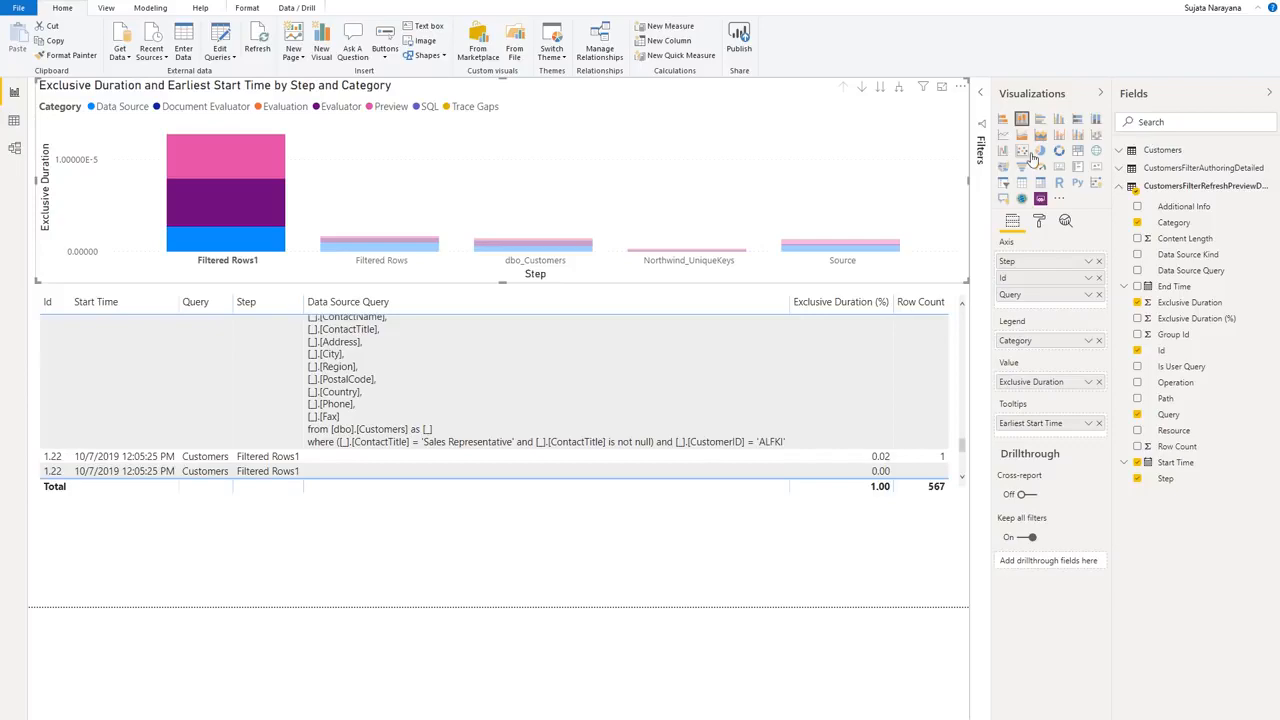
pyautogui.hotkey('alt', 'Tab')
pyautogui.click(135, 112)
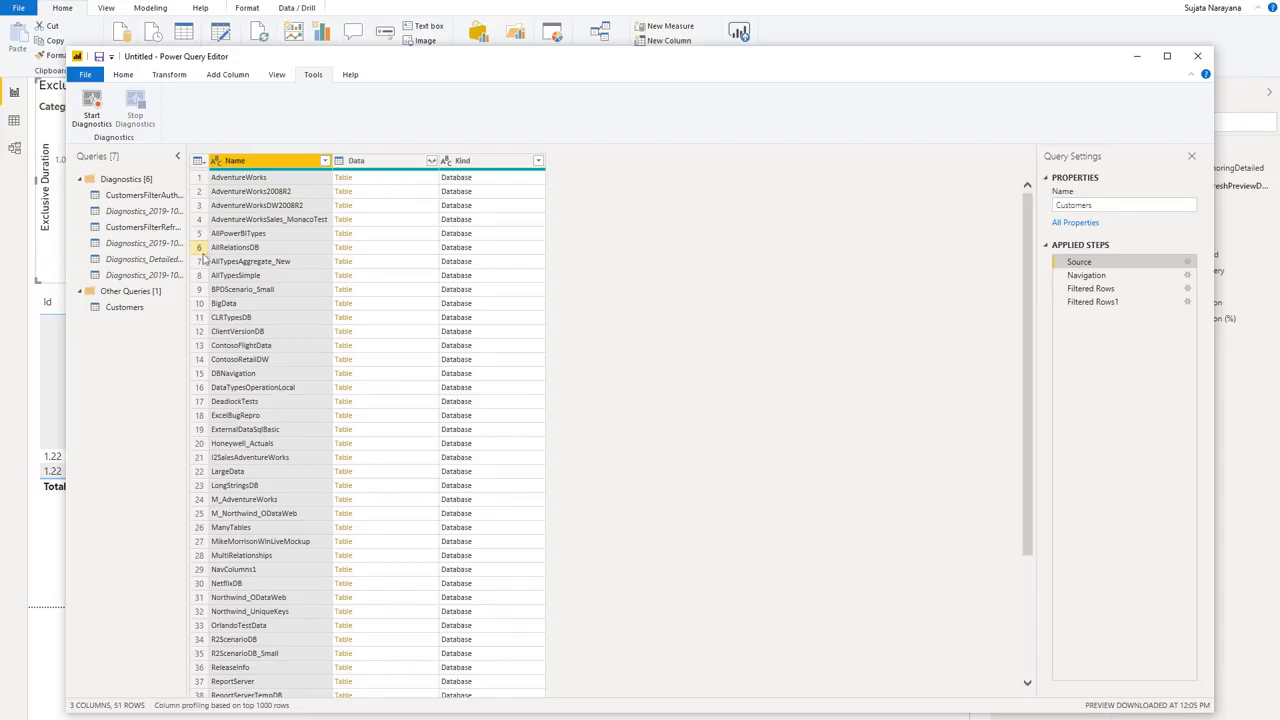
# Step: Rename the new detailed diagnostics query as CustomersFilterRefreshDetailed
pyautogui.doubleClick(145, 260)
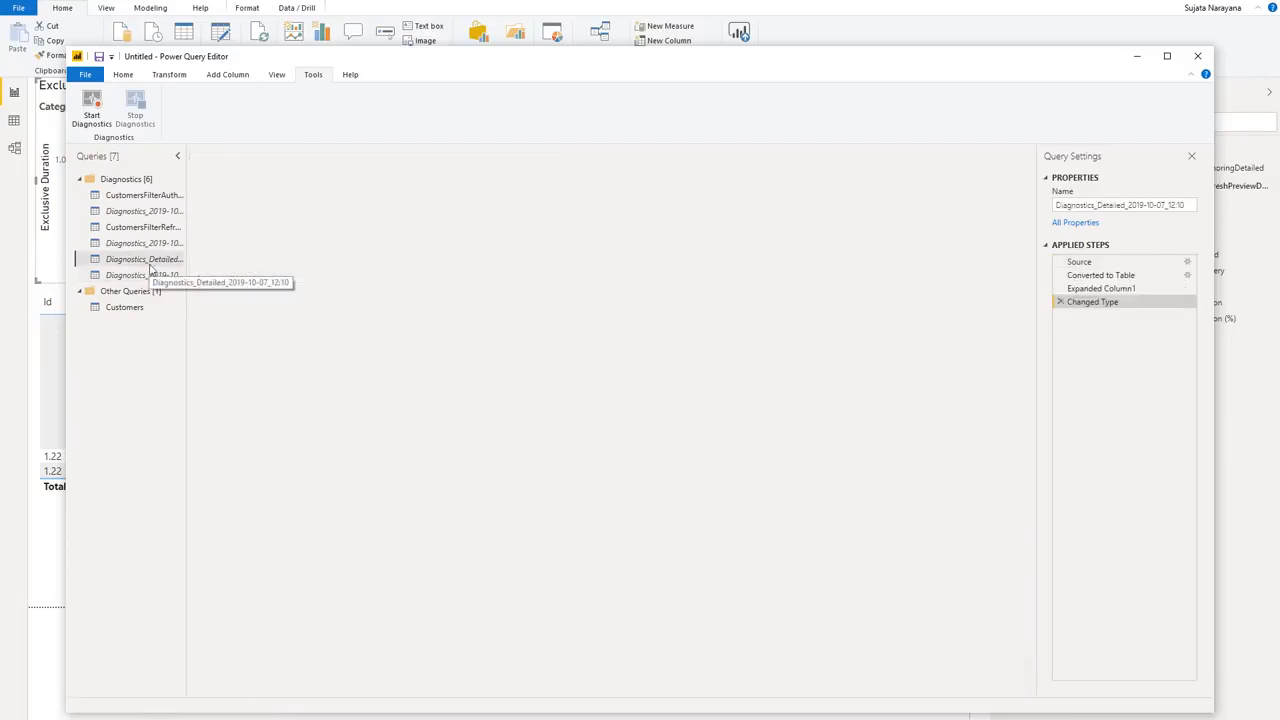
pyautogui.write('CustomersFilter')
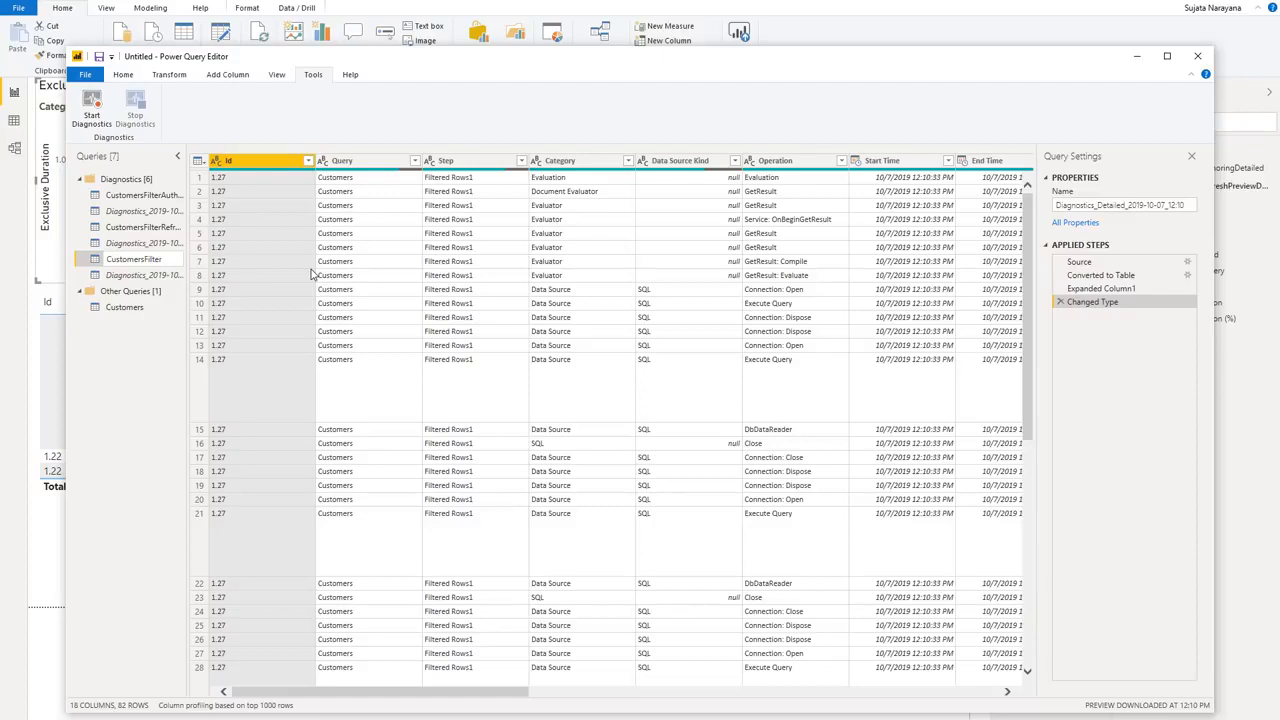
pyautogui.write('RefreshDetailed')
pyautogui.press('Return')
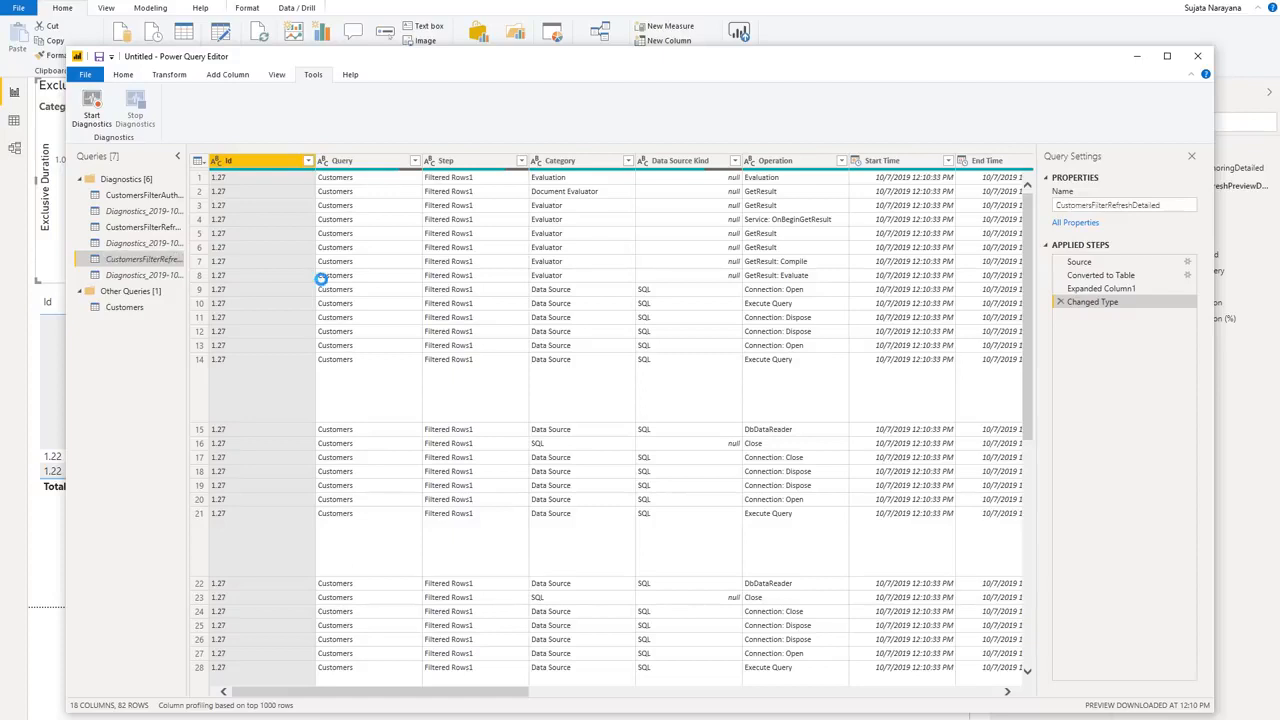
# Step: Enable loading of the CustomersFilterRefreshDetailed query and apply the query changes to the report
pyautogui.rightClick(168, 262)
pyautogui.click(212, 335)
pyautogui.click(123, 74)
pyautogui.click(85, 122)
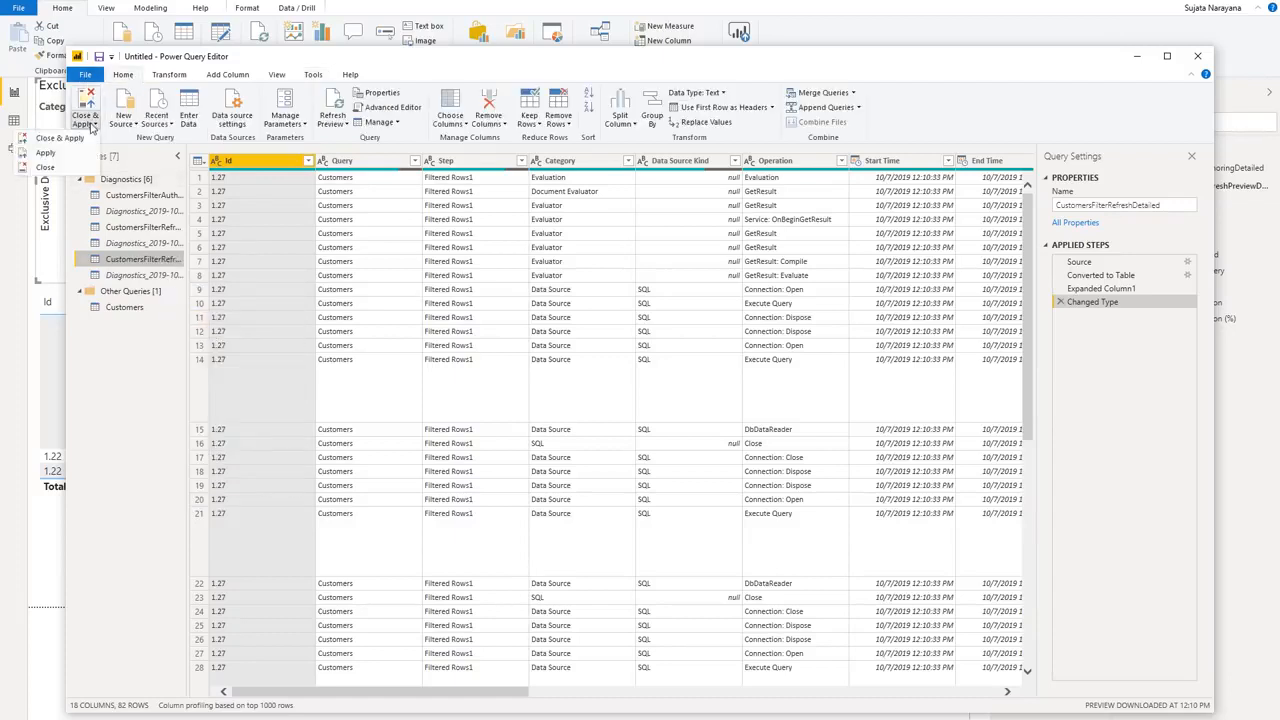
pyautogui.click(60, 154)
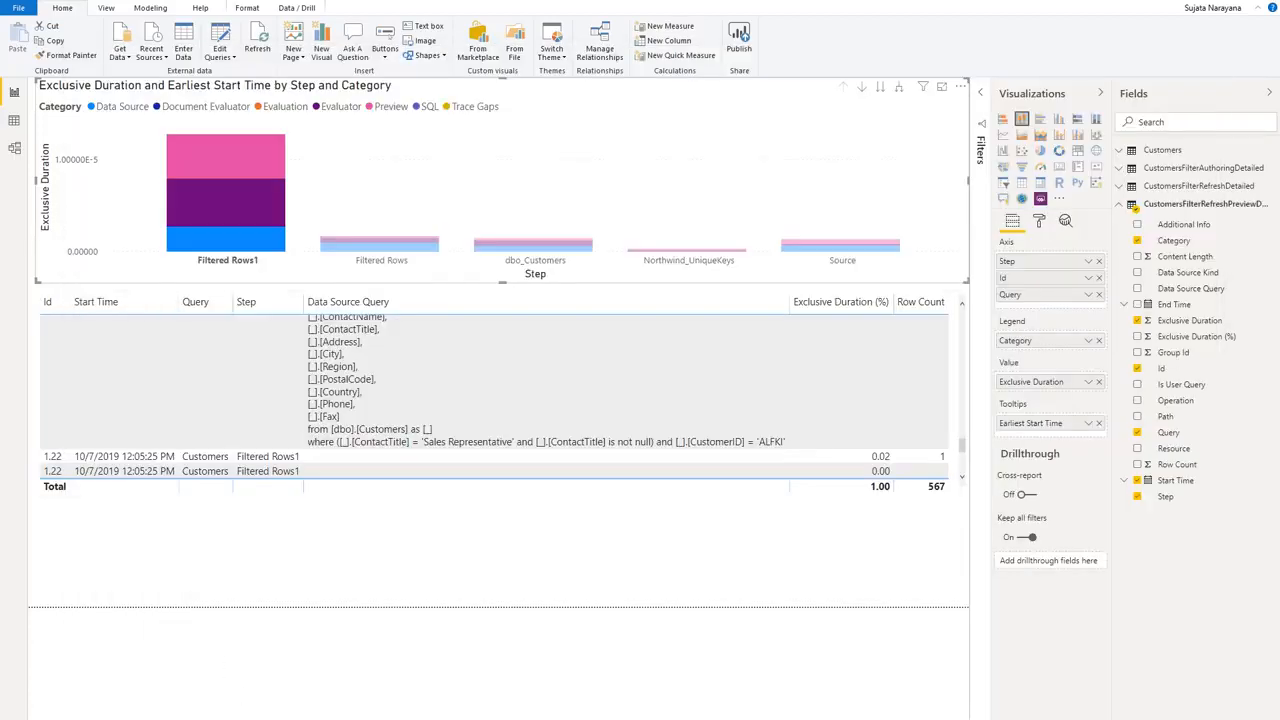
# Step: Duplicate the report page with the preview refresh chart and table
pyautogui.rightClick(210, 719)
pyautogui.click(254, 678)
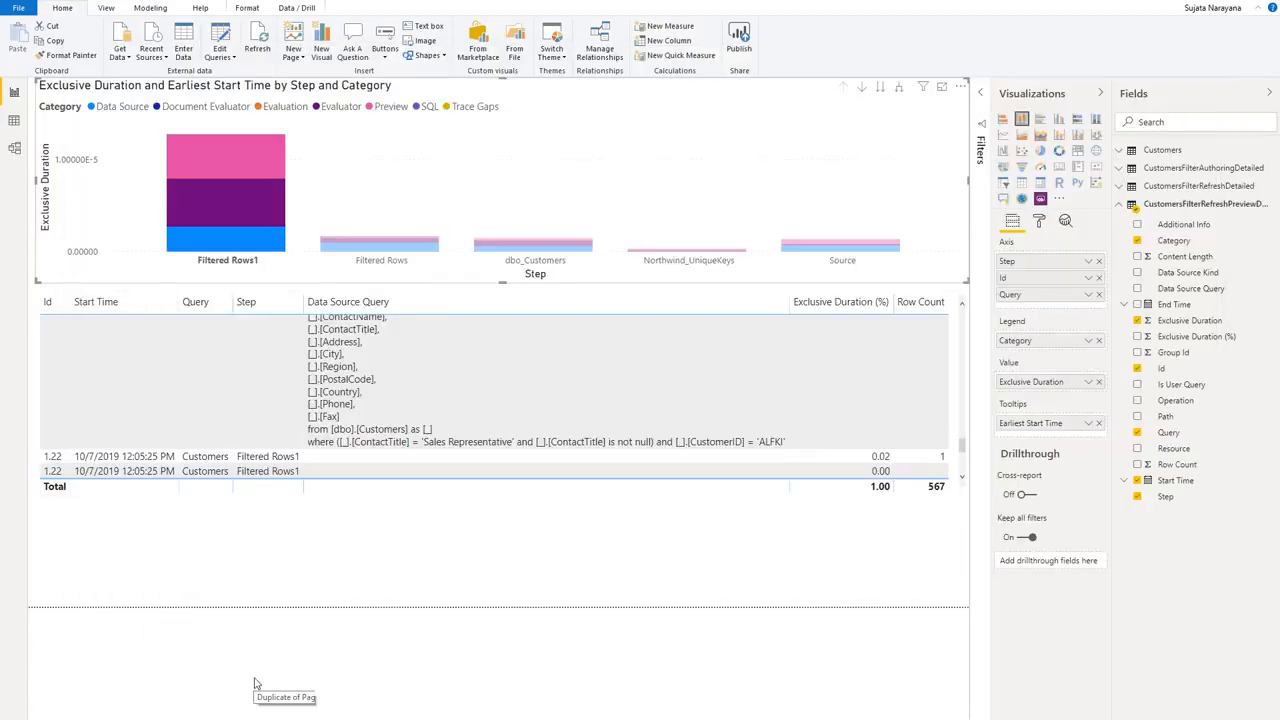
pyautogui.click(966, 115)
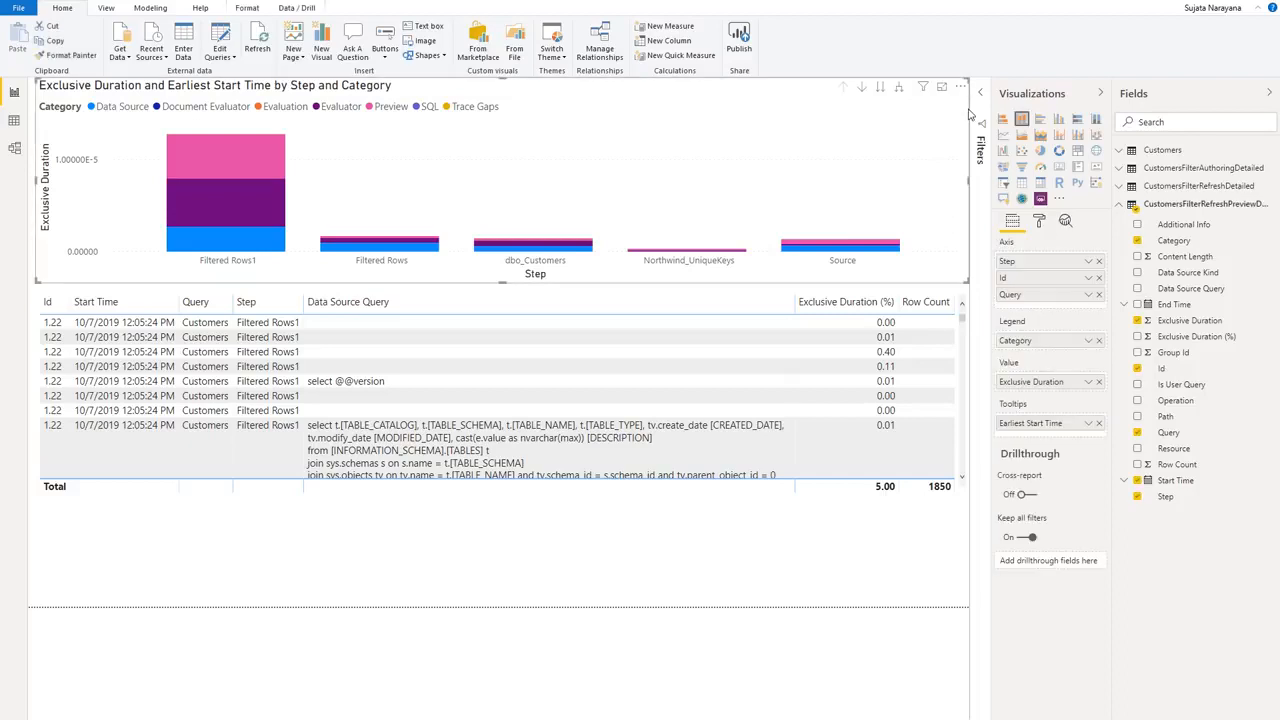
# Step: Replace the chart's axis fields with Step, Id and Query and its legend with Category, all from CustomersFilterRefreshDetailed
pyautogui.click(1124, 205)
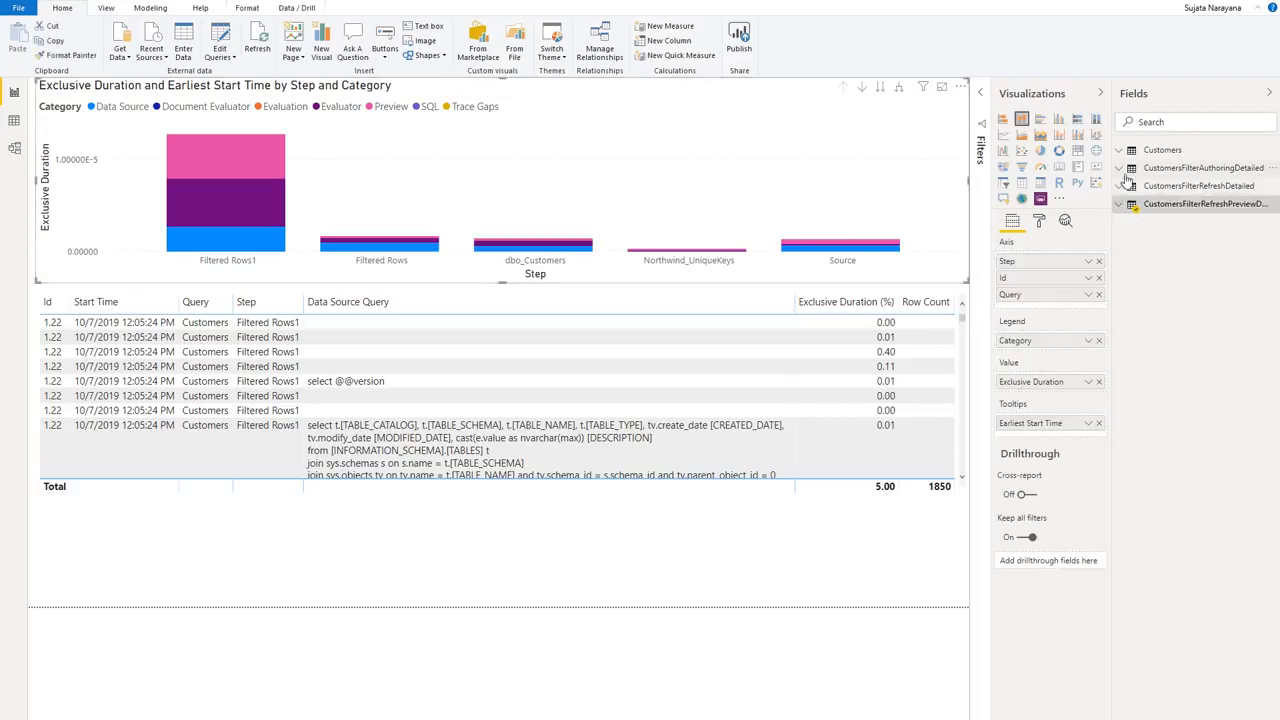
pyautogui.click(1123, 186)
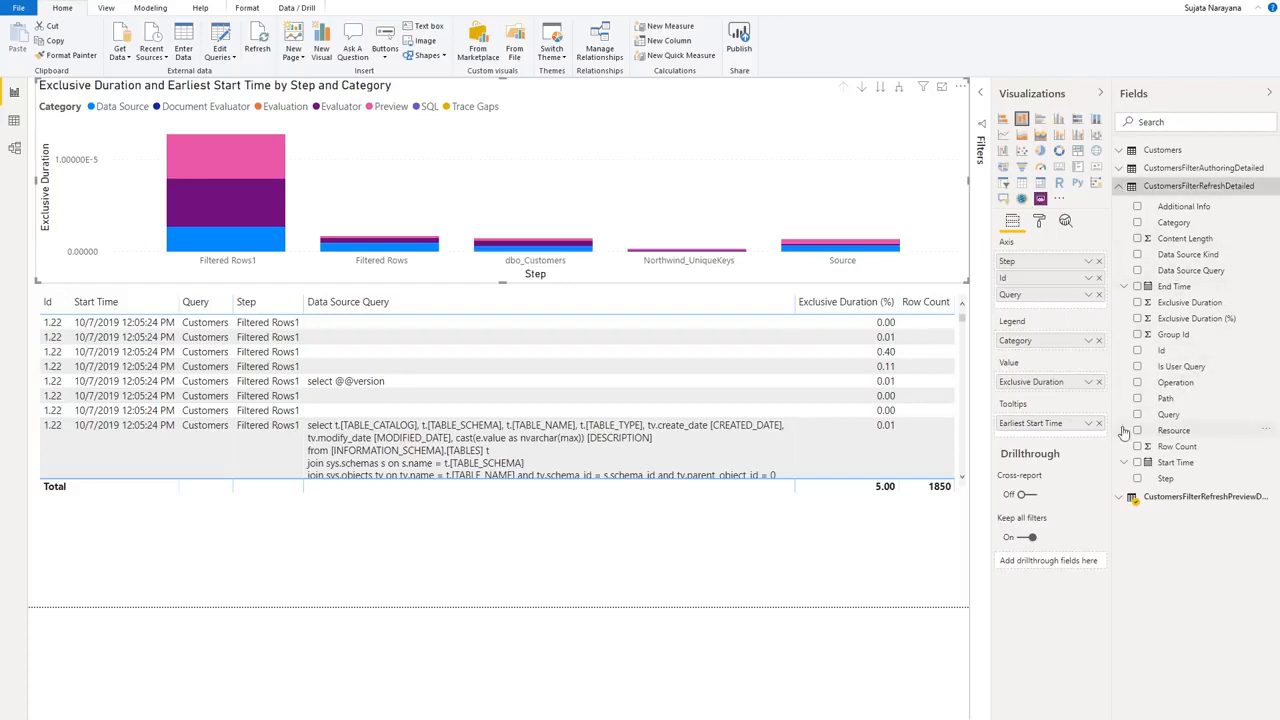
pyautogui.click(1138, 479)
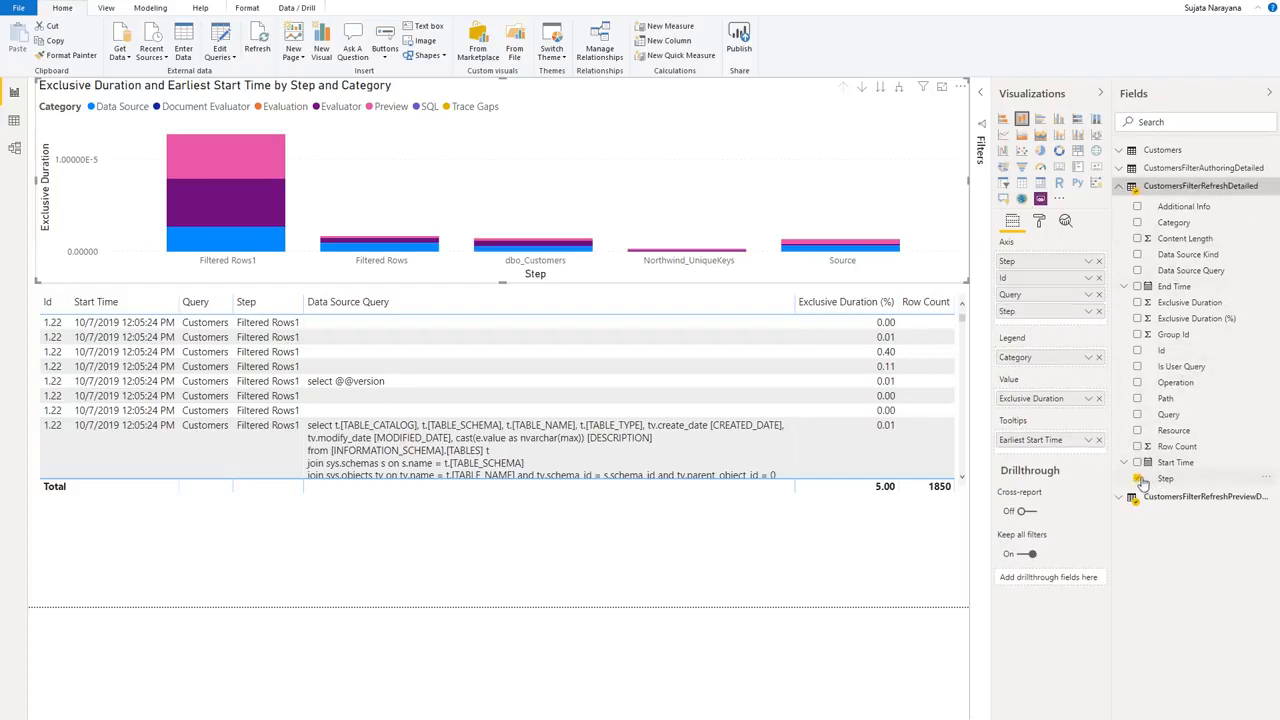
pyautogui.click(1138, 351)
pyautogui.click(1137, 414)
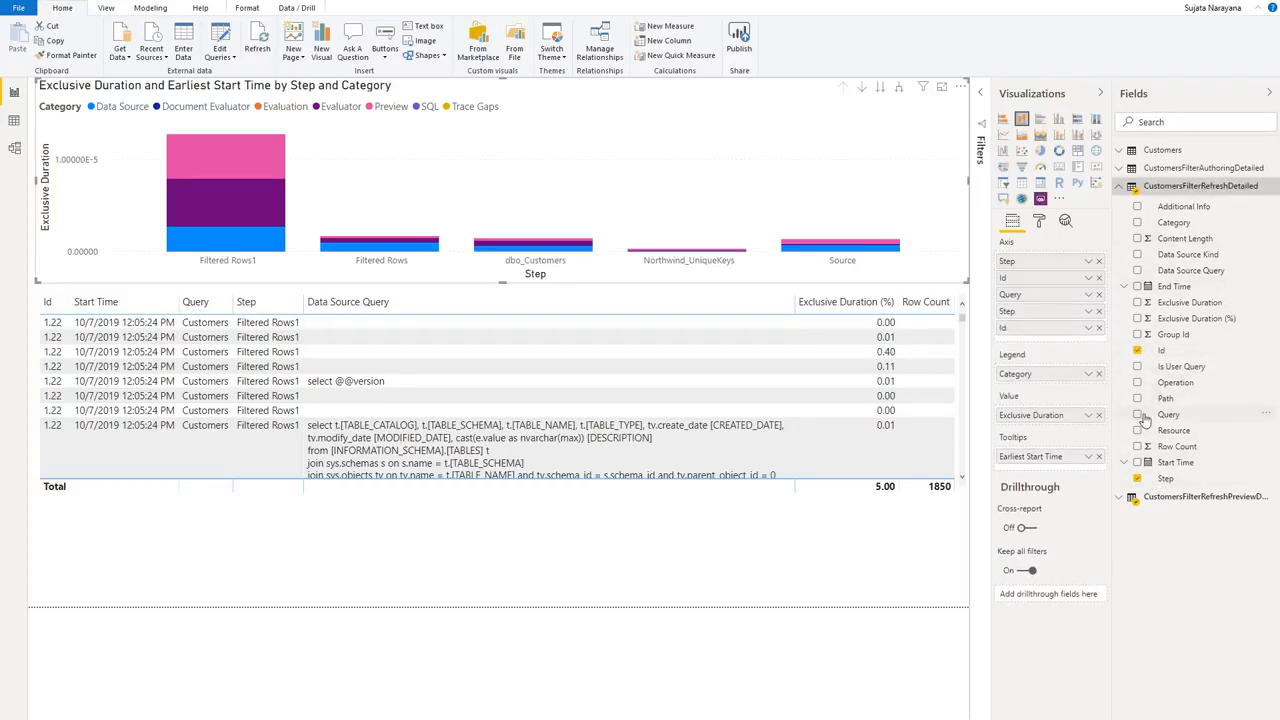
pyautogui.click(1099, 261)
pyautogui.click(1099, 261)
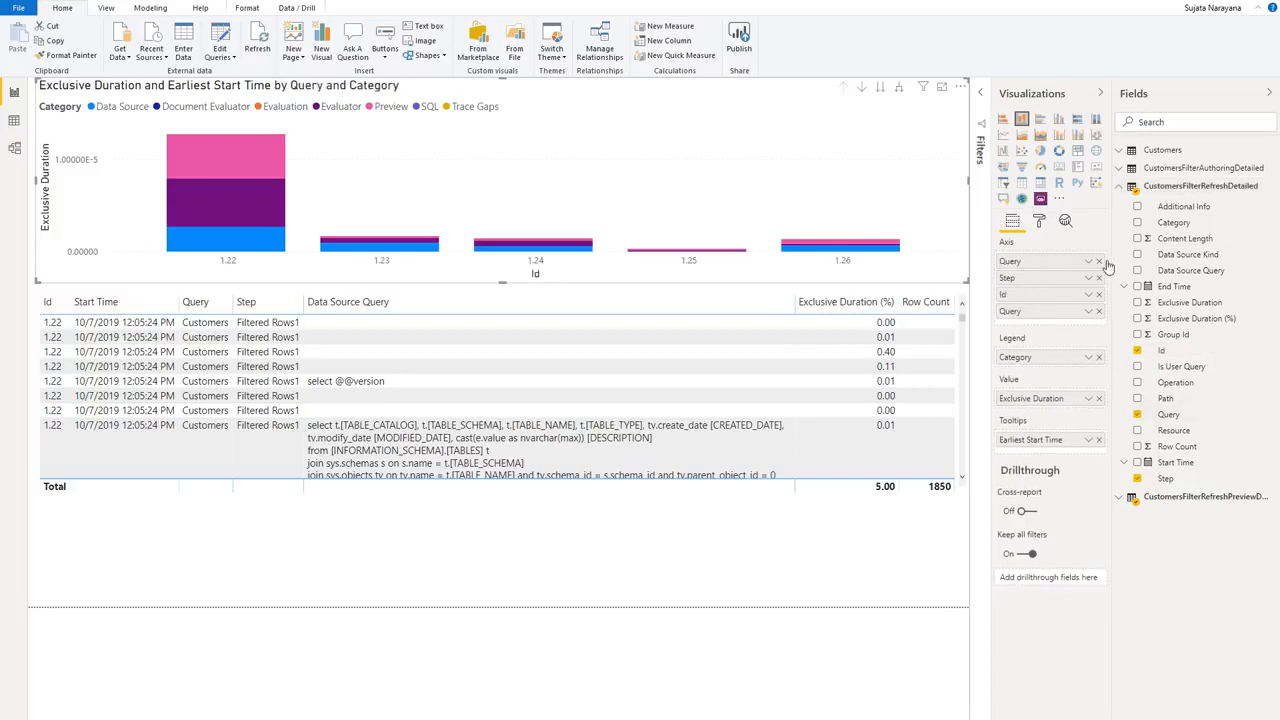
pyautogui.click(1099, 261)
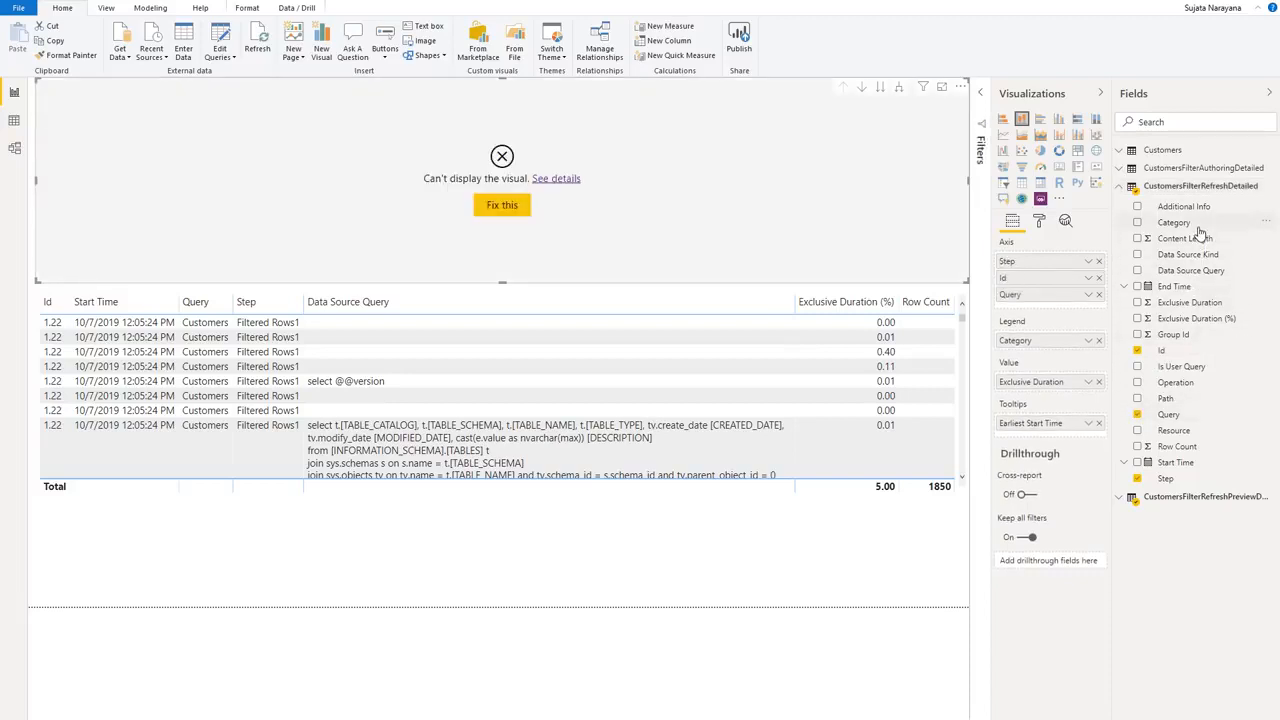
pyautogui.moveTo(1060, 341); pyautogui.dragTo(1072, 347)
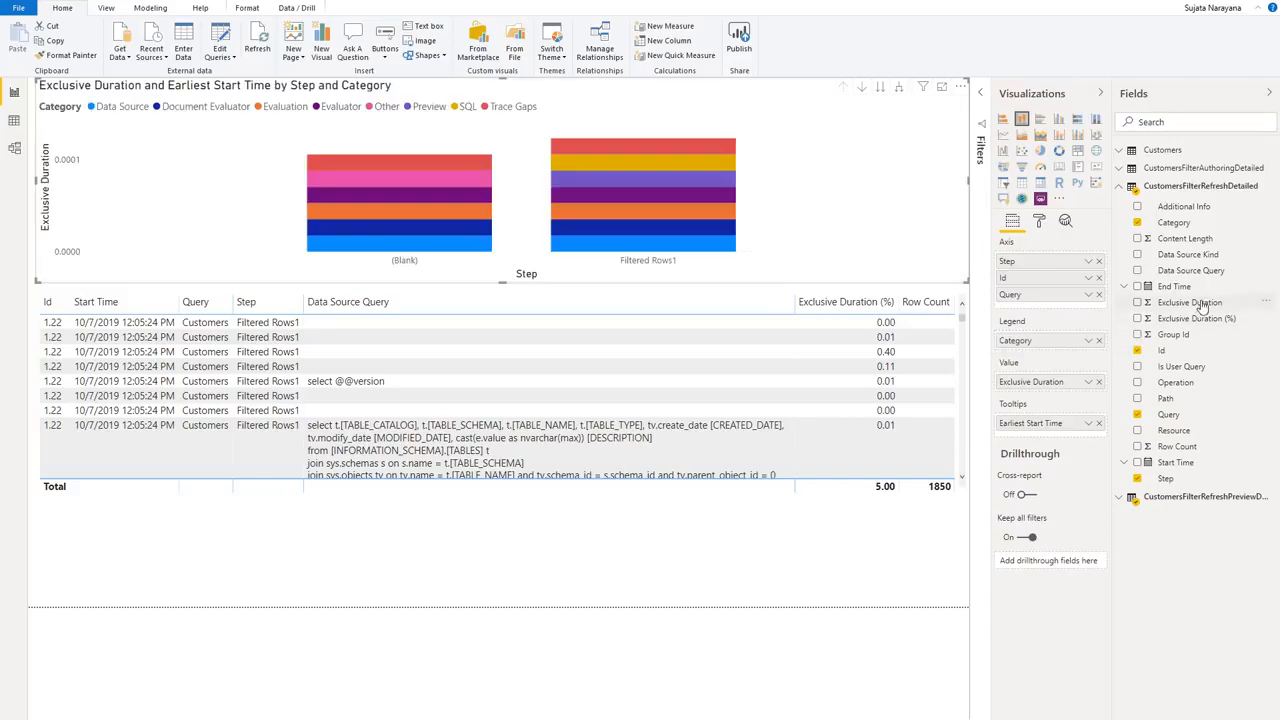
# Step: Replace the chart's value with Exclusive Duration and its tooltip with earliest Start Time, both from CustomersFilterRefreshDetailed
pyautogui.moveTo(1190, 302); pyautogui.dragTo(1070, 383)
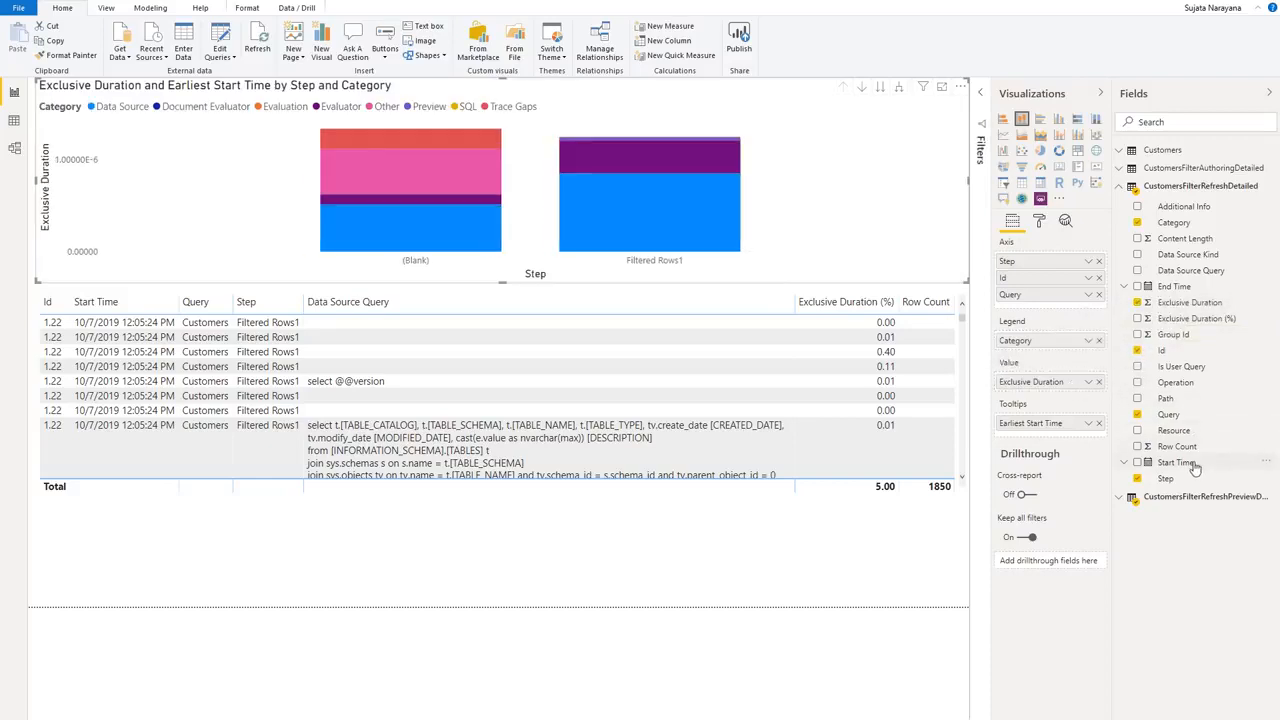
pyautogui.moveTo(1190, 463); pyautogui.dragTo(1090, 440)
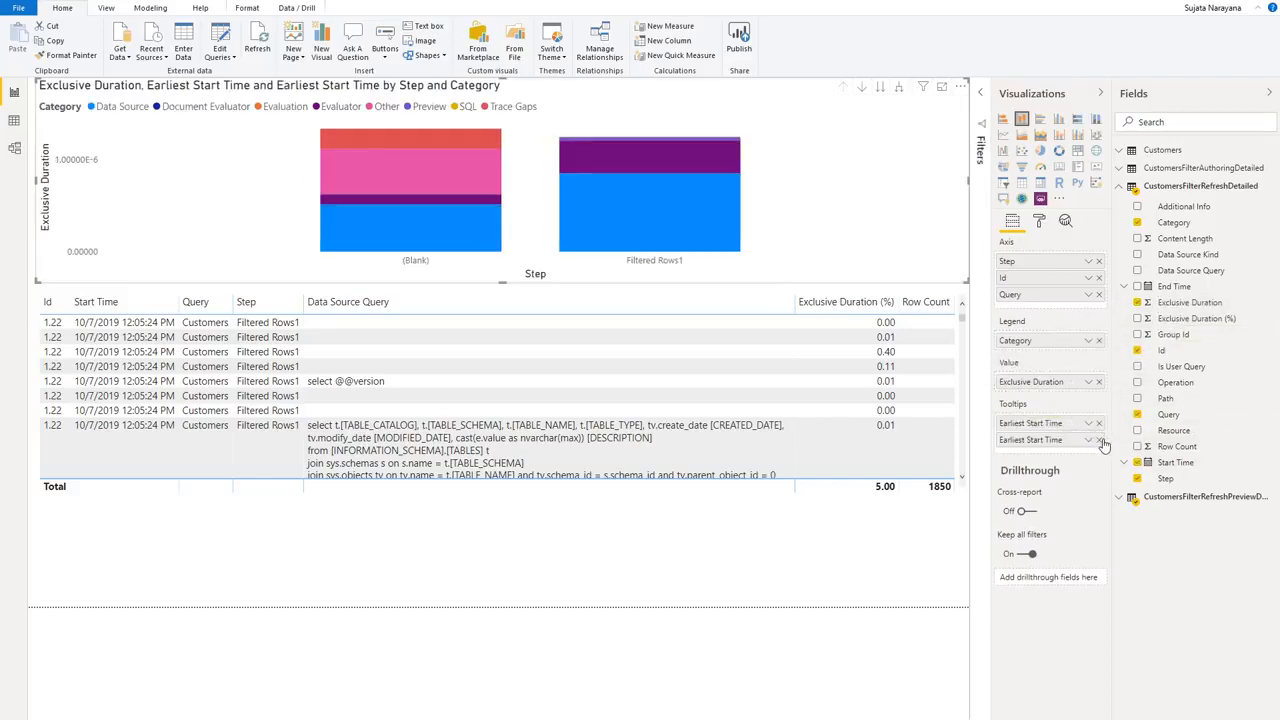
pyautogui.click(1099, 440)
pyautogui.click(1099, 423)
pyautogui.moveTo(1190, 463); pyautogui.dragTo(1068, 426)
pyautogui.click(1089, 423)
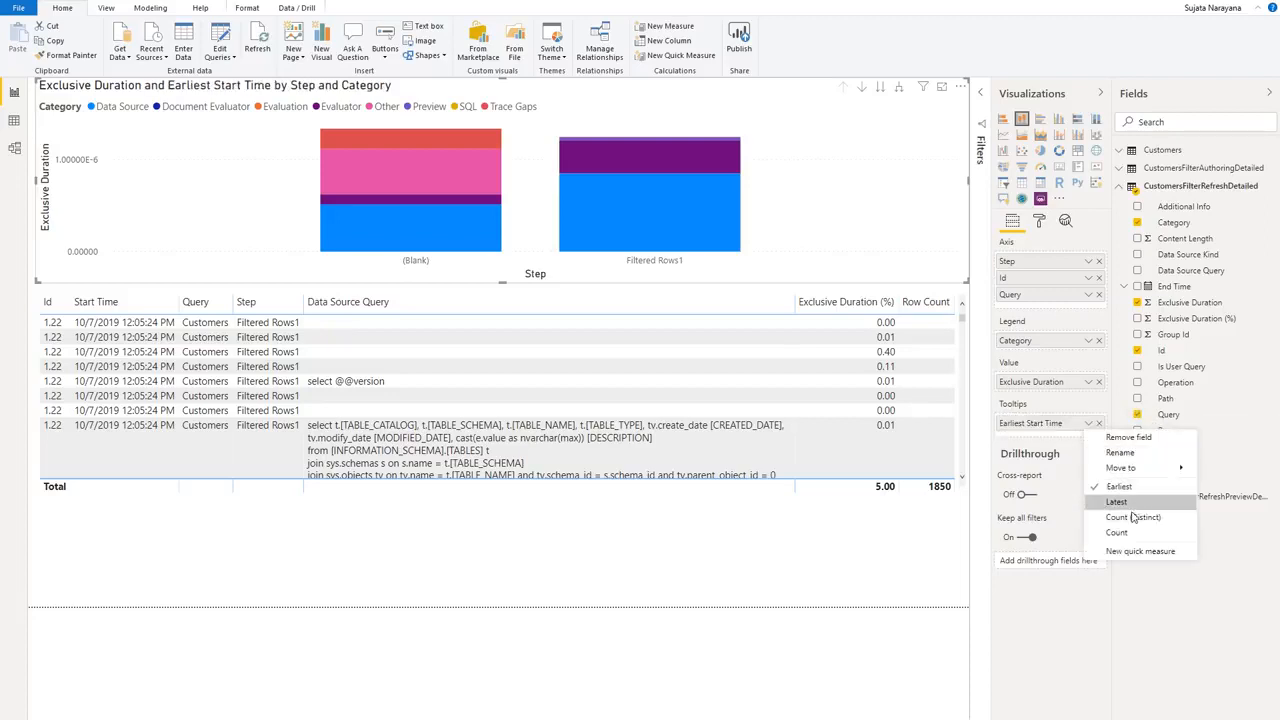
pyautogui.click(1241, 636)
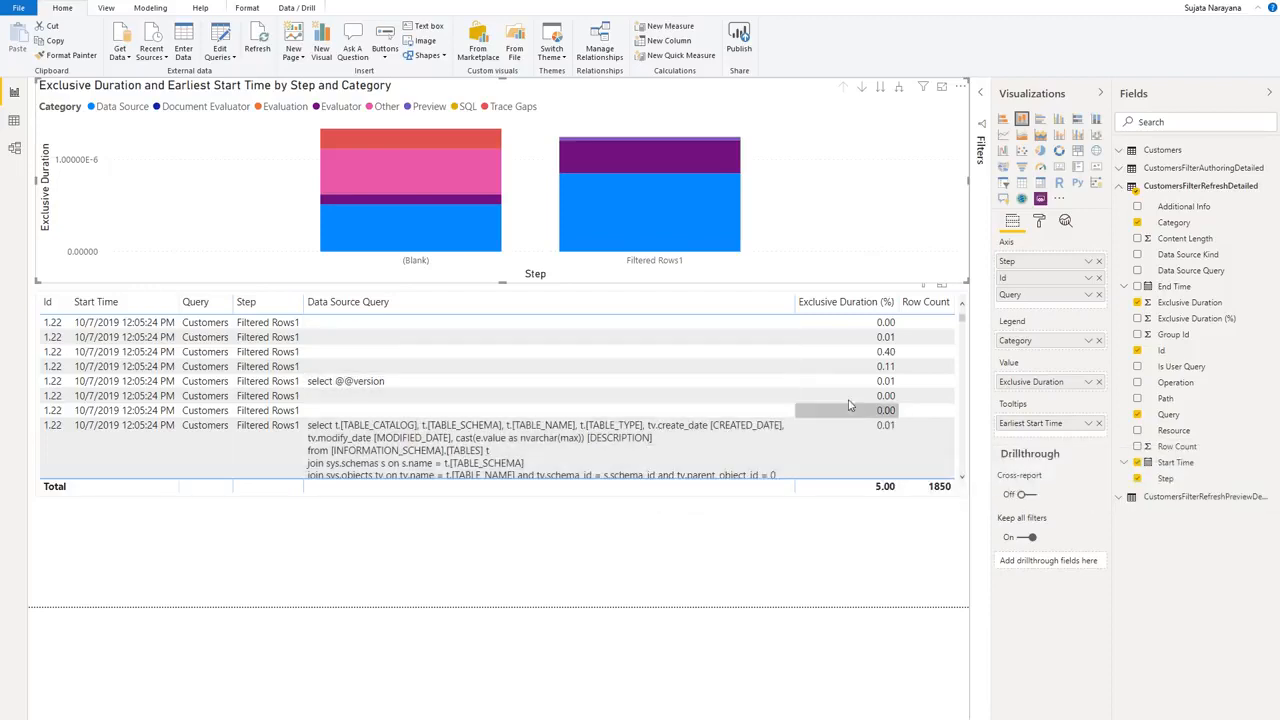
# Step: Replace the table's columns with Id, non-hierarchical Start Time, Query, Step, Data Source Query, Exclusive Duration (%) and Row Count from CustomersFilterRefreshDetailed
pyautogui.click(322, 494)
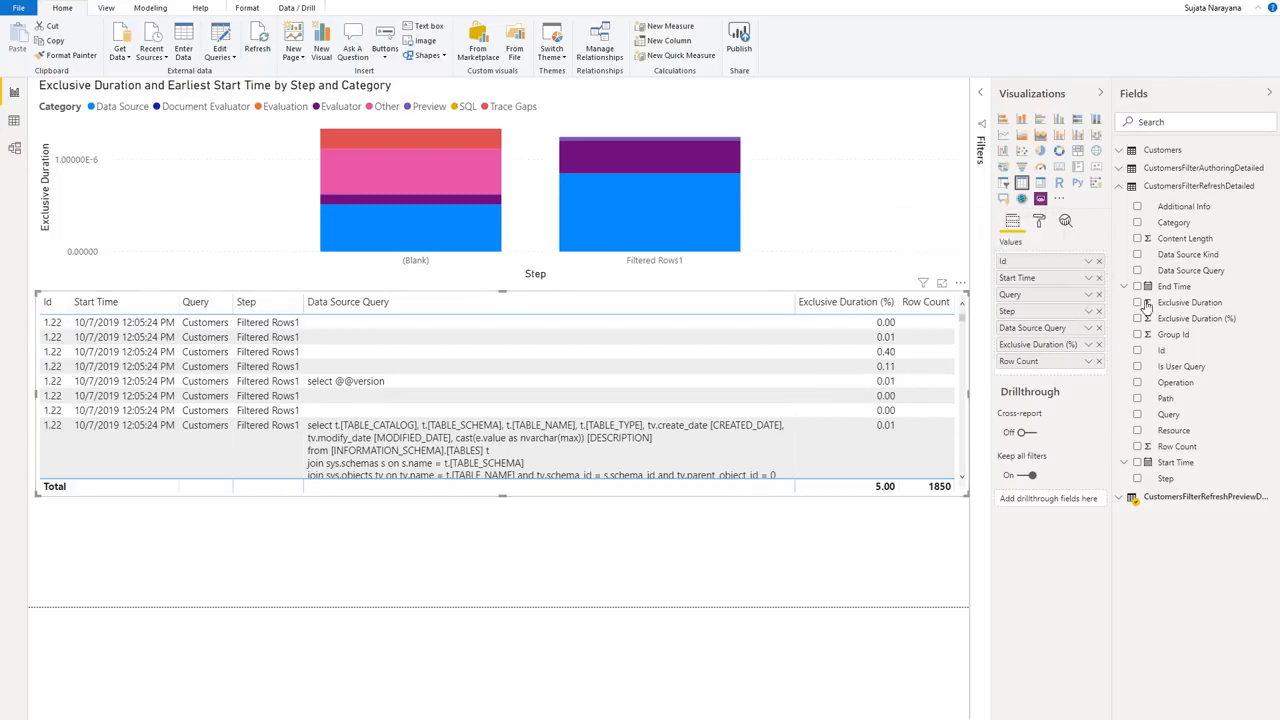
pyautogui.click(1139, 351)
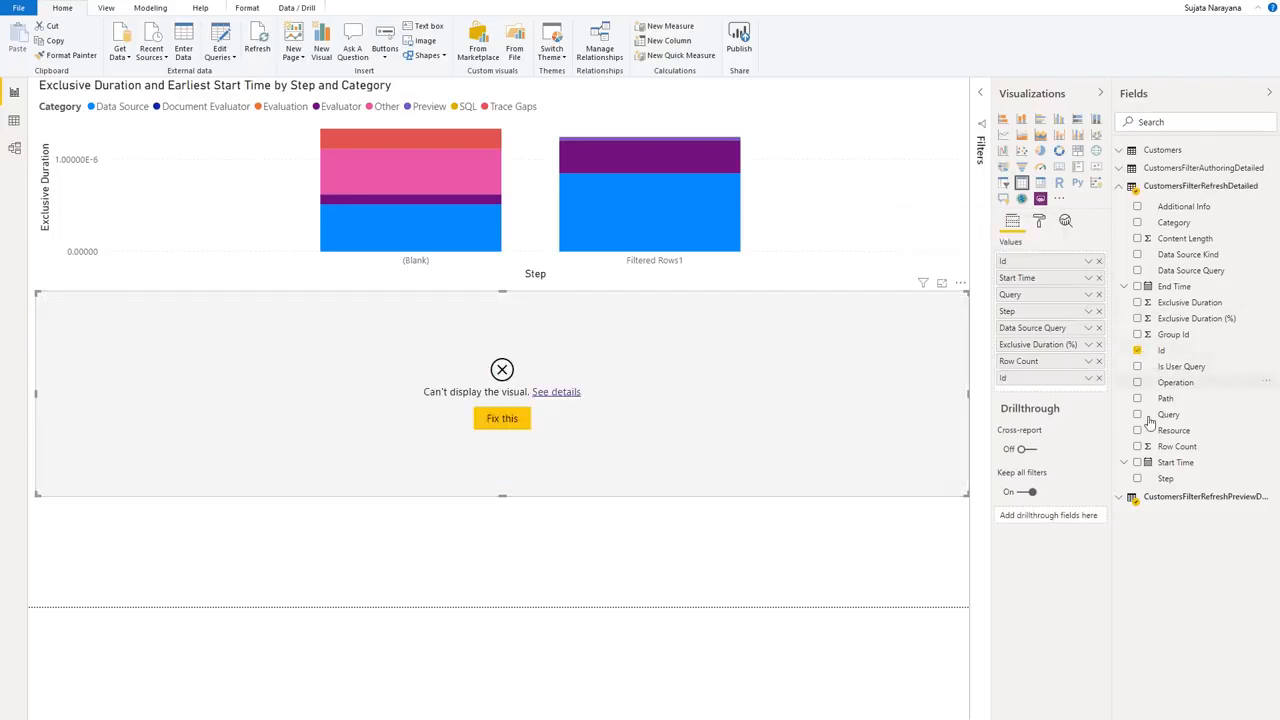
pyautogui.click(1136, 462)
pyautogui.click(1089, 395)
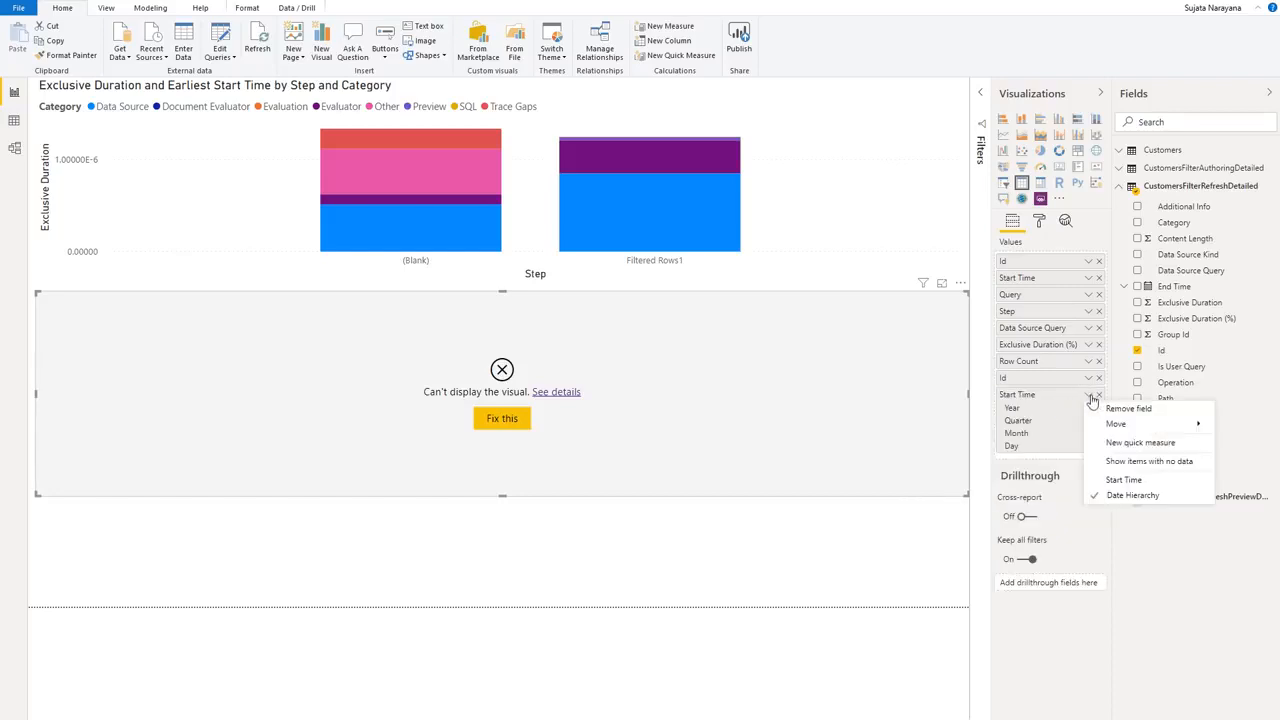
pyautogui.click(1134, 480)
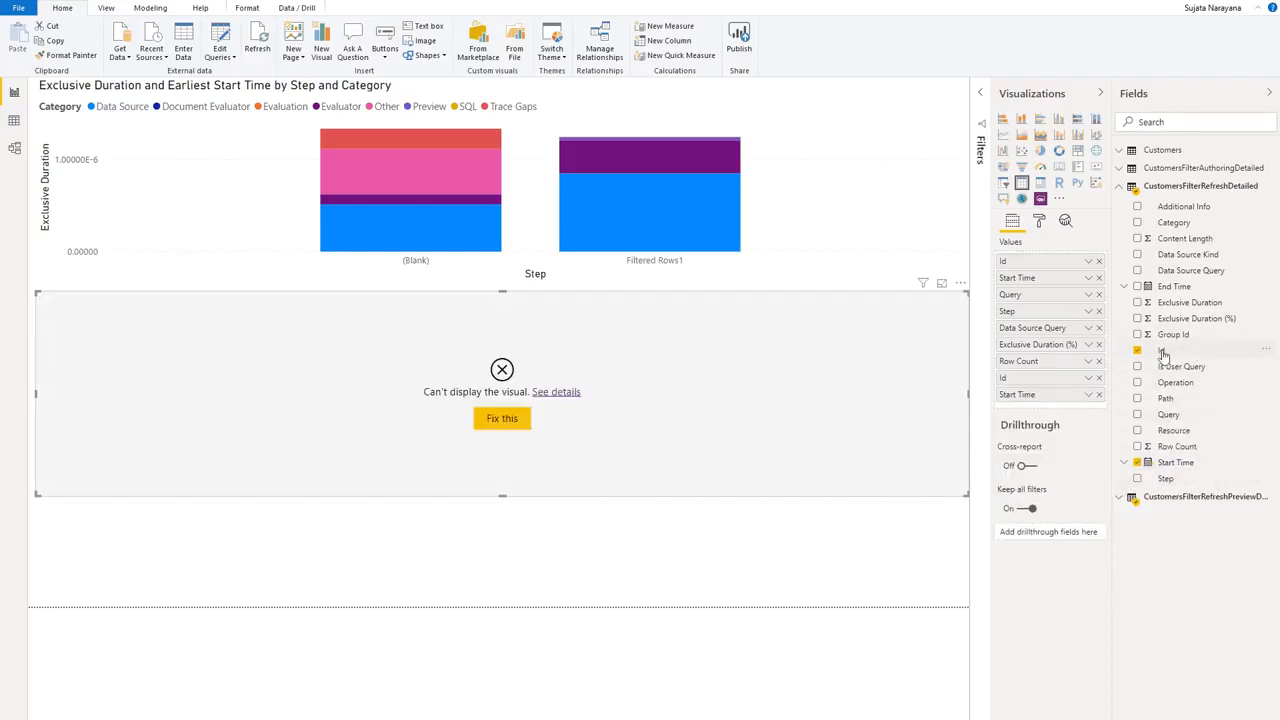
pyautogui.click(1139, 416)
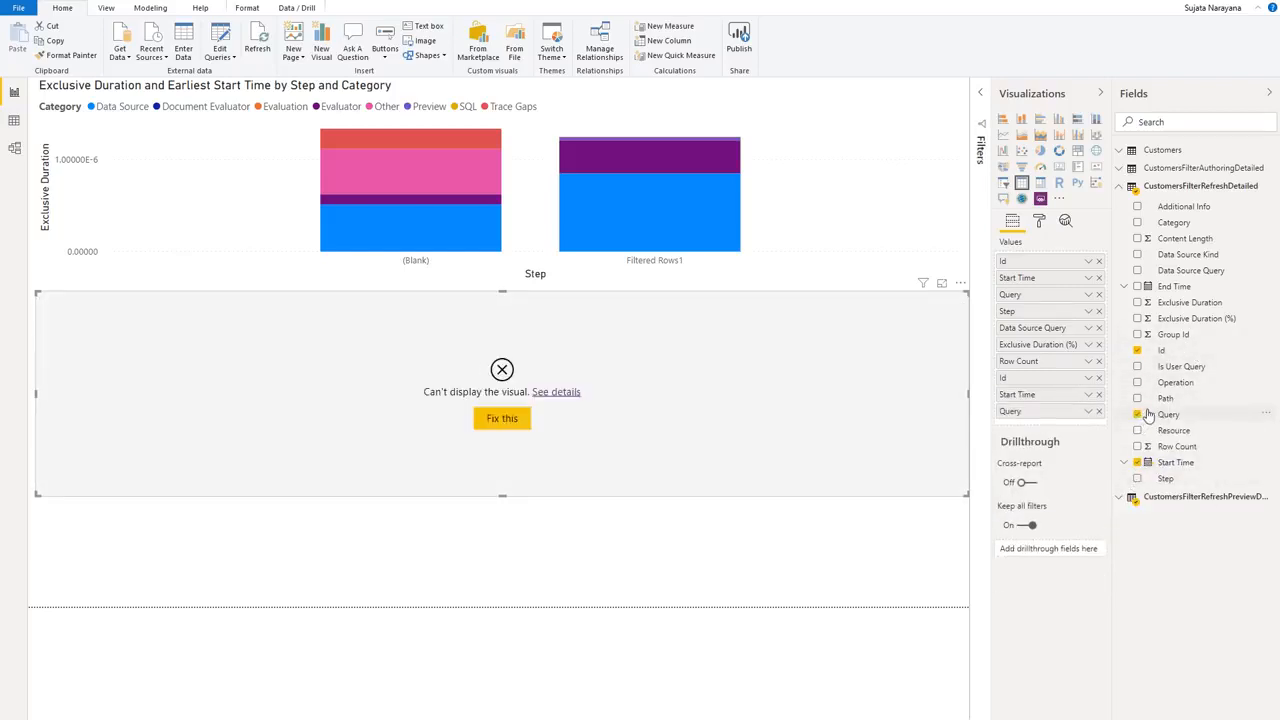
pyautogui.click(1138, 479)
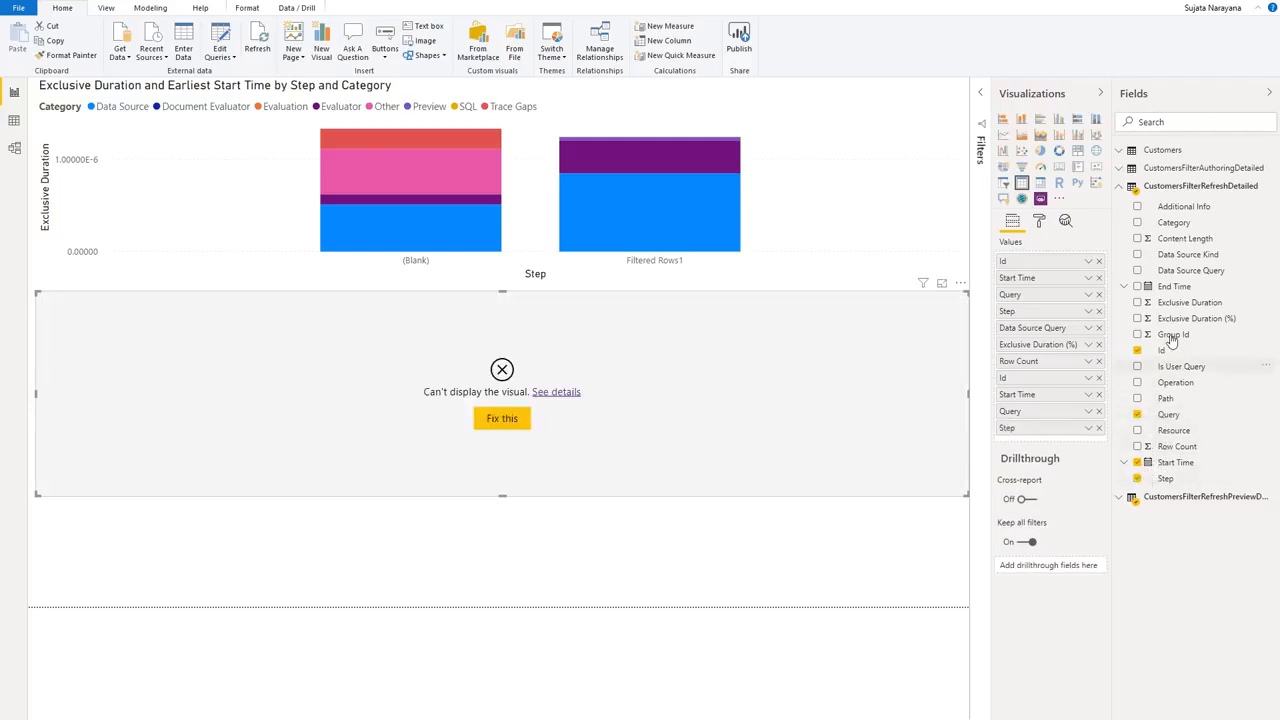
pyautogui.click(1139, 271)
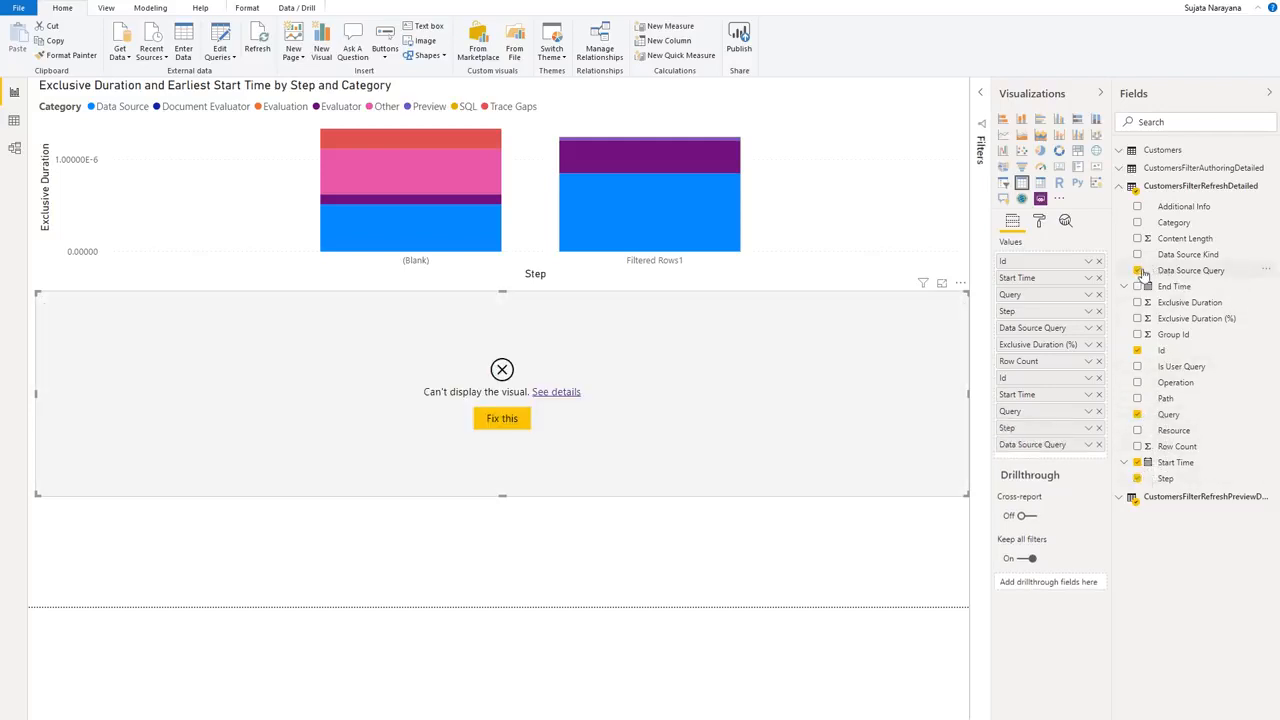
pyautogui.click(1139, 320)
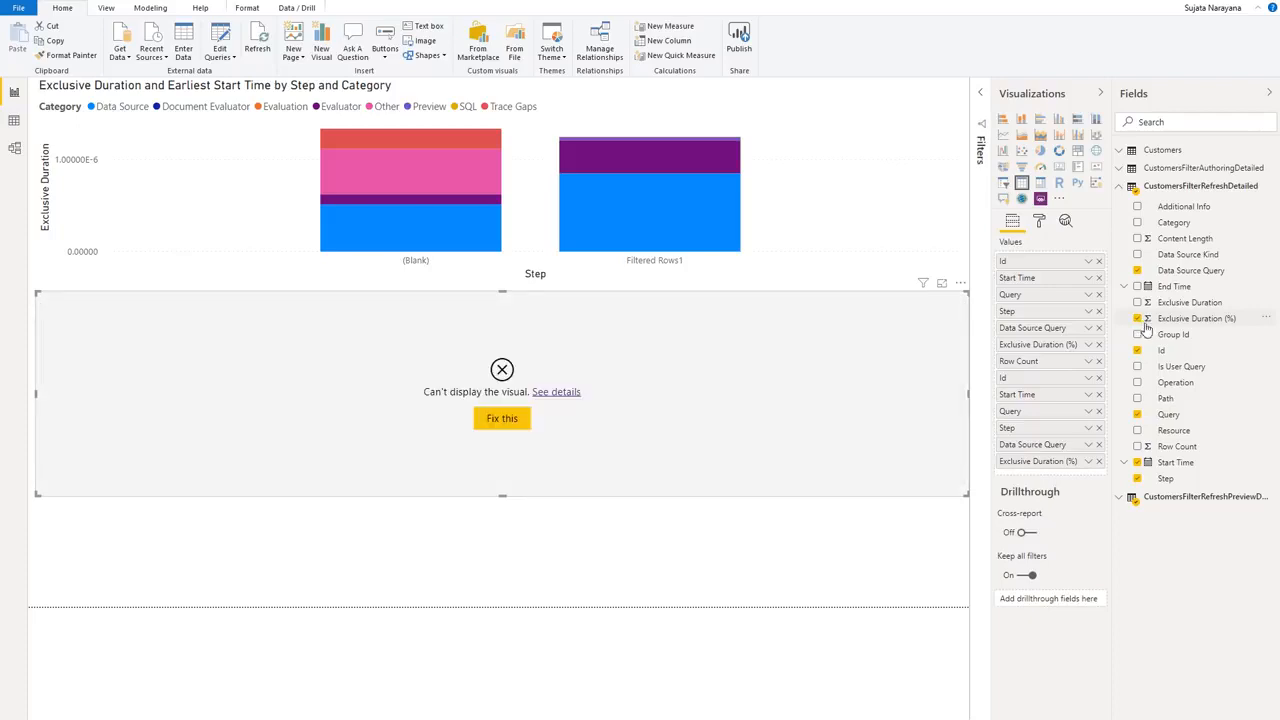
pyautogui.click(1137, 446)
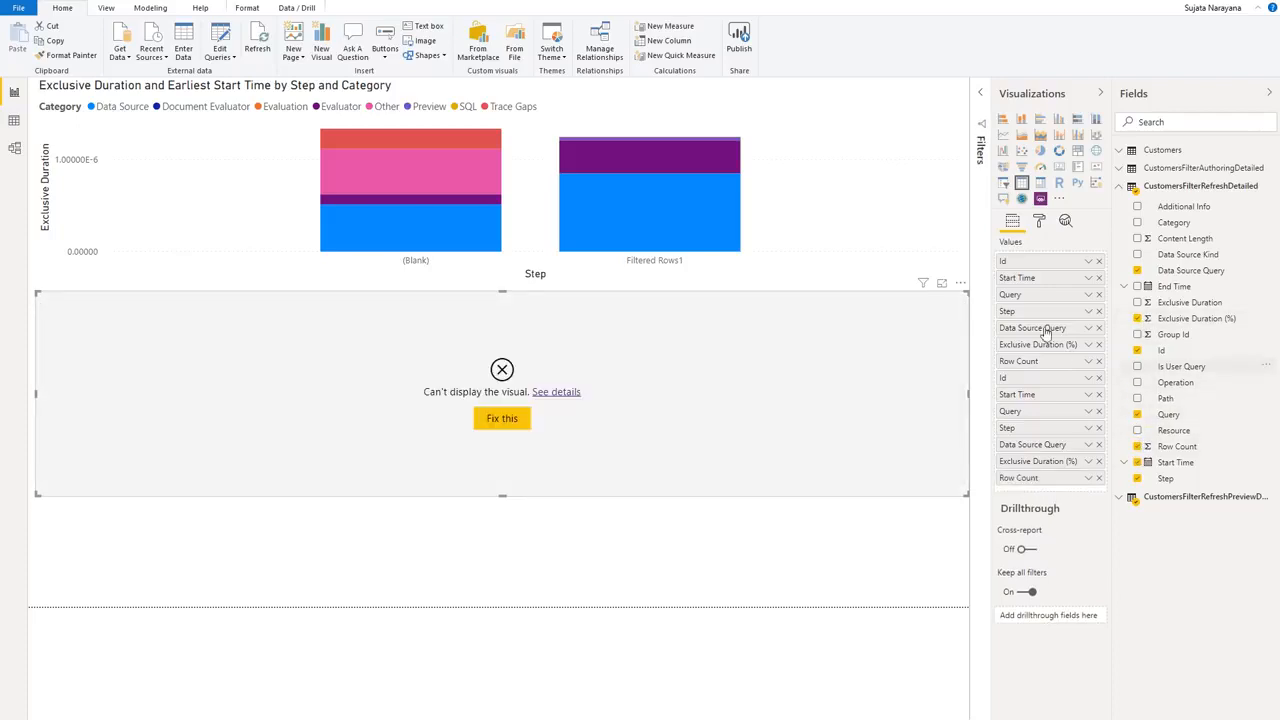
pyautogui.click(1099, 261)
pyautogui.click(1099, 261)
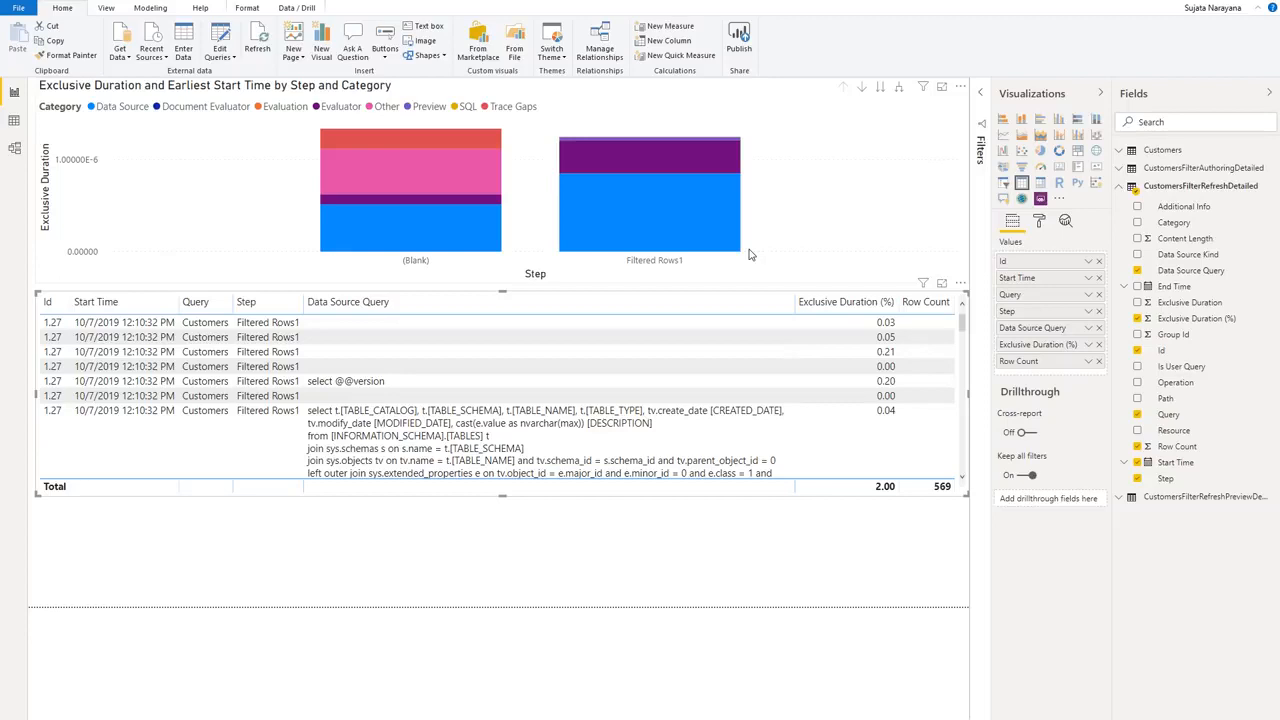
# Step: Cross-filter the table by the chart's (Blank) step and look through its data source queries
pyautogui.click(413, 267)
pyautogui.scroll(-3, 520, 399)
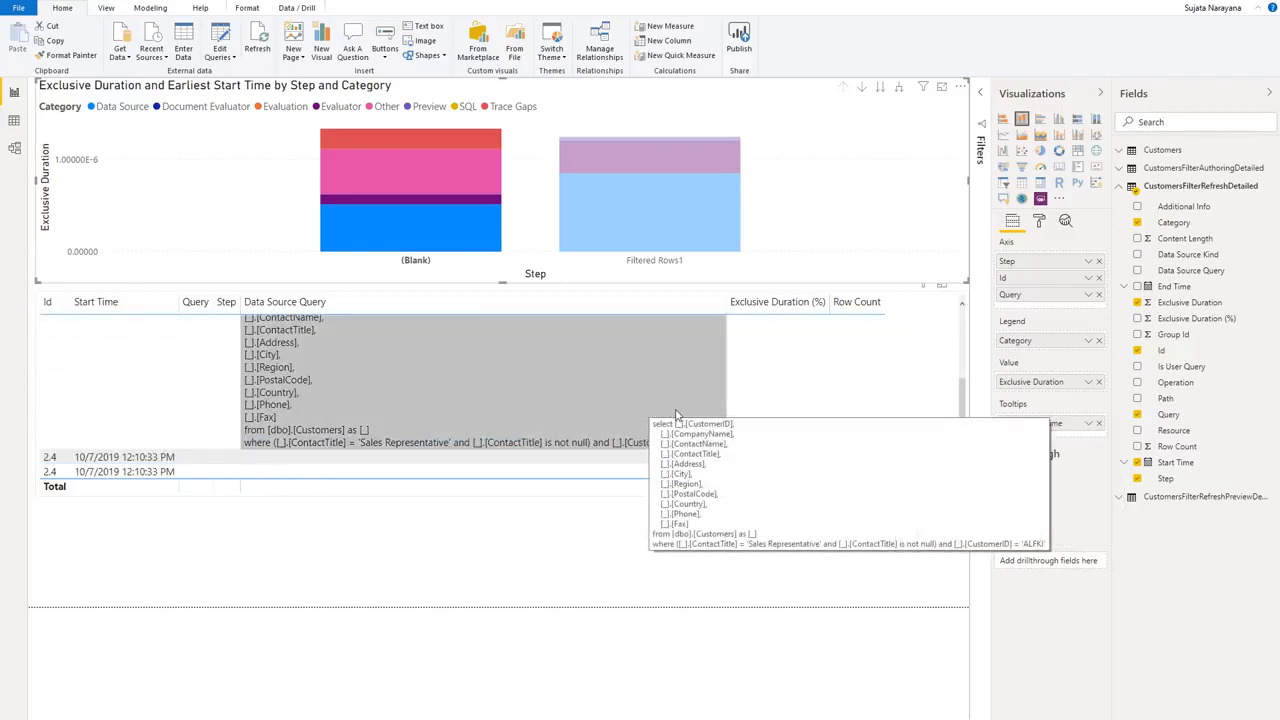
pyautogui.scroll(3, 772, 405)
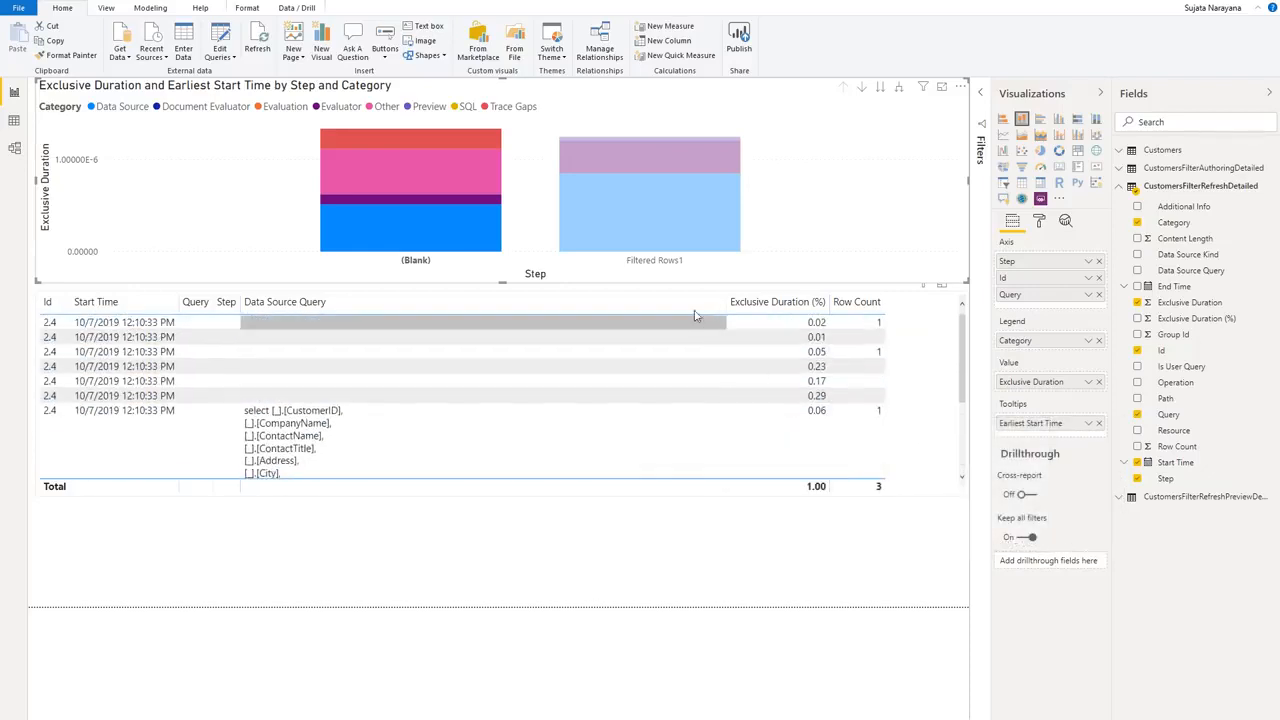
# Step: Clear the (Blank) selection, cross-filter the table by the Filtered Rows1 step and review its data source queries
pyautogui.click(646, 274)
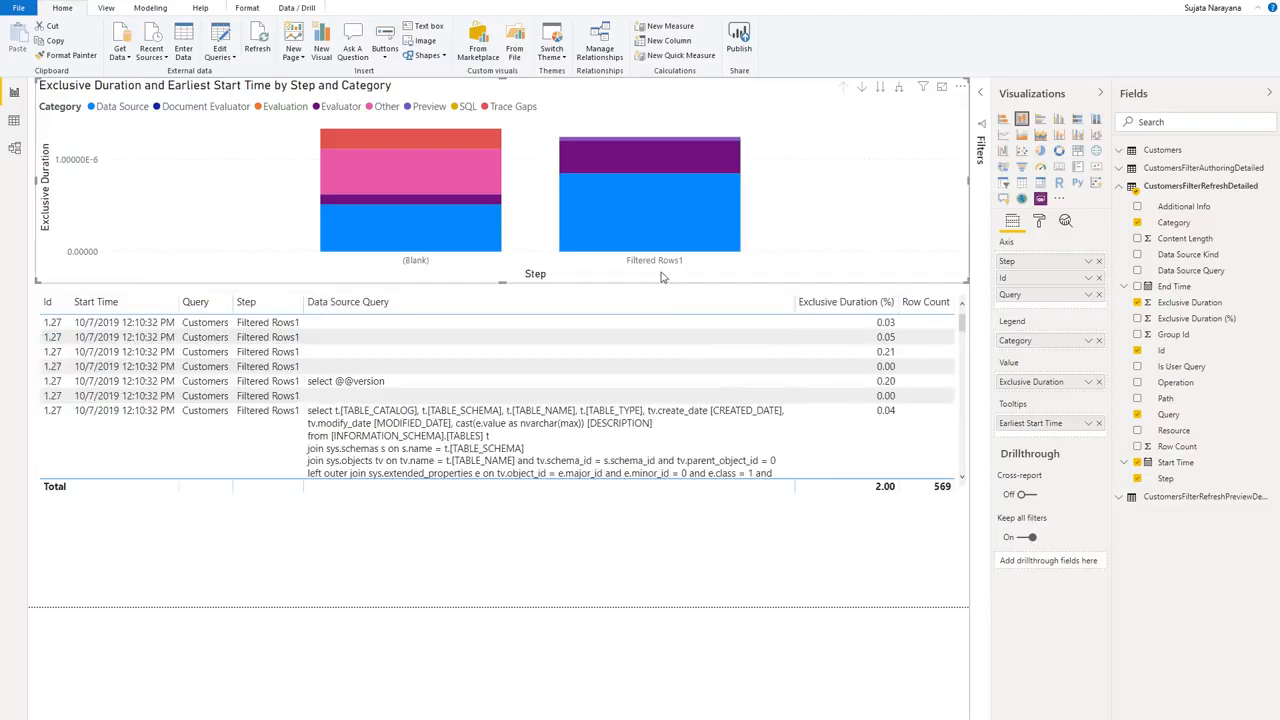
pyautogui.click(665, 268)
pyautogui.scroll(-3, 750, 368)
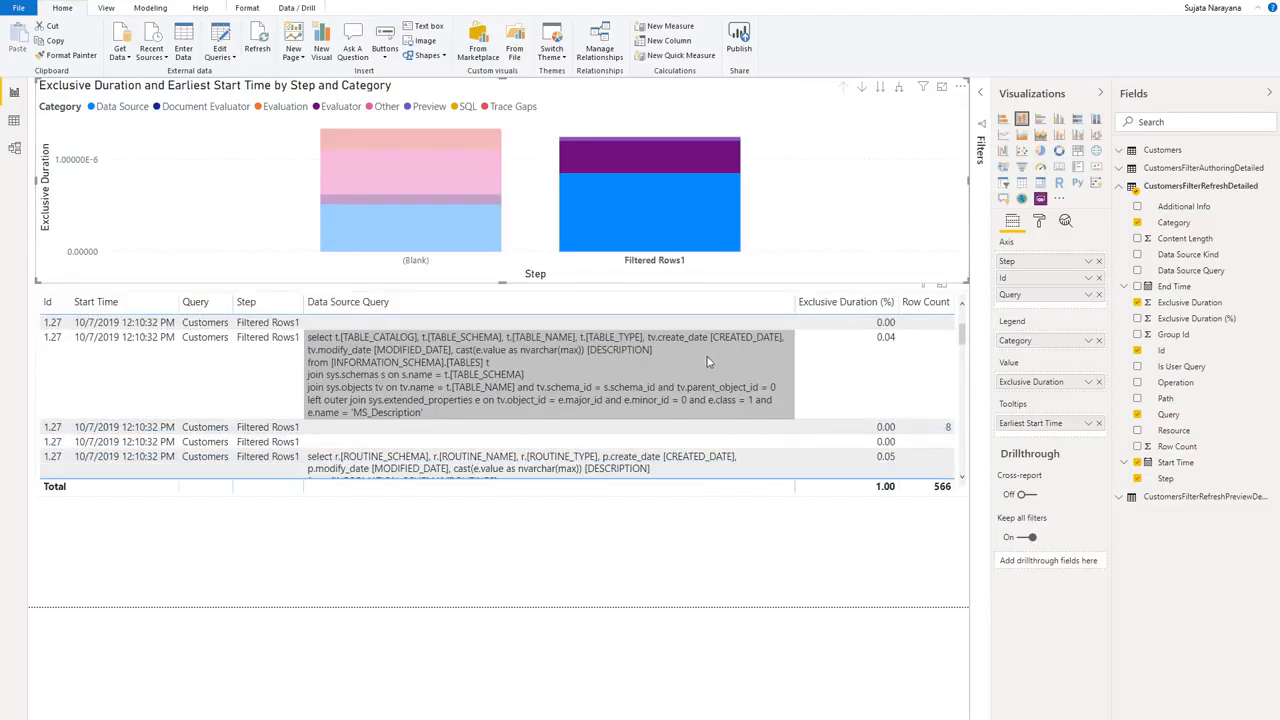
pyautogui.scroll(-5, 748, 370)
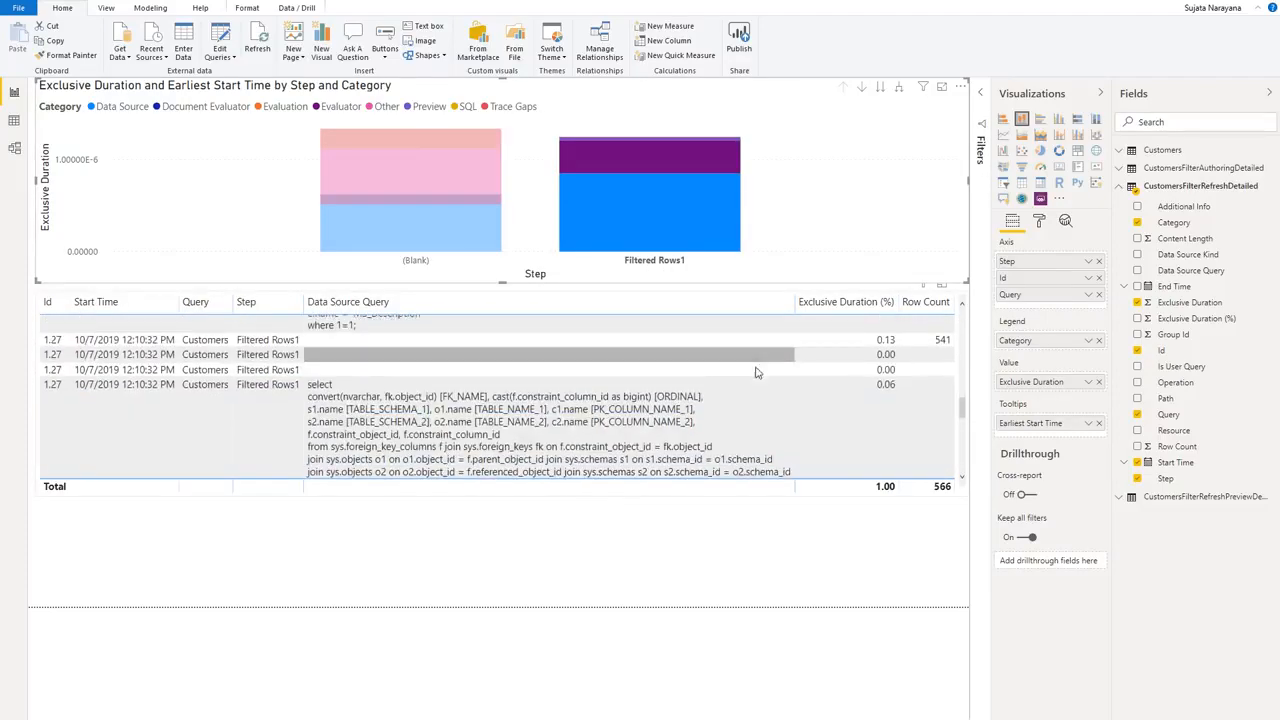
pyautogui.scroll(-5, 763, 384)
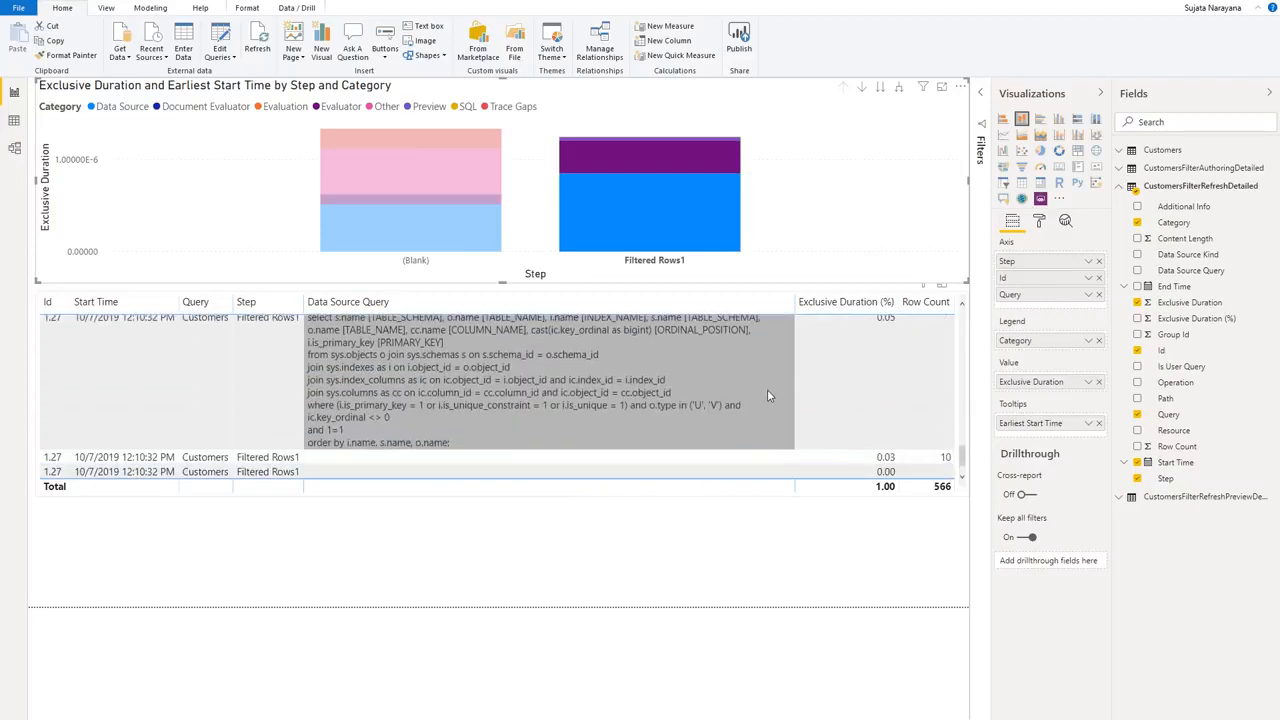
pyautogui.scroll(10, 767, 385)
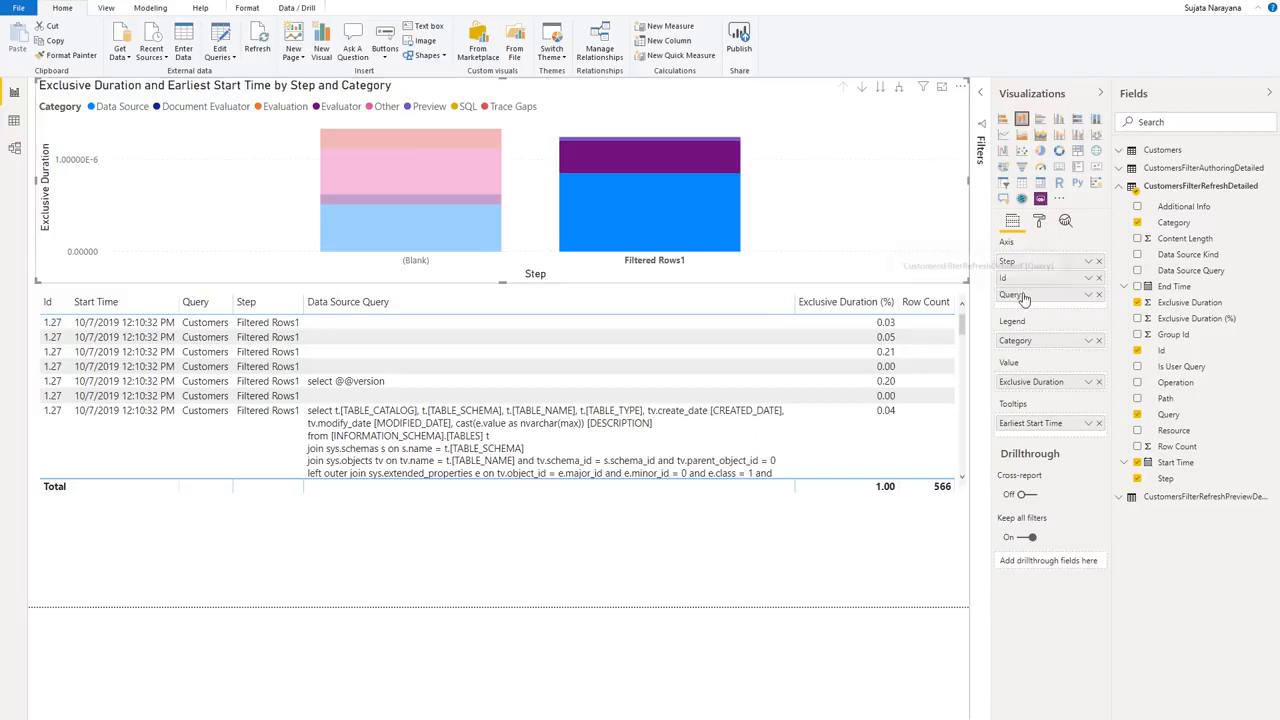
# Step: Clear the chart's cross-filter and reorder its axis fields to Step, Query and Id
pyautogui.moveTo(1023, 300); pyautogui.dragTo(1018, 263)
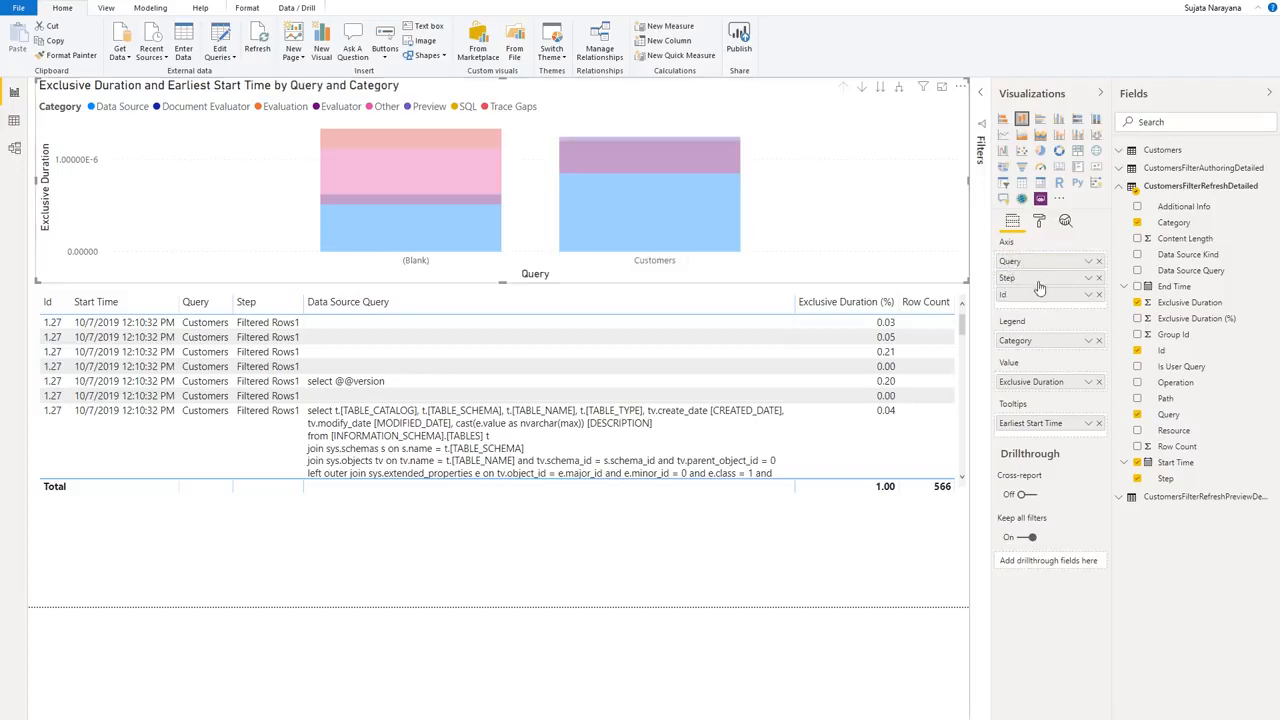
pyautogui.click(644, 494)
pyautogui.click(829, 250)
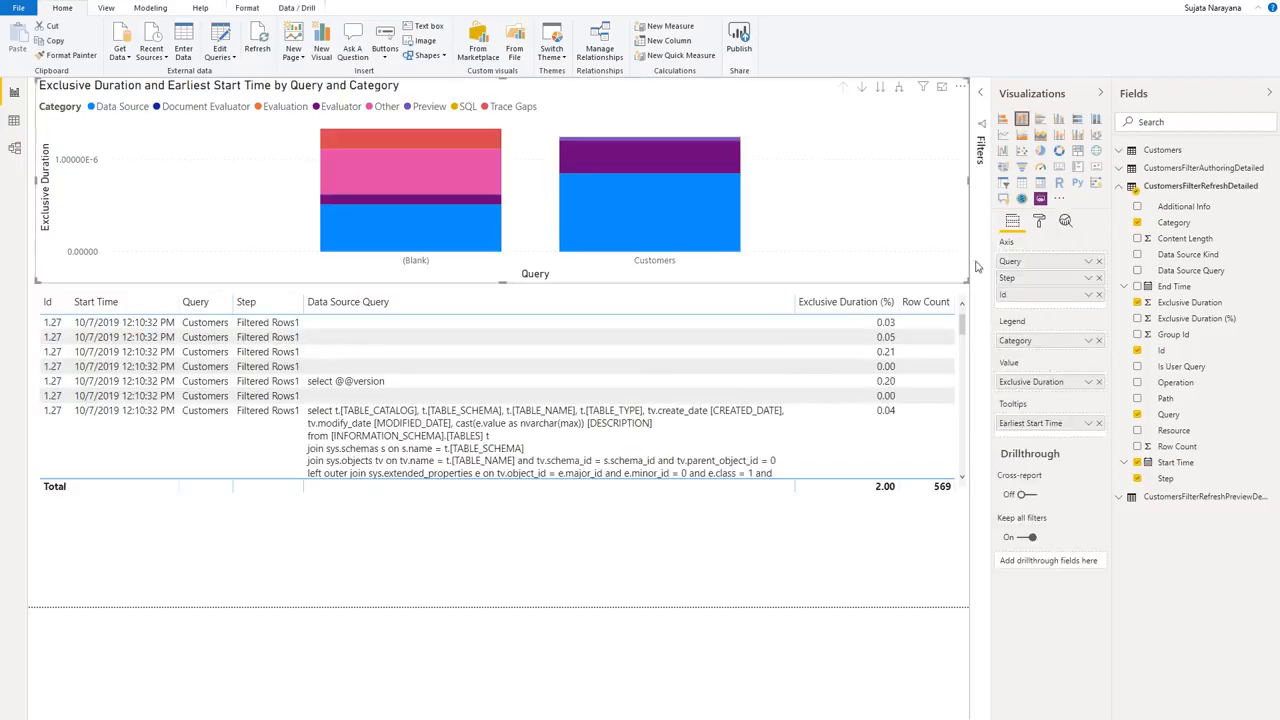
pyautogui.moveTo(1020, 286); pyautogui.dragTo(1040, 264)
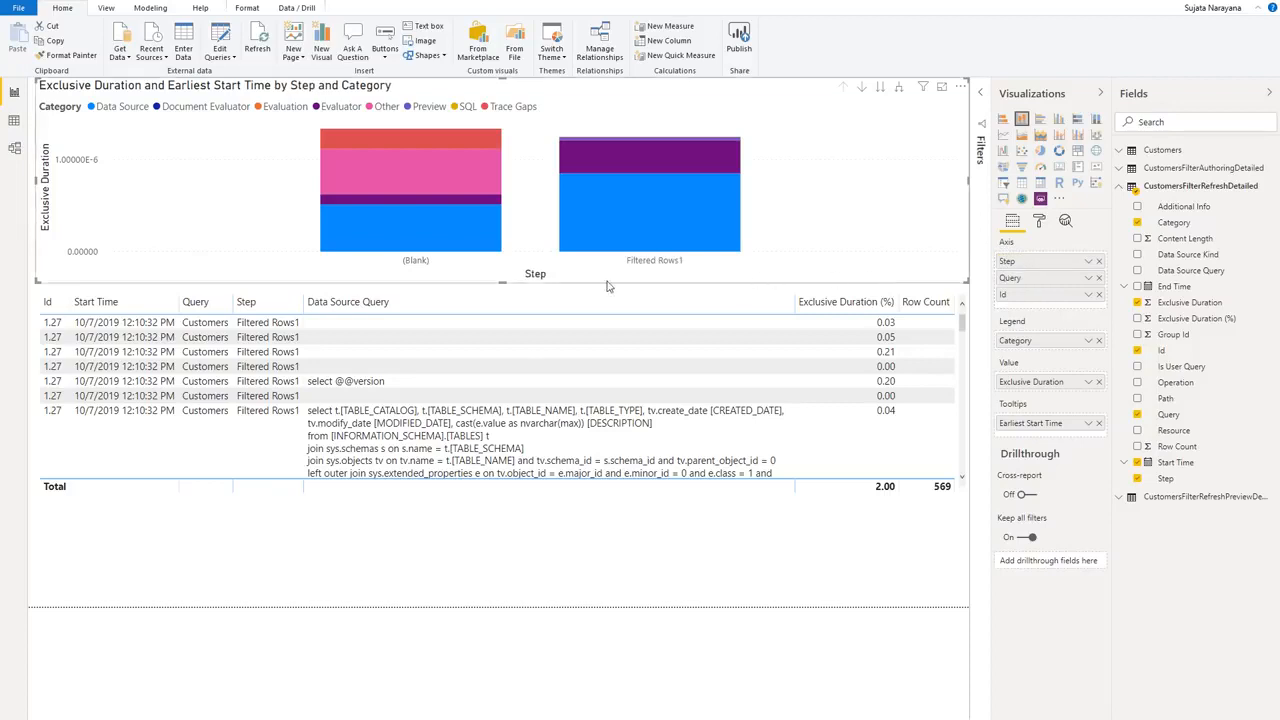
# Step: Cross-filter the table by the (Blank) step again and examine the Customers select statement, its where clause and row count
pyautogui.click(418, 266)
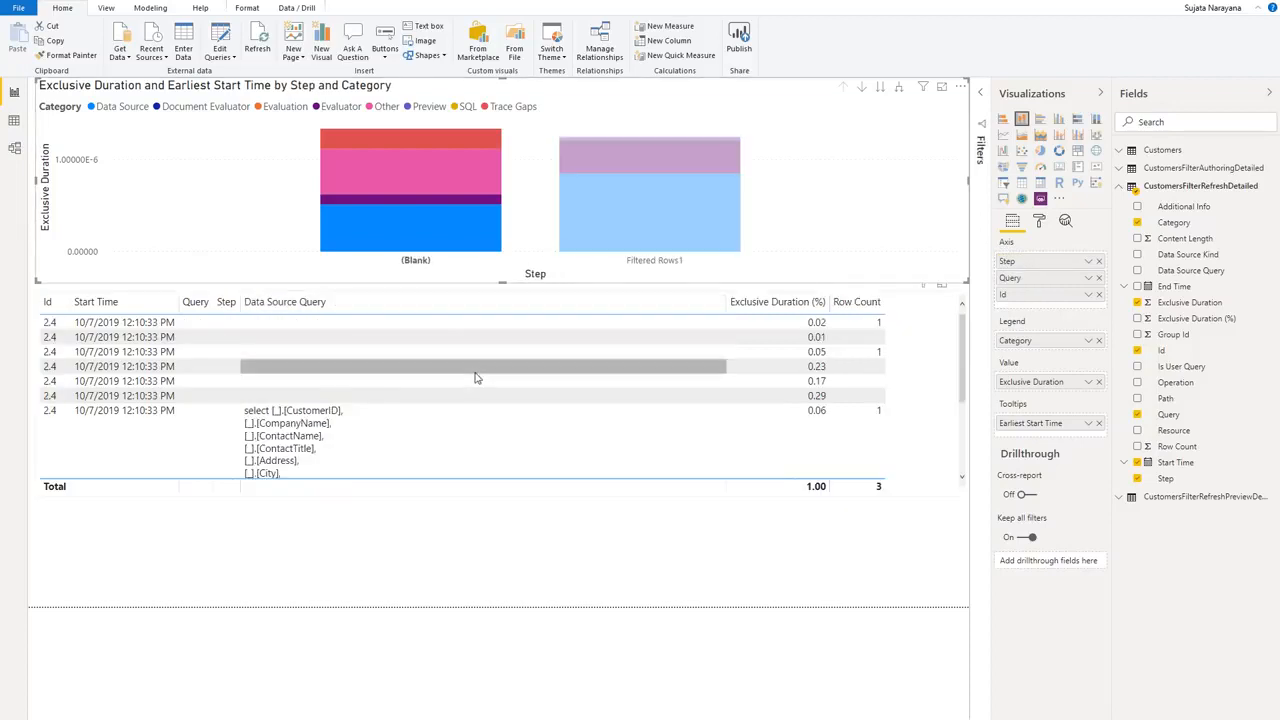
pyautogui.scroll(-3, 478, 386)
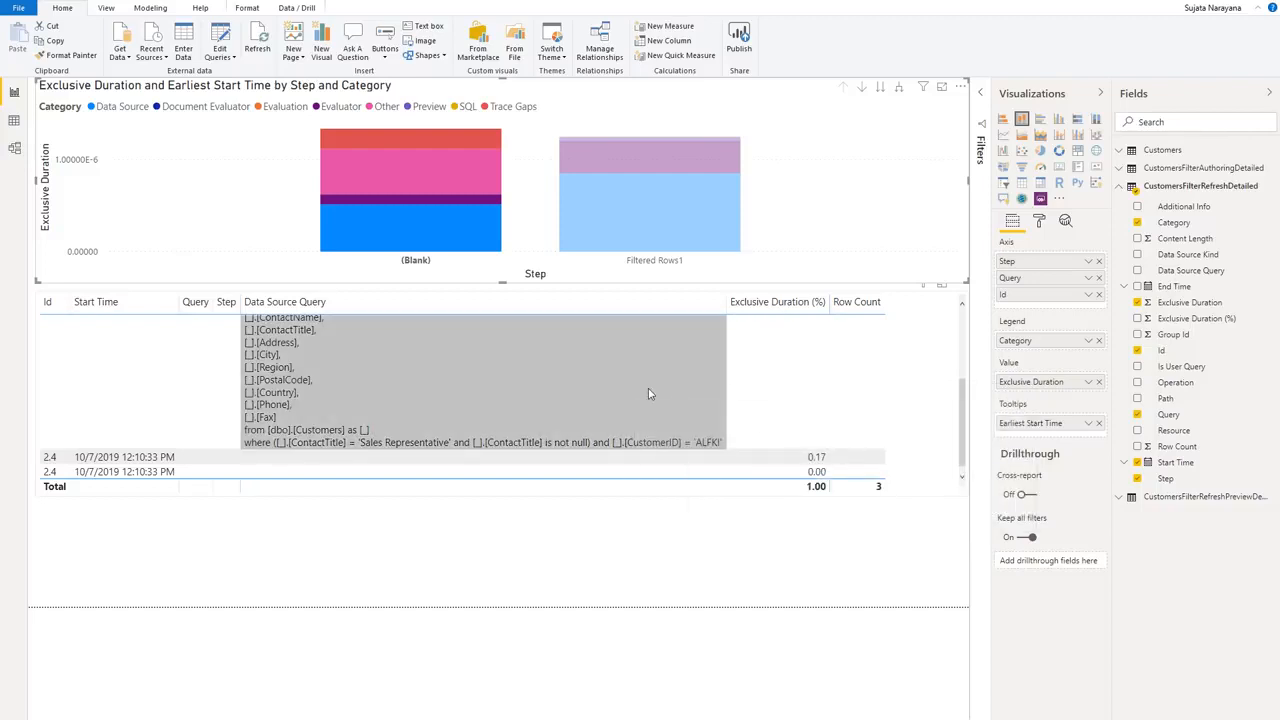
pyautogui.moveTo(963, 421)
pyautogui.mouseDown()
pyautogui.moveTo(969, 389)
pyautogui.moveTo(960, 406)
pyautogui.mouseUp()
pyautogui.click(858, 363)
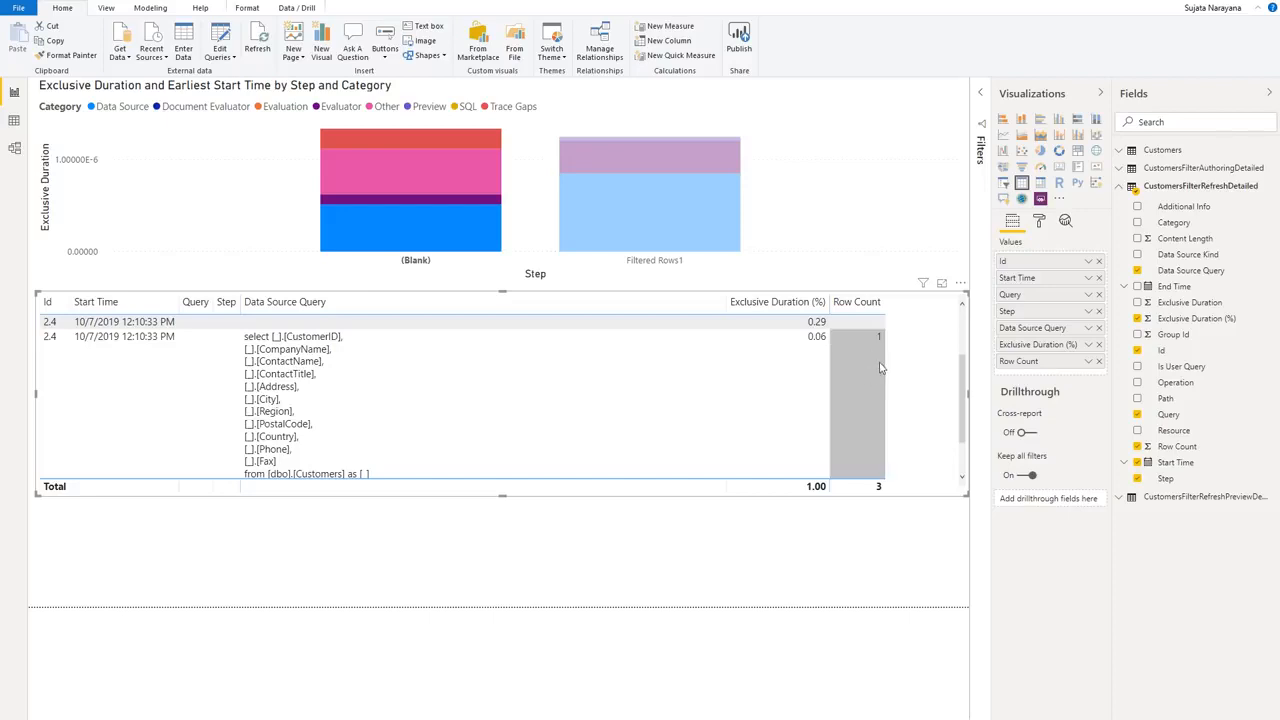
pyautogui.click(553, 375)
pyautogui.scroll(-1, 501, 413)
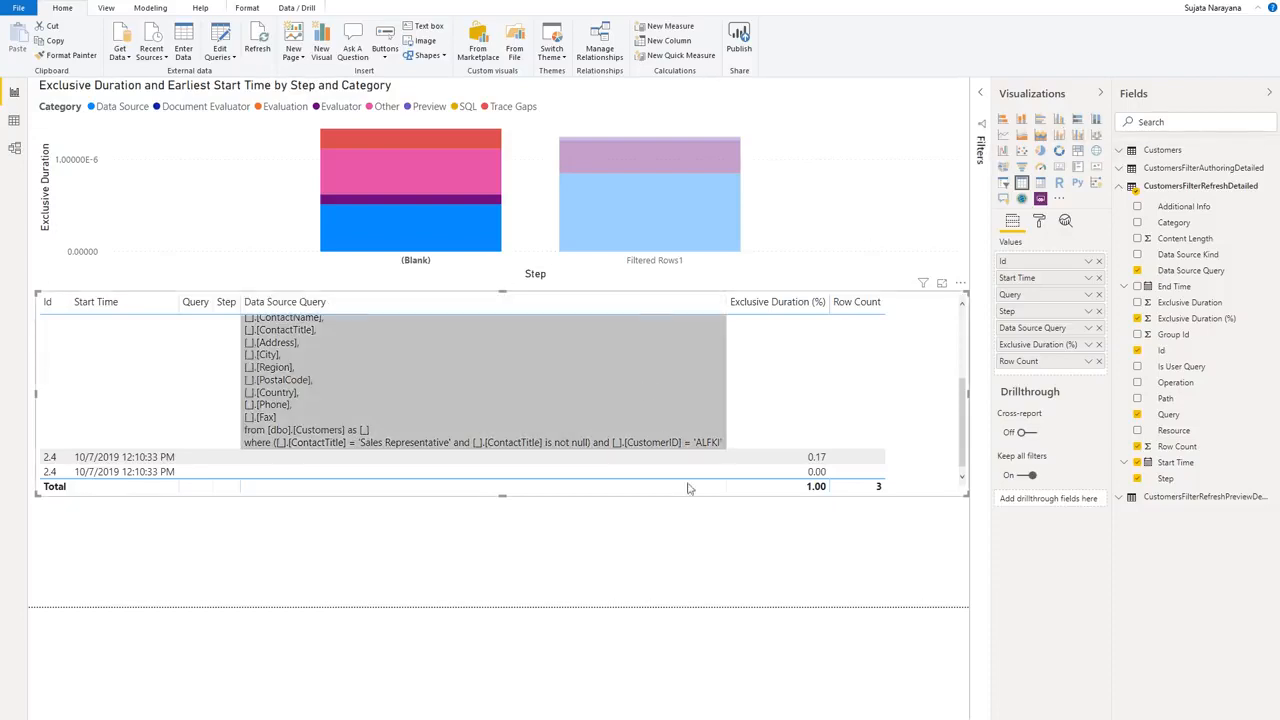
# Step: Switch to Power Query Editor and inspect the filter settings of the Customers query's Filtered Rows1 step without changing them
pyautogui.moveTo(672, 712)
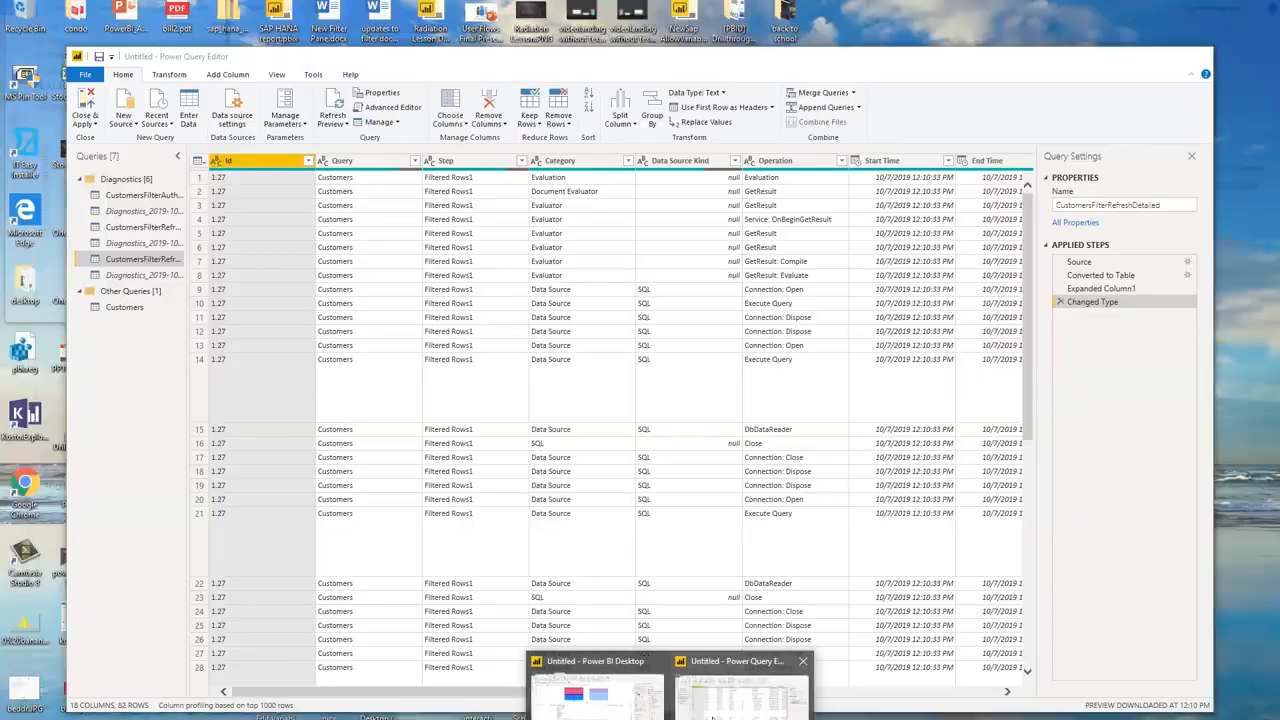
pyautogui.click(740, 685)
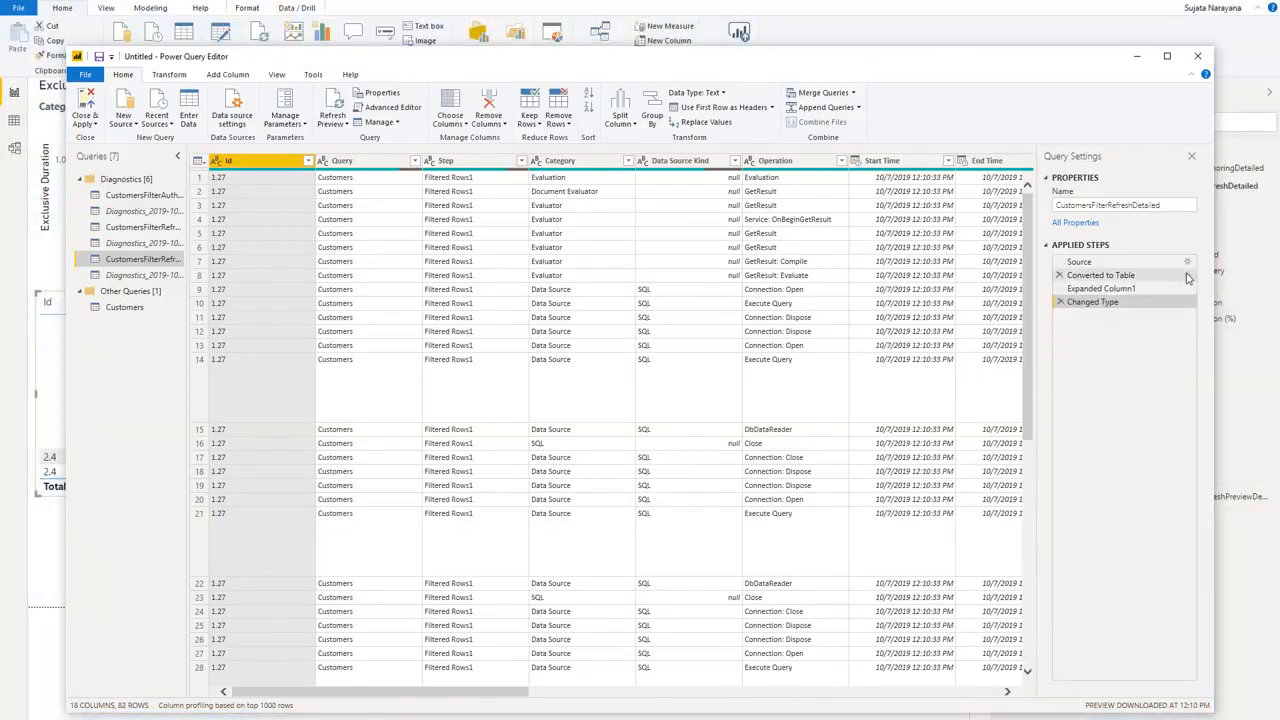
pyautogui.click(123, 308)
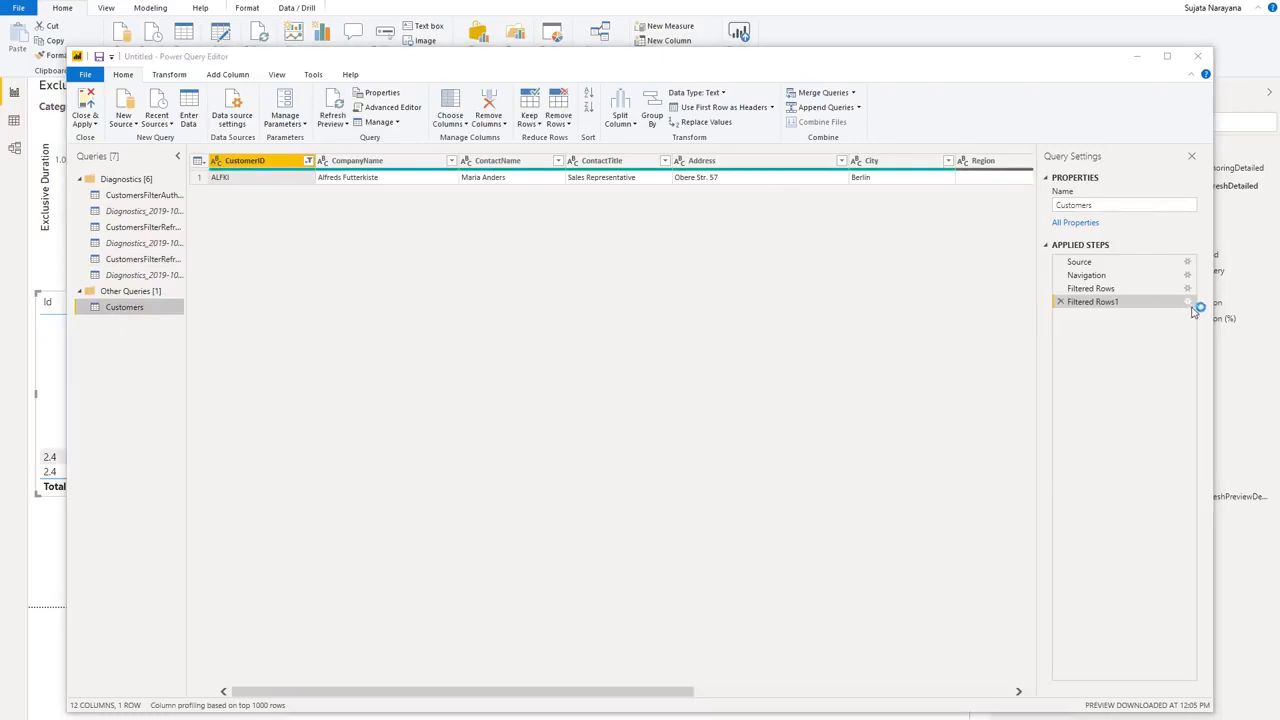
pyautogui.click(1188, 303)
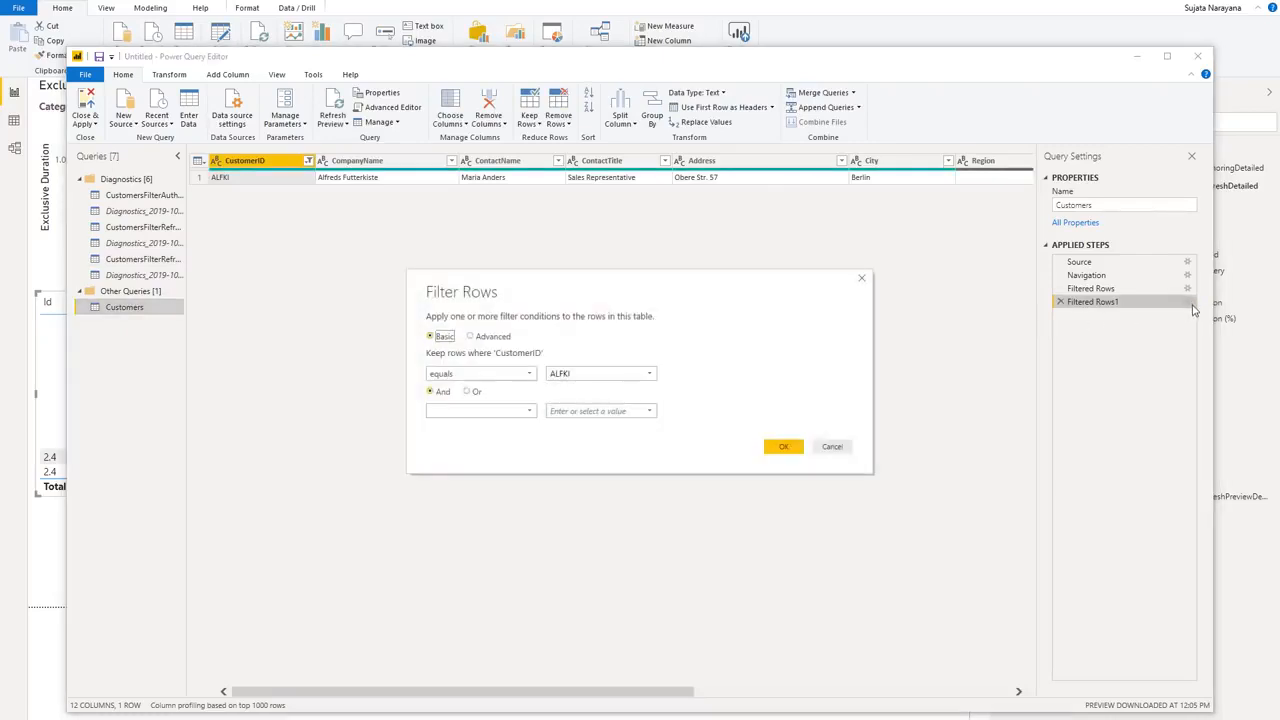
pyautogui.click(832, 446)
# Step: View the native query of the Filtered Rows1 step in the Customers query and close it
pyautogui.rightClick(1108, 304)
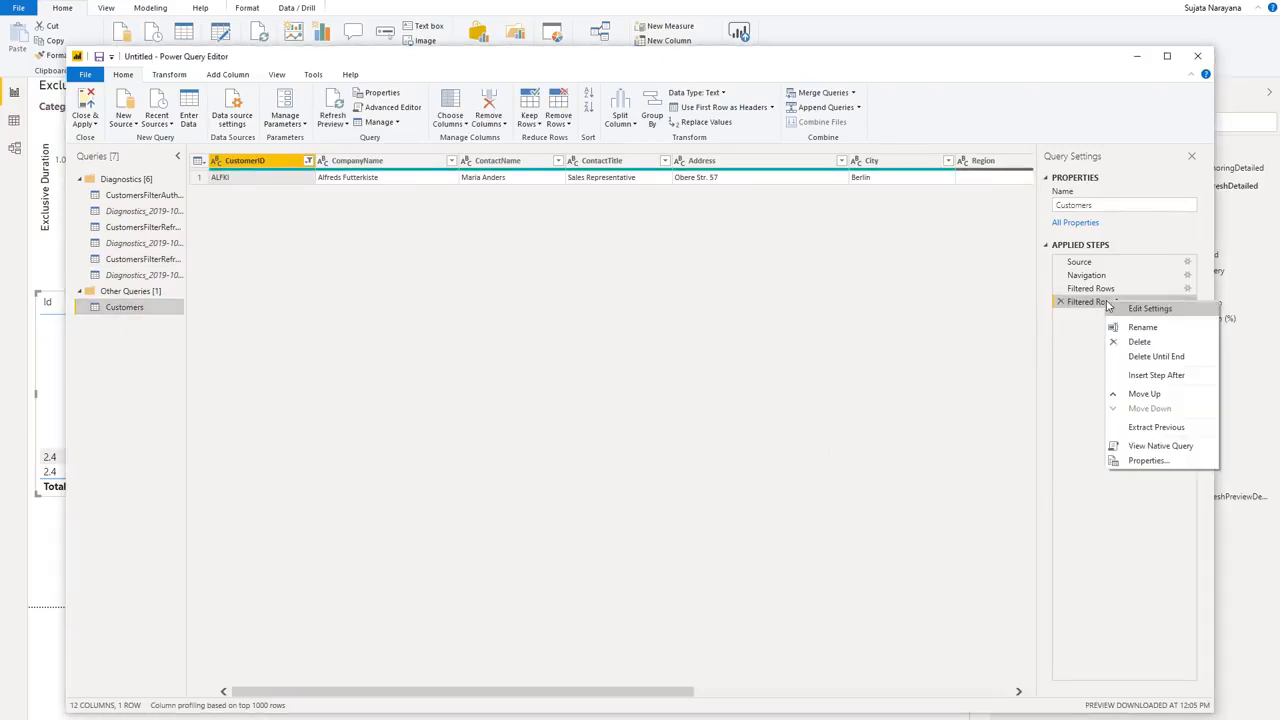
pyautogui.click(1149, 448)
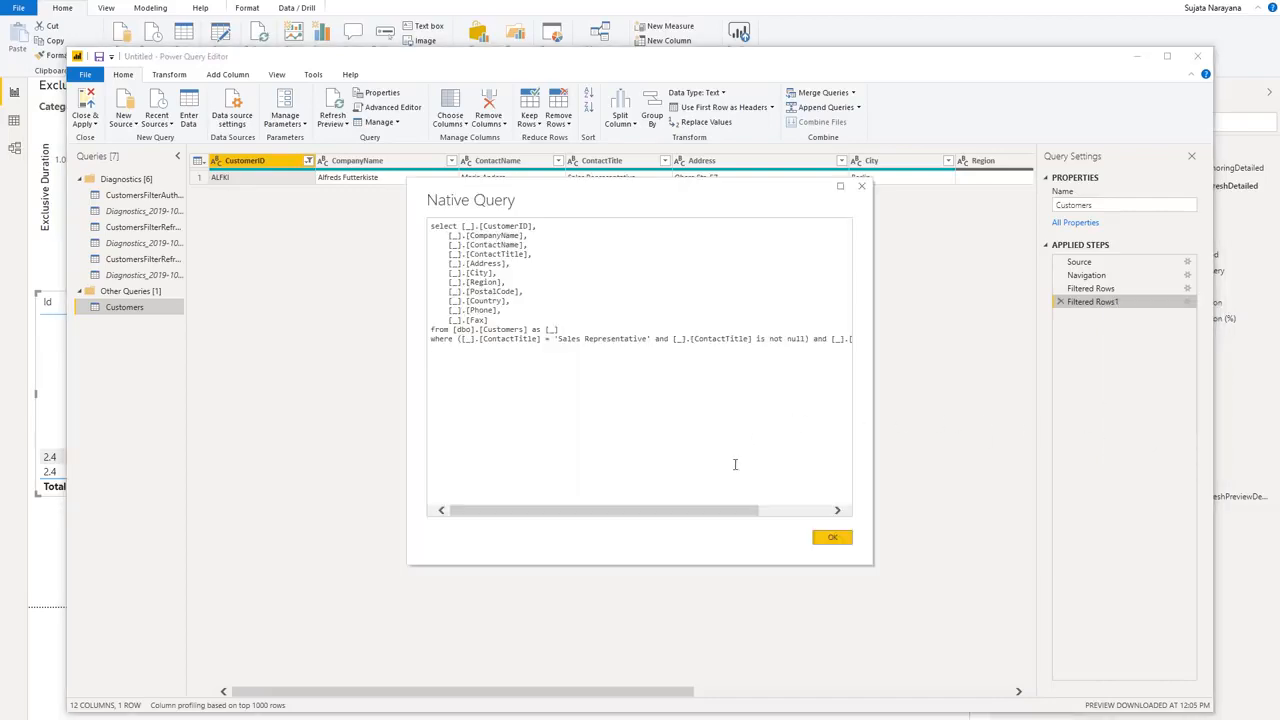
pyautogui.moveTo(701, 512)
pyautogui.mouseDown()
pyautogui.moveTo(795, 510)
pyautogui.moveTo(705, 512)
pyautogui.mouseUp()
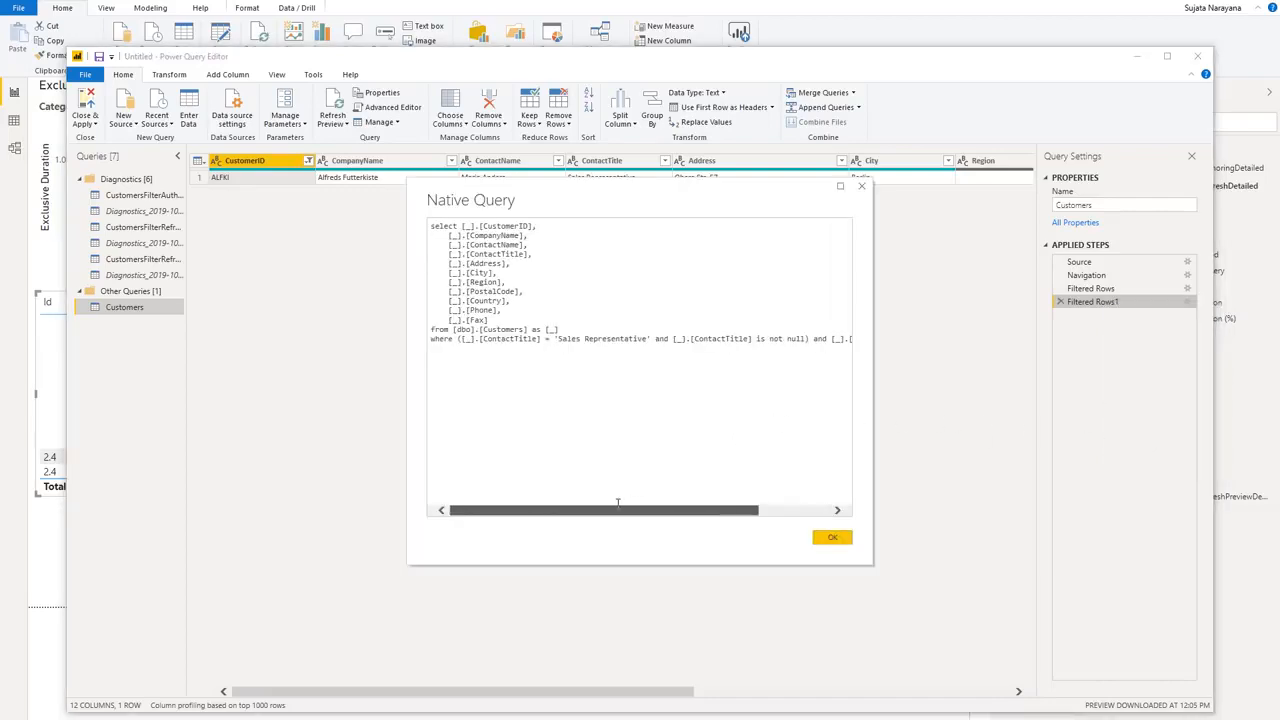
pyautogui.click(826, 538)
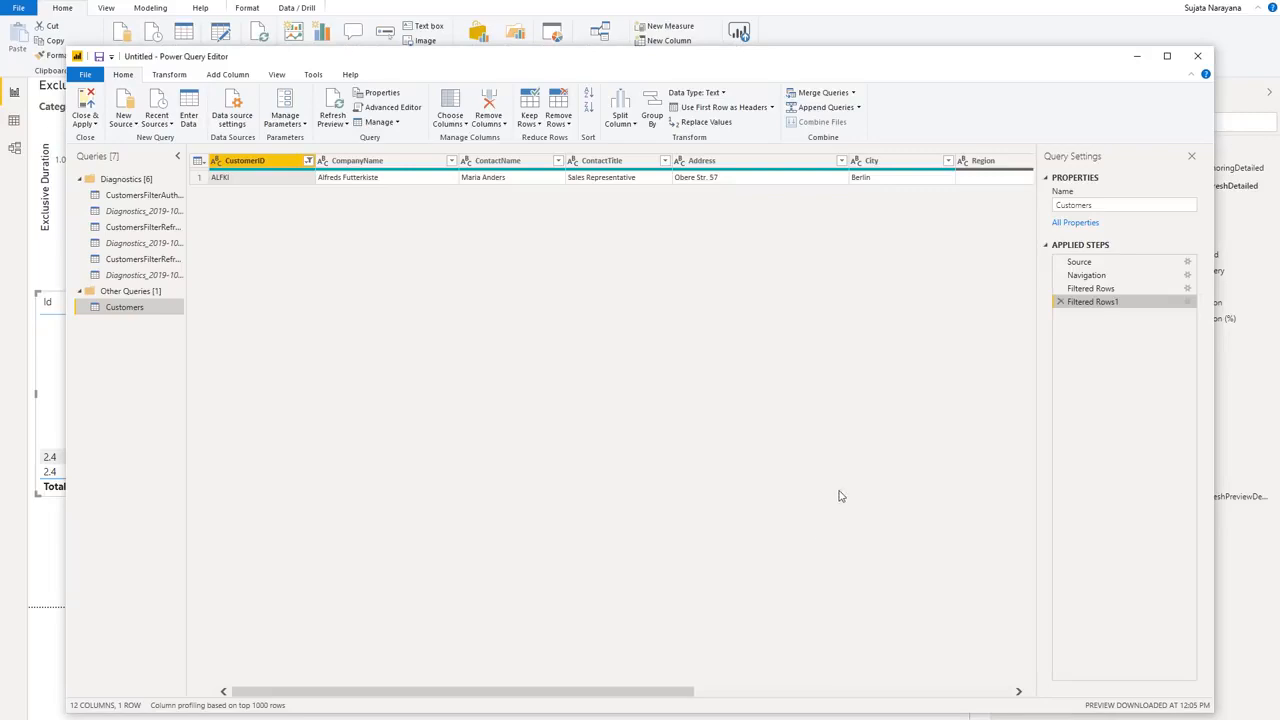